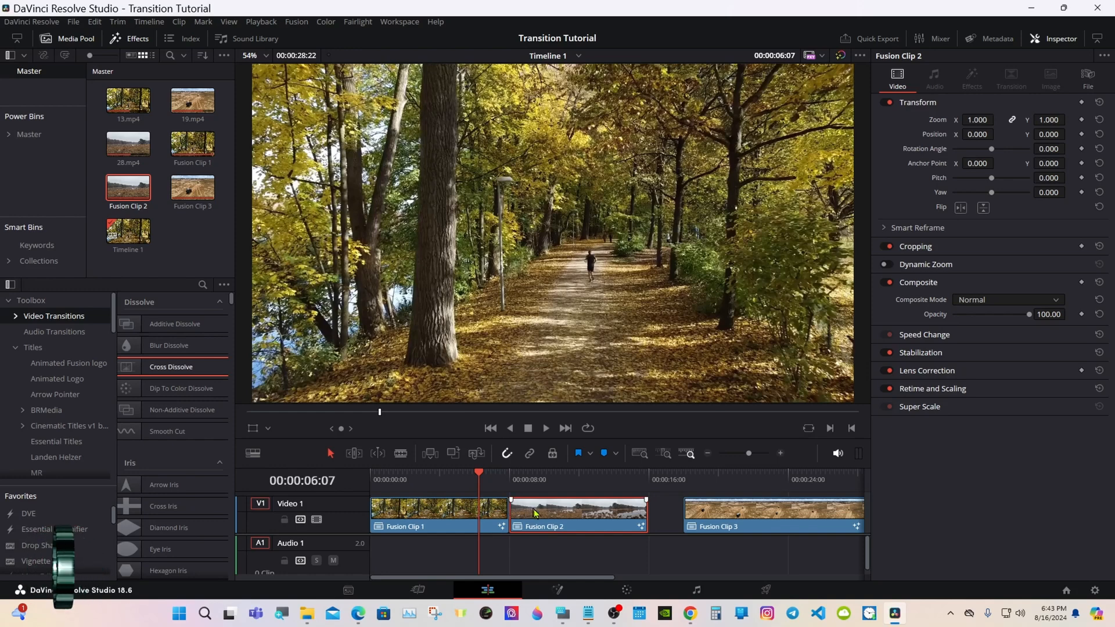
Step: Move Fusion Clip 2 up against Fusion Clip 3, and trim one second off the end of Fusion Clip 1
{"action": "left_click_drag", "start_coordinate": [534, 511], "coordinate": [566, 509]}
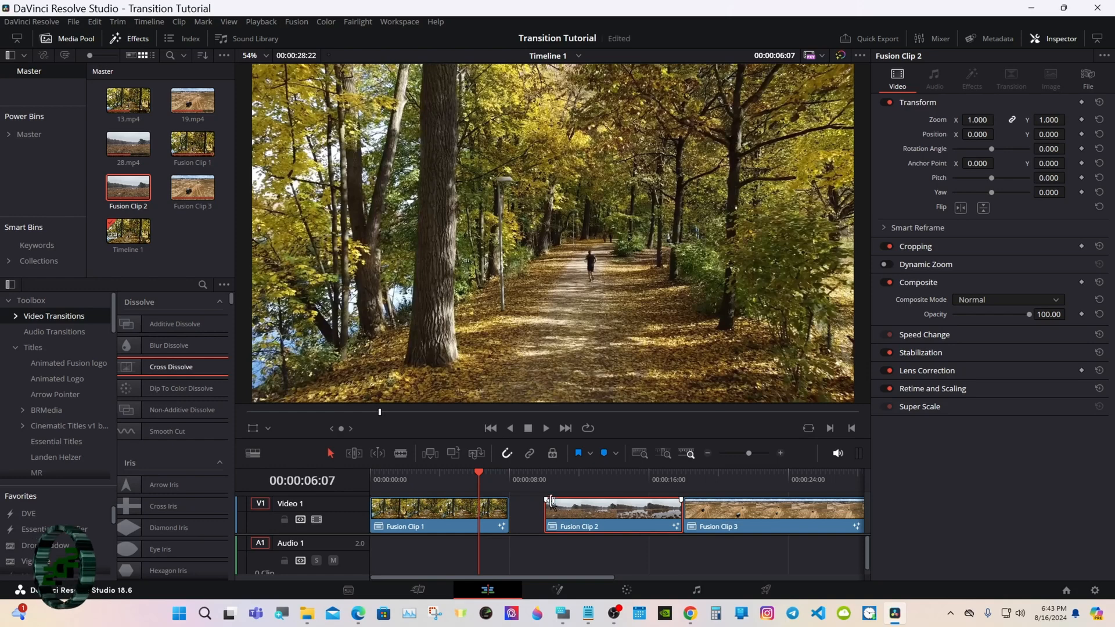
{"action": "left_click", "coordinate": [512, 478]}
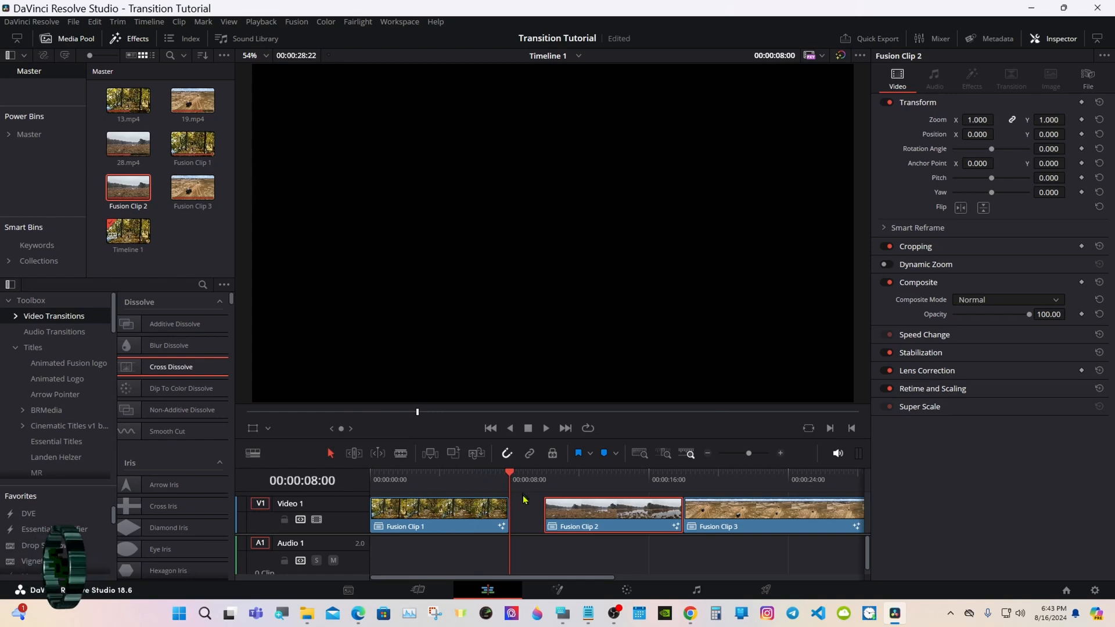
{"action": "mouse_move", "coordinate": [563, 611]}
{"action": "left_click", "coordinate": [571, 593]}
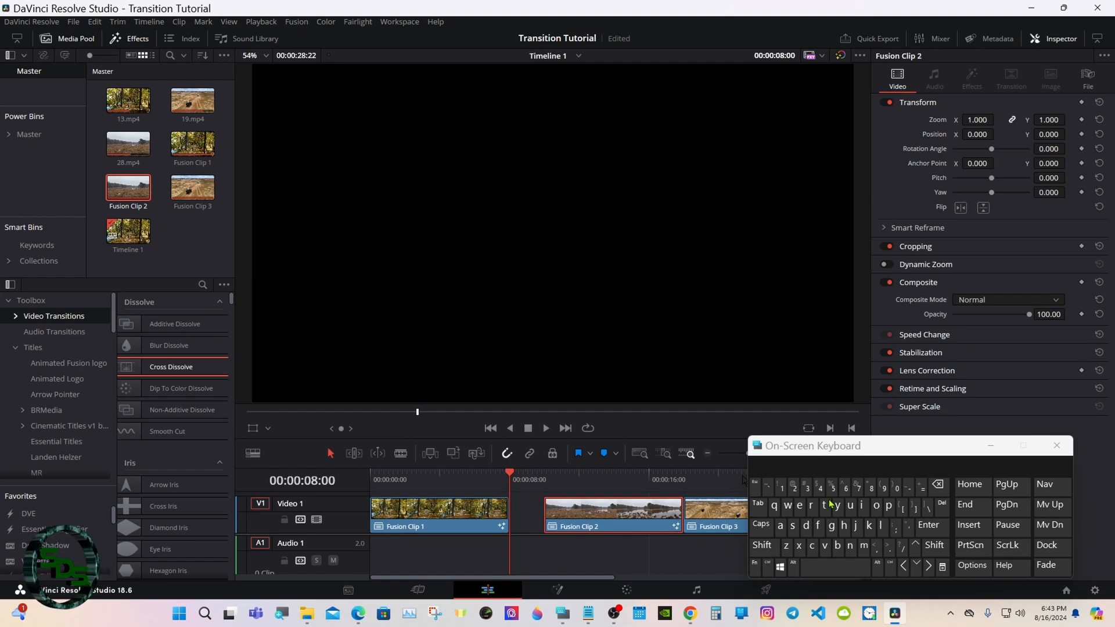
{"action": "left_click", "coordinate": [933, 547]}
{"action": "left_click", "coordinate": [904, 567]}
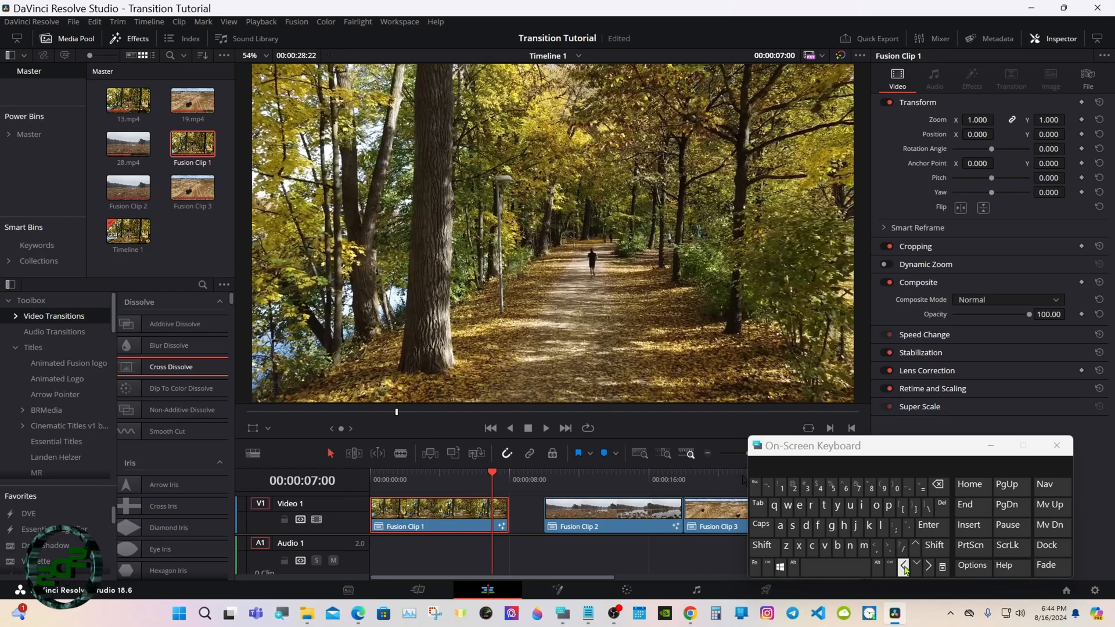
{"action": "left_click_drag", "start_coordinate": [505, 514], "coordinate": [486, 513]}
Step: Trim one second off the start of Fusion Clip 2 and move the clip against the end of Fusion Clip 1
{"action": "left_click", "coordinate": [547, 483]}
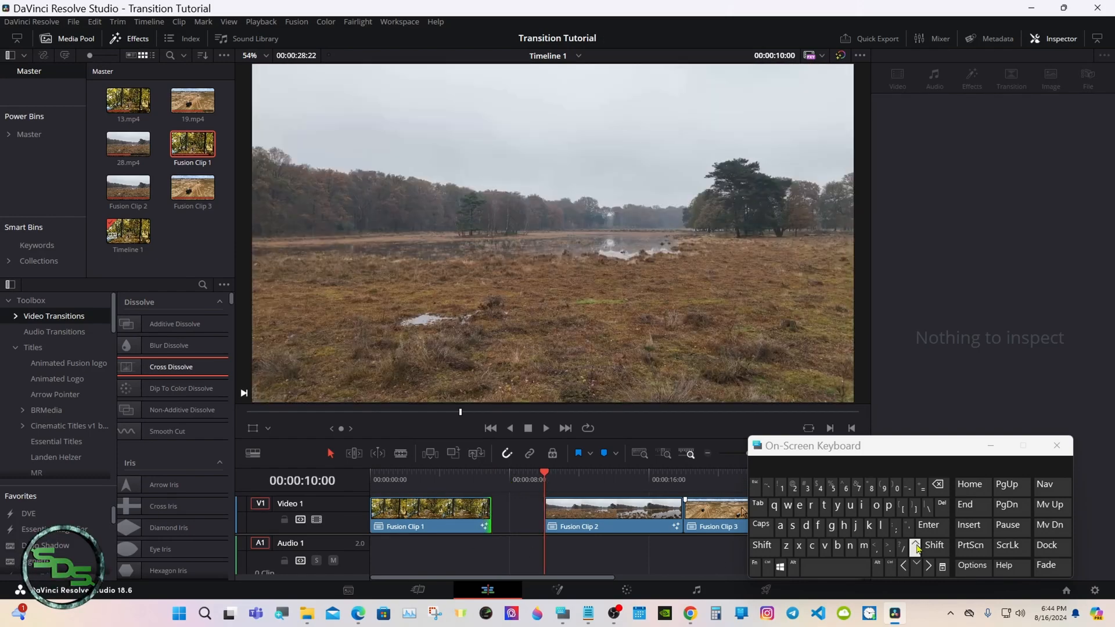
{"action": "left_click", "coordinate": [934, 545]}
{"action": "left_click", "coordinate": [928, 565]}
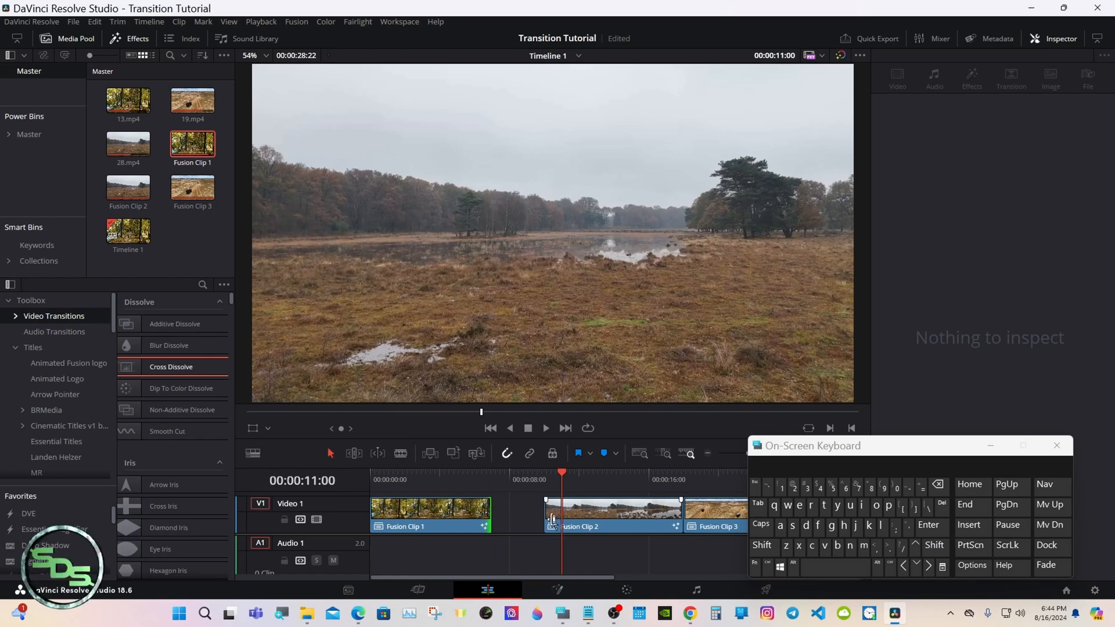
{"action": "left_click_drag", "start_coordinate": [552, 518], "coordinate": [564, 513]}
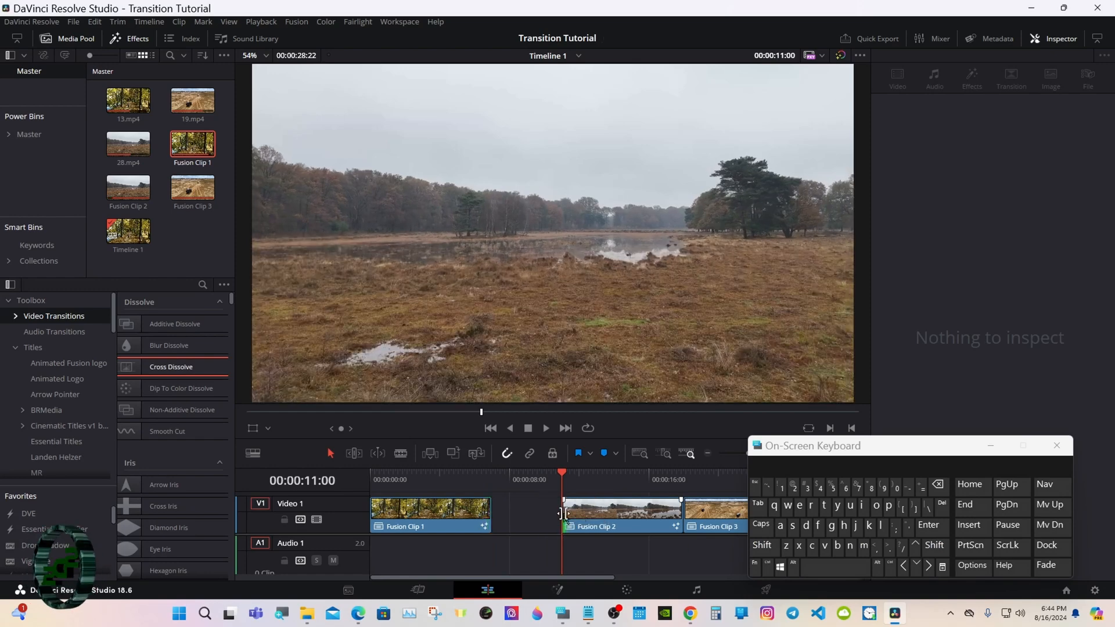
{"action": "left_click_drag", "start_coordinate": [587, 516], "coordinate": [519, 516]}
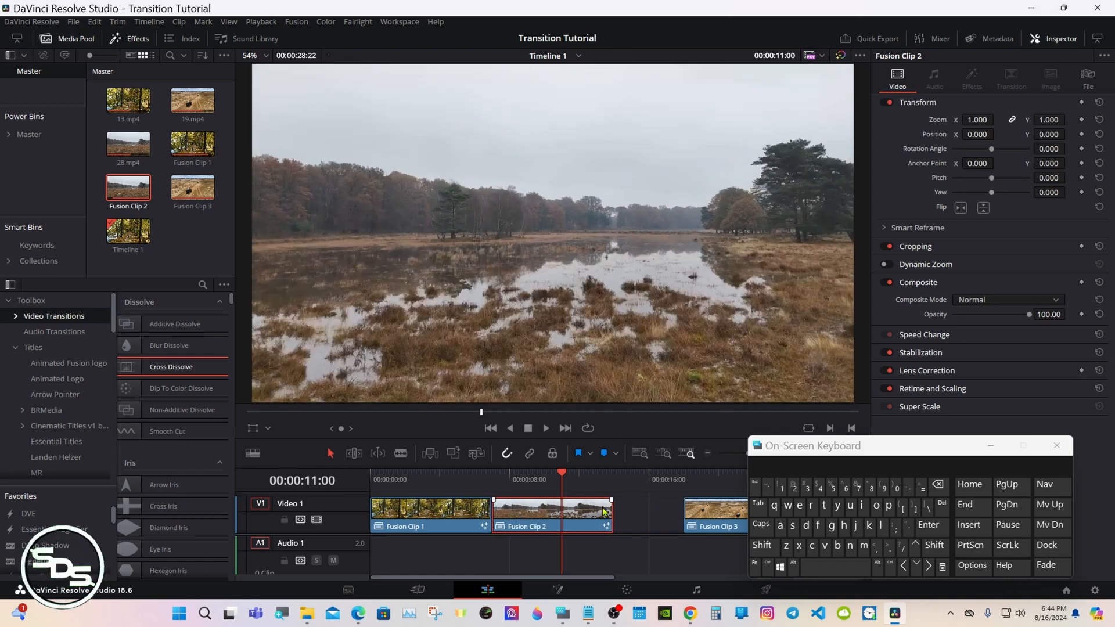
Step: Trim one second off the end of Fusion Clip 2
{"action": "left_click", "coordinate": [614, 477]}
{"action": "left_click", "coordinate": [934, 546]}
{"action": "left_click", "coordinate": [904, 564]}
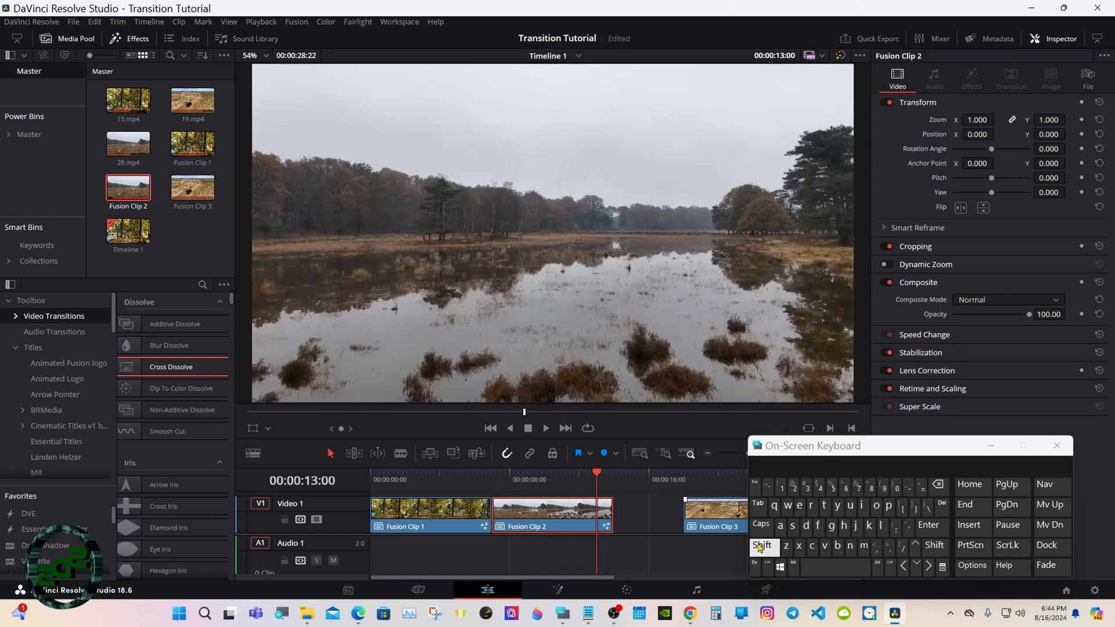
{"action": "left_click", "coordinate": [634, 519]}
Step: Trim one second off the start of Fusion Clip 3 and move the clip against the end of Fusion Clip 2
{"action": "left_click", "coordinate": [677, 492]}
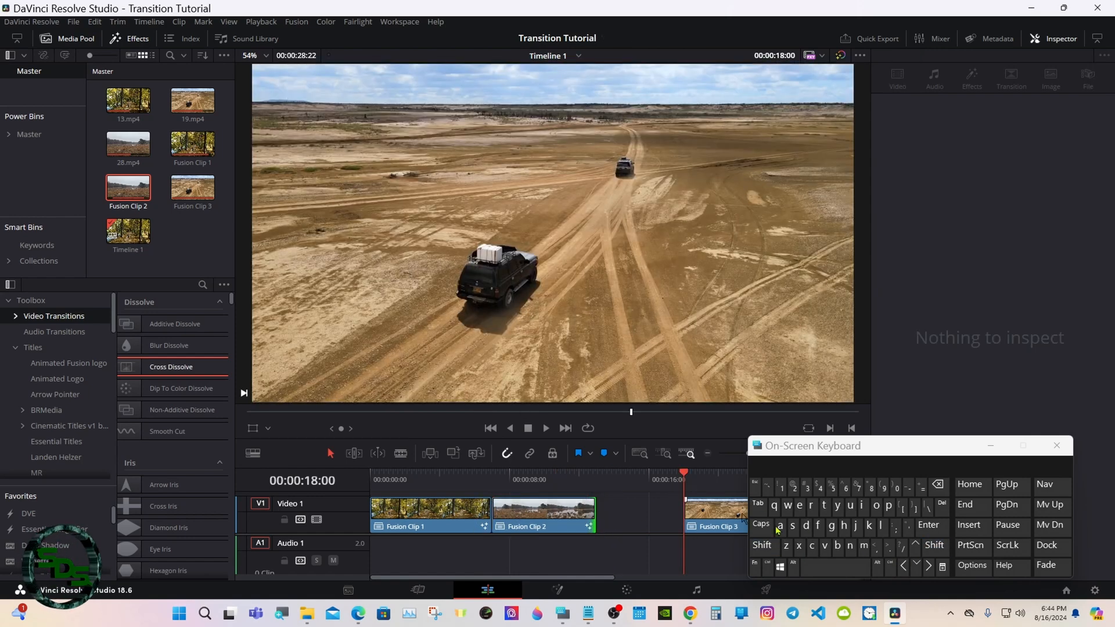
{"action": "left_click", "coordinate": [935, 546]}
{"action": "left_click", "coordinate": [929, 564]}
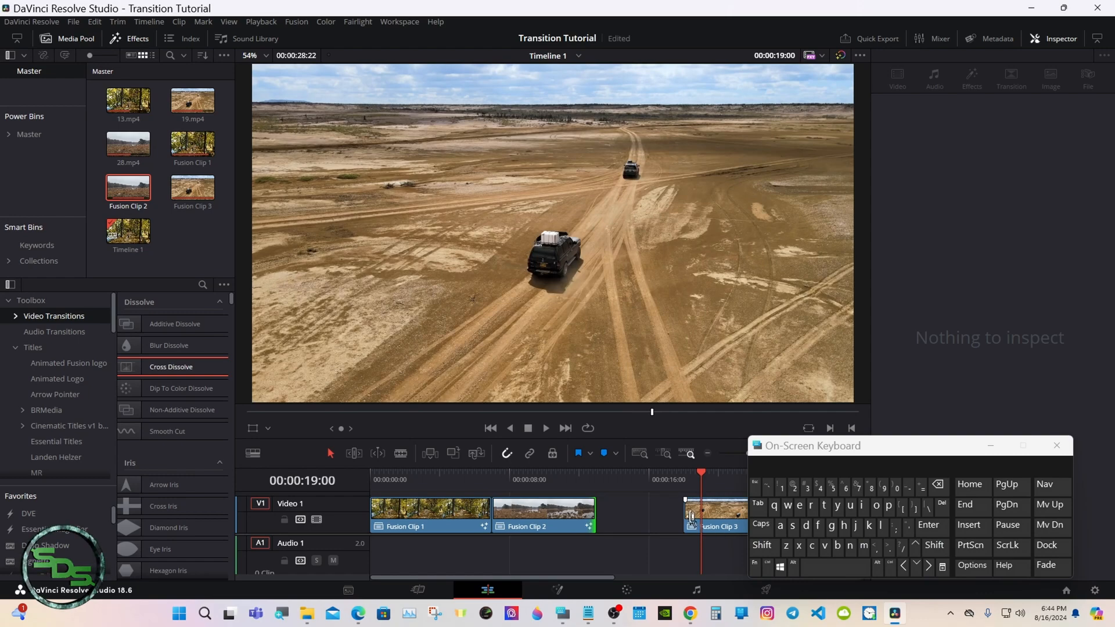
{"action": "left_click_drag", "start_coordinate": [686, 516], "coordinate": [608, 520]}
Step: Add a Cross Dissolve at the cut between Fusion Clip 1 and Fusion Clip 2, with the playhead at the transition's start
{"action": "left_click", "coordinate": [476, 482]}
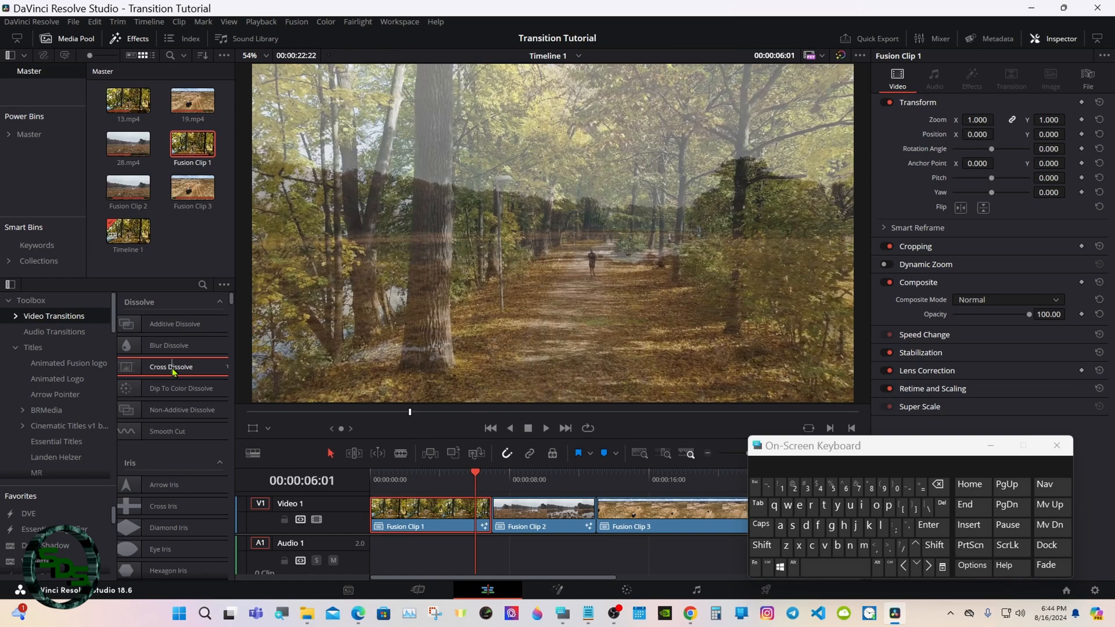
{"action": "left_click_drag", "start_coordinate": [173, 373], "coordinate": [491, 512]}
{"action": "left_click", "coordinate": [481, 480]}
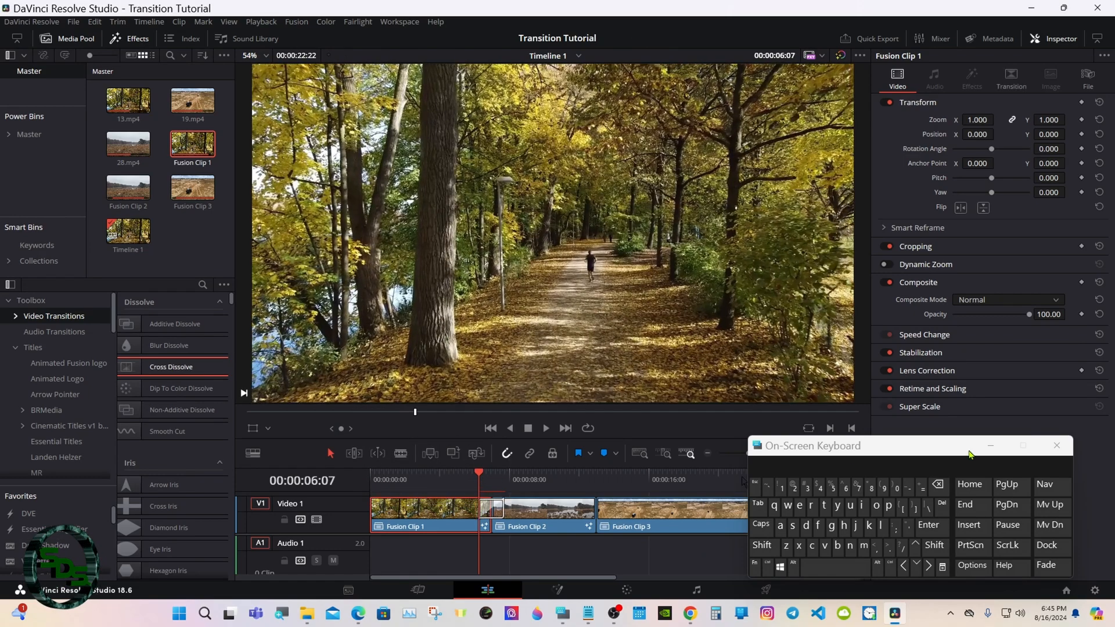
{"action": "left_click", "coordinate": [991, 446]}
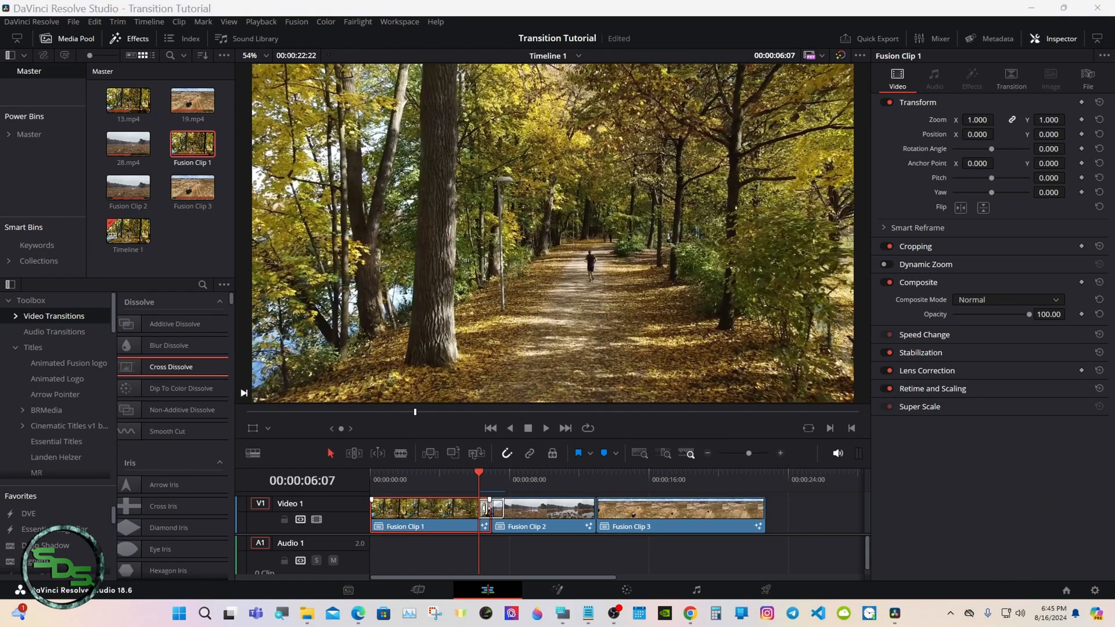
Step: Convert the transition to a Fusion Cross Dissolve and open it for editing in Fusion
{"action": "right_click", "coordinate": [485, 510]}
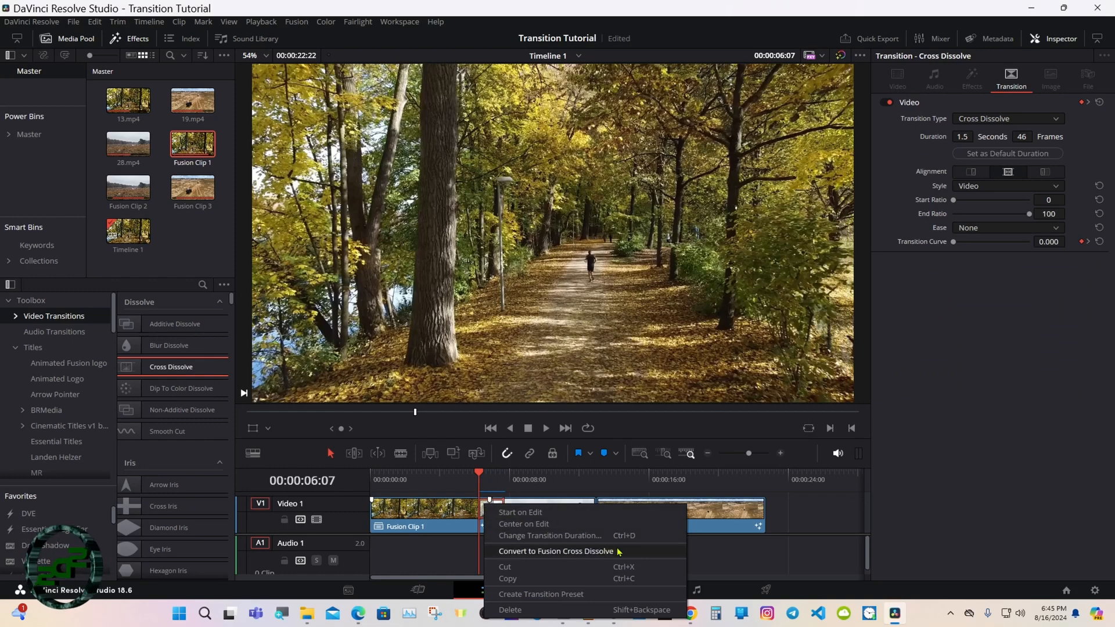
{"action": "left_click", "coordinate": [617, 552]}
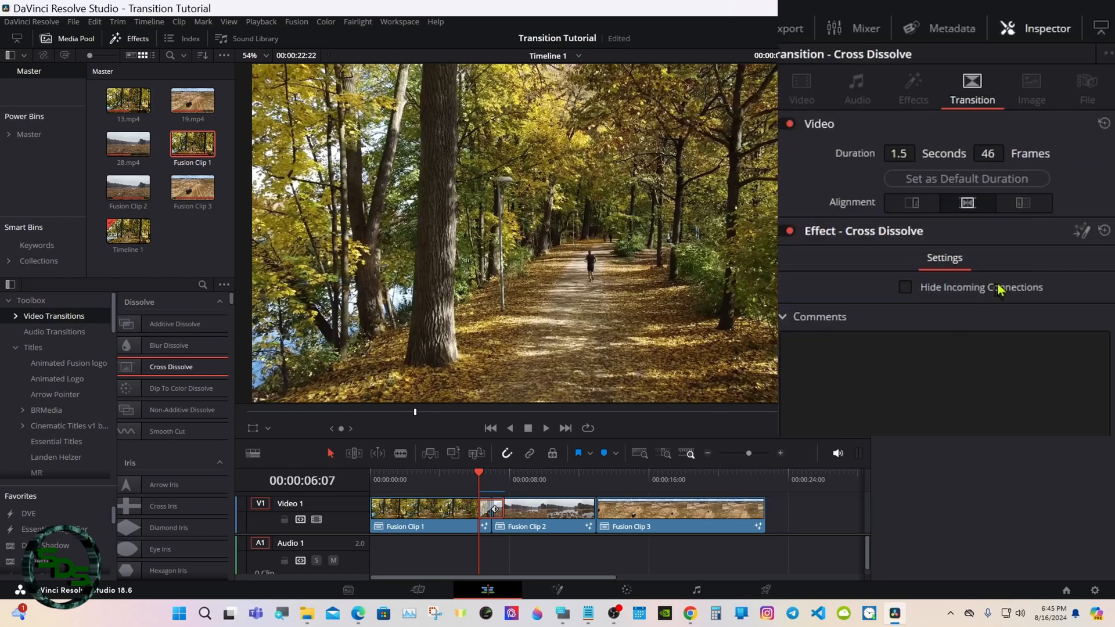
{"action": "left_click", "coordinate": [1079, 236]}
Step: Spread out the node graph, moving MediaOut1 and CrossDissolve away from the inputs and MediaIn2 below MediaIn1
{"action": "left_click_drag", "start_coordinate": [218, 400], "coordinate": [672, 399]}
{"action": "left_click_drag", "start_coordinate": [114, 399], "coordinate": [463, 399]}
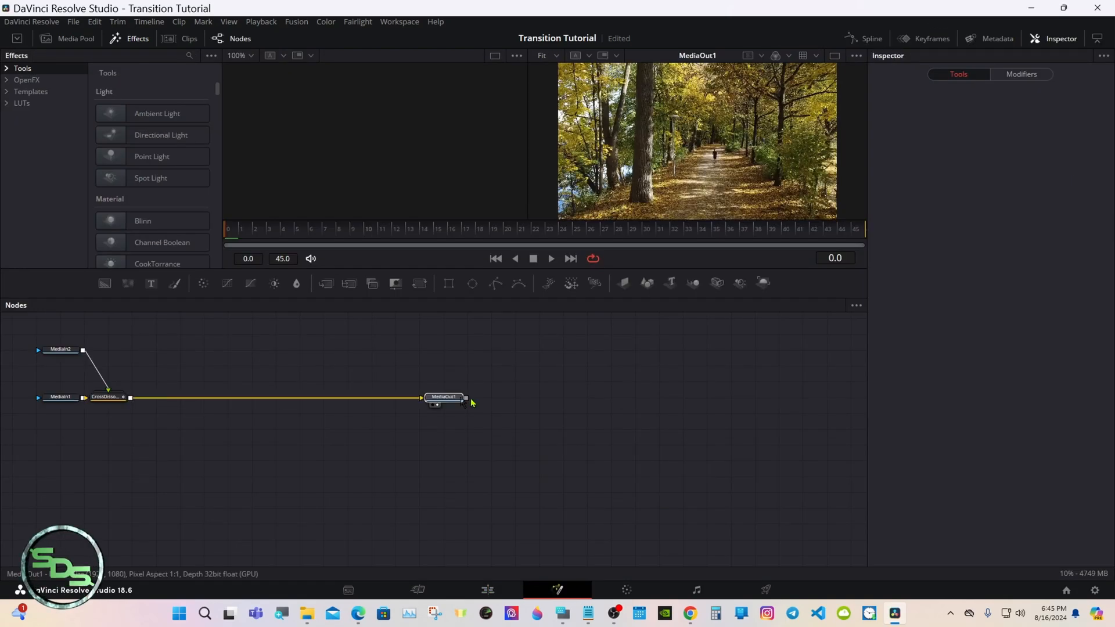
{"action": "right_click", "coordinate": [465, 402]}
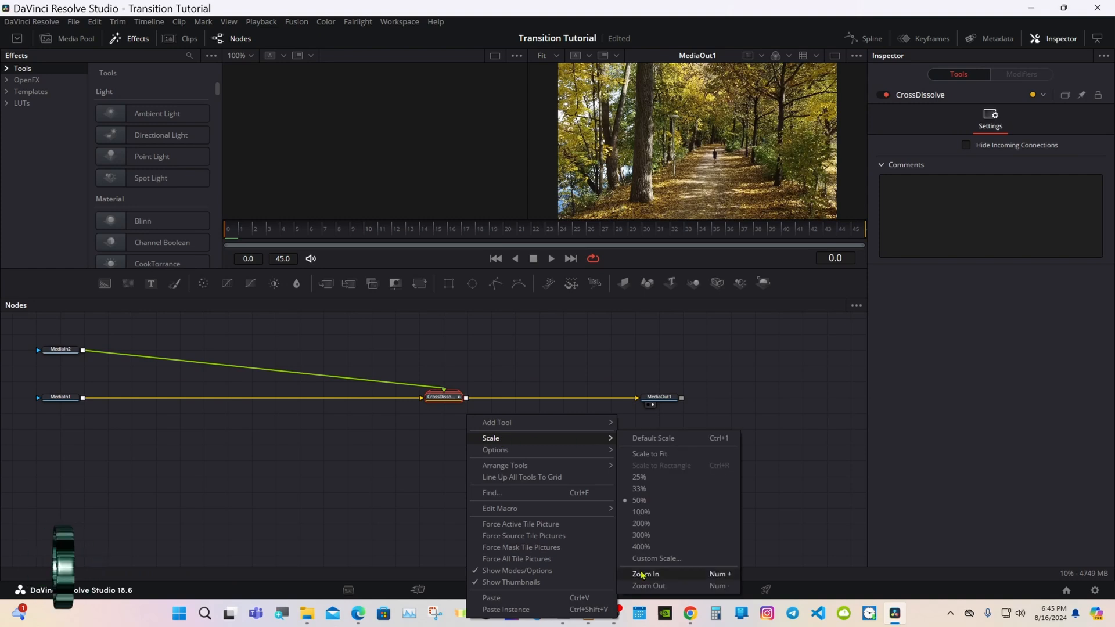
{"action": "left_click", "coordinate": [663, 433]}
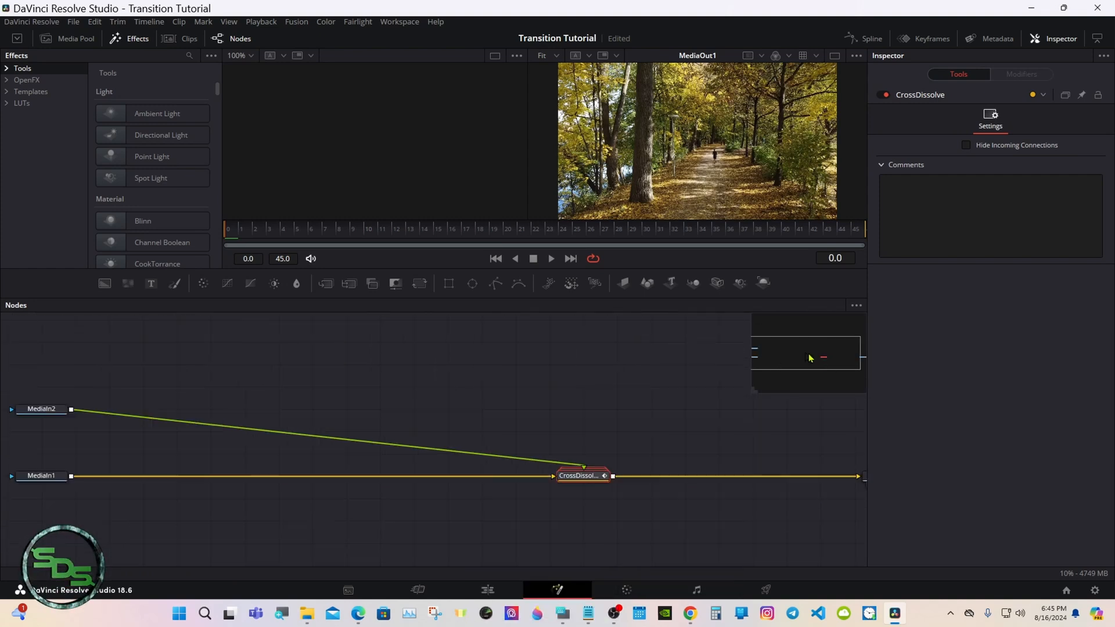
{"action": "left_click_drag", "start_coordinate": [810, 358], "coordinate": [806, 362]}
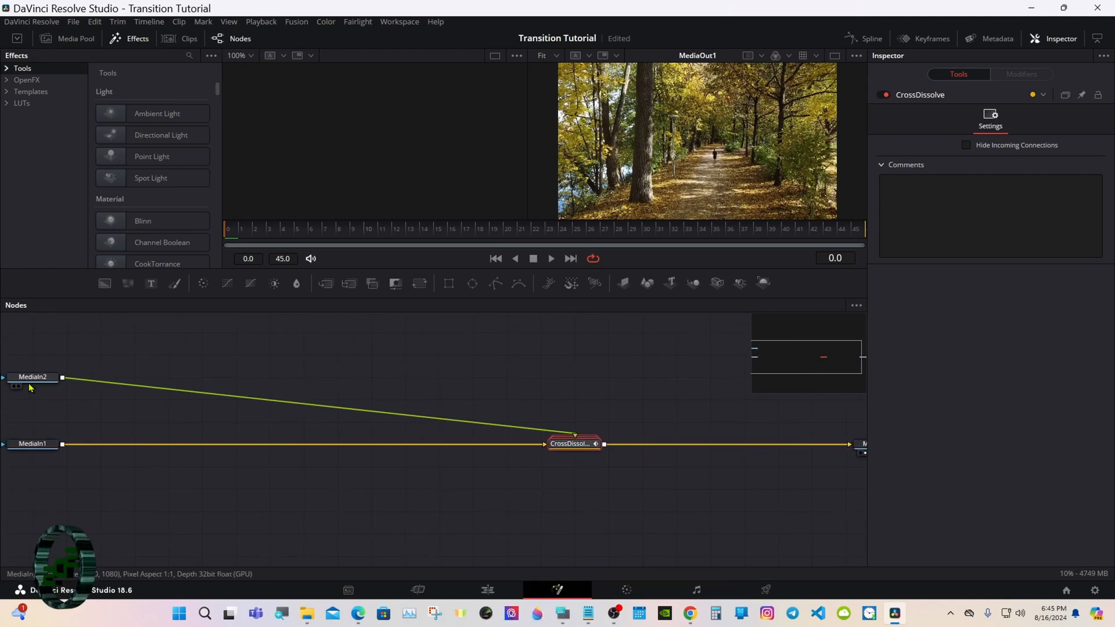
{"action": "left_click_drag", "start_coordinate": [30, 383], "coordinate": [164, 520]}
{"action": "left_click_drag", "start_coordinate": [30, 446], "coordinate": [131, 448]}
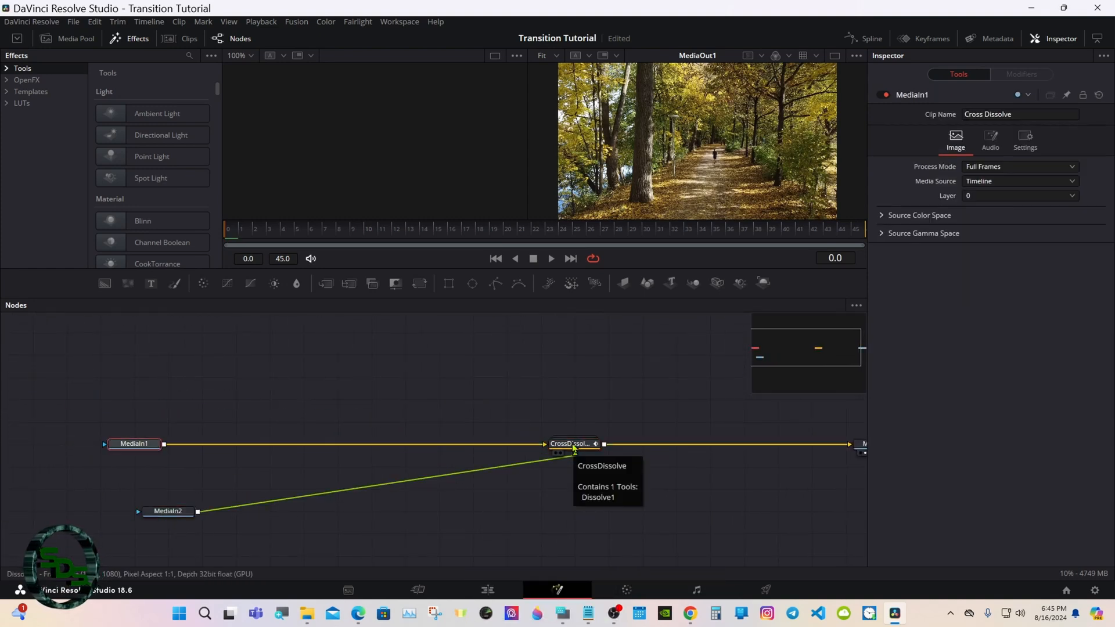
Step: Delete the CrossDissolve node, move MediaOut1 closer to the inputs, and disconnect MediaIn1 from it
{"action": "right_click", "coordinate": [573, 448]}
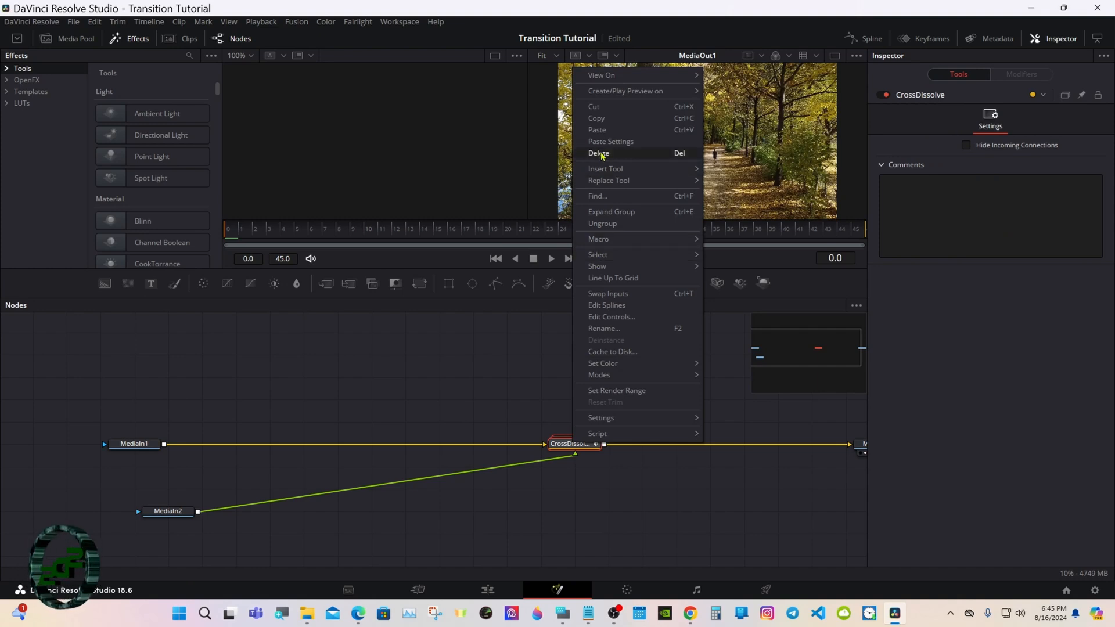
{"action": "left_click", "coordinate": [600, 153]}
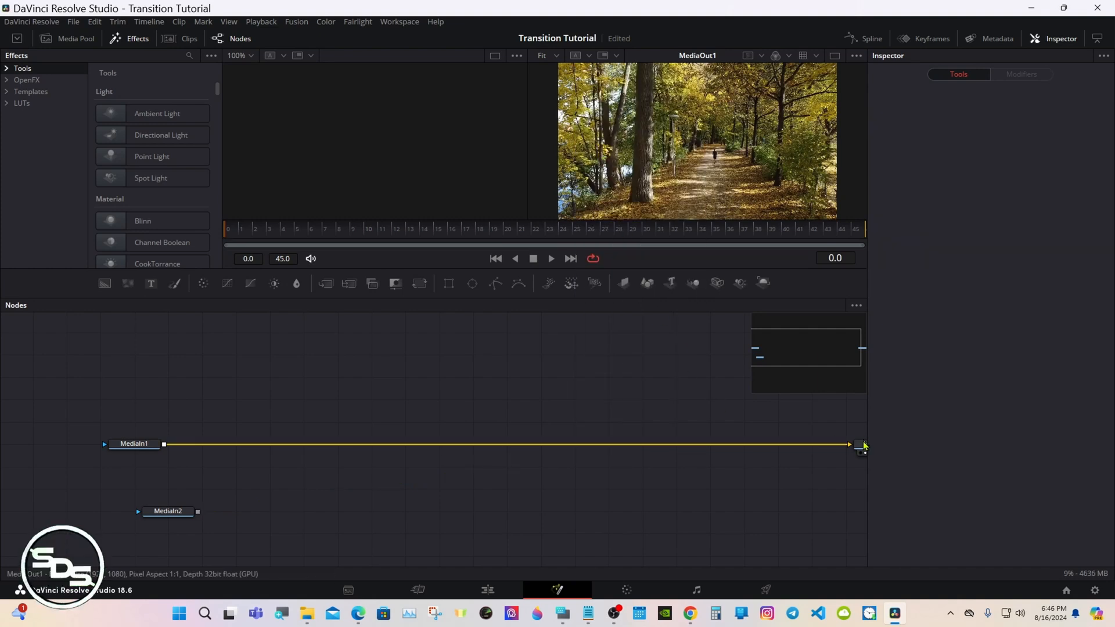
{"action": "left_click_drag", "start_coordinate": [861, 448], "coordinate": [730, 452]}
{"action": "left_click", "coordinate": [686, 446]}
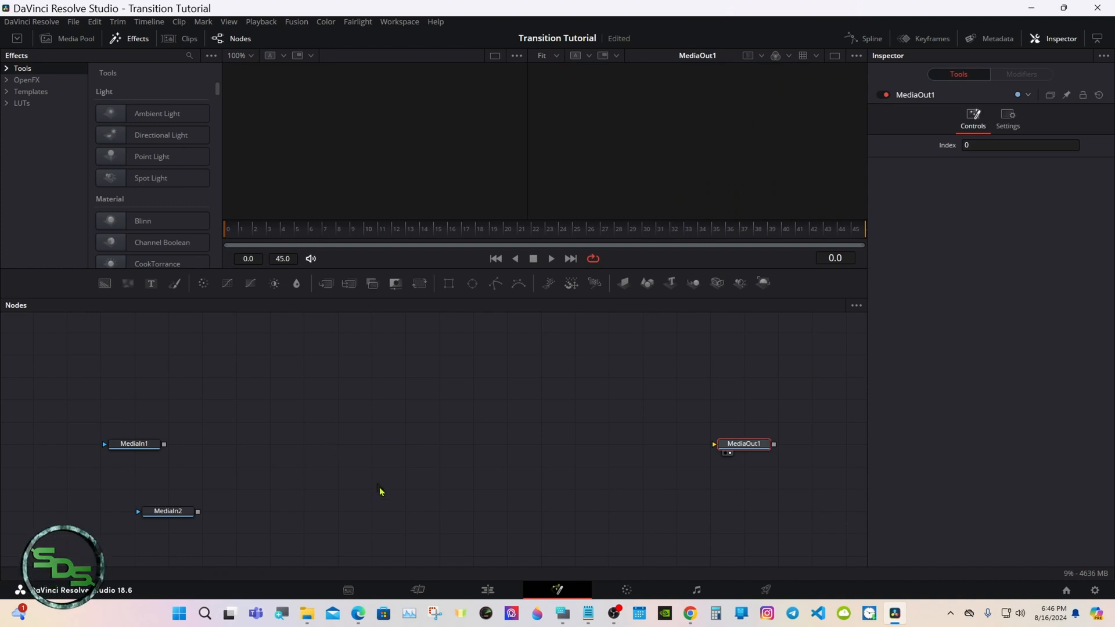
Step: Add an sRectangle node to the graph by searching the tool list for "sre"
{"action": "mouse_move", "coordinate": [563, 613]}
{"action": "left_click", "coordinate": [590, 541]}
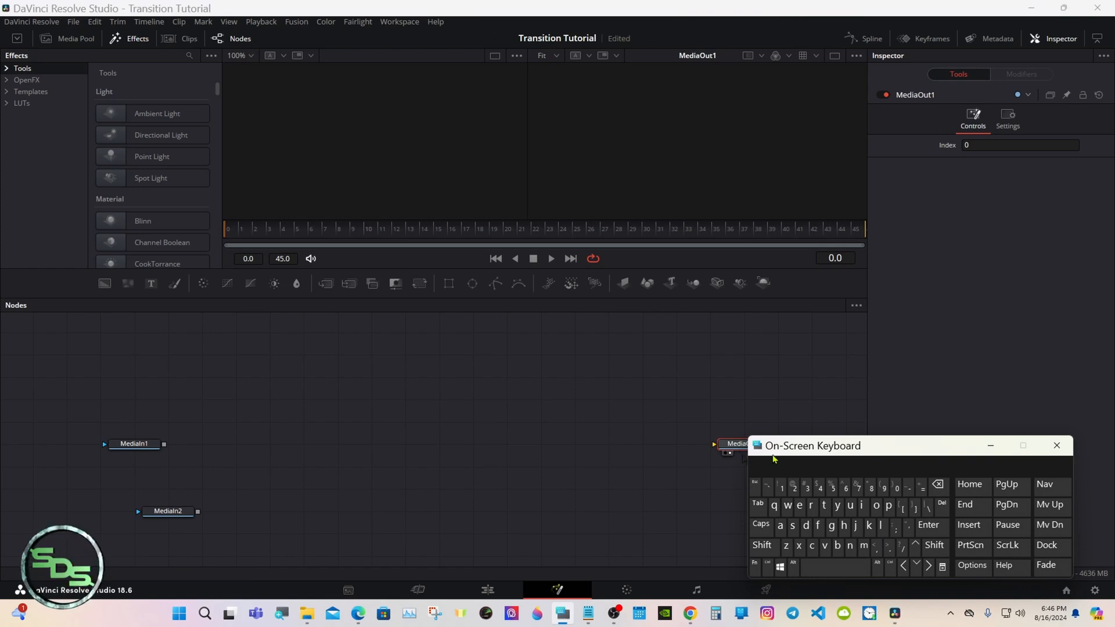
{"action": "left_click_drag", "start_coordinate": [781, 451], "coordinate": [800, 454]}
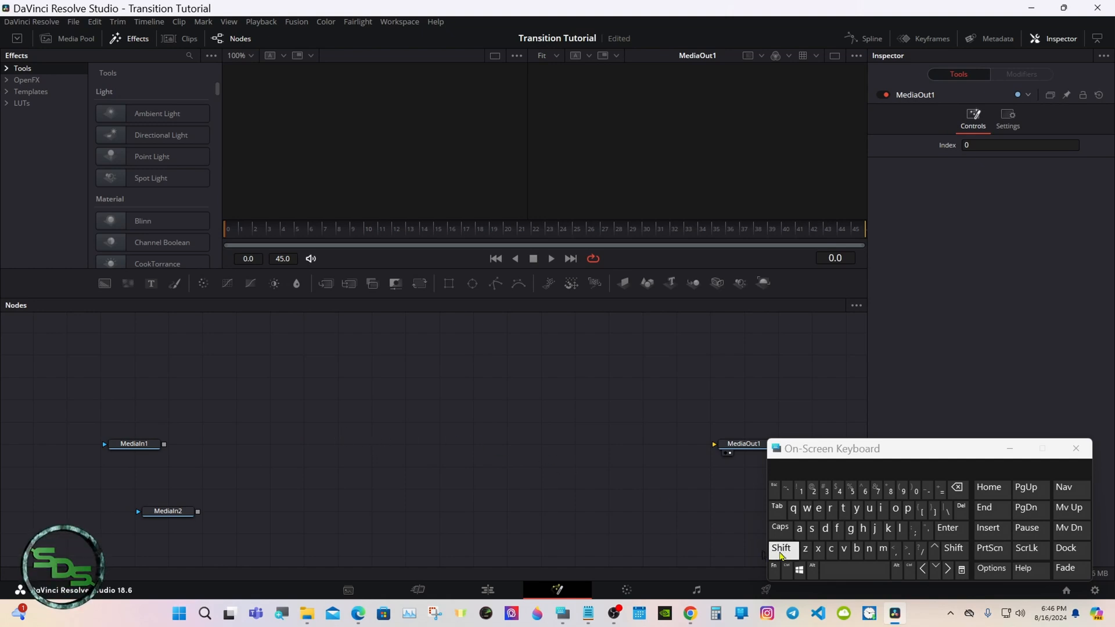
{"action": "left_click", "coordinate": [781, 554]}
{"action": "left_click", "coordinate": [839, 571]}
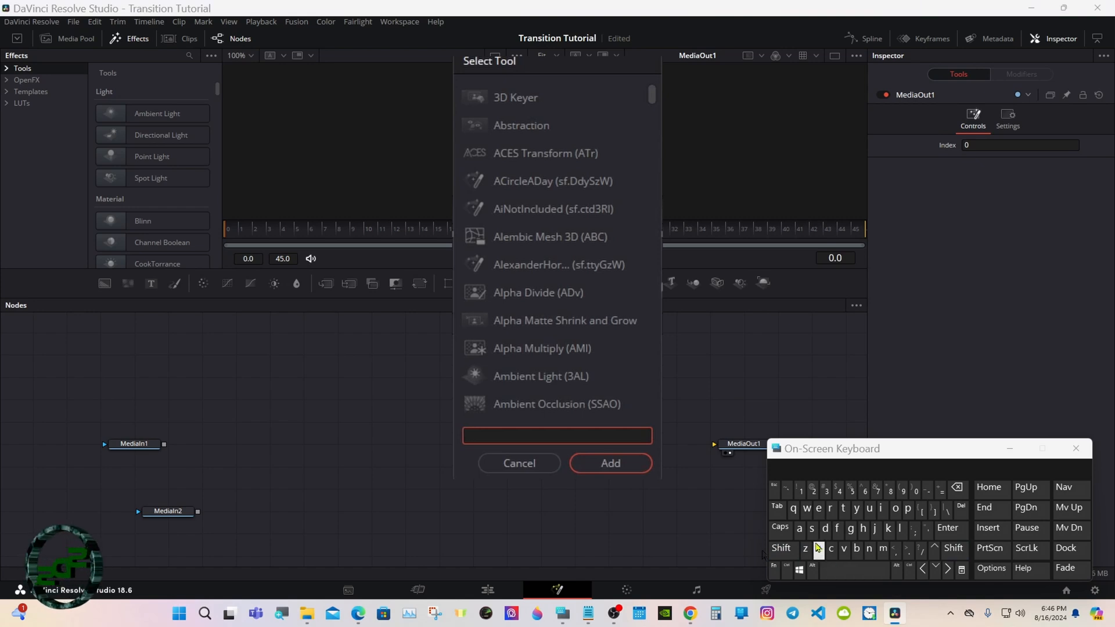
{"action": "left_click", "coordinate": [812, 529]}
{"action": "left_click", "coordinate": [831, 510]}
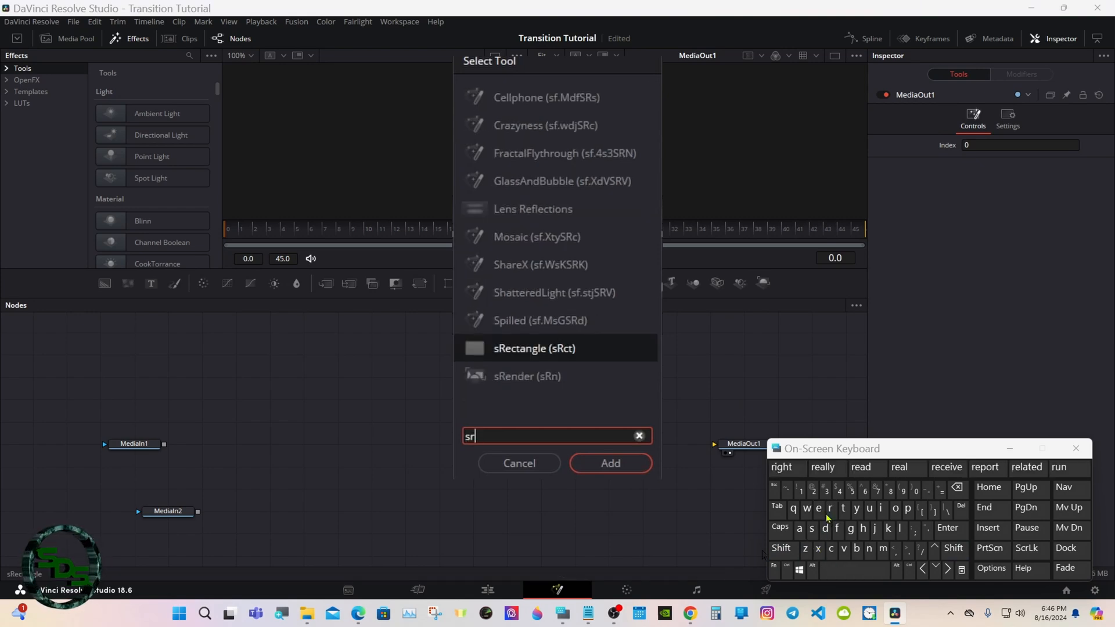
{"action": "left_click", "coordinate": [818, 510]}
{"action": "left_click", "coordinate": [539, 130]}
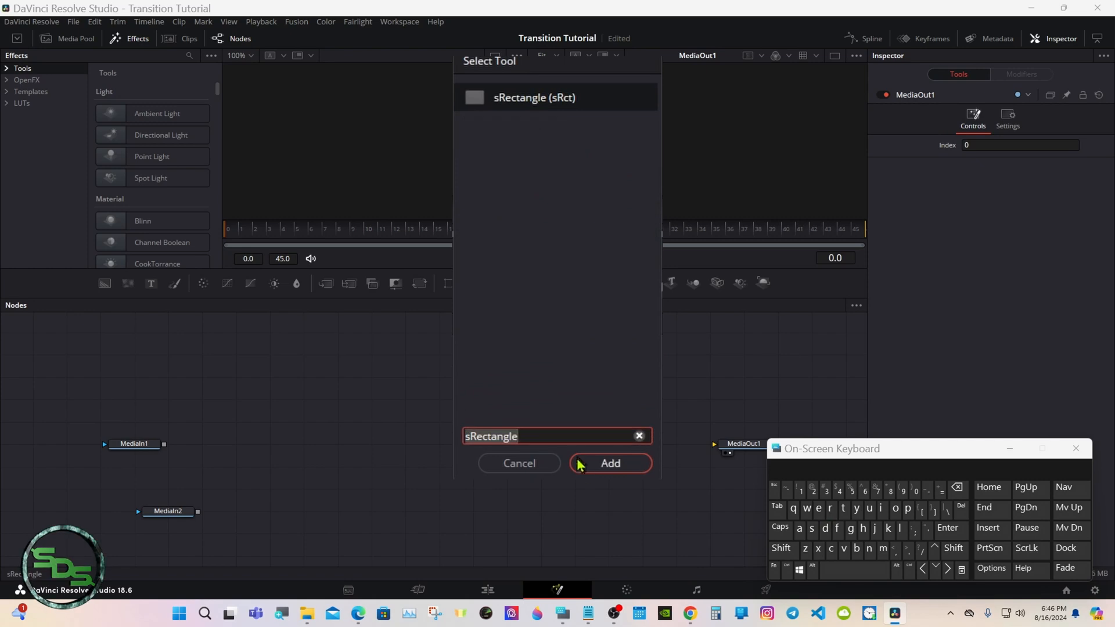
{"action": "left_click", "coordinate": [597, 465]}
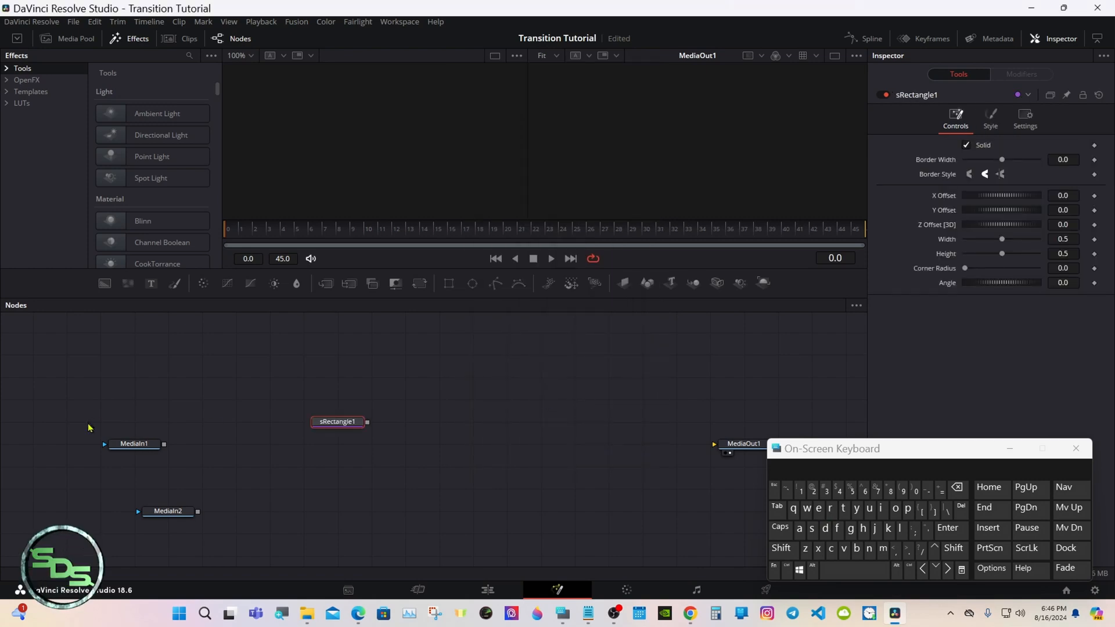
Step: Move both MediaIn nodes, sRectangle1 and MediaOut1 up so that MediaIn1, sRectangle1 and MediaOut1 share one row
{"action": "left_click_drag", "start_coordinate": [90, 427], "coordinate": [187, 448]}
{"action": "left_click_drag", "start_coordinate": [325, 422], "coordinate": [325, 377]}
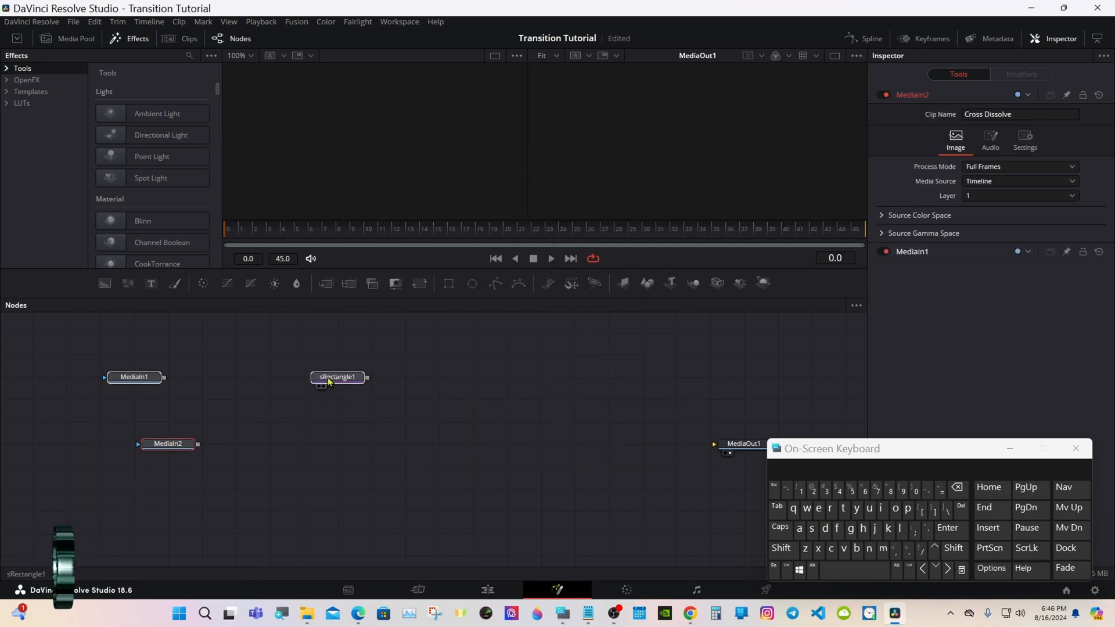
{"action": "left_click_drag", "start_coordinate": [735, 440], "coordinate": [735, 374]}
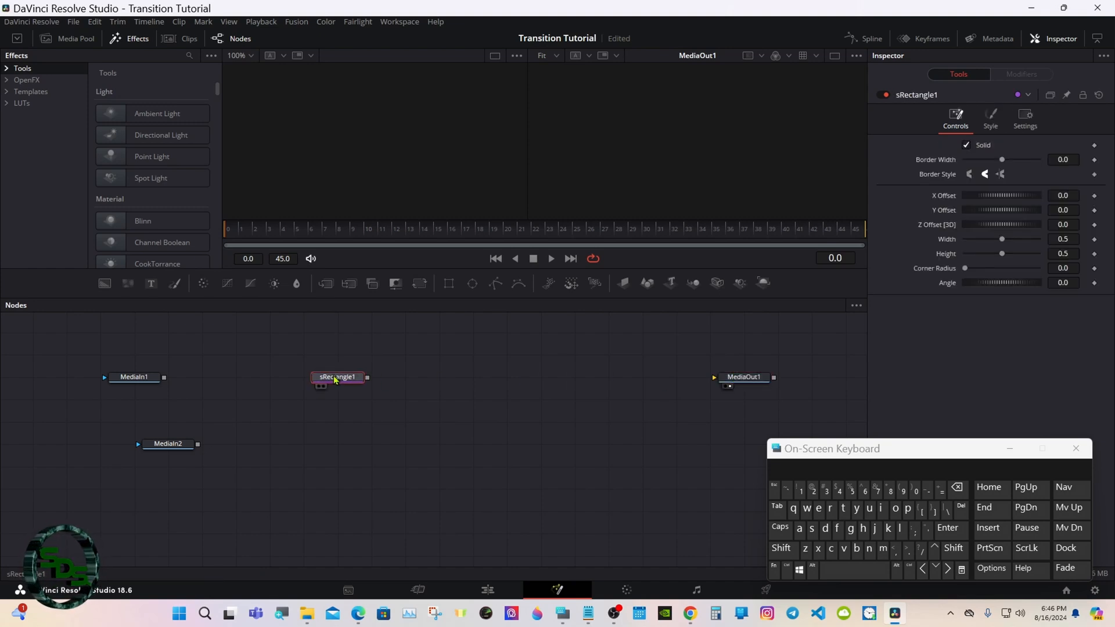
Step: Add an Extrude 3D node after sRectangle1 by searching the tool list for "ext", and move it farther towards MediaOut1
{"action": "left_click", "coordinate": [782, 548]}
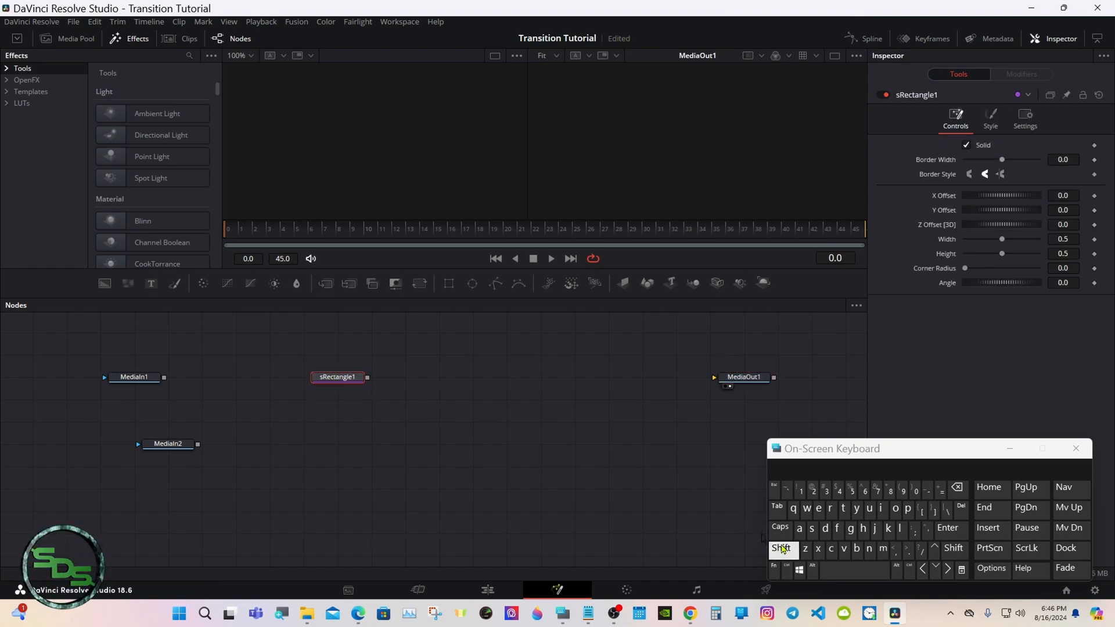
{"action": "left_click", "coordinate": [828, 572]}
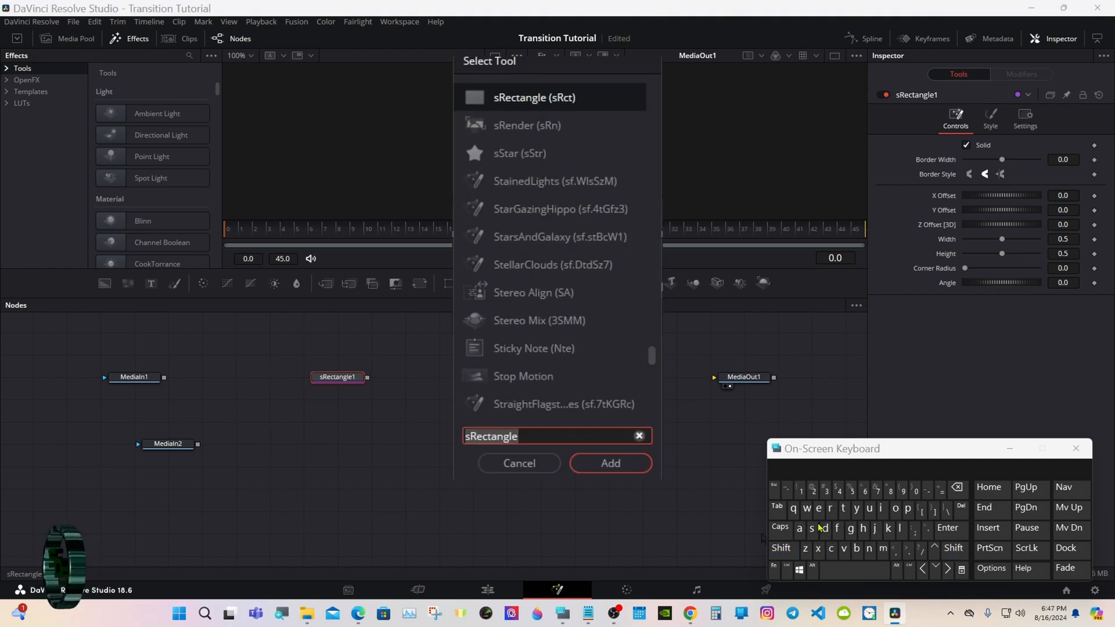
{"action": "left_click", "coordinate": [819, 508]}
{"action": "left_click", "coordinate": [819, 549]}
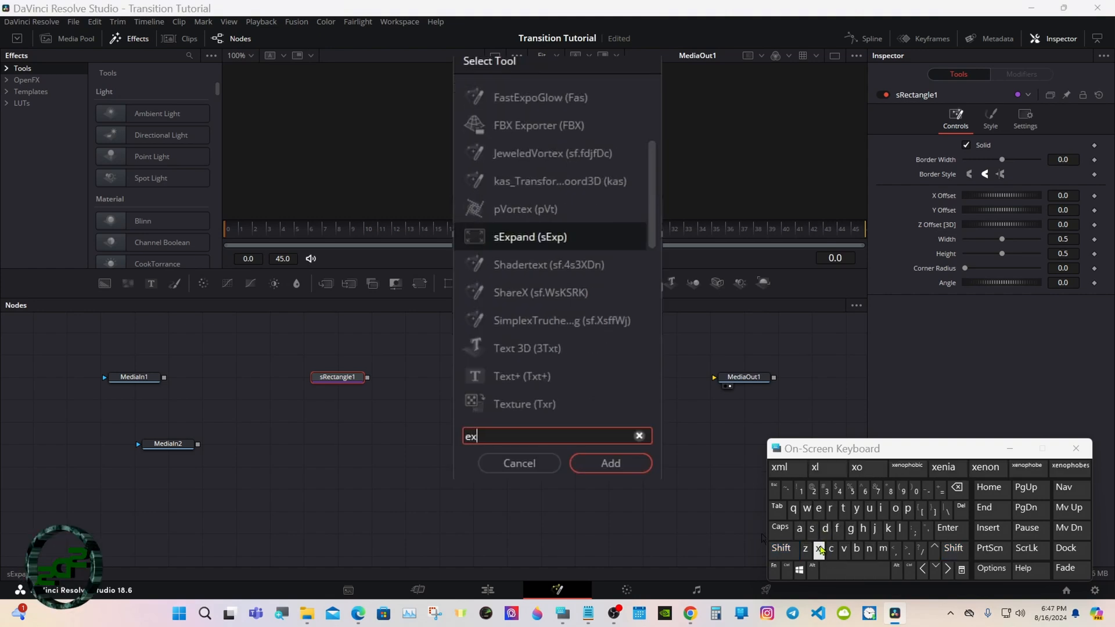
{"action": "left_click", "coordinate": [843, 508]}
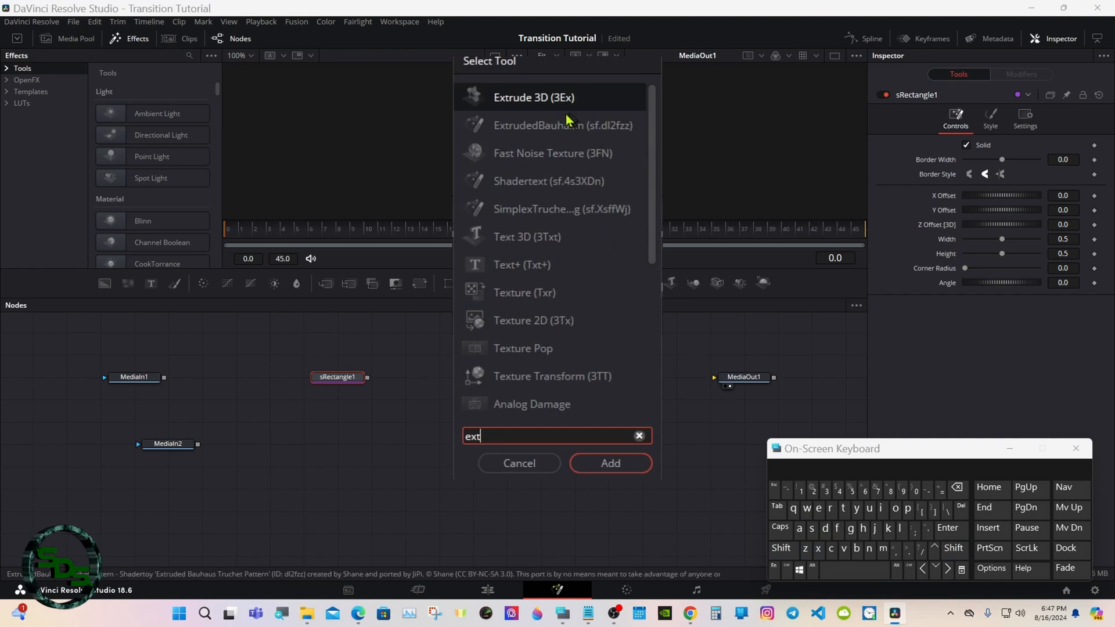
{"action": "left_click", "coordinate": [552, 100]}
{"action": "left_click", "coordinate": [586, 463]}
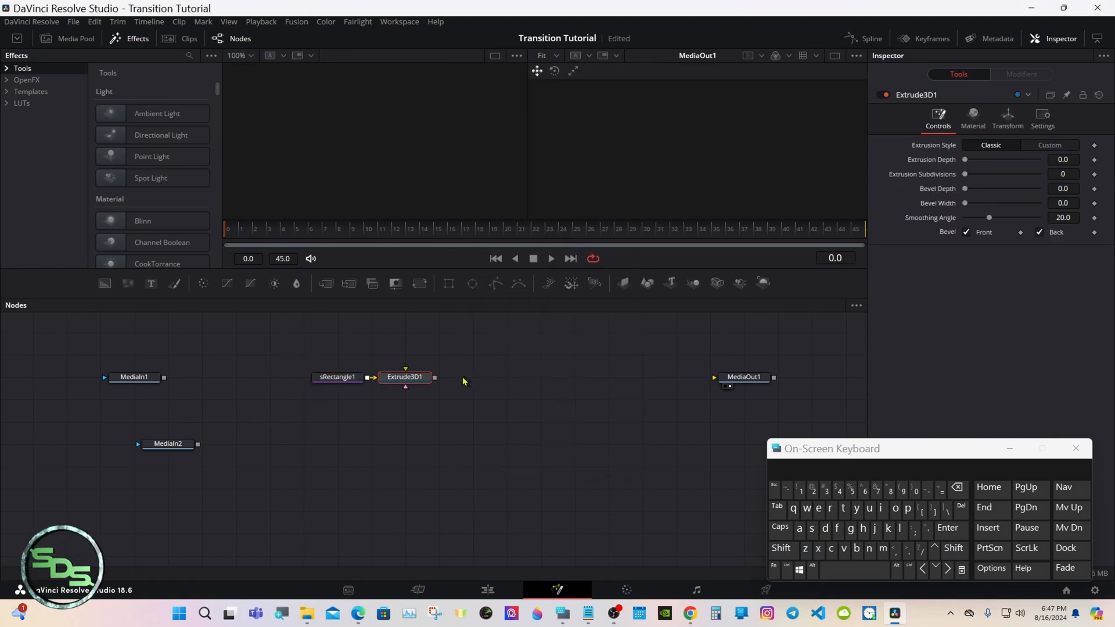
{"action": "left_click_drag", "start_coordinate": [411, 378], "coordinate": [548, 380]}
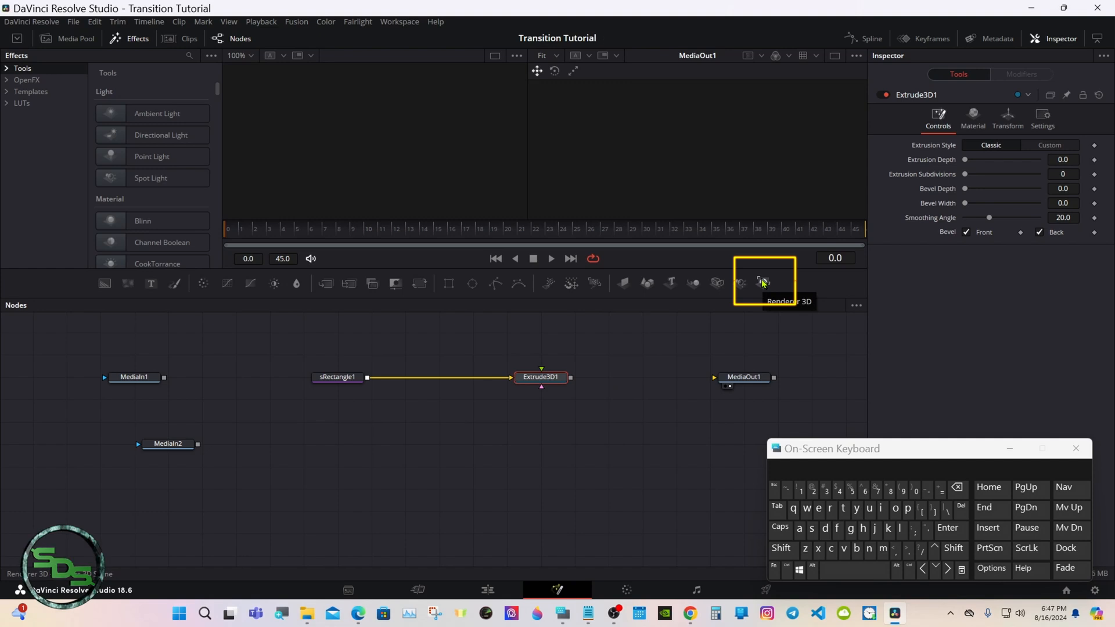
Step: Add a Renderer 3D node set to Hardware Renderer after Extrude3D1 and connect it to MediaOut1, placing both nodes farther along the row
{"action": "left_click", "coordinate": [764, 283]}
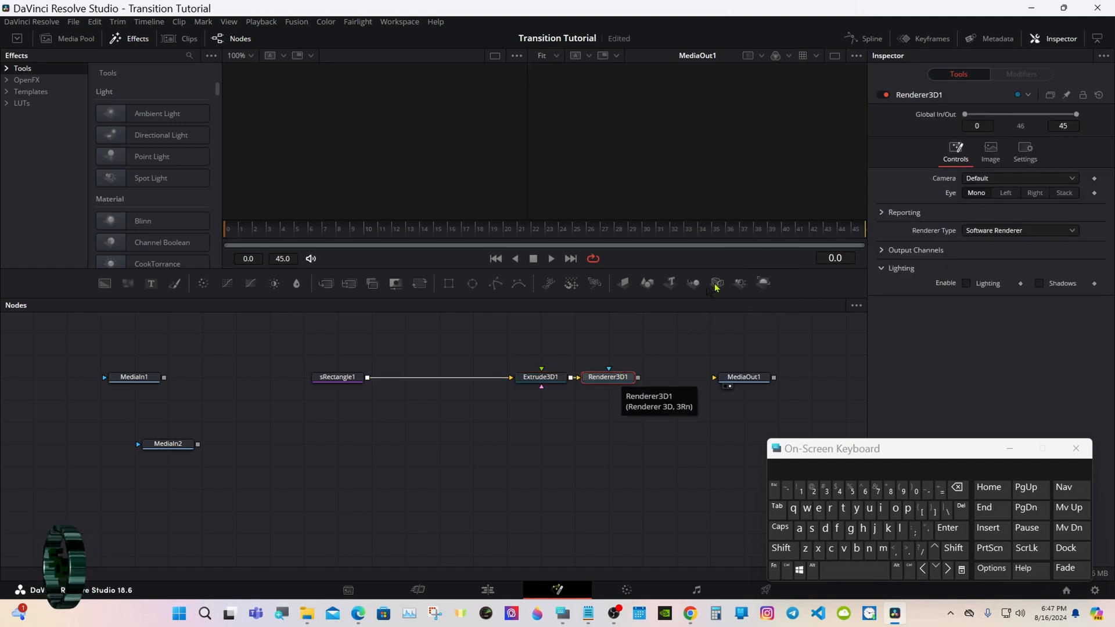
{"action": "left_click", "coordinate": [1007, 233]}
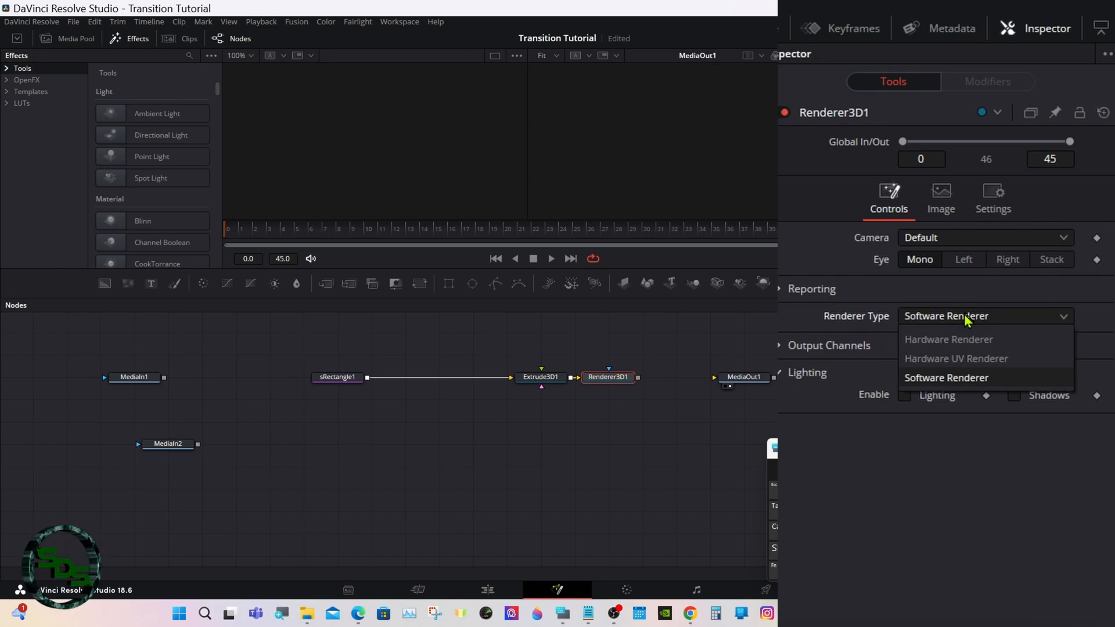
{"action": "left_click", "coordinate": [958, 341]}
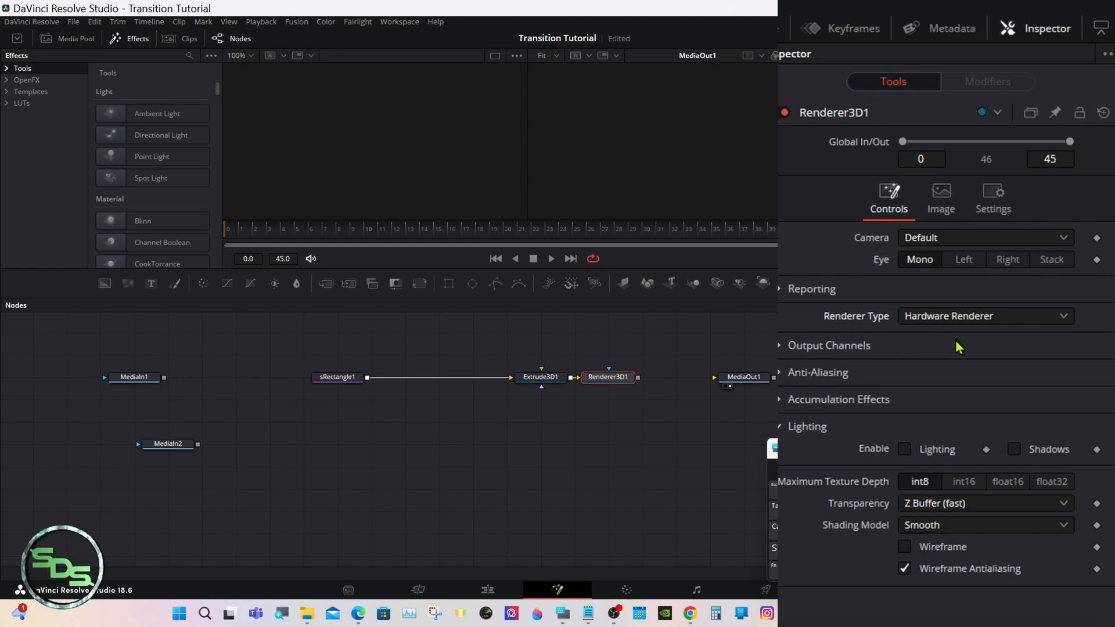
{"action": "left_click_drag", "start_coordinate": [638, 378], "coordinate": [810, 378]}
{"action": "left_click_drag", "start_coordinate": [633, 381], "coordinate": [768, 381]}
Step: Insert a Transform 3D node after Extrude3D1 by searching for "tra", and show it in the empty viewer
{"action": "left_click", "coordinate": [542, 379]}
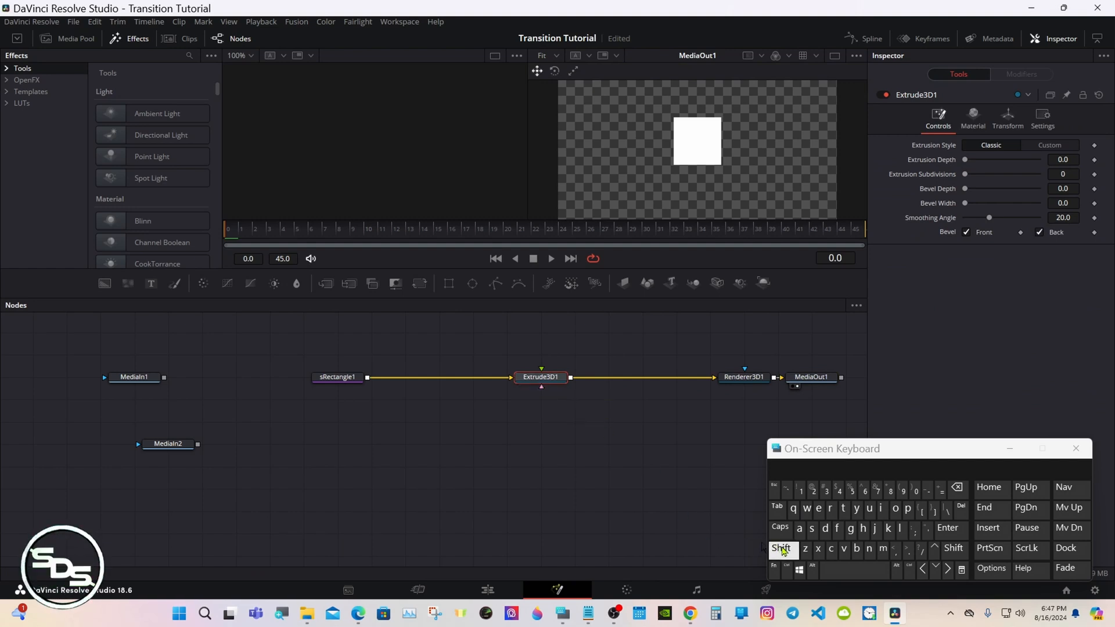
{"action": "left_click", "coordinate": [782, 550]}
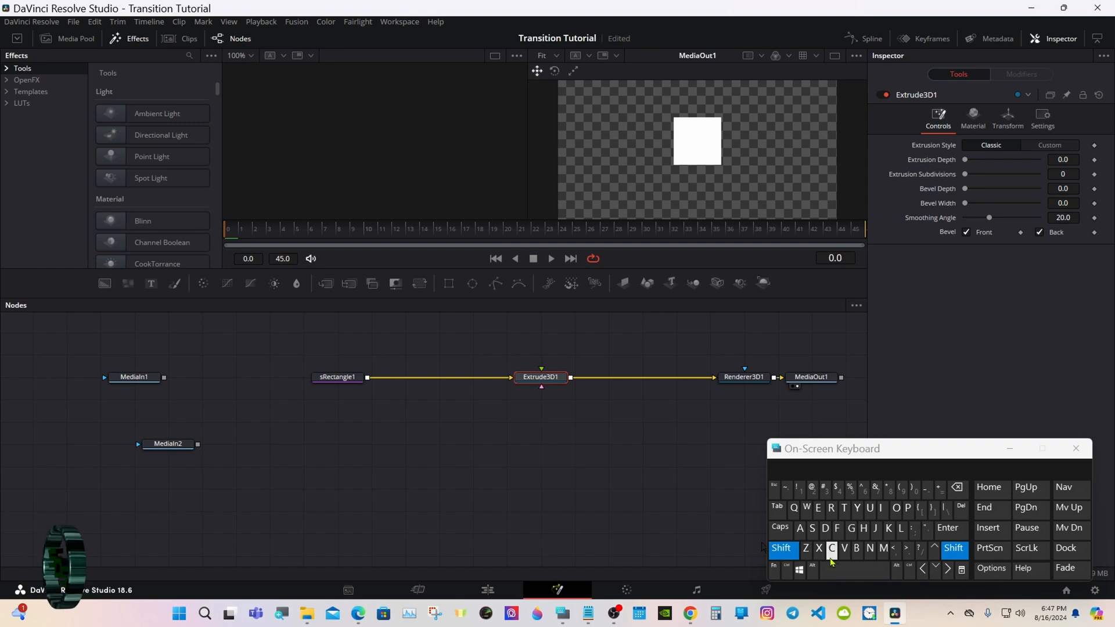
{"action": "left_click", "coordinate": [838, 570]}
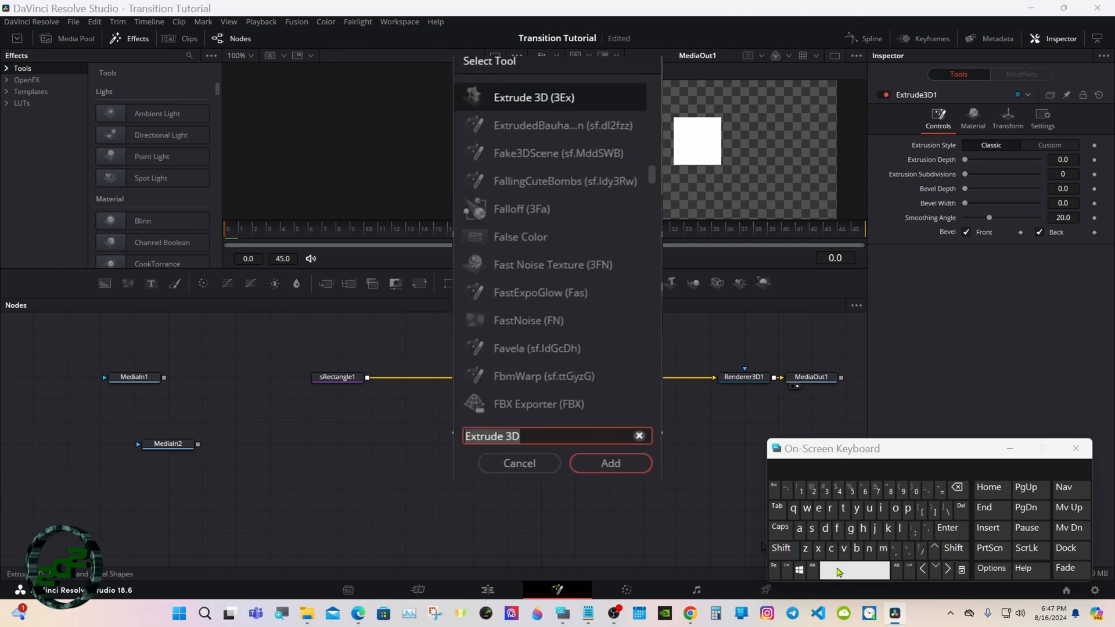
{"action": "type", "text": "tra"}
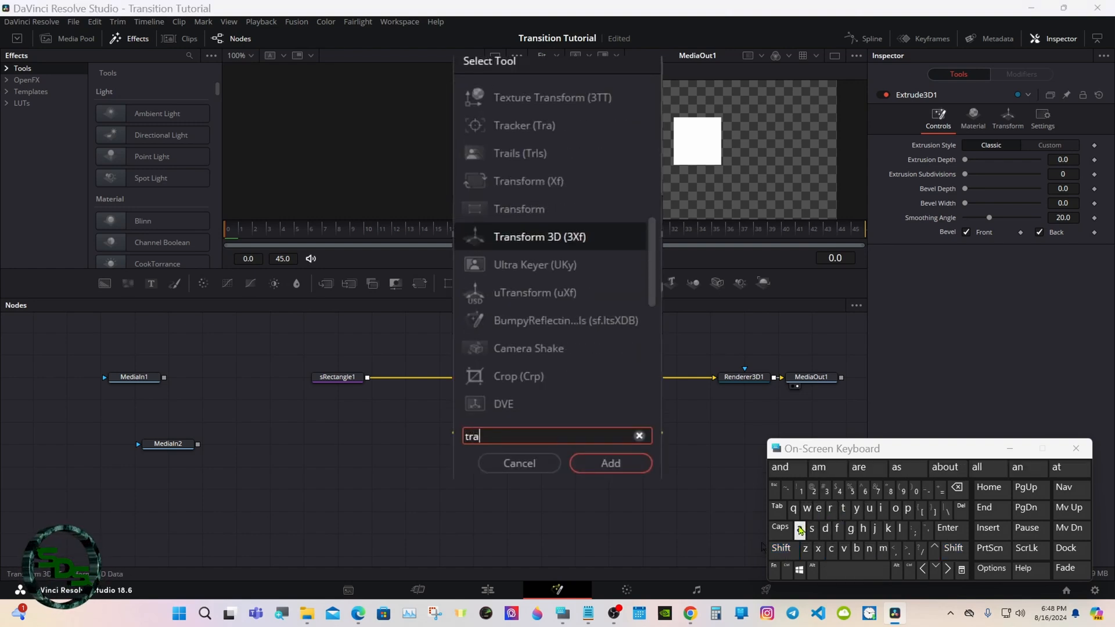
{"action": "left_click", "coordinate": [540, 236]}
{"action": "left_click", "coordinate": [586, 463]}
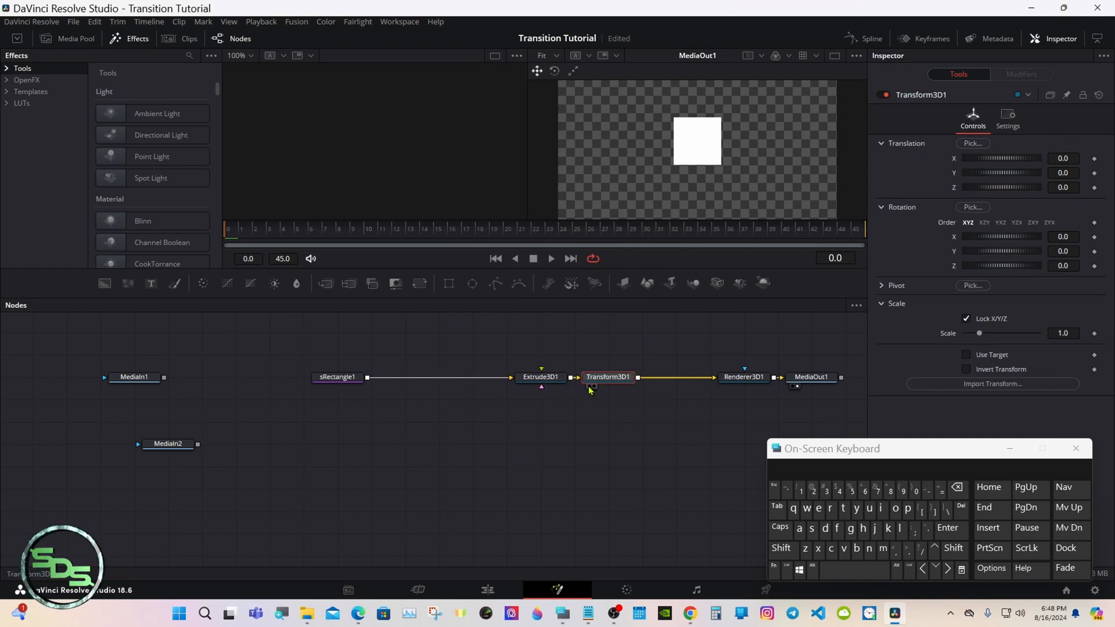
{"action": "left_click", "coordinate": [590, 388]}
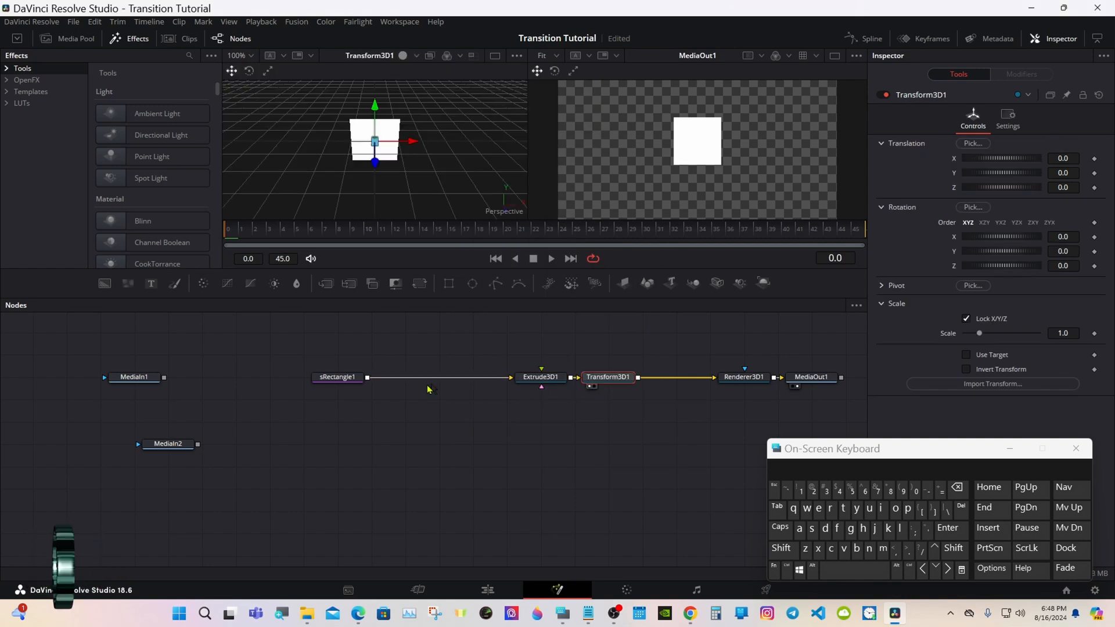
Step: Set the width of sRectangle1 to 1.0
{"action": "left_click", "coordinate": [351, 374]}
{"action": "left_click", "coordinate": [350, 376]}
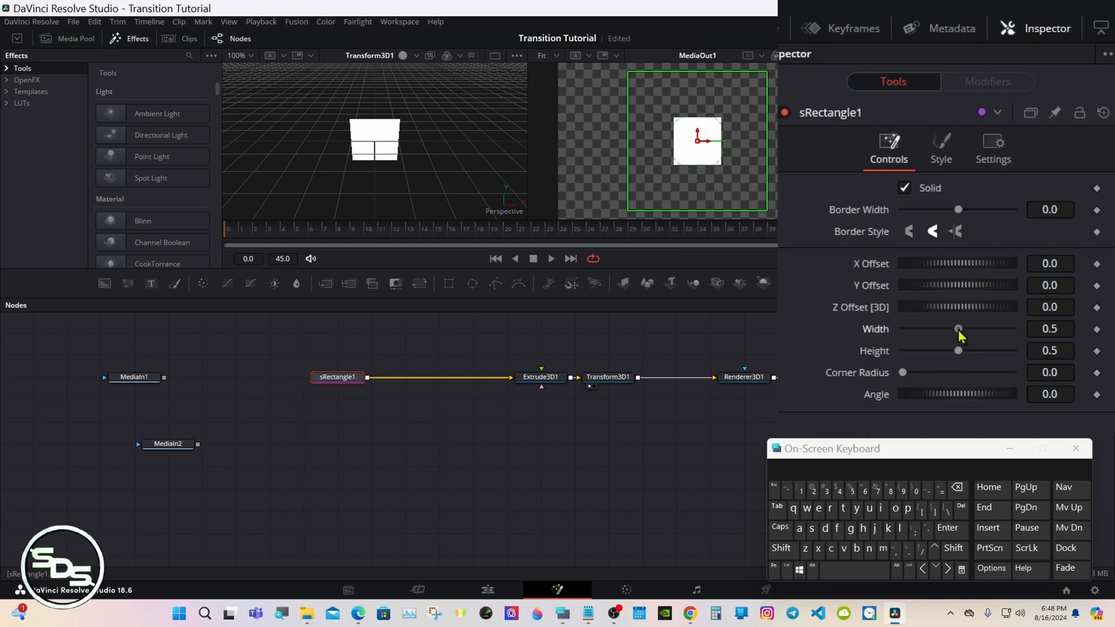
{"action": "left_click_drag", "start_coordinate": [958, 330], "coordinate": [1056, 347]}
Step: Set the height of sRectangle1 by entering the expression 1080/1920
{"action": "left_click", "coordinate": [1063, 351]}
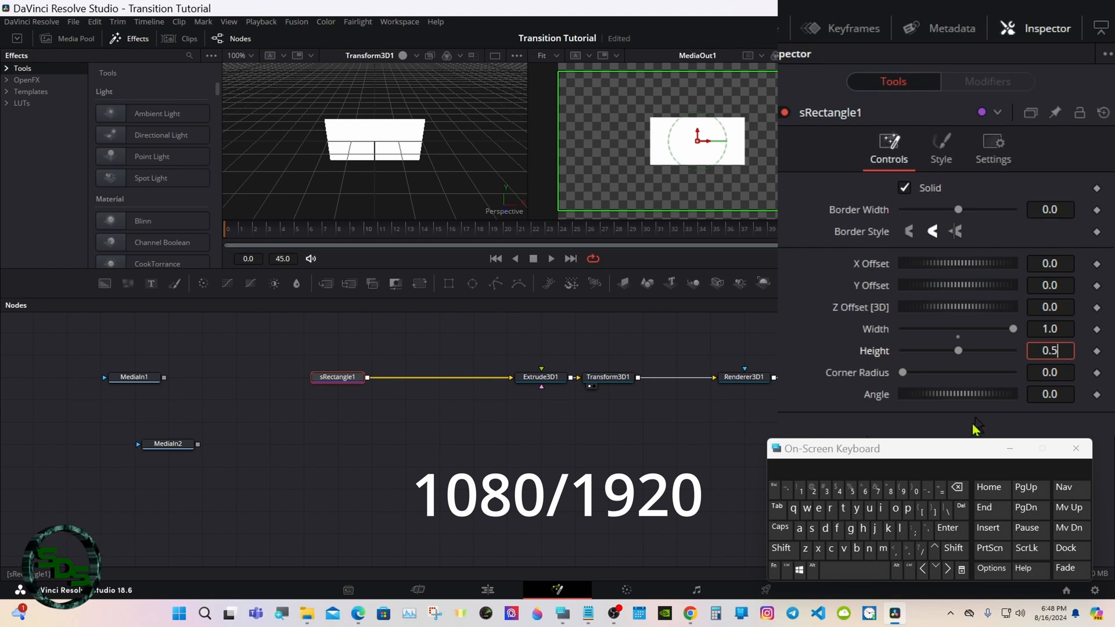
{"action": "left_click", "coordinate": [957, 489]}
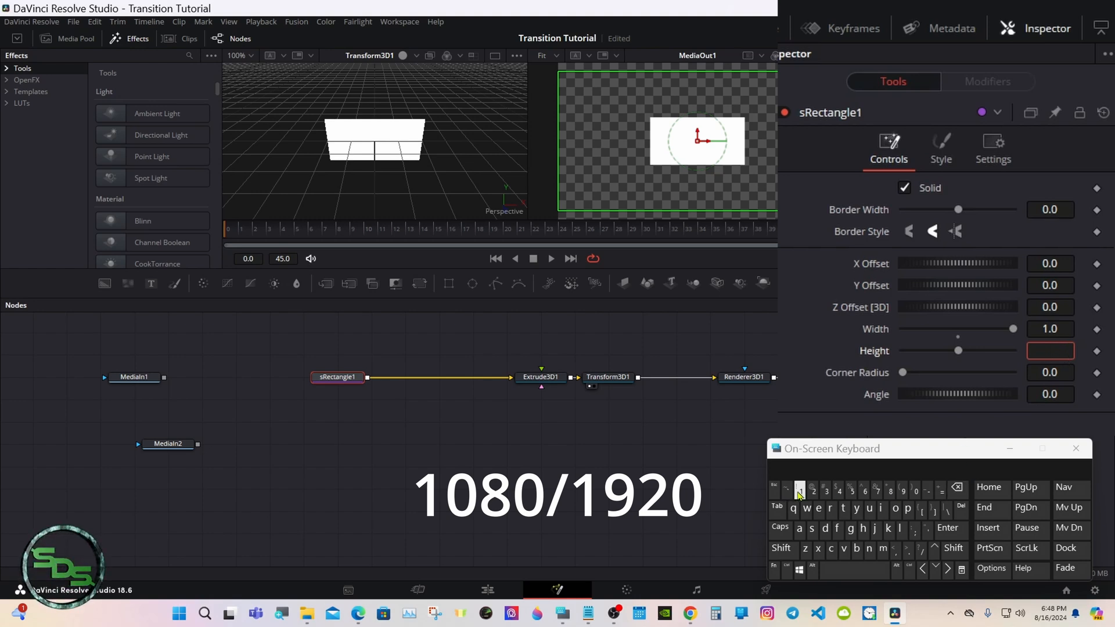
{"action": "left_click", "coordinate": [801, 490]}
{"action": "left_click", "coordinate": [916, 491]}
{"action": "left_click", "coordinate": [890, 491]}
{"action": "left_click", "coordinate": [916, 491]}
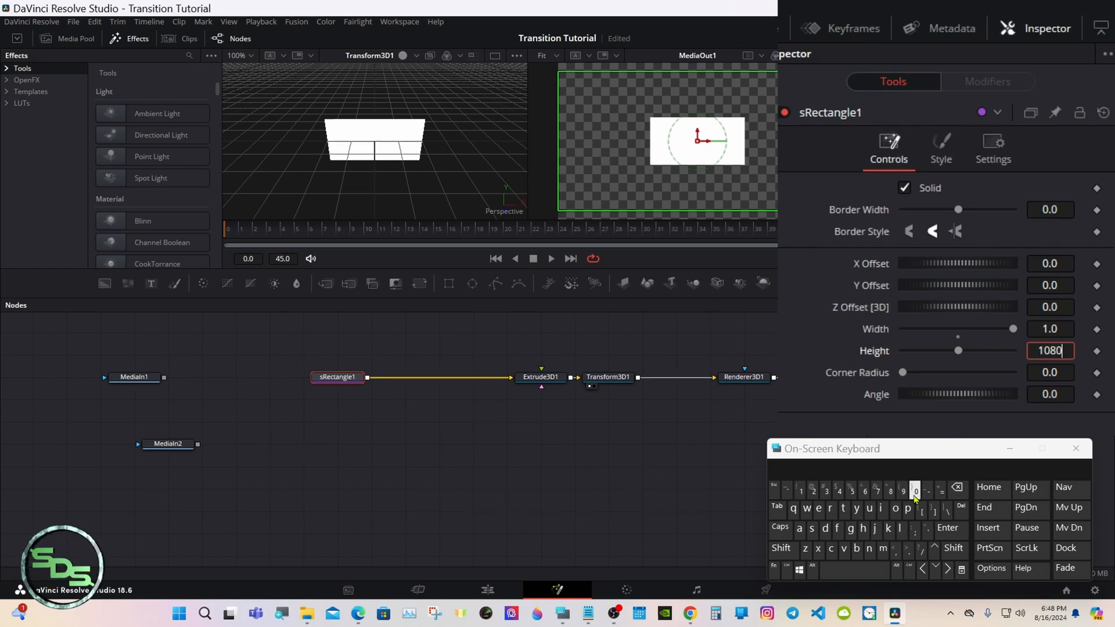
{"action": "left_click", "coordinate": [921, 549]}
{"action": "left_click", "coordinate": [801, 491]}
{"action": "left_click", "coordinate": [903, 491]}
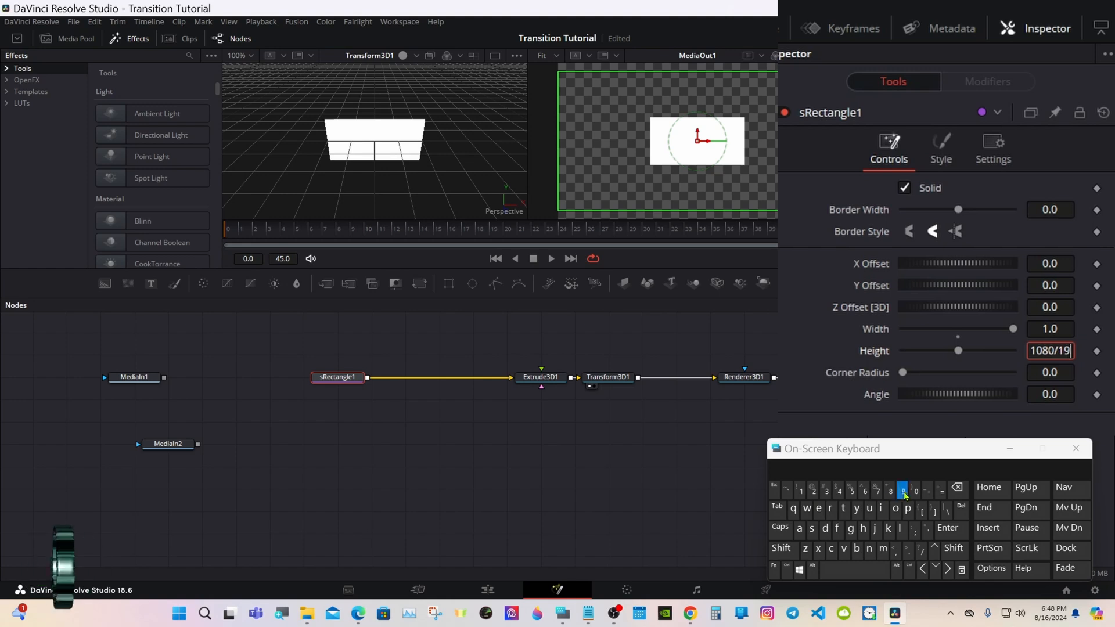
{"action": "left_click", "coordinate": [813, 491]}
{"action": "left_click", "coordinate": [916, 491]}
{"action": "left_click", "coordinate": [948, 528]}
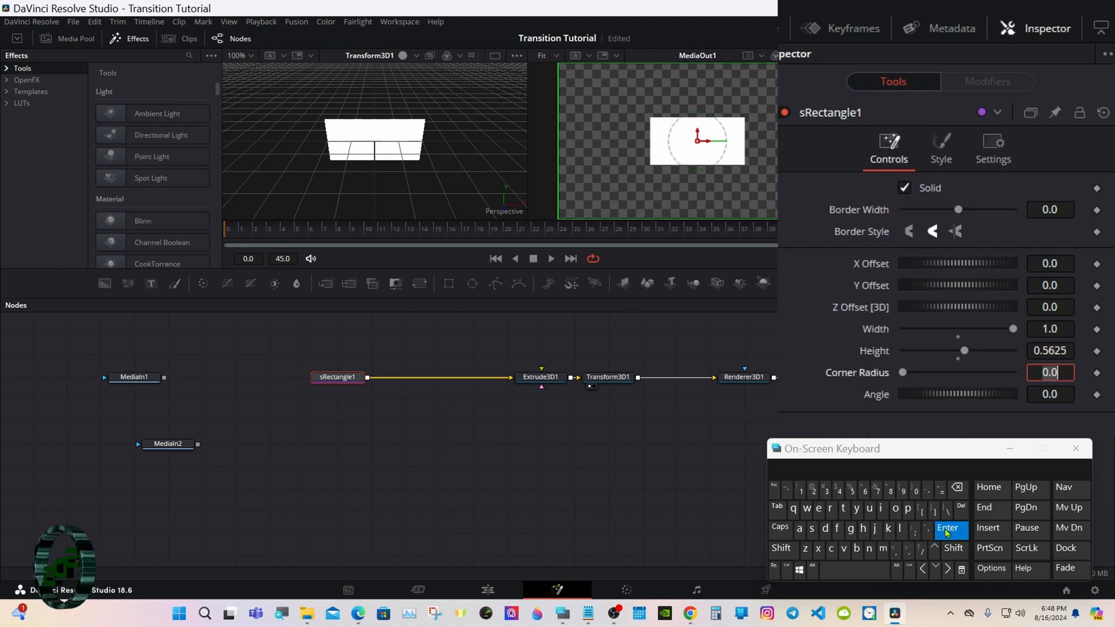
Step: Move Transform3D1 next to Renderer3D1 and set the extrusion depth of Extrude3D1 to 0.1
{"action": "left_click_drag", "start_coordinate": [615, 385], "coordinate": [677, 382]}
{"action": "left_click", "coordinate": [551, 379]}
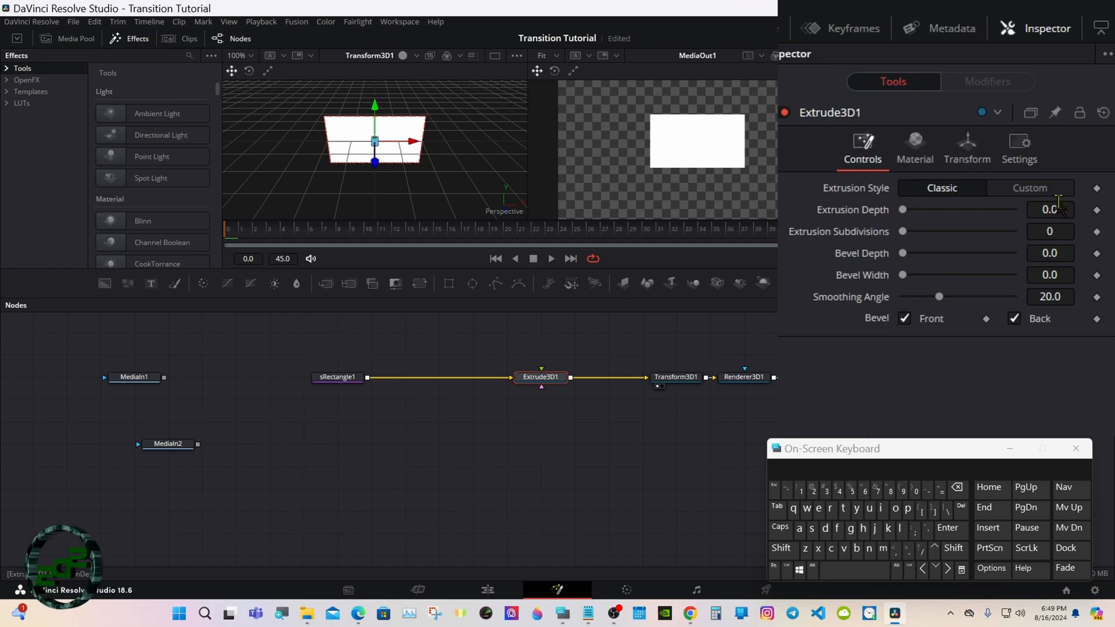
{"action": "left_click", "coordinate": [1059, 207]}
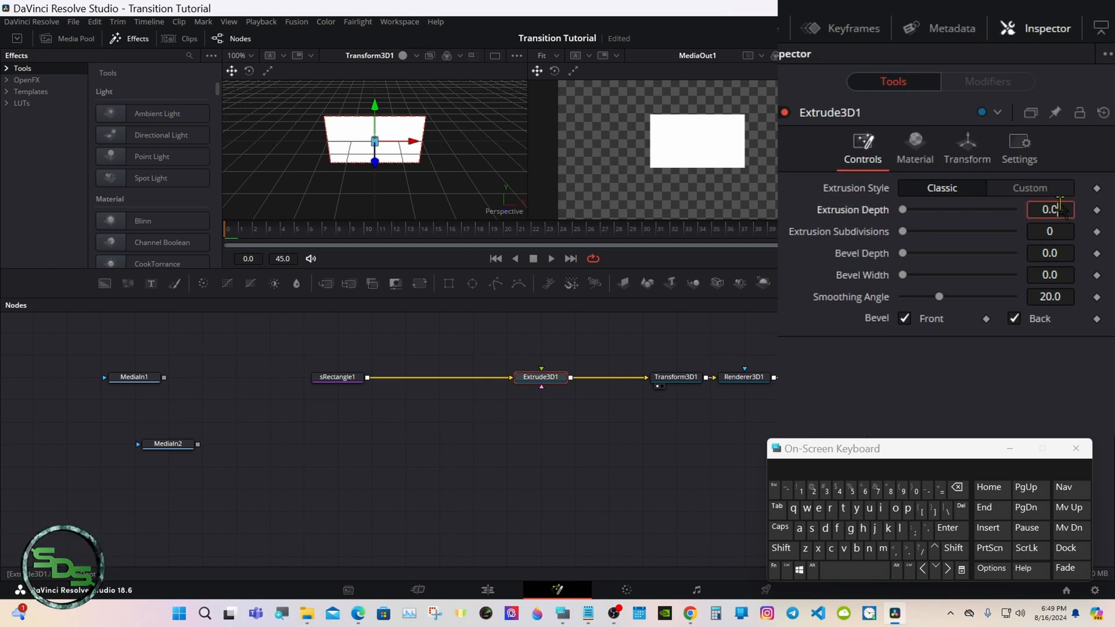
{"action": "left_click", "coordinate": [957, 488]}
{"action": "left_click", "coordinate": [801, 491]}
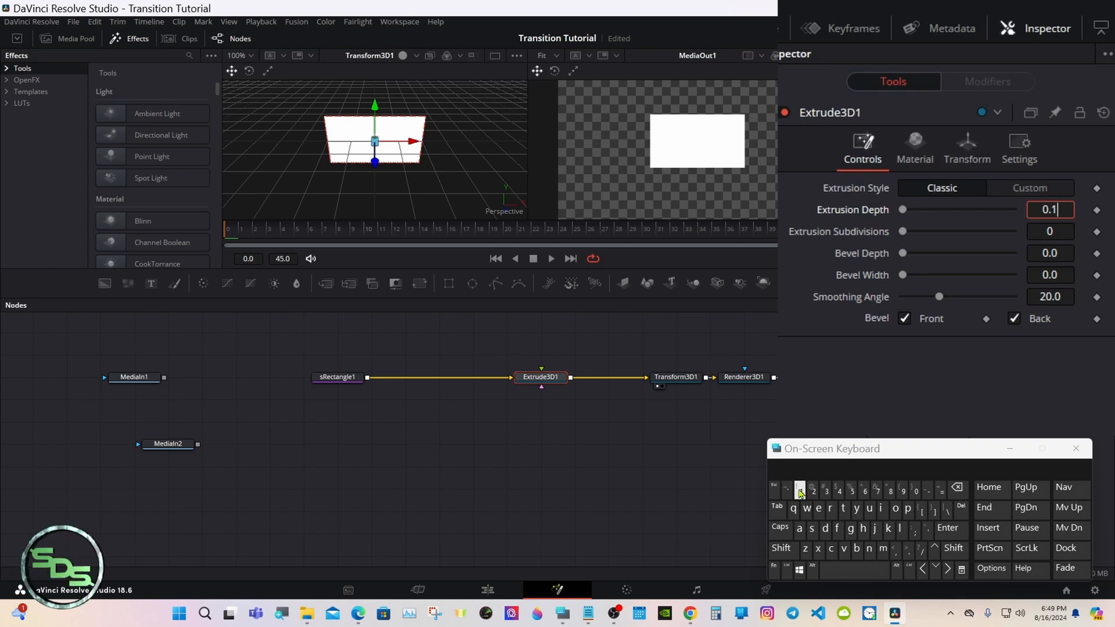
{"action": "left_click", "coordinate": [935, 529]}
Step: Orbit the perspective view of Transform3D1 to examine the extruded rectangle's thickness from the side
{"action": "left_click", "coordinate": [716, 425]}
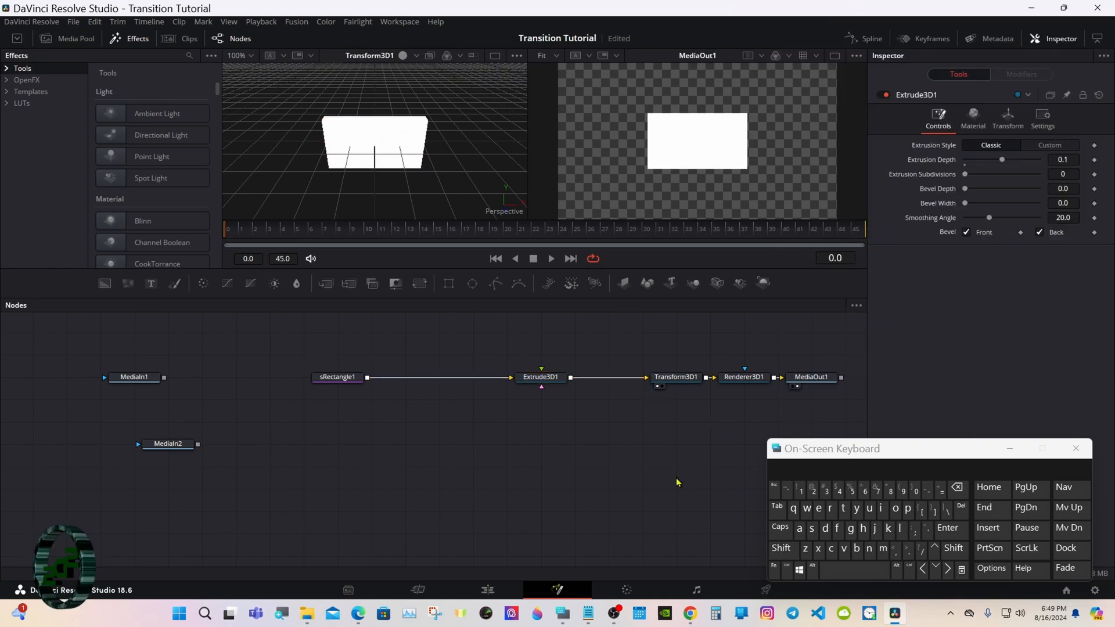
{"action": "left_click", "coordinate": [784, 549]}
{"action": "left_click_drag", "start_coordinate": [363, 192], "coordinate": [568, 133]}
{"action": "left_click", "coordinate": [783, 548]}
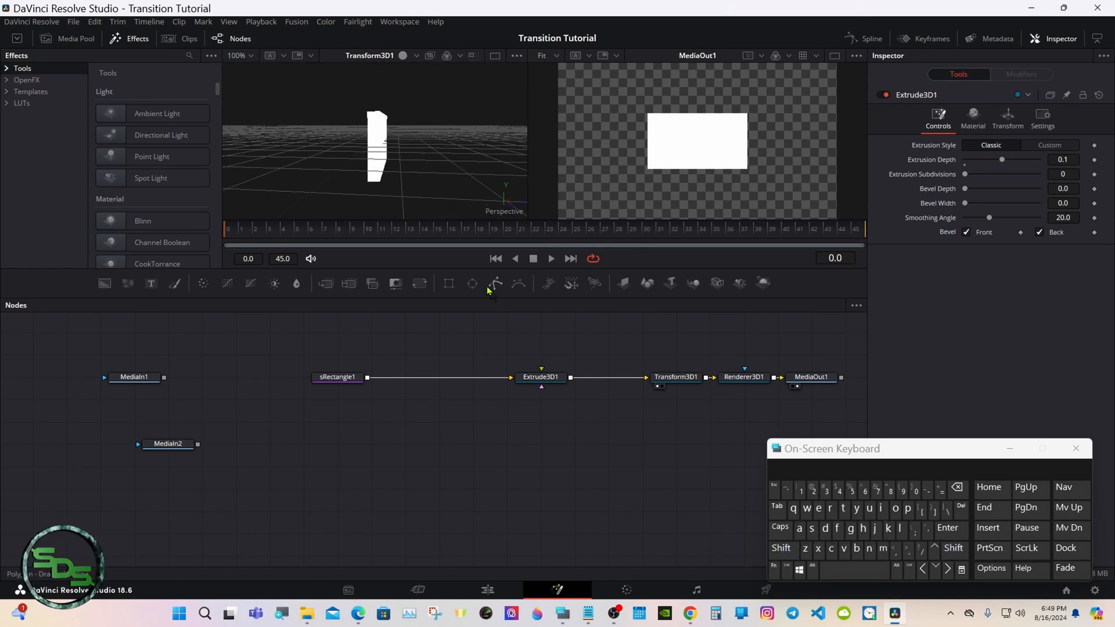
{"action": "left_click", "coordinate": [404, 54]}
{"action": "left_click", "coordinate": [403, 55]}
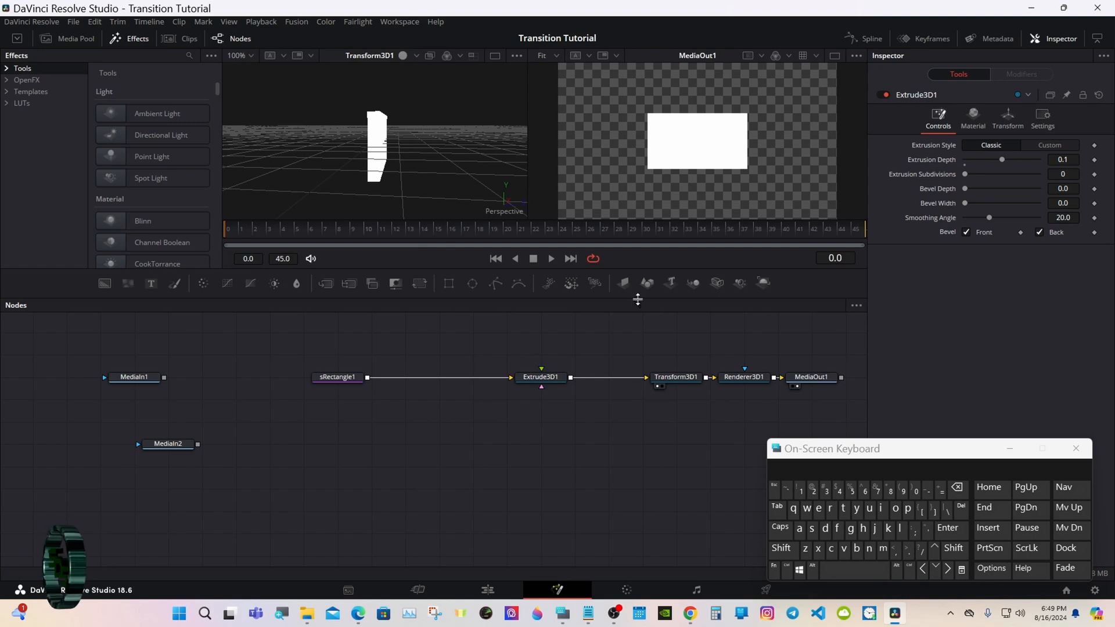
Step: Move Extrude3D1 slightly towards sRectangle1, copy it, and paste it as an instance below the original
{"action": "left_click_drag", "start_coordinate": [540, 378], "coordinate": [508, 382]}
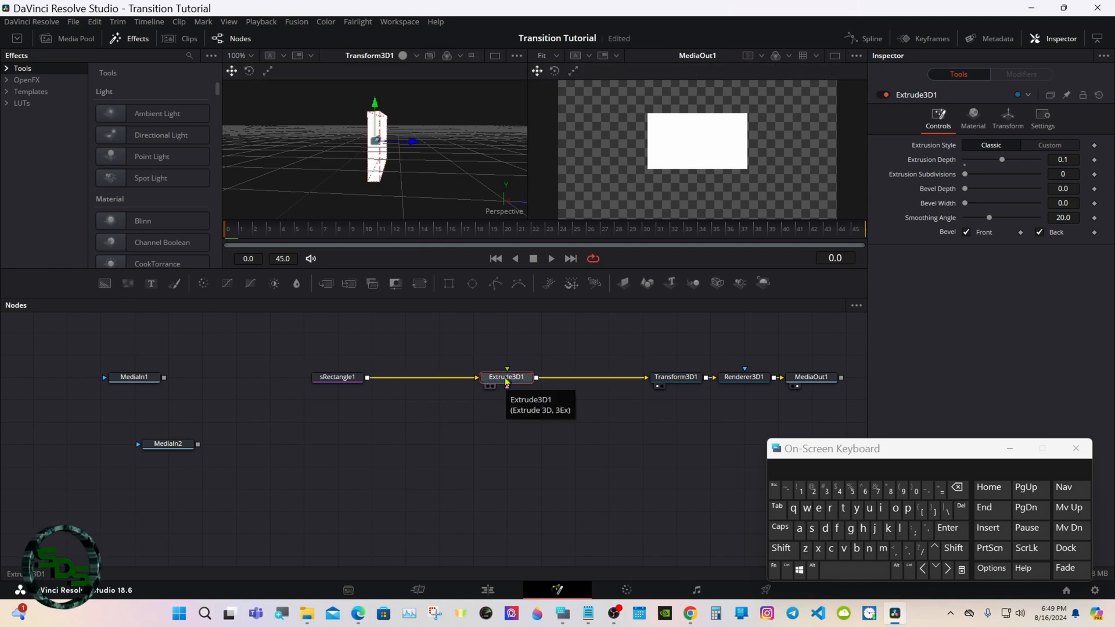
{"action": "right_click", "coordinate": [507, 381]}
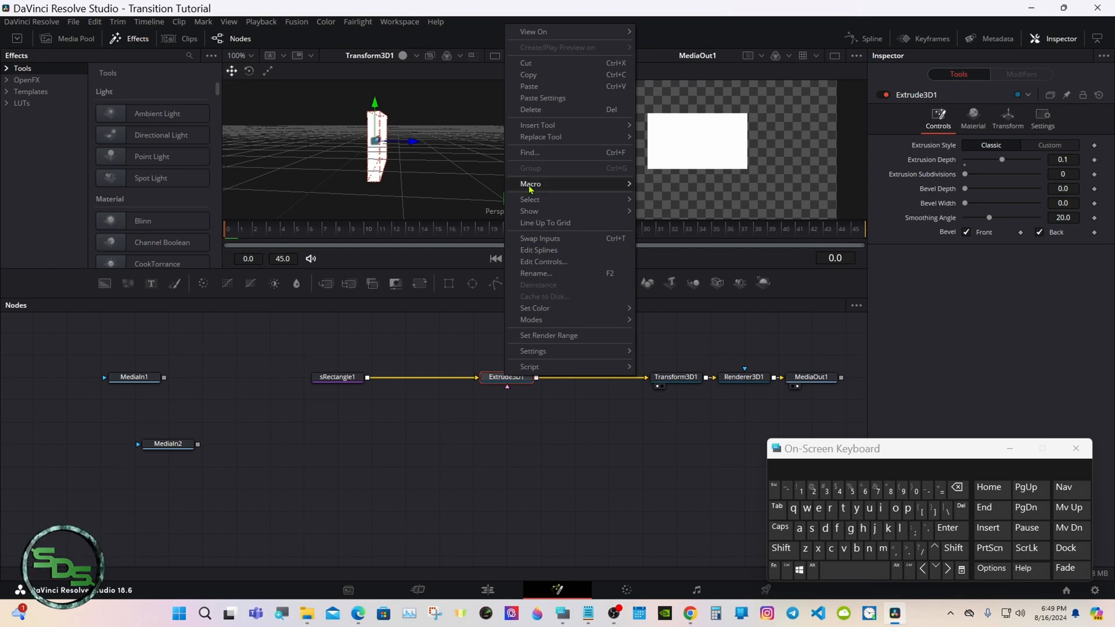
{"action": "left_click", "coordinate": [536, 78]}
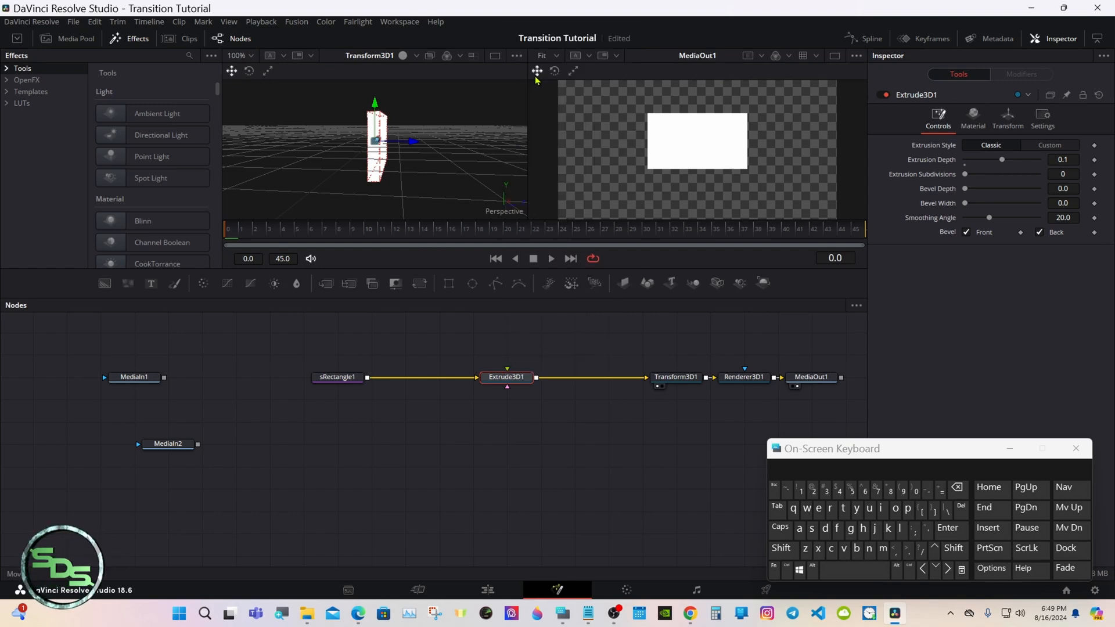
{"action": "left_click", "coordinate": [505, 481]}
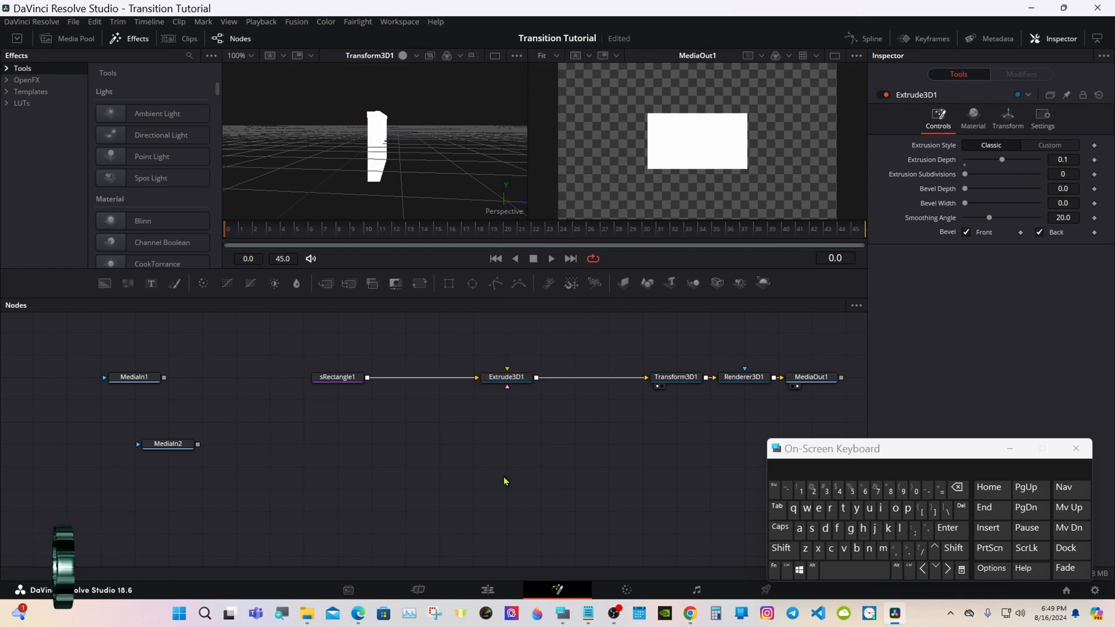
{"action": "right_click", "coordinate": [505, 481]}
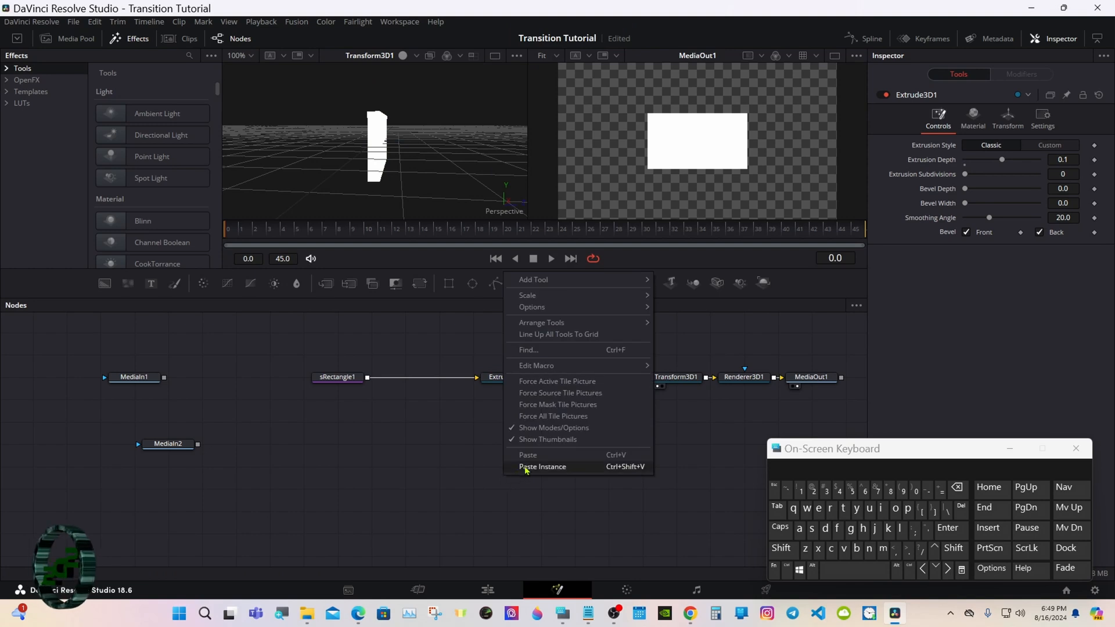
{"action": "left_click", "coordinate": [525, 462]}
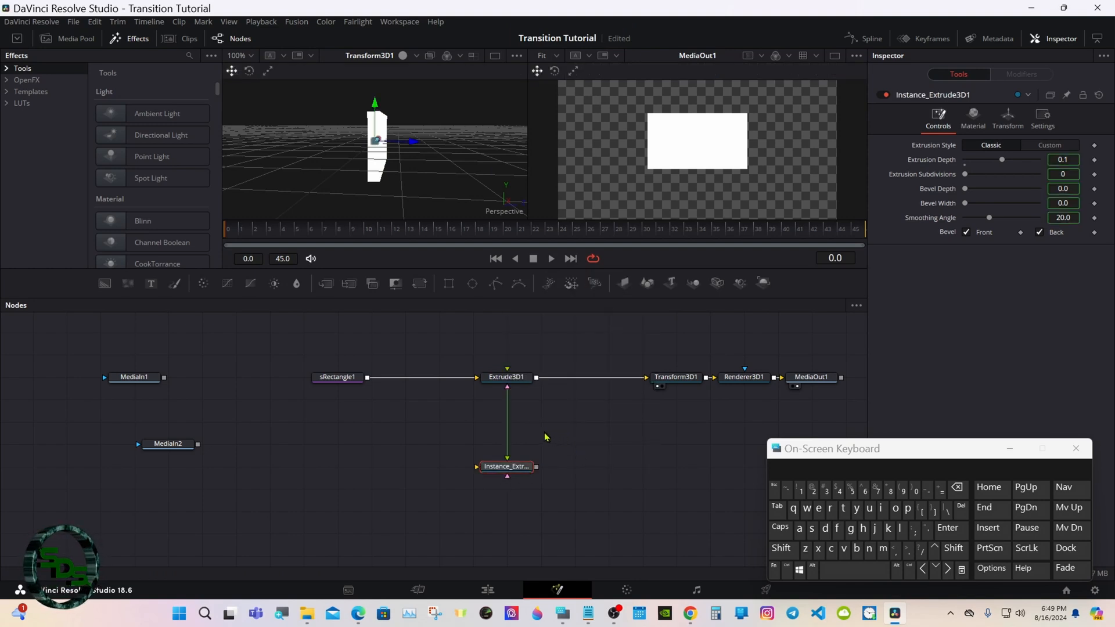
Step: Connect the Extrude3D1 instance's output to Extrude3D1's output through a Merge 3D node and place the merge just below Transform3D1
{"action": "left_click_drag", "start_coordinate": [536, 467], "coordinate": [537, 378]}
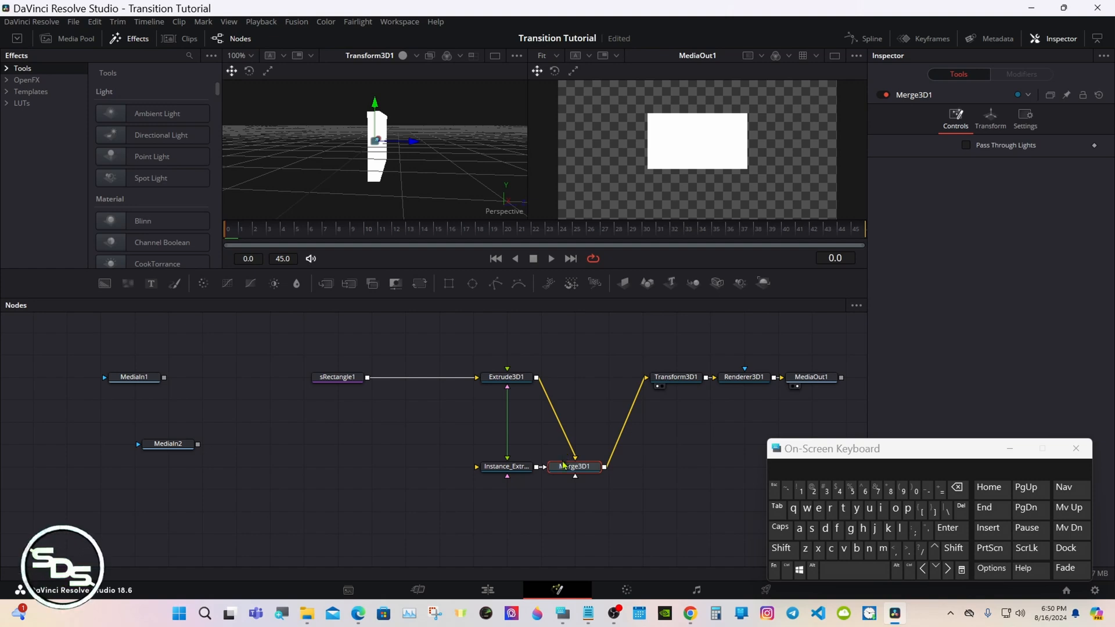
{"action": "left_click_drag", "start_coordinate": [568, 469], "coordinate": [636, 424]}
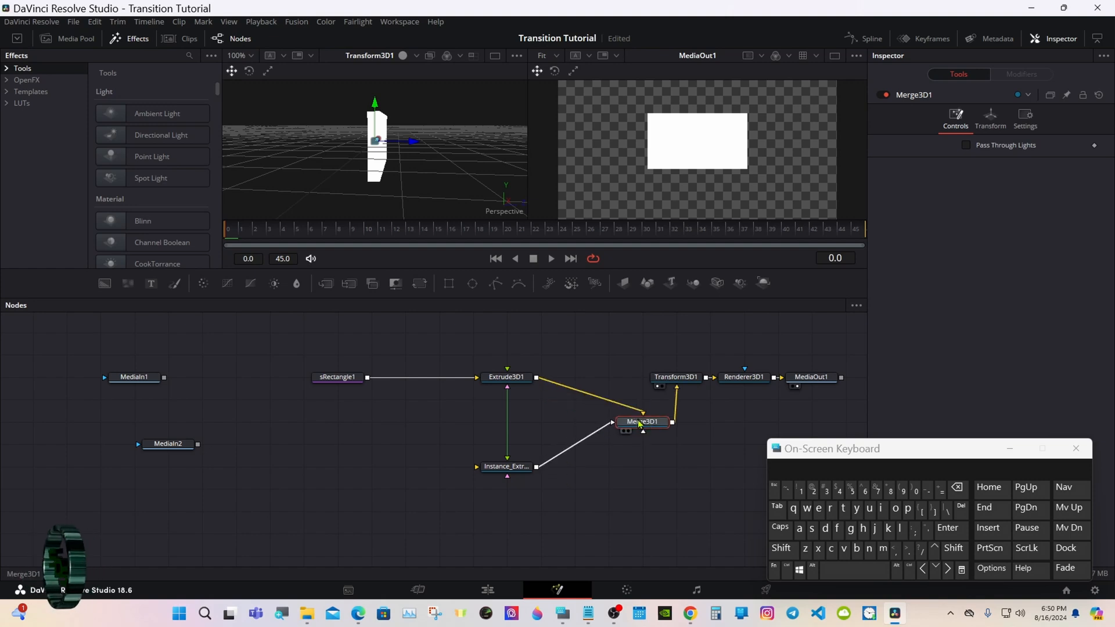
Step: Add a Transform 3D node directly after Extrude3D1
{"action": "left_click", "coordinate": [507, 388]}
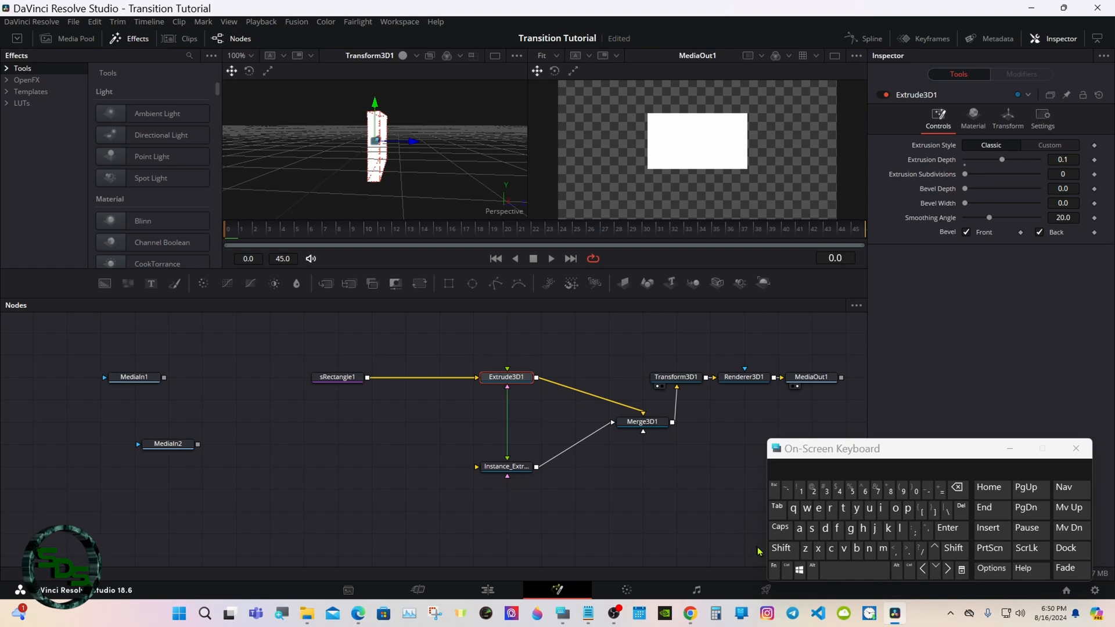
{"action": "left_click", "coordinate": [797, 559]}
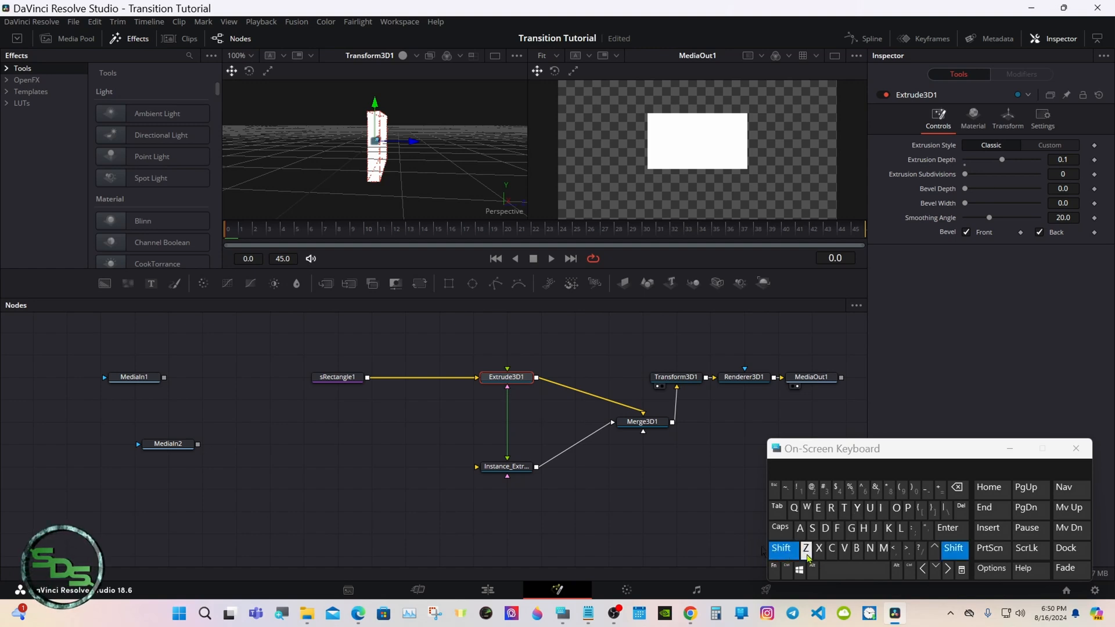
{"action": "left_click", "coordinate": [849, 570]}
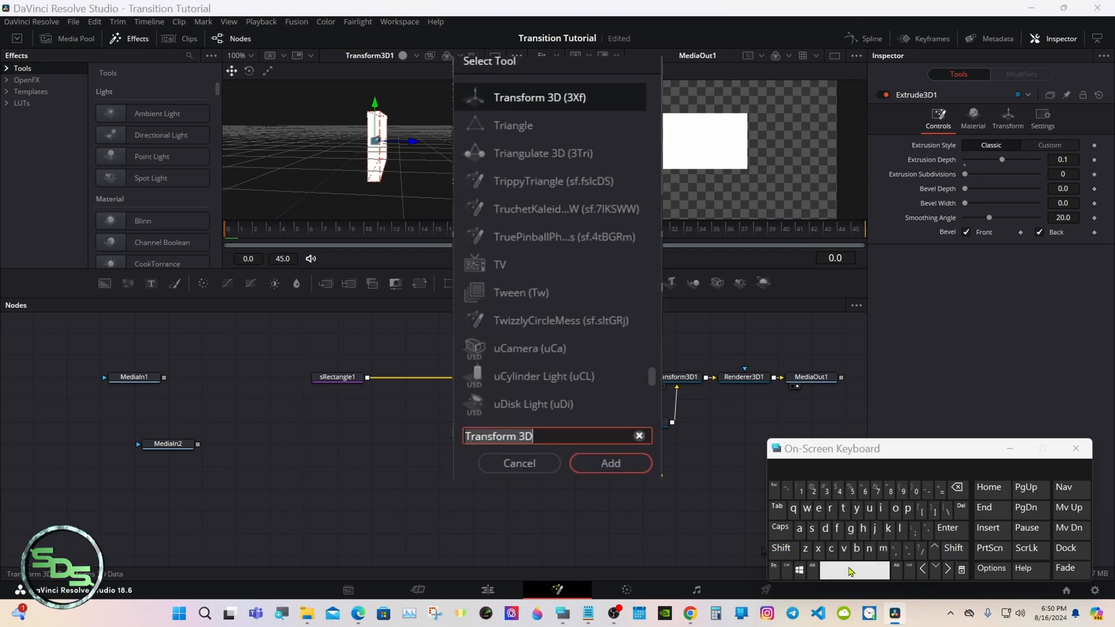
{"action": "left_click", "coordinate": [633, 465]}
Step: Add a Transform 3D node directly after the Extrude3D1 instance
{"action": "left_click", "coordinate": [514, 468]}
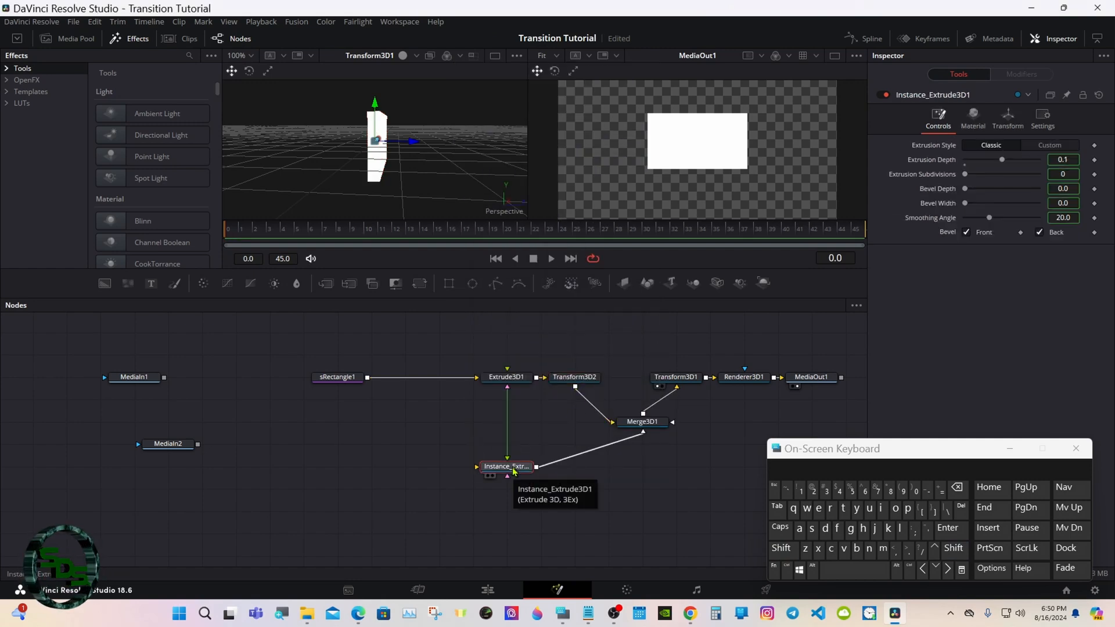
{"action": "left_click", "coordinate": [781, 548]}
{"action": "left_click", "coordinate": [854, 572]}
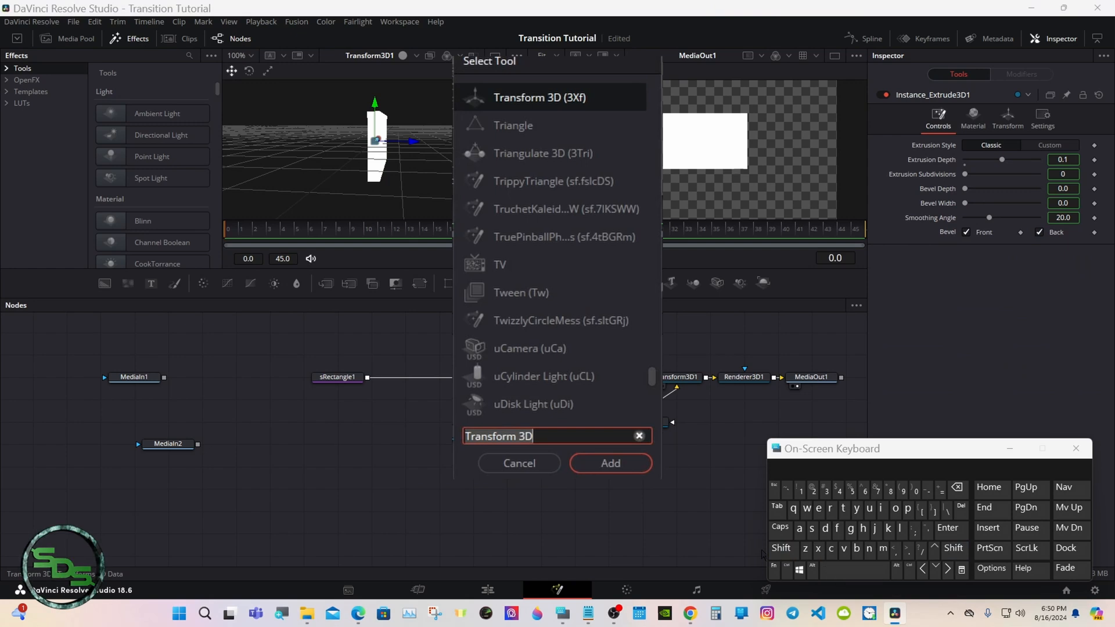
{"action": "left_click", "coordinate": [594, 400]}
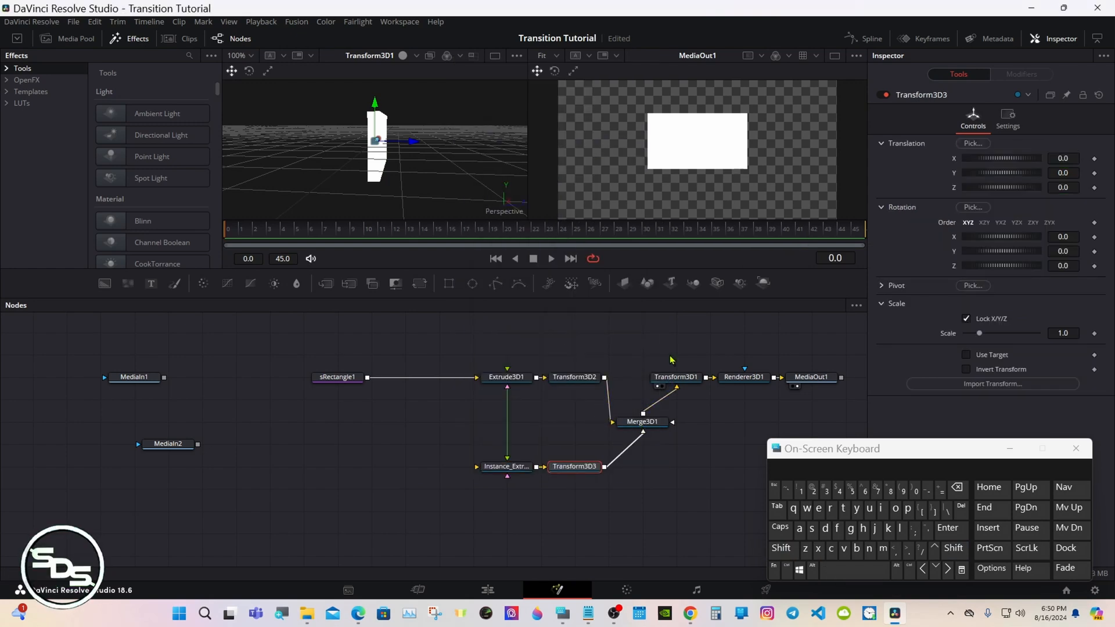
Step: Move Transform3D1, Renderer3D1 and MediaOut1 below the other nodes, and align Transform3D2 above and Transform3D3 below Merge3D1
{"action": "left_click_drag", "start_coordinate": [670, 360], "coordinate": [836, 390]}
{"action": "left_click_drag", "start_coordinate": [726, 382], "coordinate": [760, 498]}
{"action": "left_click_drag", "start_coordinate": [654, 425], "coordinate": [687, 426]}
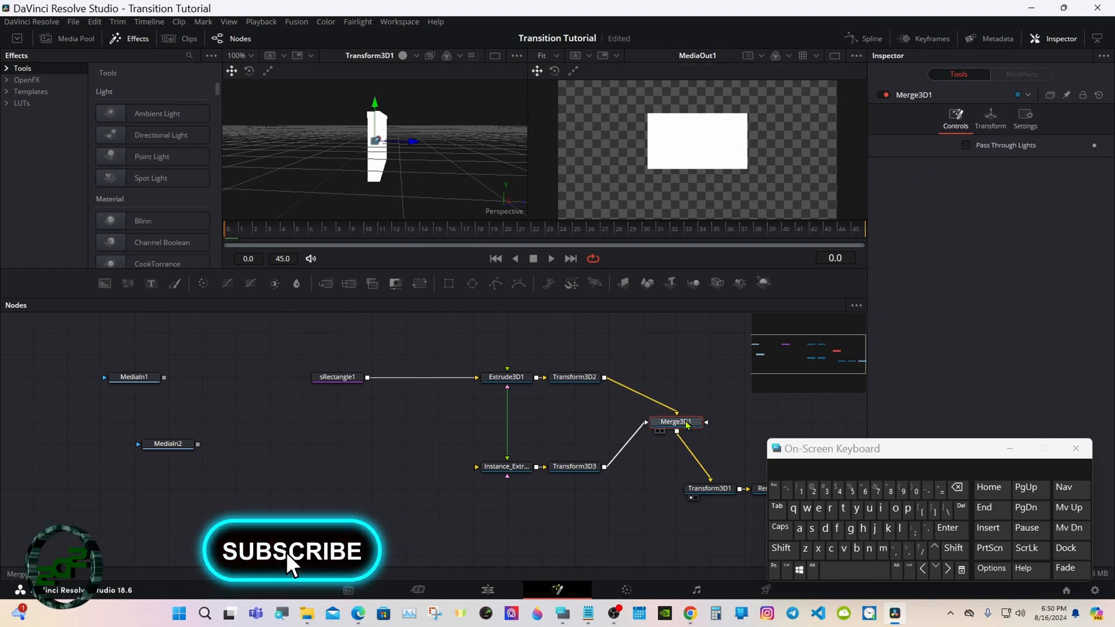
{"action": "left_click_drag", "start_coordinate": [575, 377], "coordinate": [677, 376]}
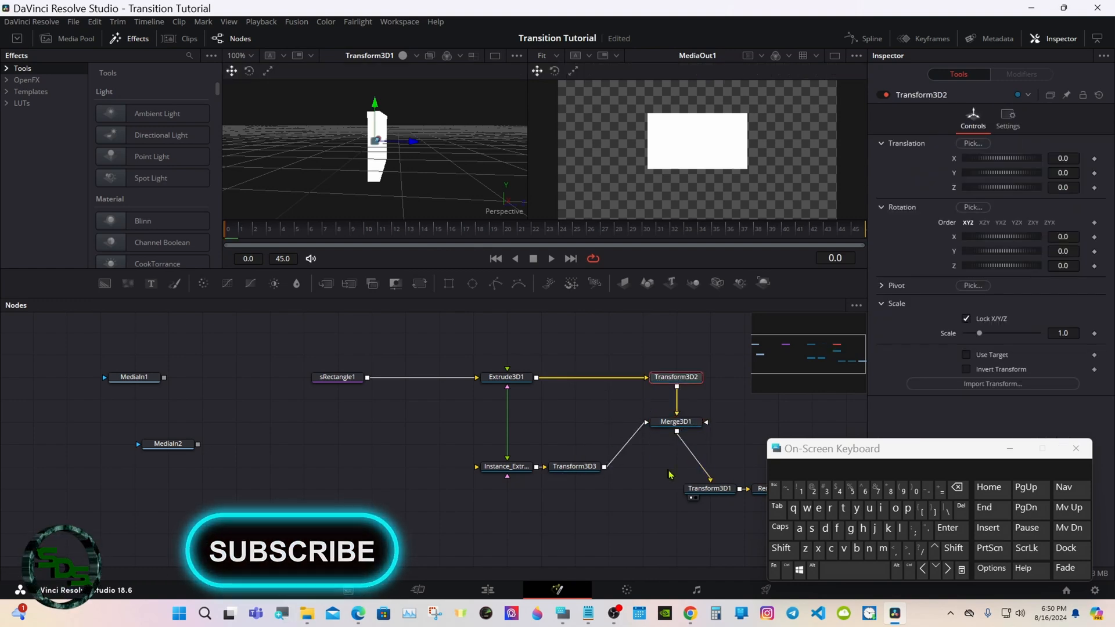
{"action": "left_click_drag", "start_coordinate": [575, 467], "coordinate": [677, 469]}
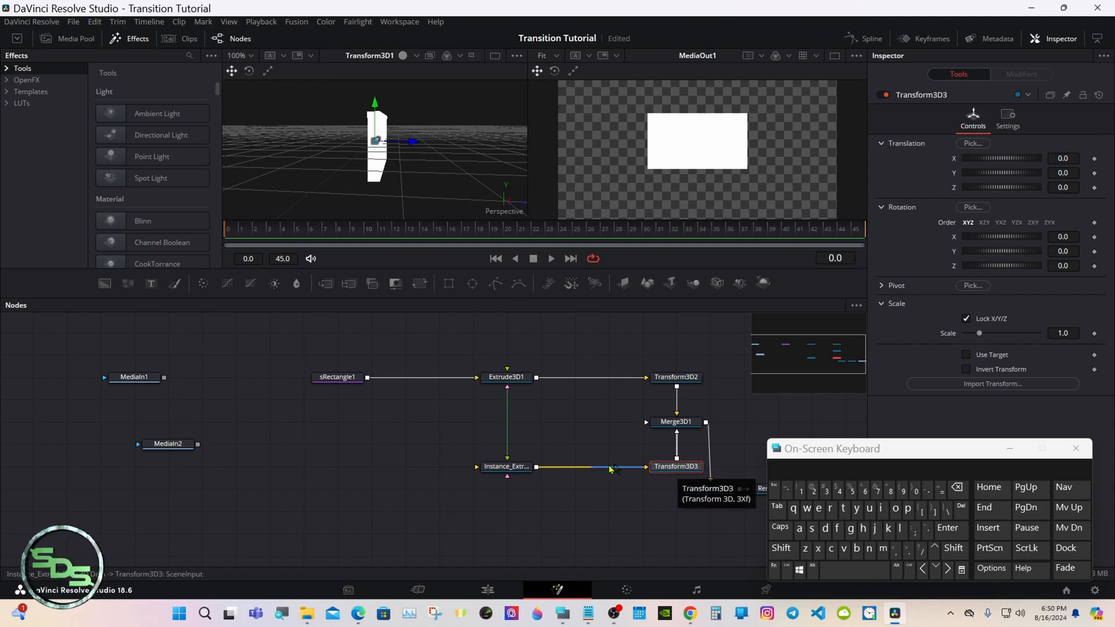
Step: Examine the Extrude3D1 instance's linked extrusion settings and the option to deinstance a parameter
{"action": "left_click", "coordinate": [517, 468]}
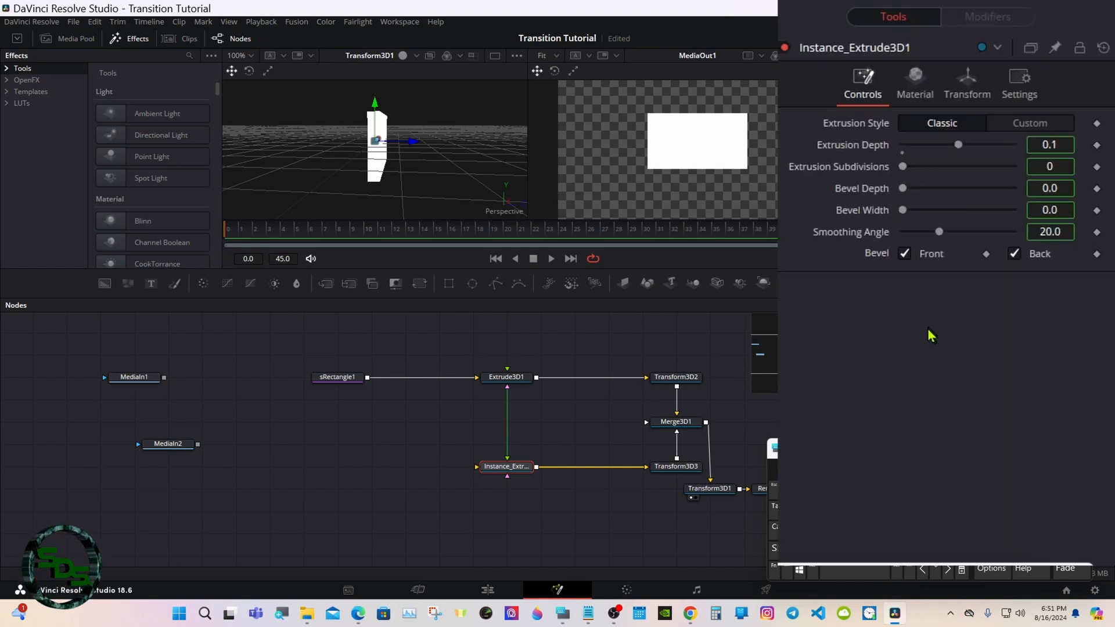
{"action": "right_click", "coordinate": [856, 248]}
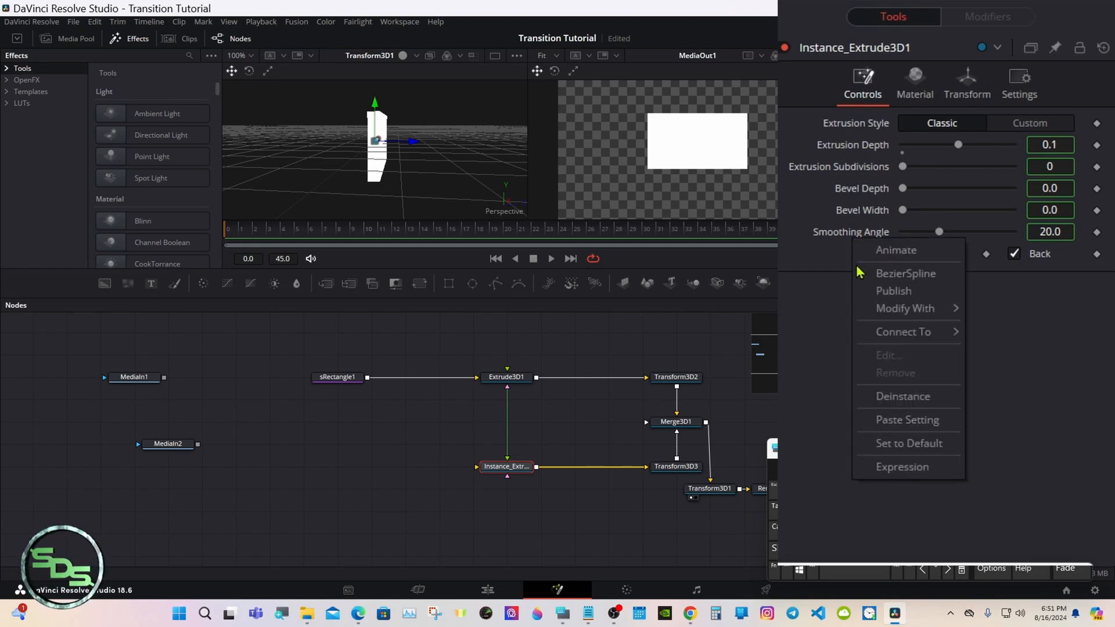
{"action": "left_click", "coordinate": [906, 398]}
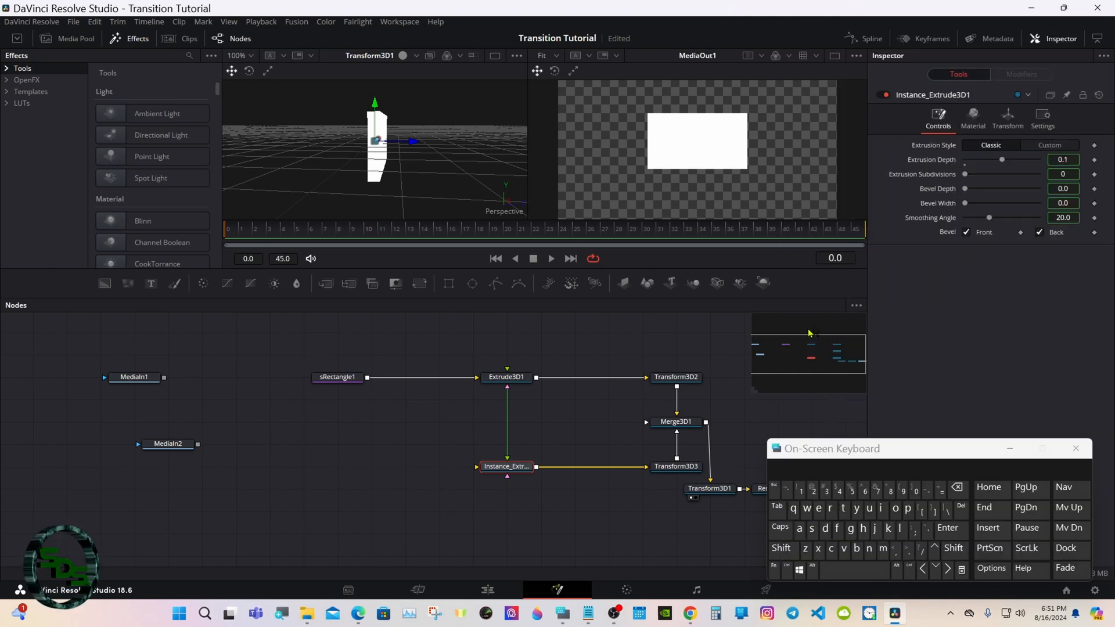
Step: Insert a Merge 3D node between Extrude3D1 and Transform3D2, and another between the Extrude3D1 instance and Transform3D3
{"action": "left_click", "coordinate": [500, 380]}
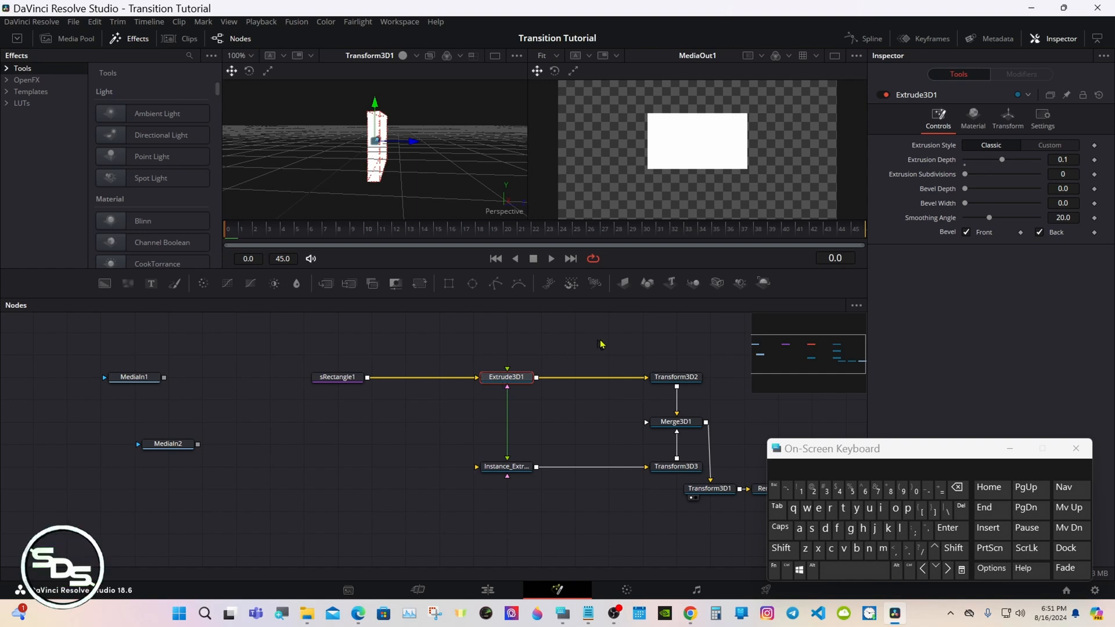
{"action": "left_click", "coordinate": [694, 283]}
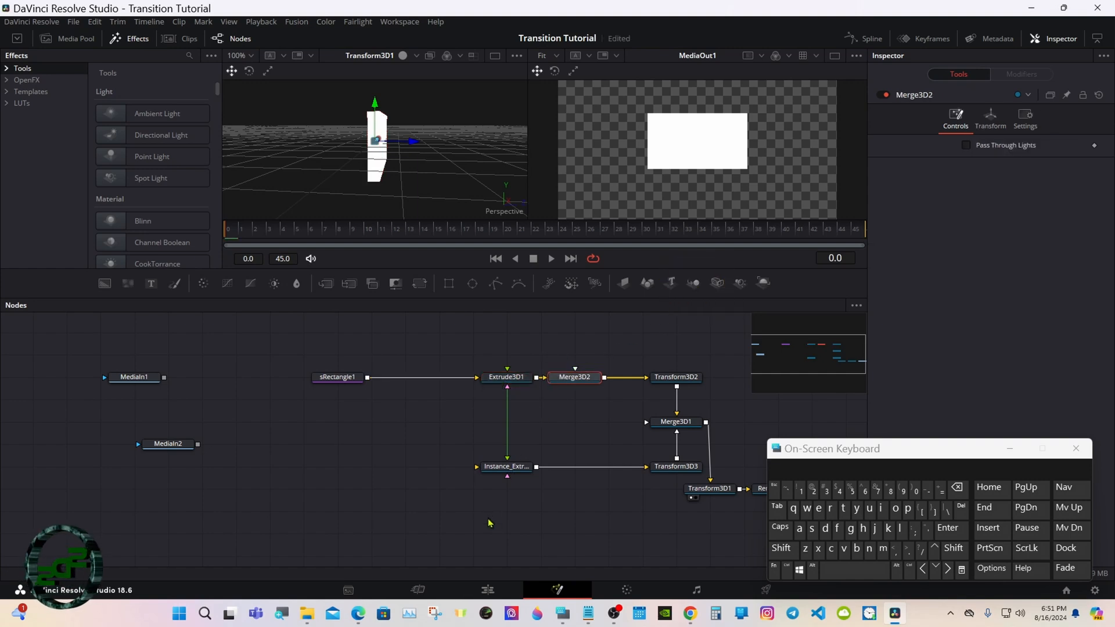
{"action": "left_click", "coordinate": [503, 468]}
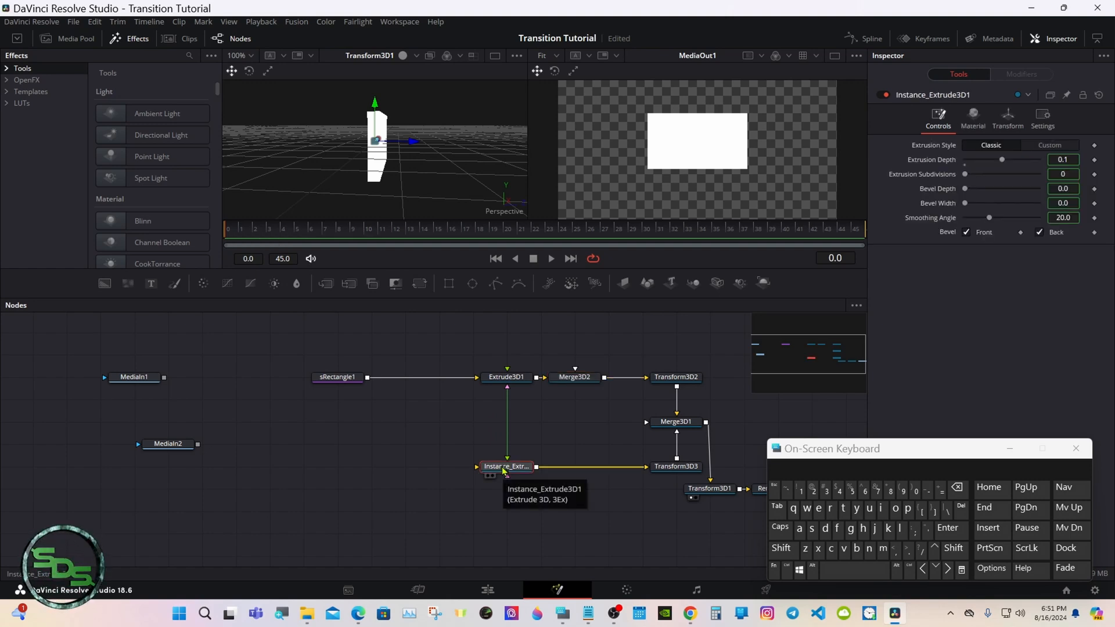
{"action": "left_click", "coordinate": [693, 283]}
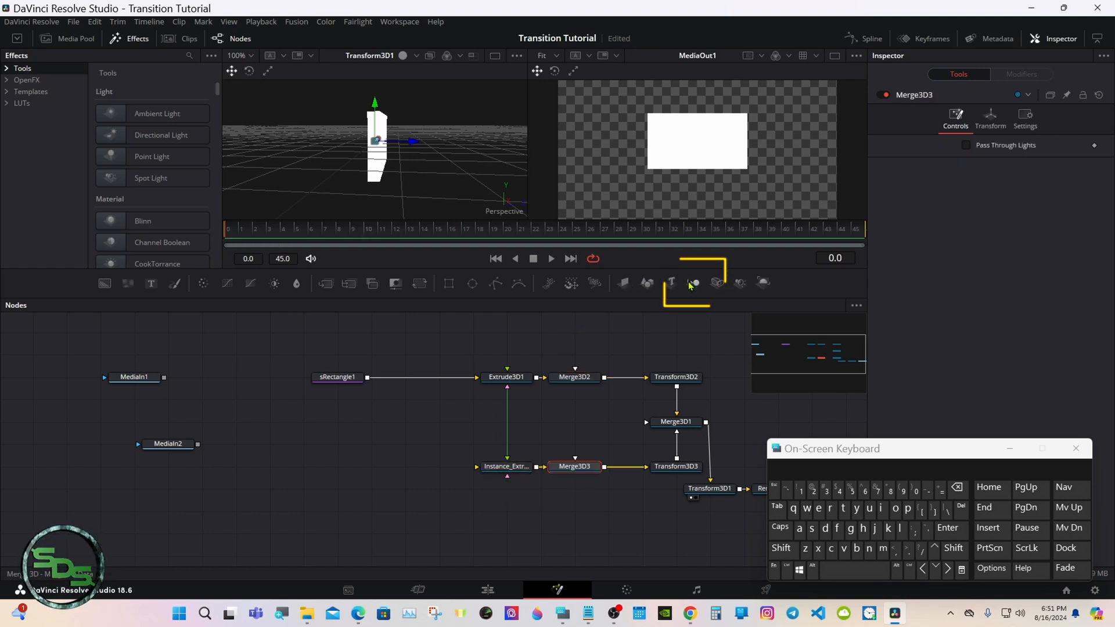
Step: Add an sStar node below sRectangle1 and connect its output to the Extrude3D1 instance
{"action": "left_click", "coordinate": [343, 469]}
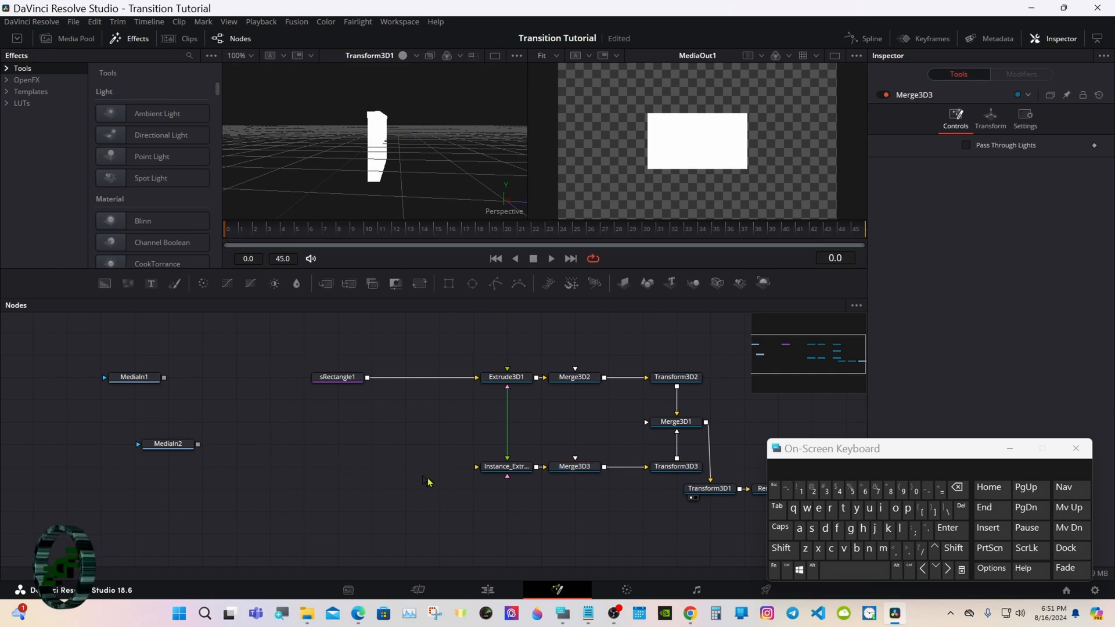
{"action": "left_click", "coordinate": [781, 549]}
{"action": "left_click", "coordinate": [838, 573]}
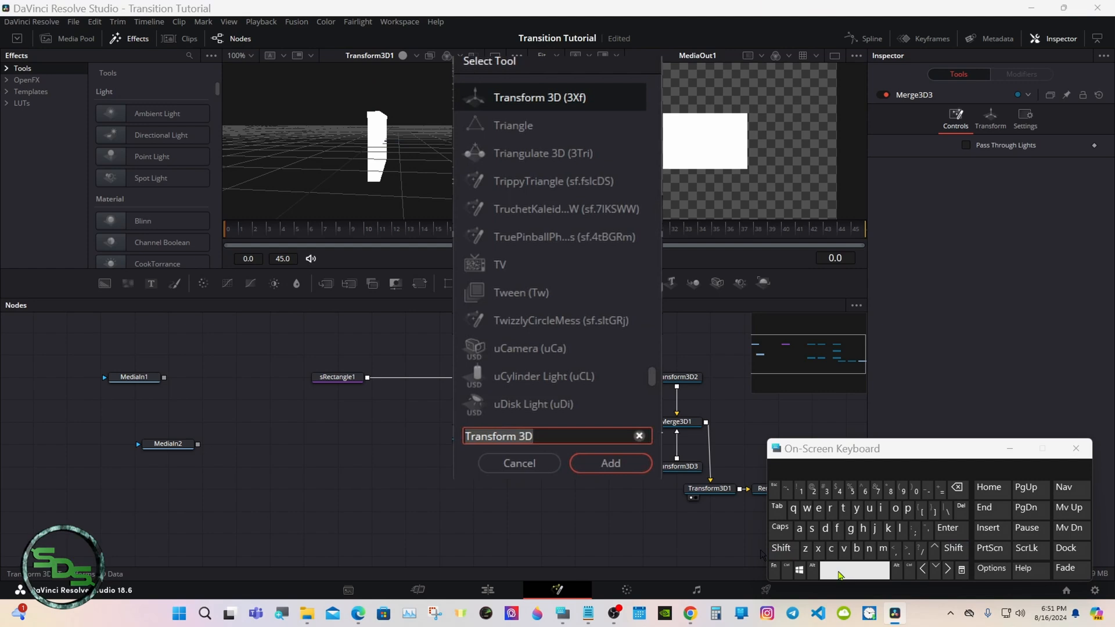
{"action": "left_click", "coordinate": [812, 528]}
{"action": "left_click", "coordinate": [843, 509]}
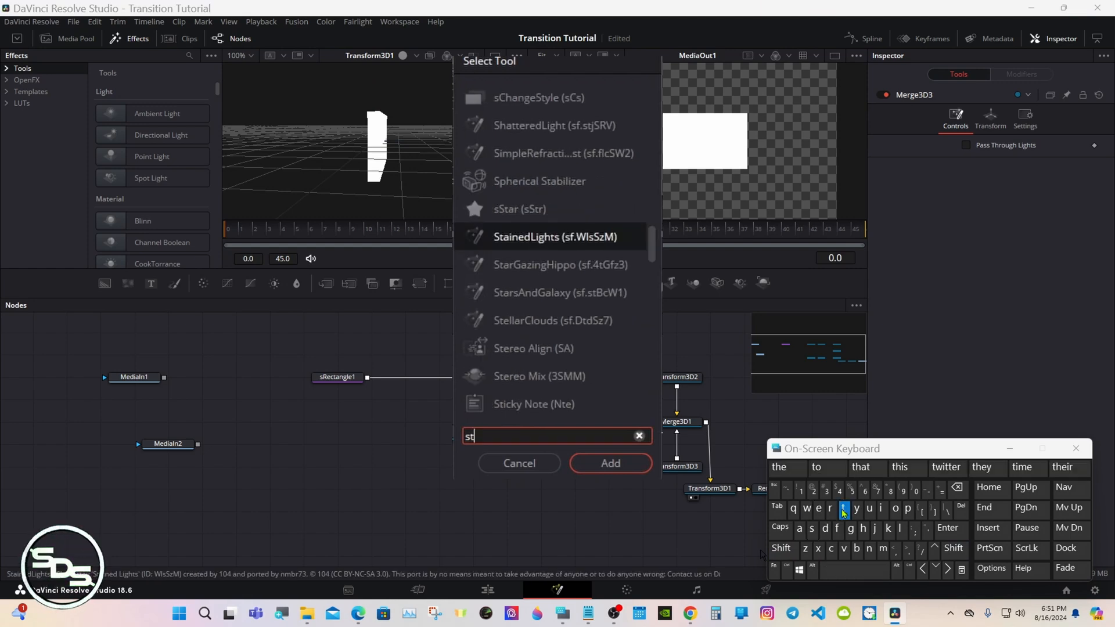
{"action": "left_click", "coordinate": [799, 528]}
{"action": "left_click", "coordinate": [522, 209]}
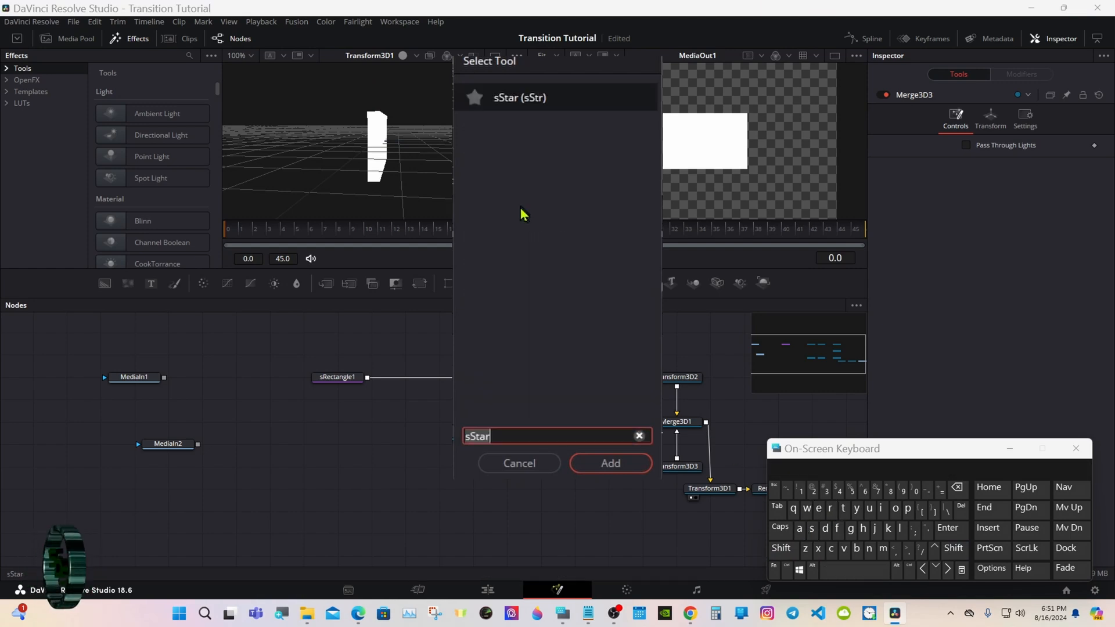
{"action": "left_click", "coordinate": [607, 463]}
{"action": "left_click_drag", "start_coordinate": [369, 464], "coordinate": [496, 469]}
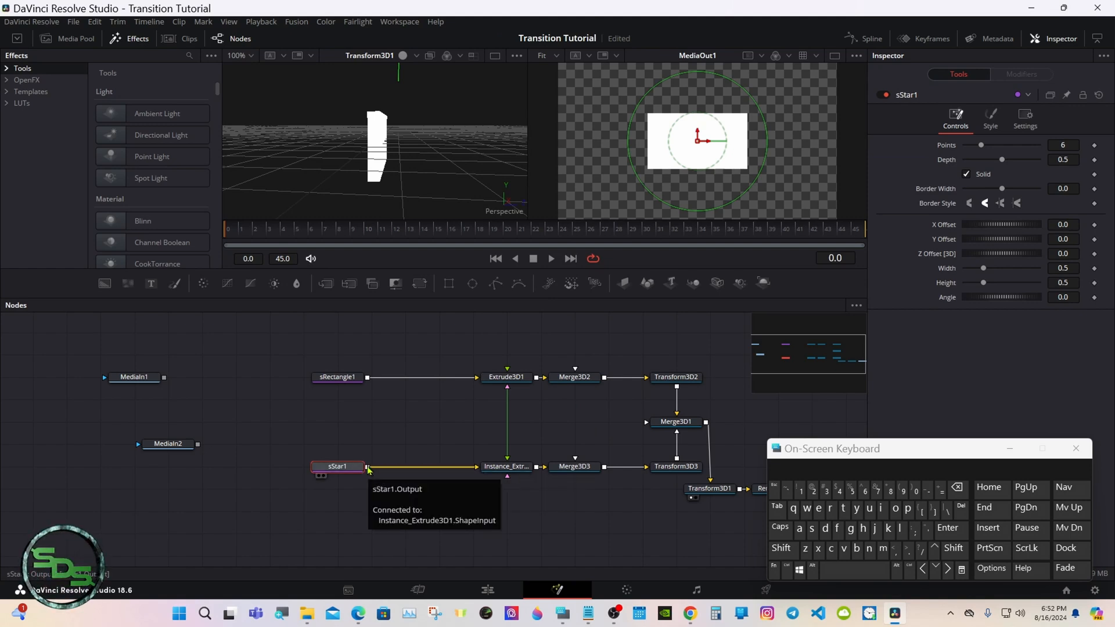
Step: Insert an sBoolean node between sRectangle1 and Extrude3D1
{"action": "left_click", "coordinate": [341, 381]}
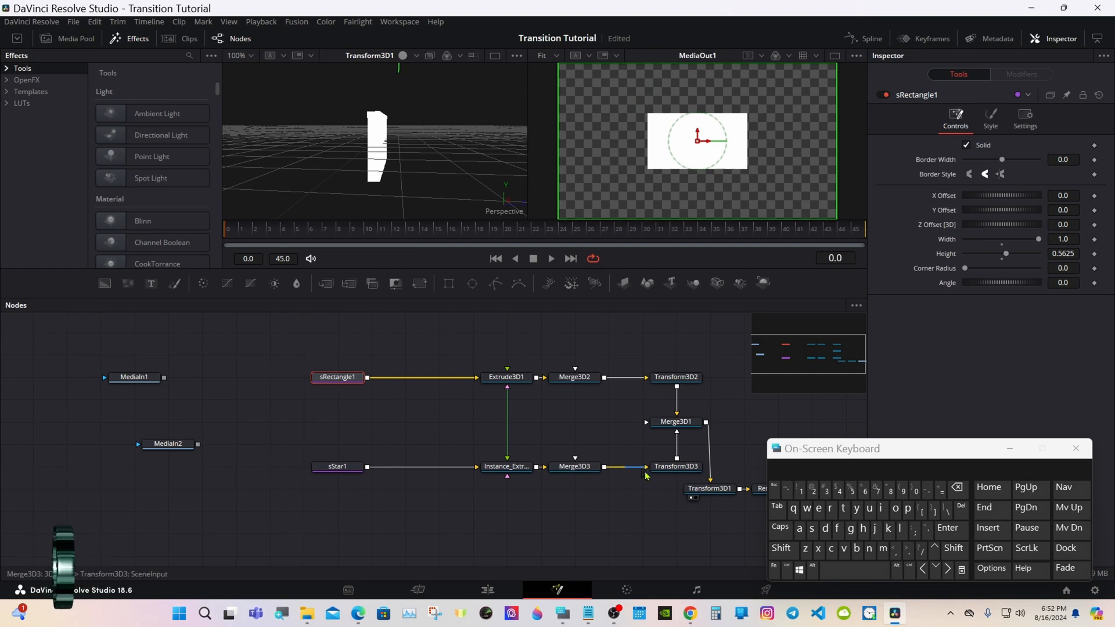
{"action": "left_click", "coordinate": [796, 549]}
{"action": "left_click", "coordinate": [833, 572]}
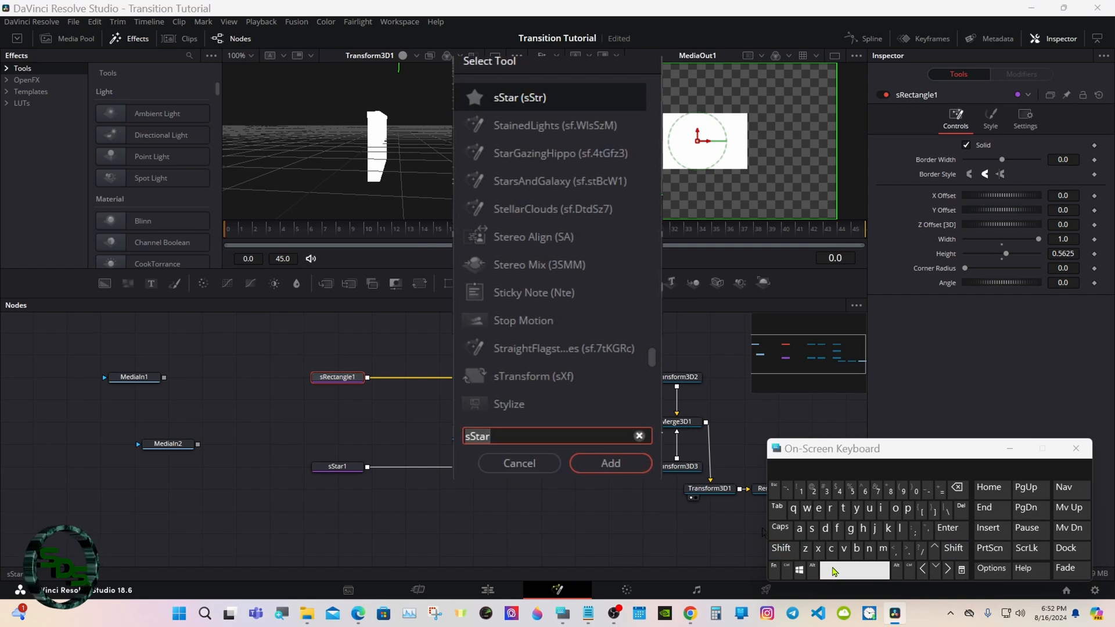
{"action": "left_click", "coordinate": [812, 528]}
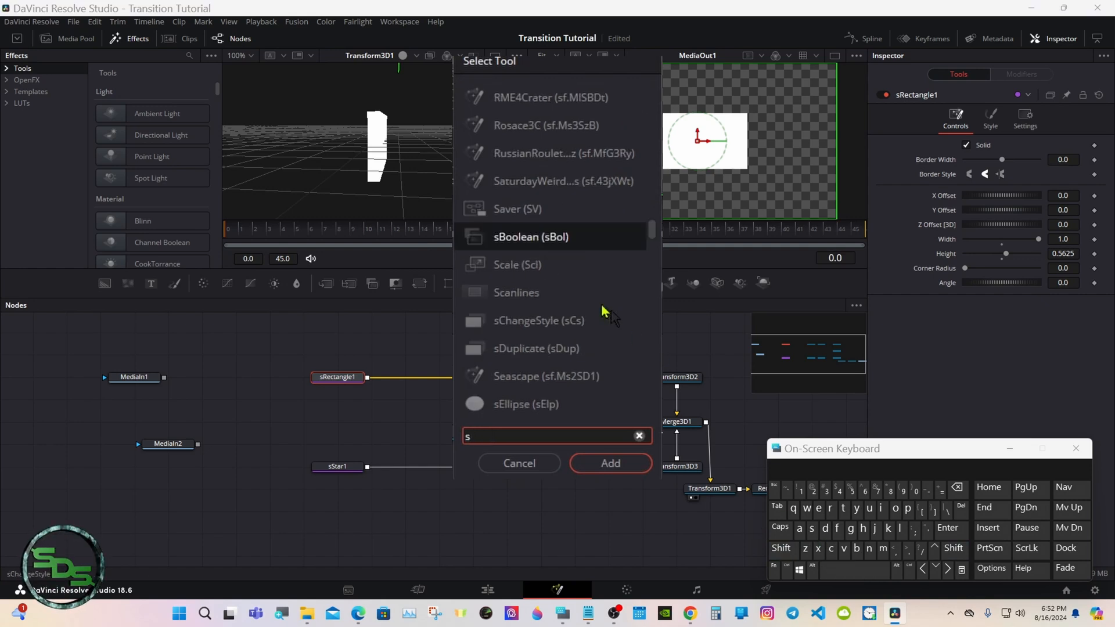
{"action": "left_click", "coordinate": [539, 237]}
{"action": "left_click", "coordinate": [607, 463]}
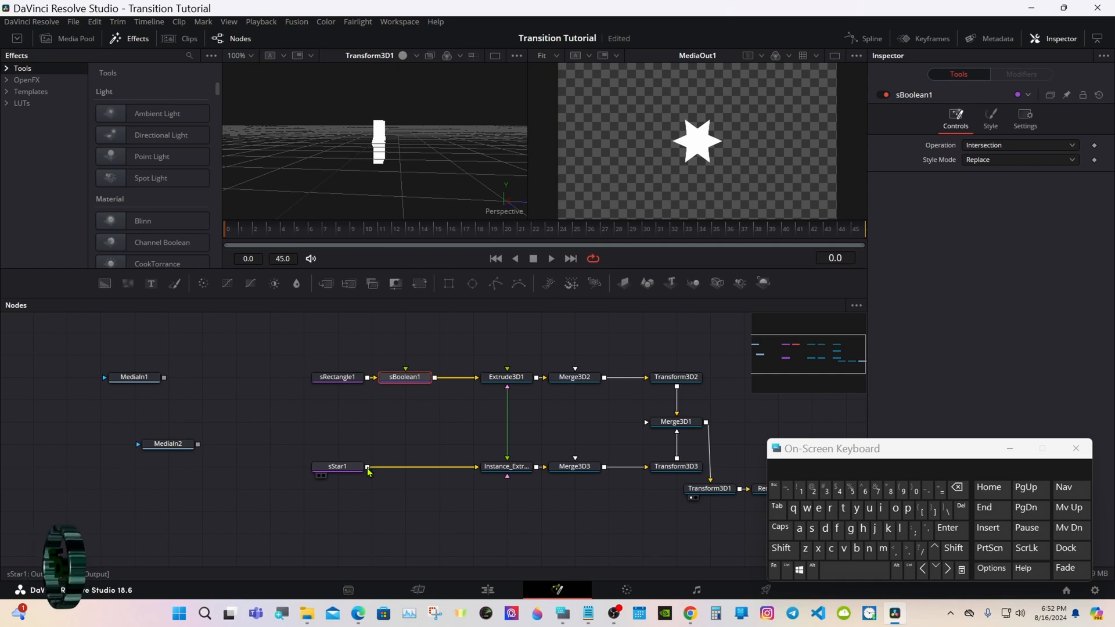
Step: Connect sStar1's output to sBoolean1 as well and set the boolean operation to Subtract
{"action": "left_click_drag", "start_coordinate": [368, 468], "coordinate": [410, 383]}
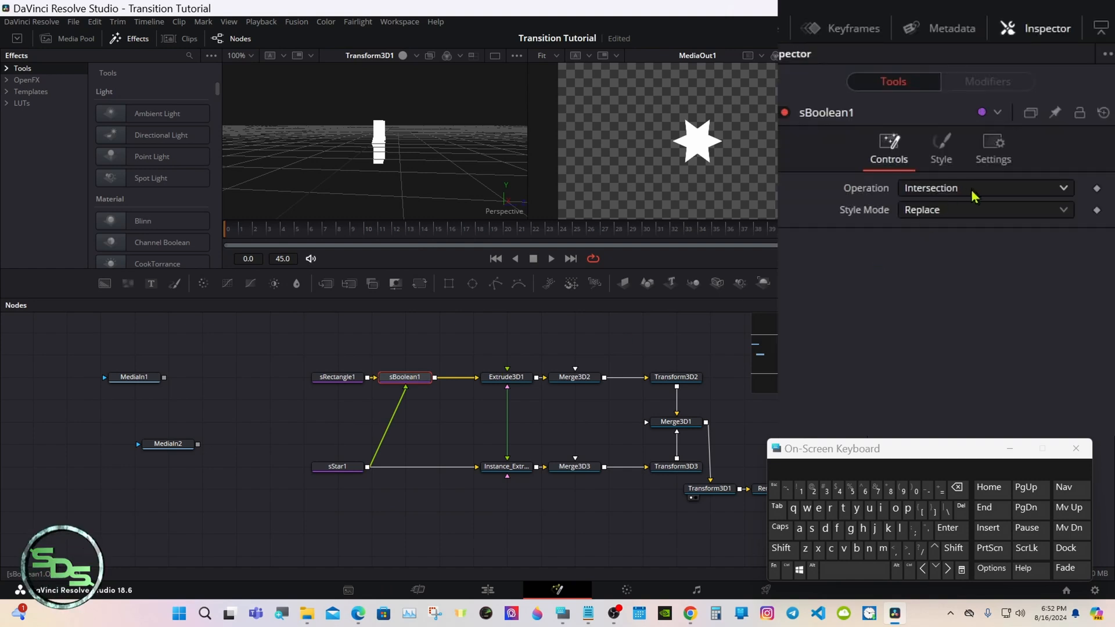
{"action": "left_click", "coordinate": [974, 195]}
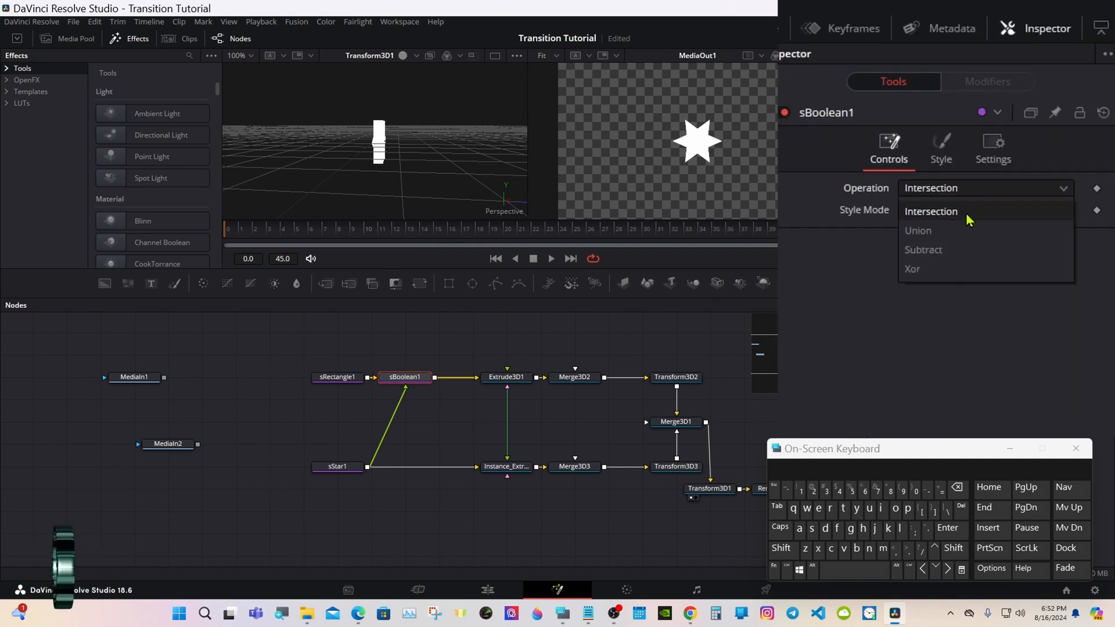
{"action": "left_click", "coordinate": [943, 249]}
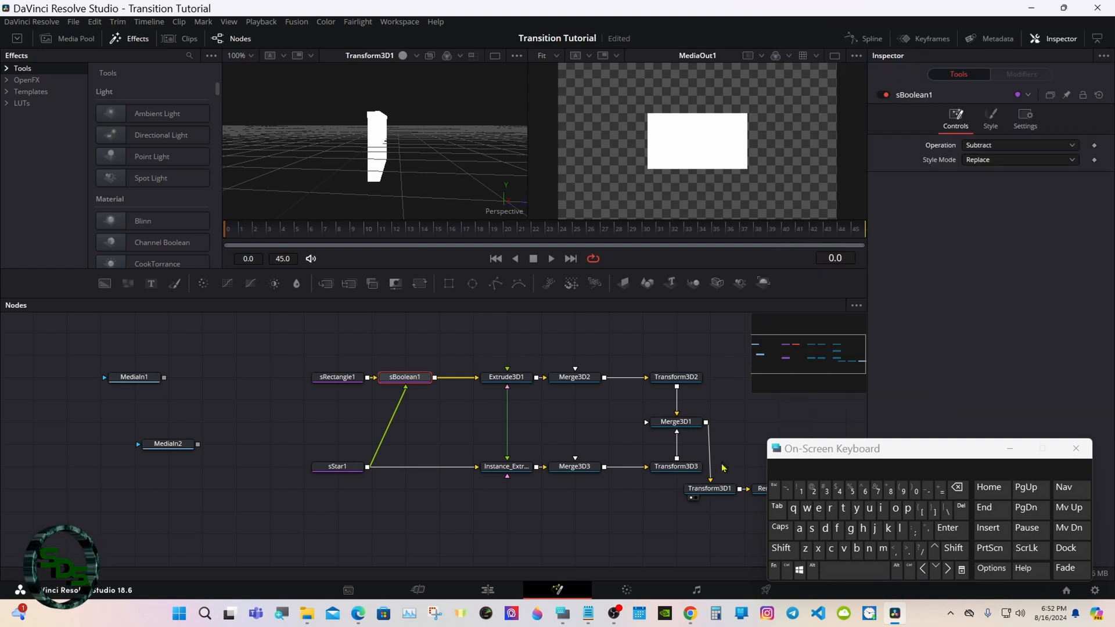
Step: Select Transform3D1 and enlarge the viewer area to show only the MediaOut1 output
{"action": "left_click_drag", "start_coordinate": [783, 459], "coordinate": [868, 458]}
{"action": "left_click", "coordinate": [717, 492]}
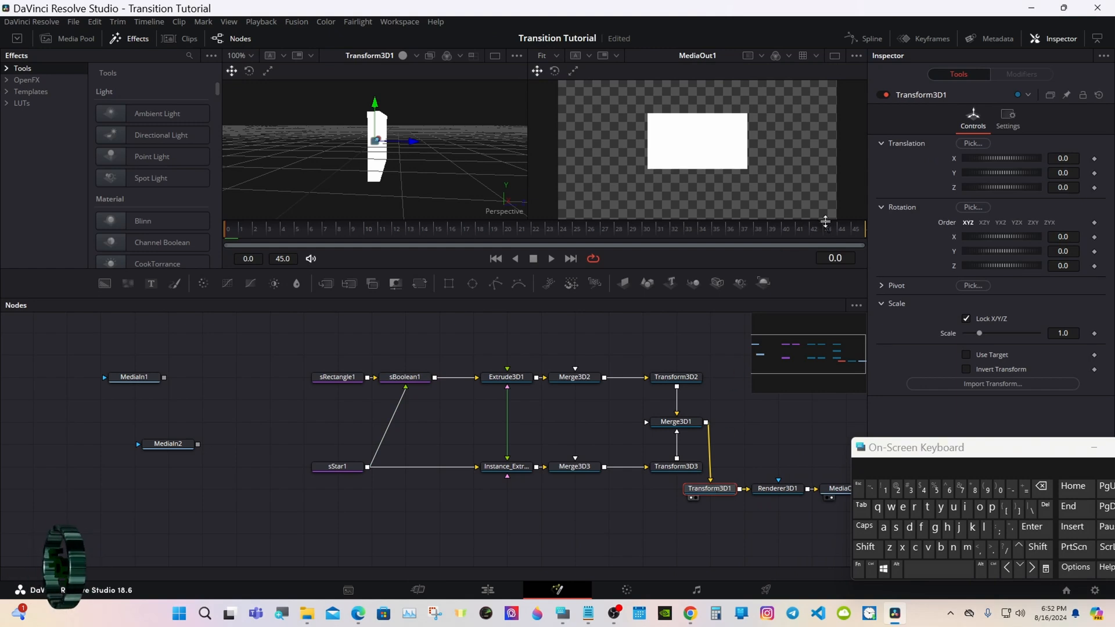
{"action": "left_click", "coordinate": [872, 570]}
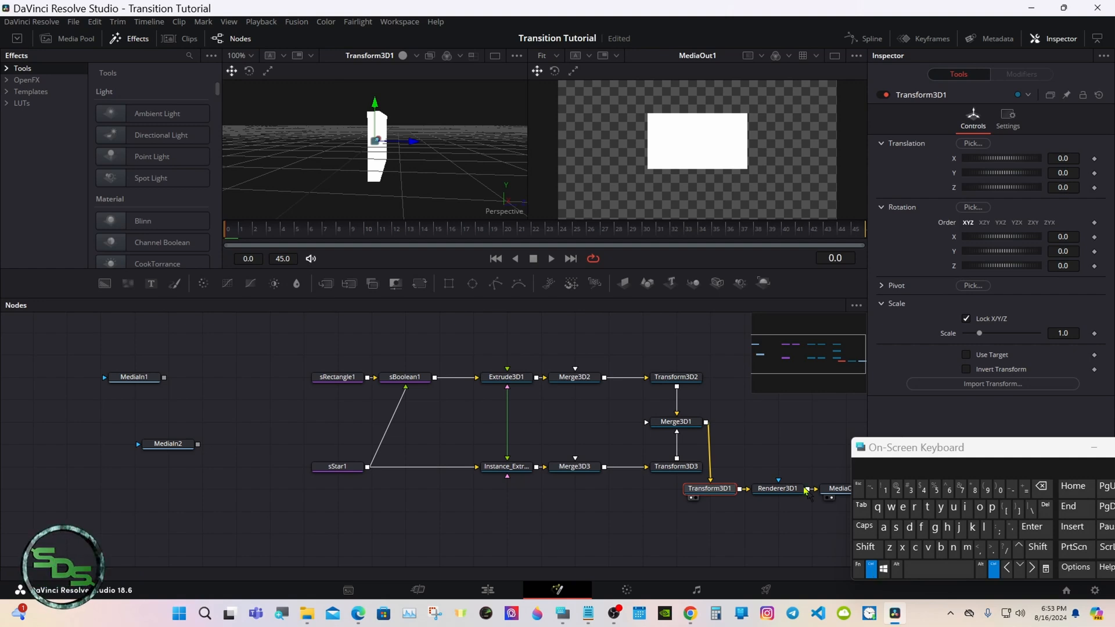
{"action": "left_click_drag", "start_coordinate": [669, 303], "coordinate": [663, 473]}
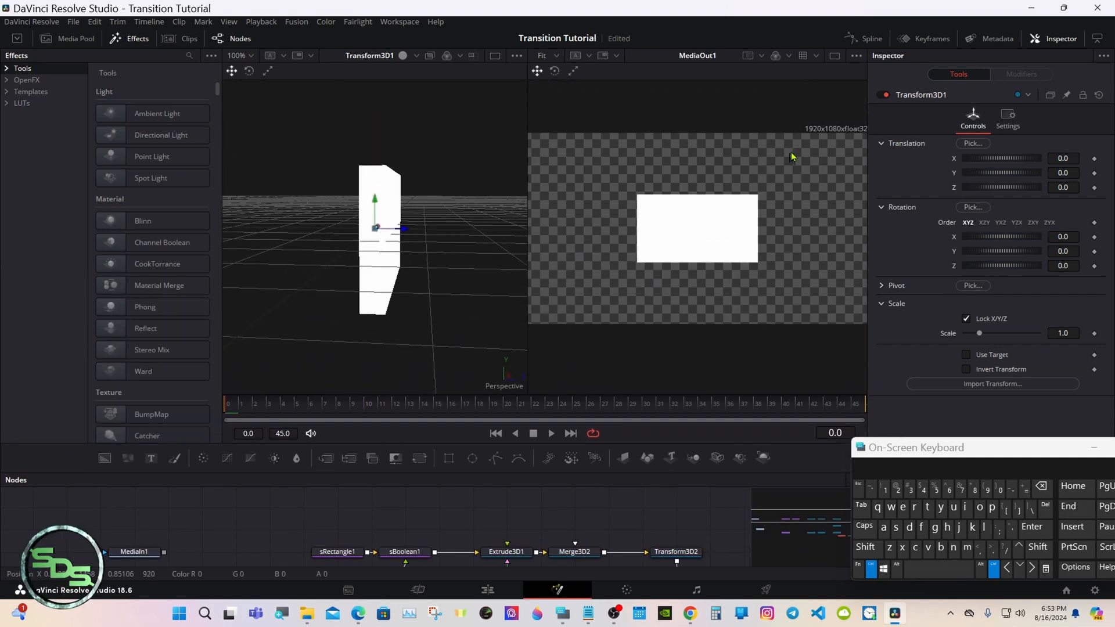
{"action": "left_click", "coordinate": [834, 55]}
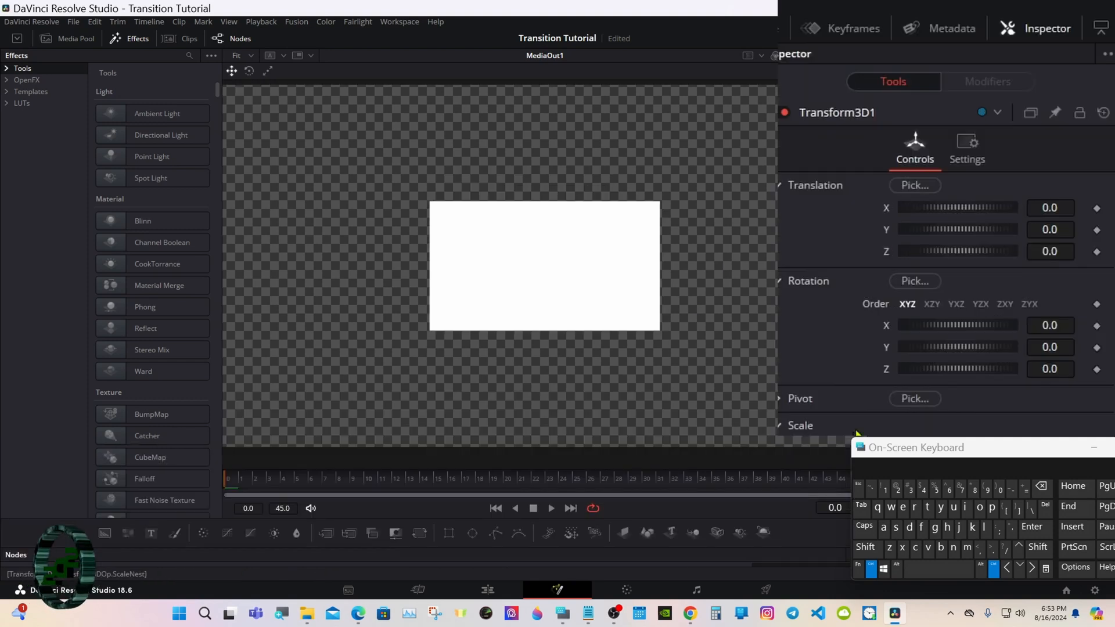
Step: Set Transform3D1's Z translation to 1.221 to make the white rectangle fill the frame
{"action": "left_click_drag", "start_coordinate": [1056, 188], "coordinate": [1083, 188]}
{"action": "left_click_drag", "start_coordinate": [744, 181], "coordinate": [667, 169]}
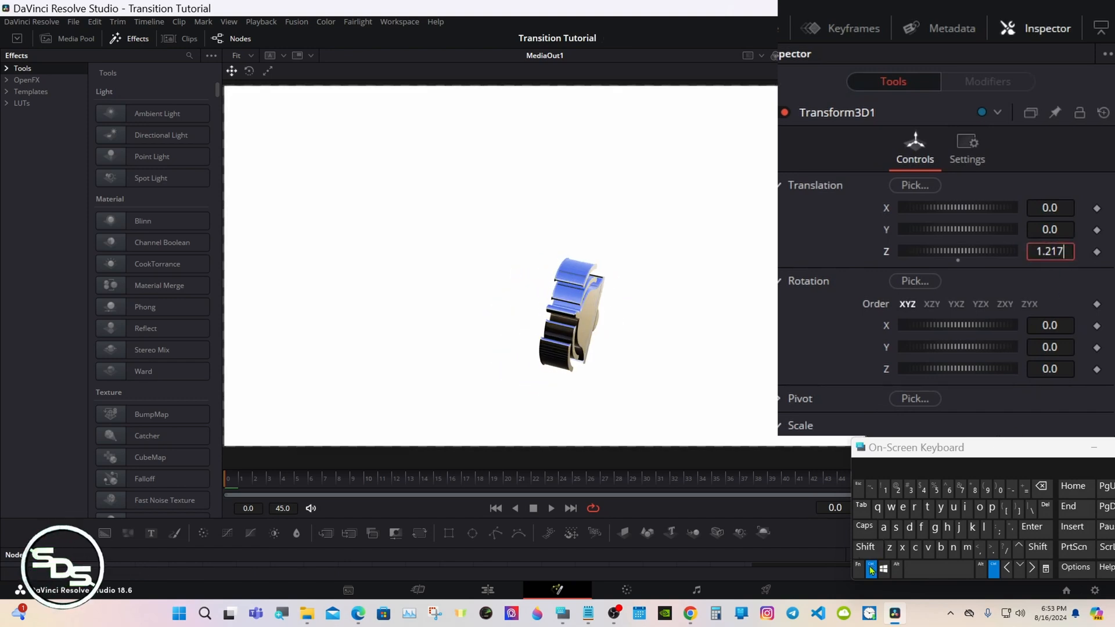
{"action": "left_click", "coordinate": [1042, 486]}
{"action": "left_click", "coordinate": [1042, 487]}
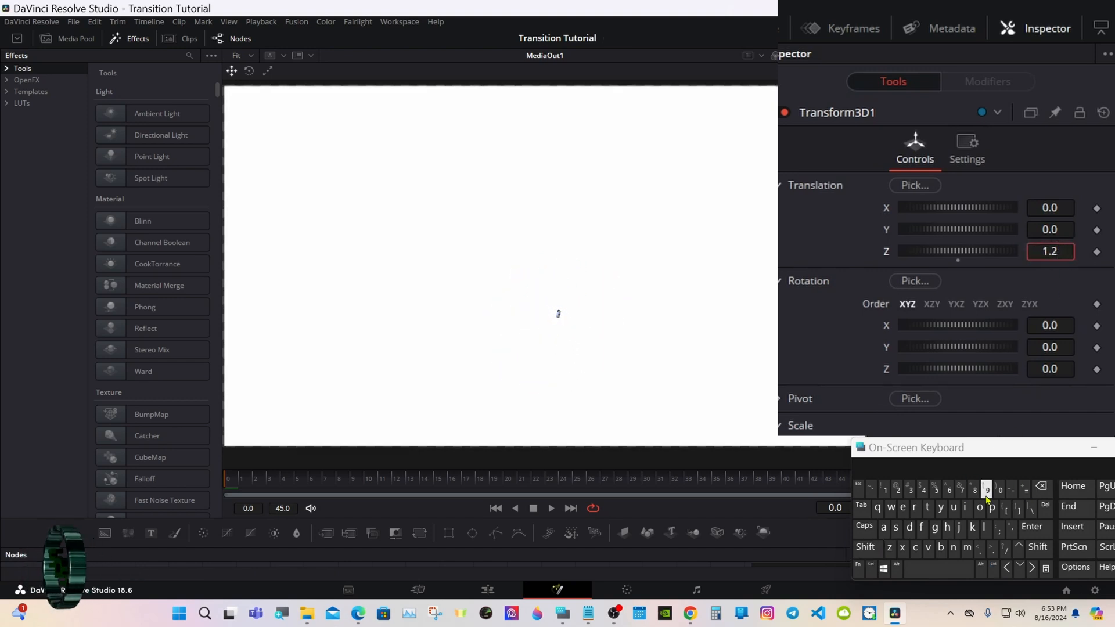
{"action": "left_click", "coordinate": [898, 490]}
{"action": "left_click", "coordinate": [885, 491]}
{"action": "left_click", "coordinate": [1033, 527]}
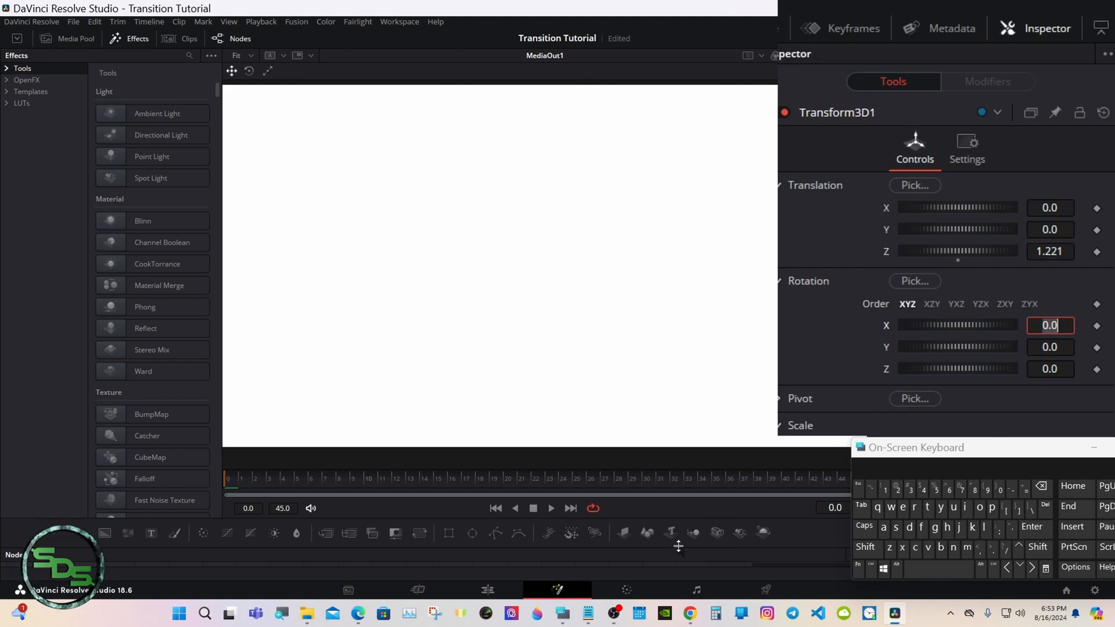
Step: Enlarge the node area and move MediaIn1, MediaIn2, sRectangle1, sBoolean1 and sStar1 to make room in the node graph
{"action": "left_click_drag", "start_coordinate": [665, 550], "coordinate": [660, 344]}
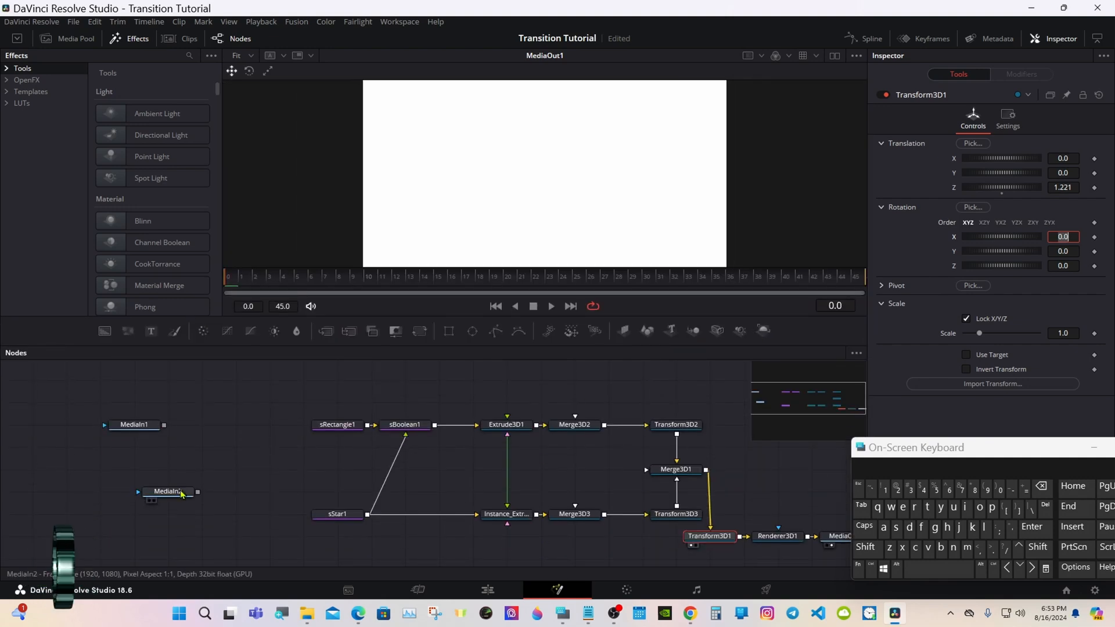
{"action": "left_click_drag", "start_coordinate": [168, 491], "coordinate": [102, 536]}
{"action": "left_click_drag", "start_coordinate": [131, 434], "coordinate": [166, 479]}
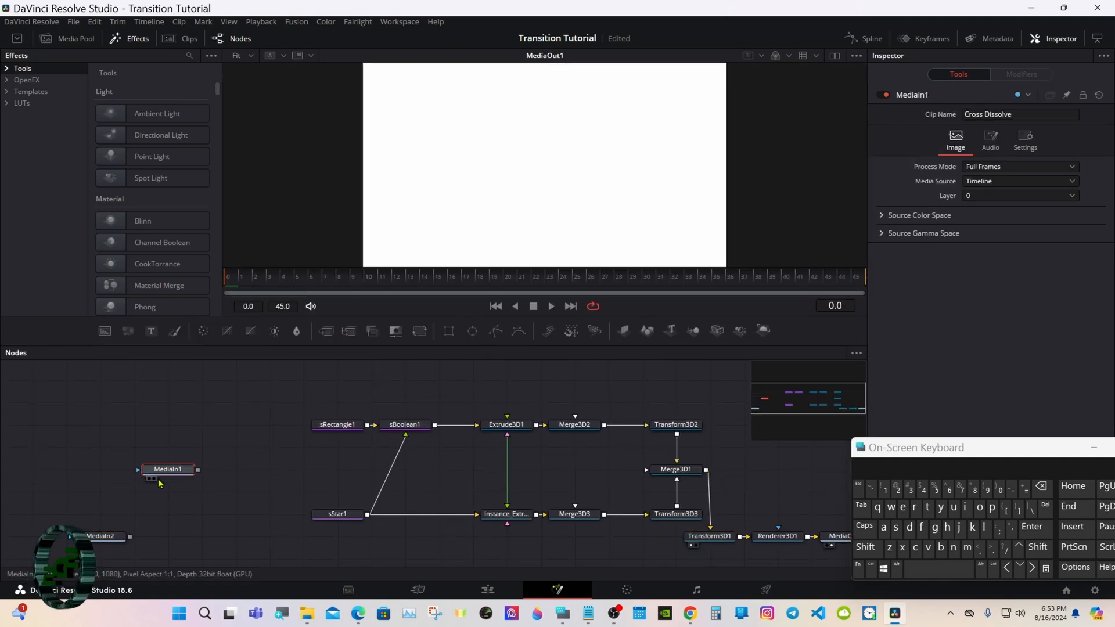
{"action": "left_click_drag", "start_coordinate": [254, 401], "coordinate": [467, 556]}
{"action": "left_click_drag", "start_coordinate": [347, 515], "coordinate": [245, 515]}
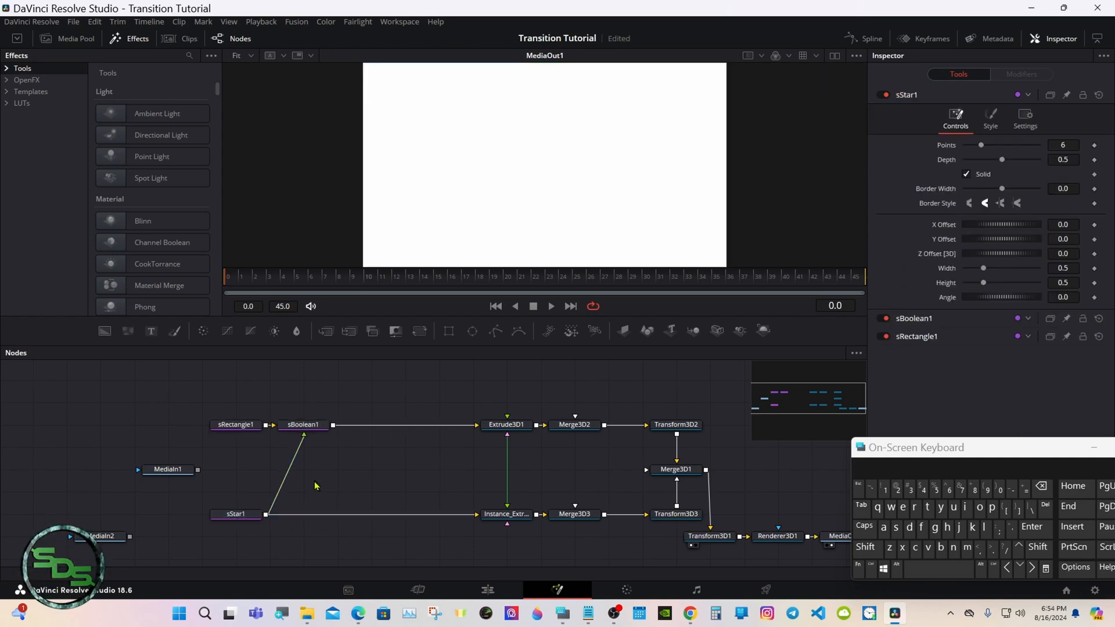
Step: Bring back the second viewer and scale the Transform3D1 3D view to fit
{"action": "left_click", "coordinate": [834, 56]}
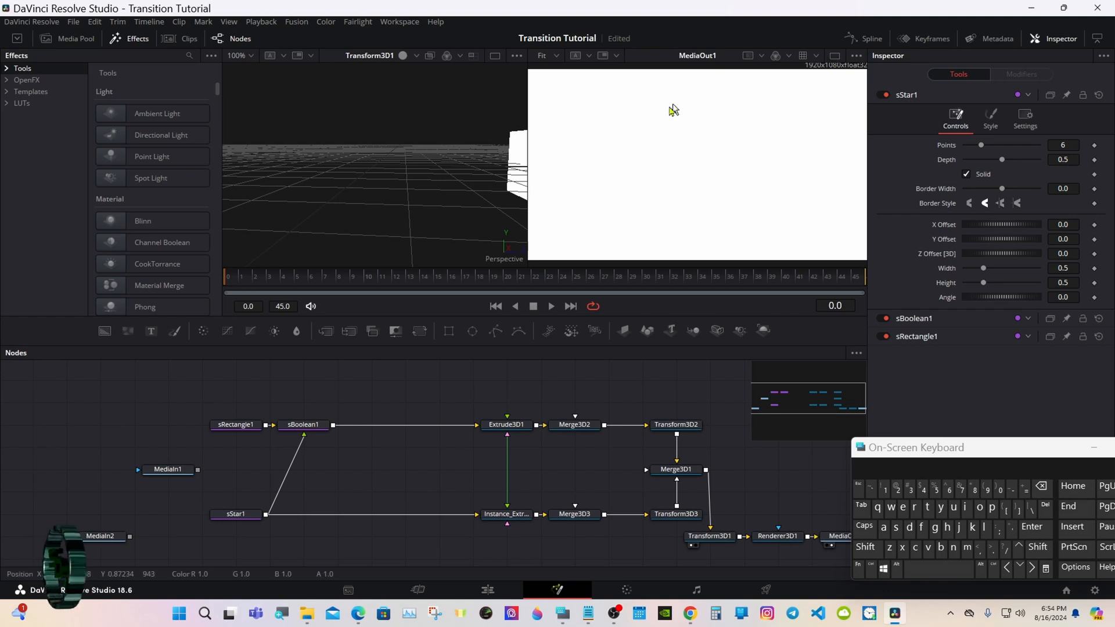
{"action": "right_click", "coordinate": [451, 156]}
{"action": "mouse_move", "coordinate": [533, 164]}
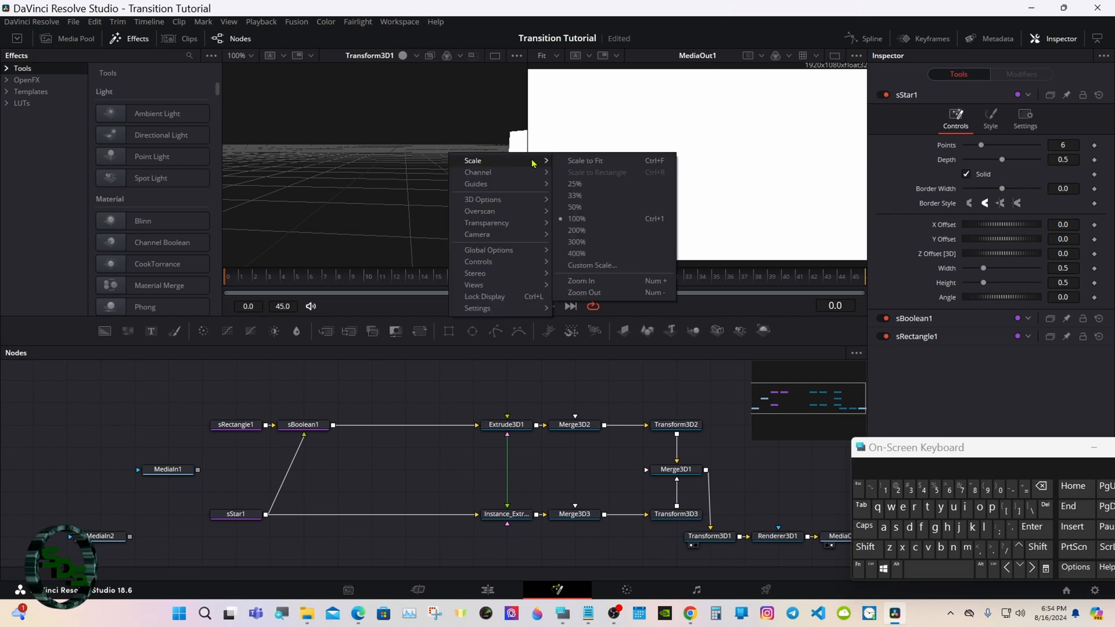
{"action": "left_click", "coordinate": [575, 162]}
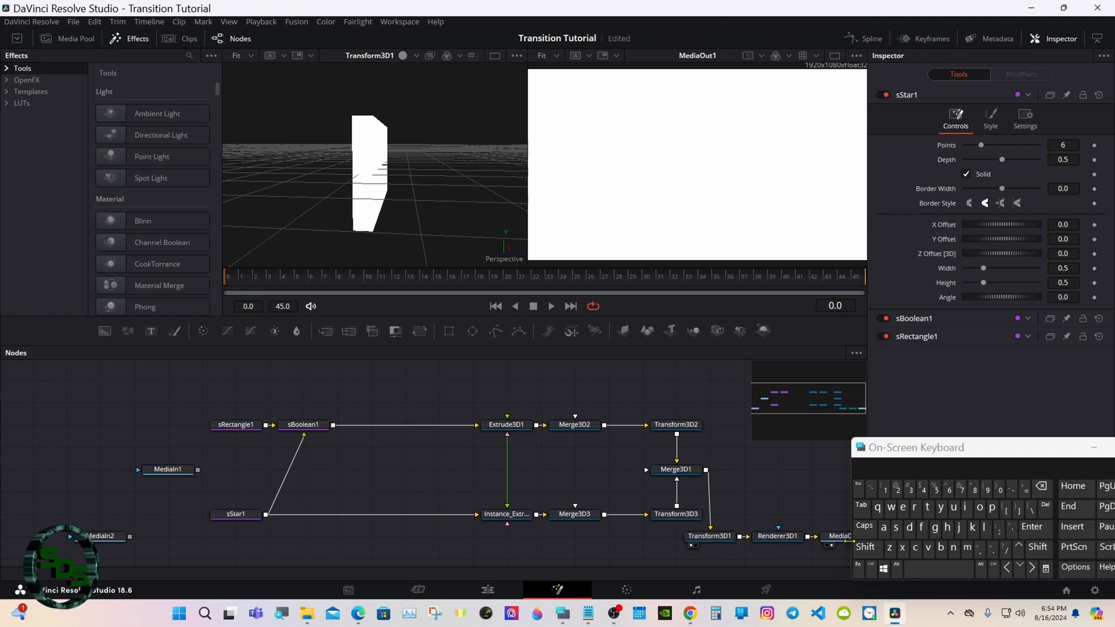
Step: Find the sRender tool and add it as an unconnected node above the shape branches
{"action": "left_click", "coordinate": [878, 552]}
{"action": "left_click", "coordinate": [931, 571]}
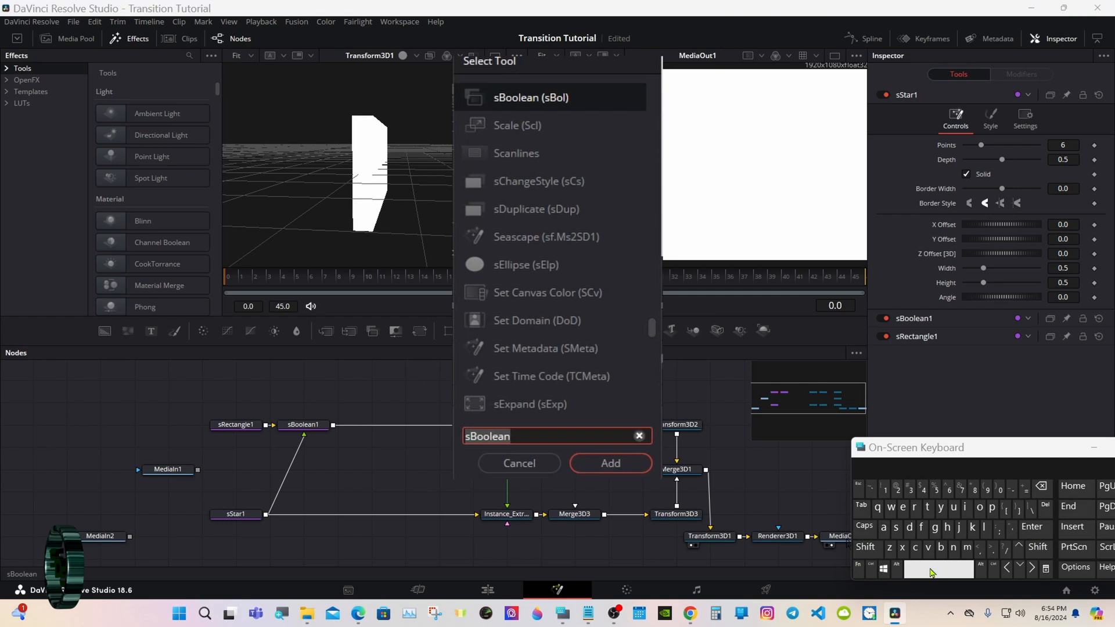
{"action": "left_click", "coordinate": [896, 527]}
{"action": "left_click", "coordinate": [915, 507]}
{"action": "left_click", "coordinate": [903, 507]}
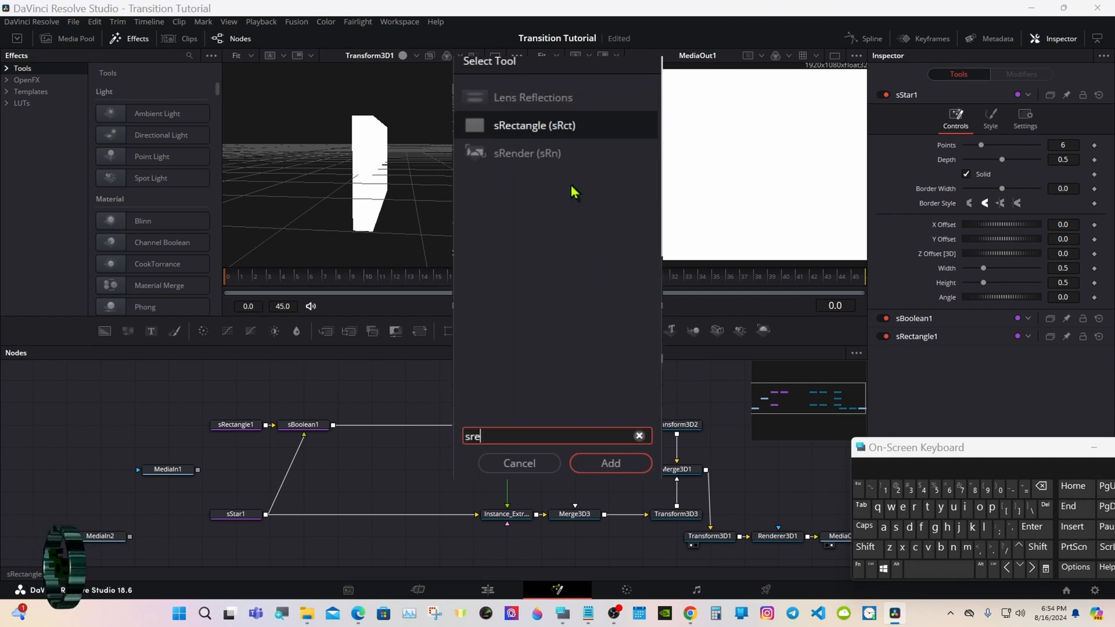
{"action": "left_click", "coordinate": [543, 154]}
{"action": "left_click", "coordinate": [611, 463]}
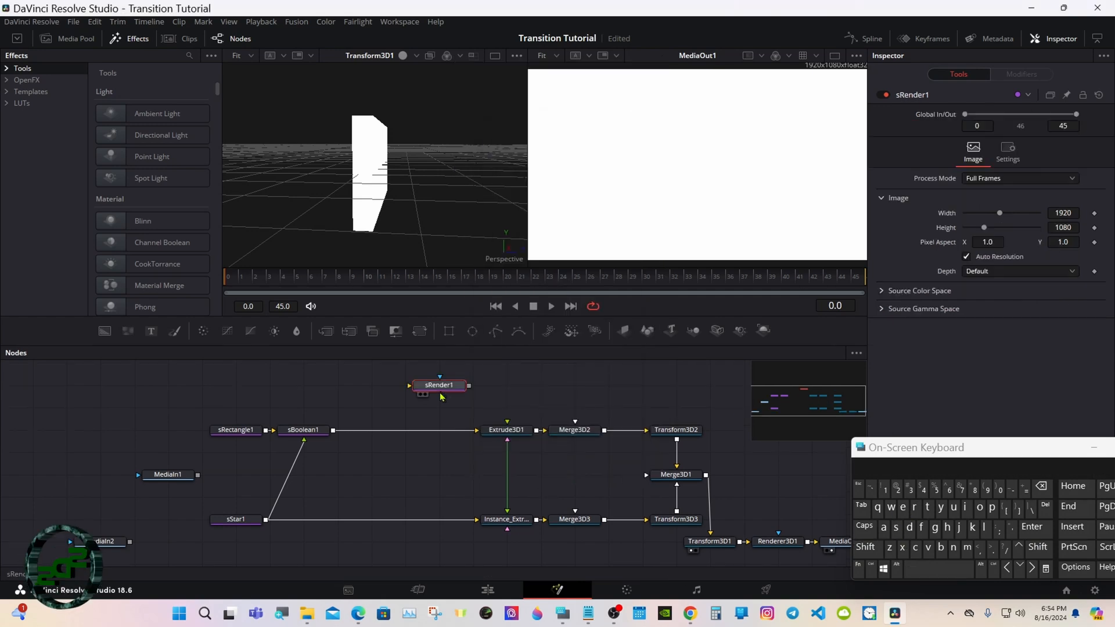
Step: Add a Matte Control node beside sRender1, followed by a connected ImagePlane3D node
{"action": "left_click_drag", "start_coordinate": [436, 387], "coordinate": [400, 387]}
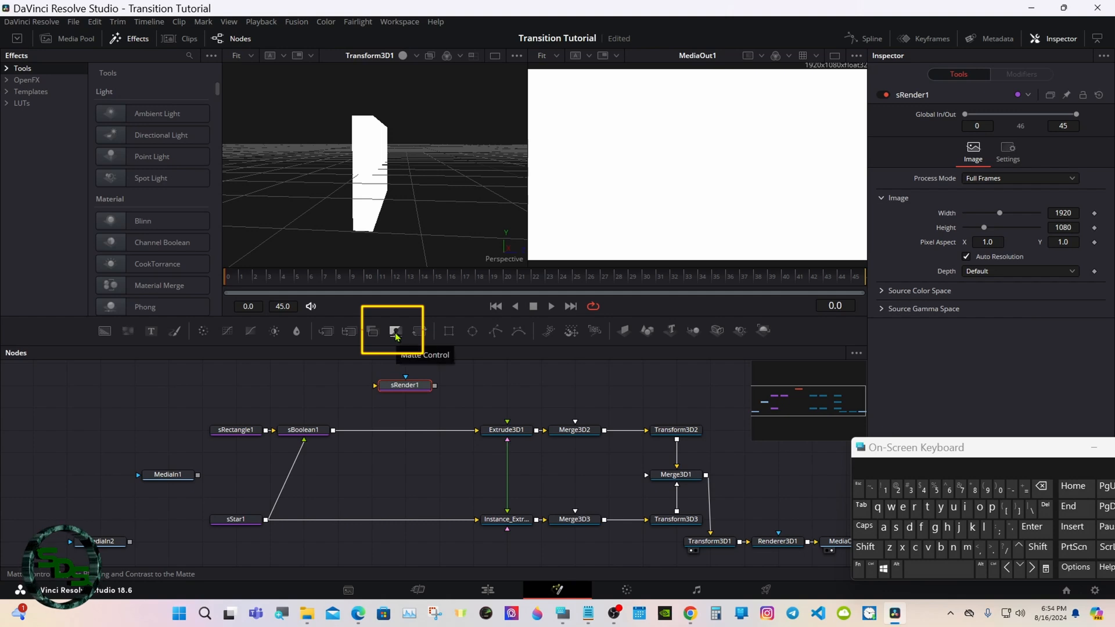
{"action": "left_click_drag", "start_coordinate": [396, 336], "coordinate": [485, 389]}
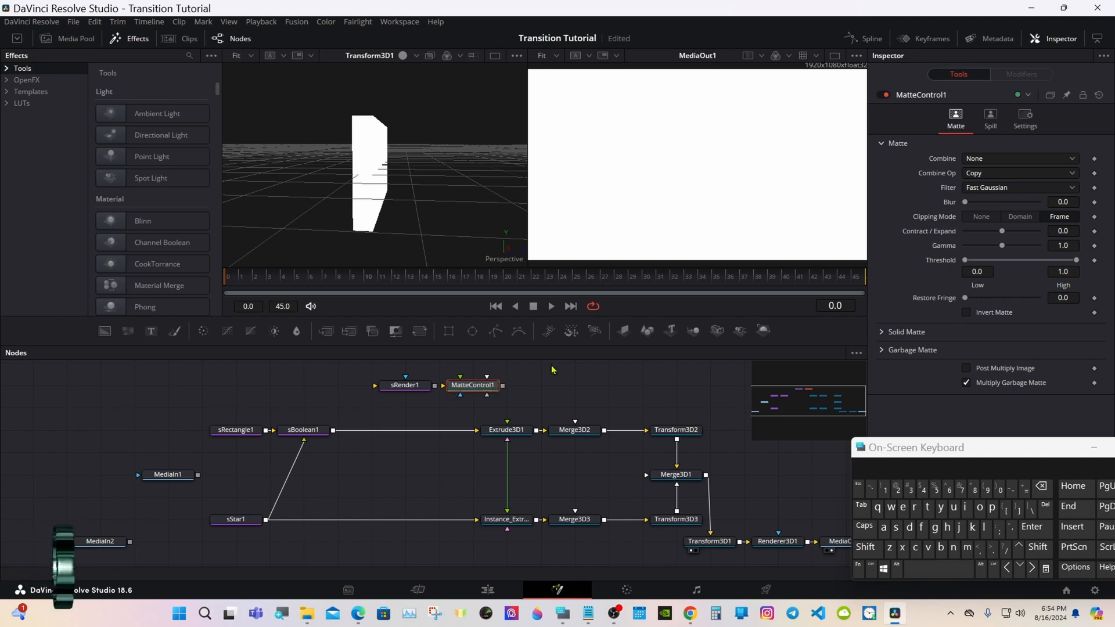
{"action": "left_click", "coordinate": [626, 331]}
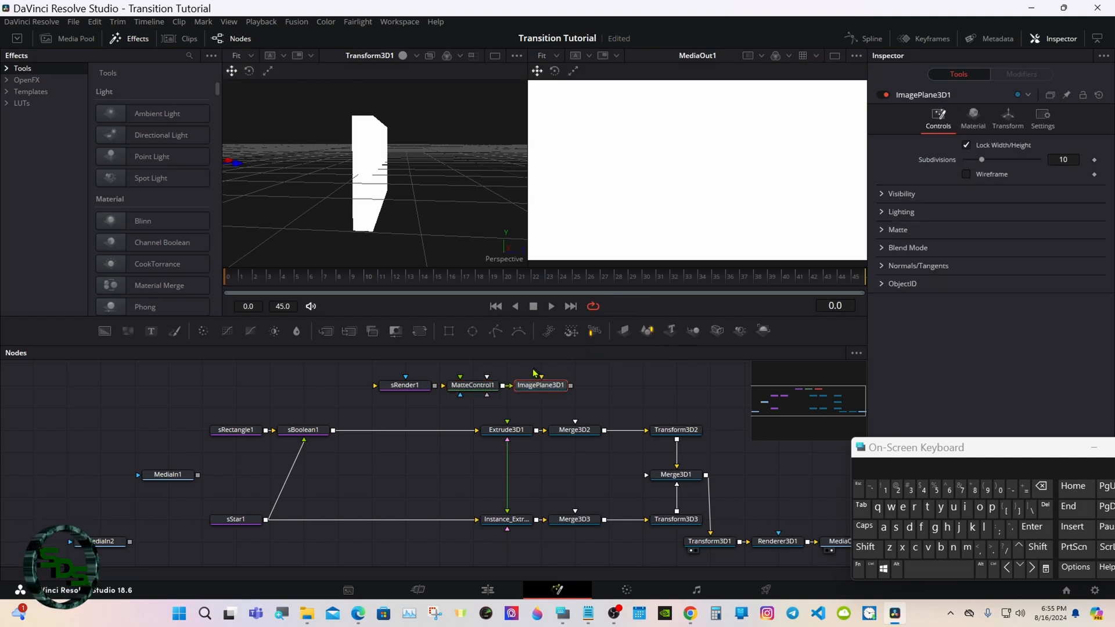
Step: Space sRender1 away from MatteControl1 and connect its output to MatteControl1's Garbage Matte input
{"action": "left_click_drag", "start_coordinate": [406, 386], "coordinate": [340, 386]}
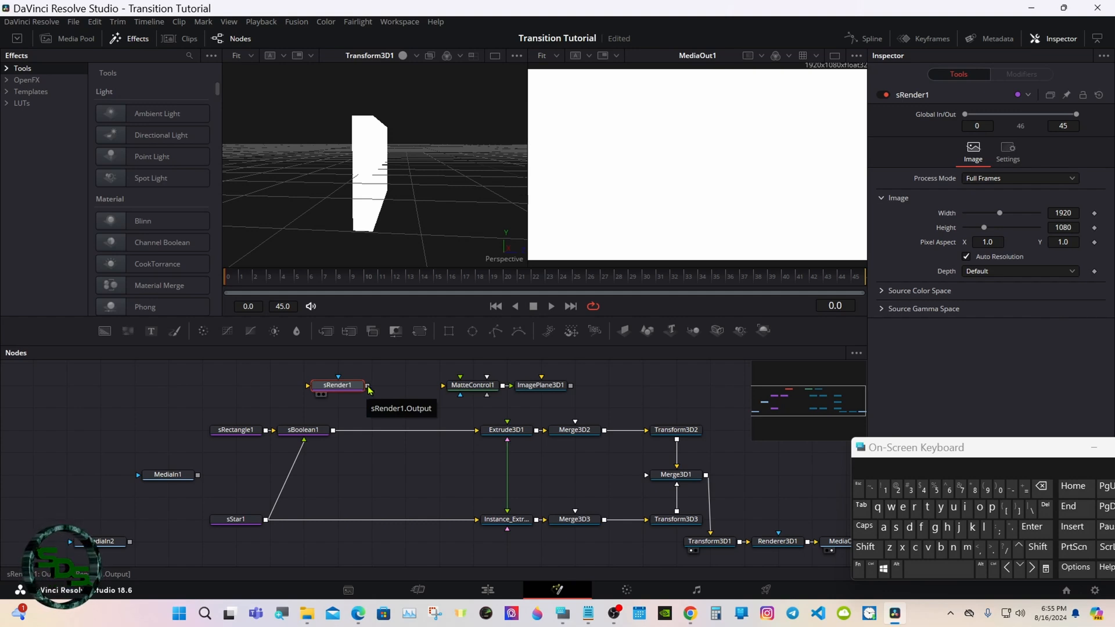
{"action": "left_click_drag", "start_coordinate": [368, 386], "coordinate": [468, 387]}
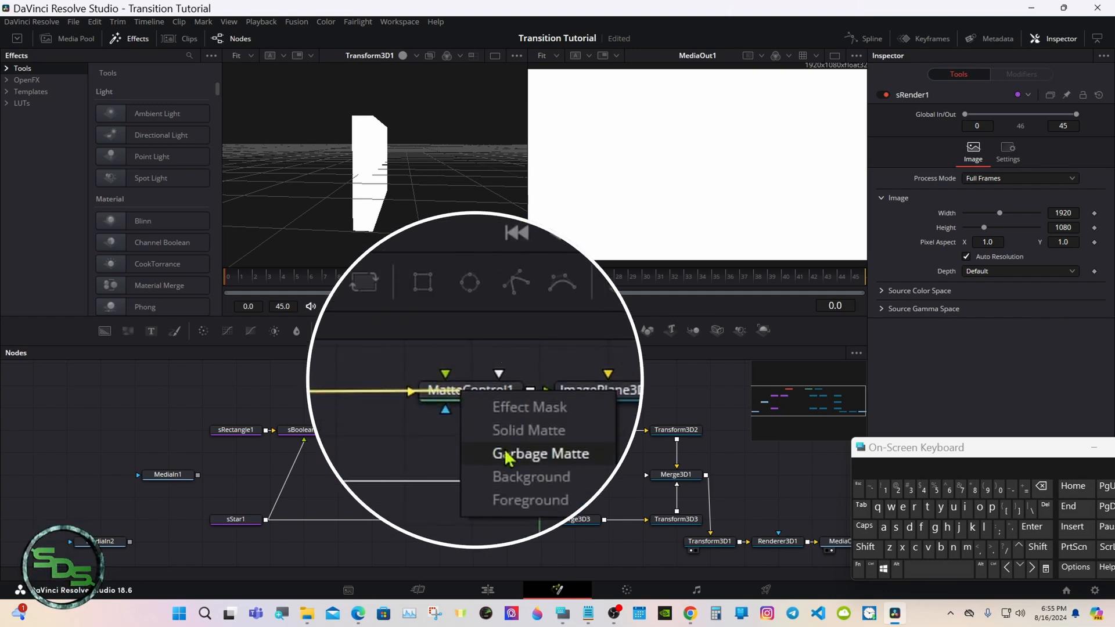
{"action": "left_click", "coordinate": [491, 420]}
Step: Minimize the on-screen keyboard and turn on Invert for MatteControl1's garbage matte
{"action": "left_click_drag", "start_coordinate": [985, 450], "coordinate": [781, 455]}
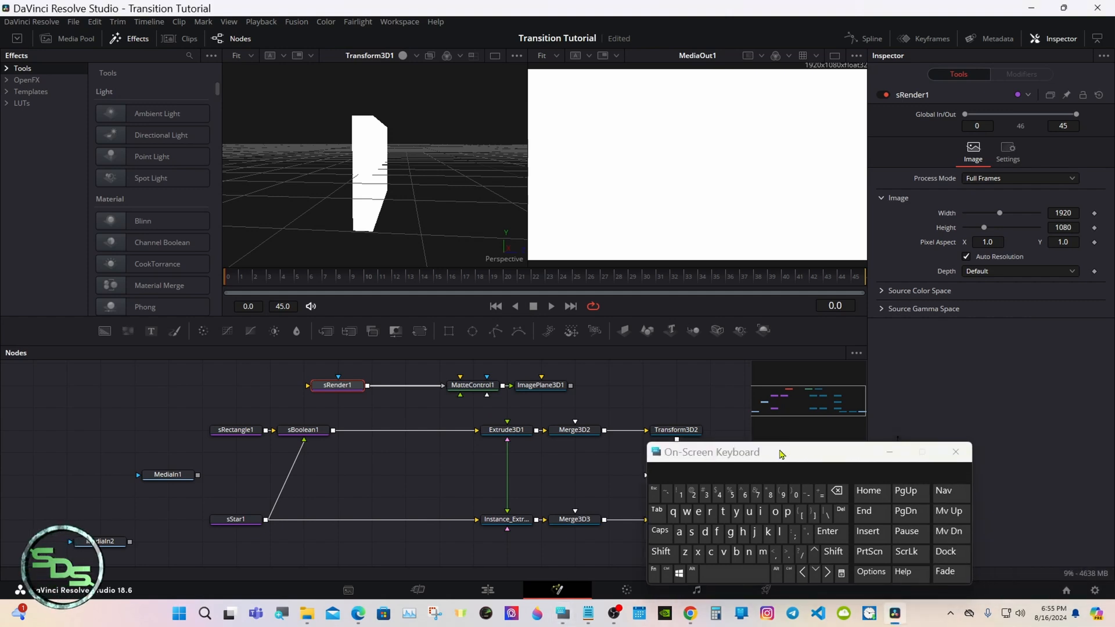
{"action": "left_click", "coordinate": [889, 452]}
{"action": "left_click", "coordinate": [490, 388]}
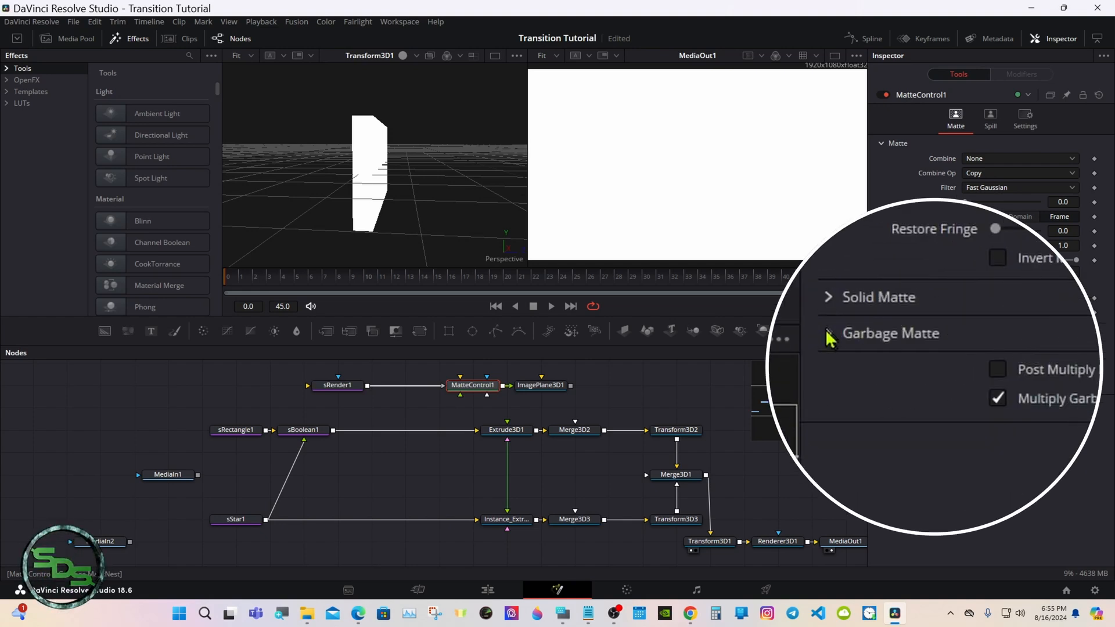
{"action": "left_click", "coordinate": [829, 338]}
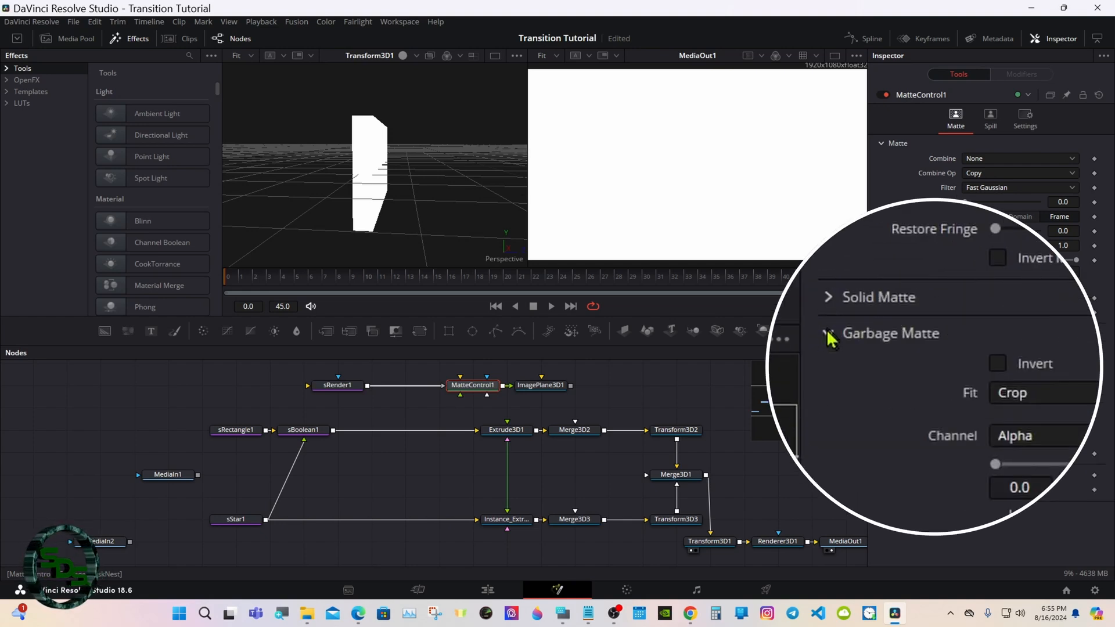
{"action": "left_click", "coordinate": [1004, 365]}
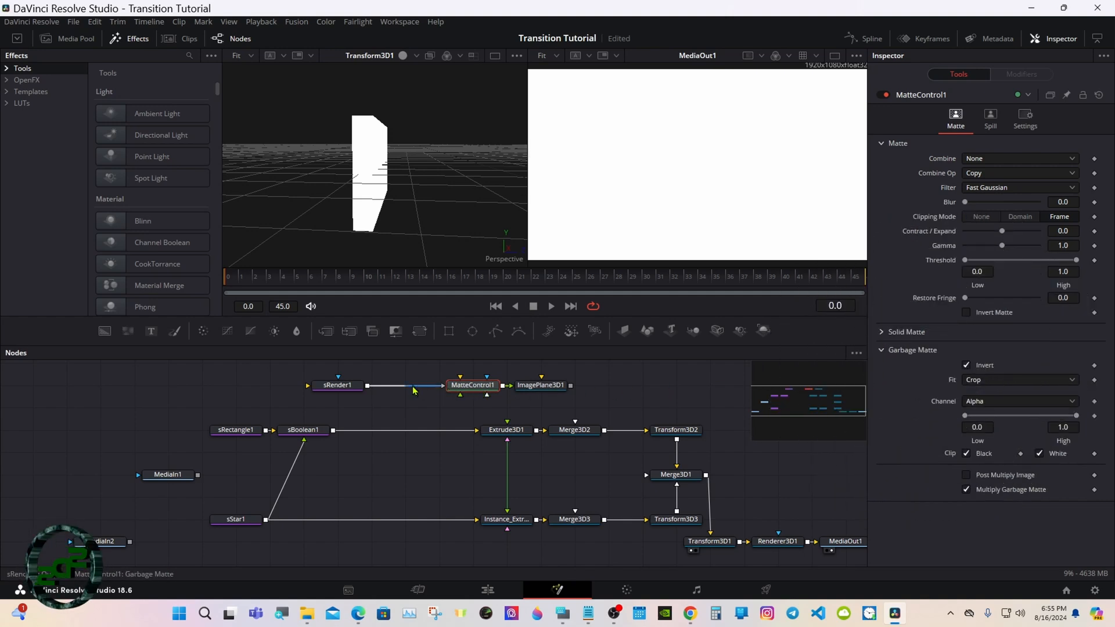
Step: Move MatteControl1 and ImagePlane3D1 closer to sRender1 and connect ImagePlane3D1's output to Merge3D2
{"action": "left_click_drag", "start_coordinate": [463, 390], "coordinate": [429, 390]}
{"action": "left_click", "coordinate": [508, 386]}
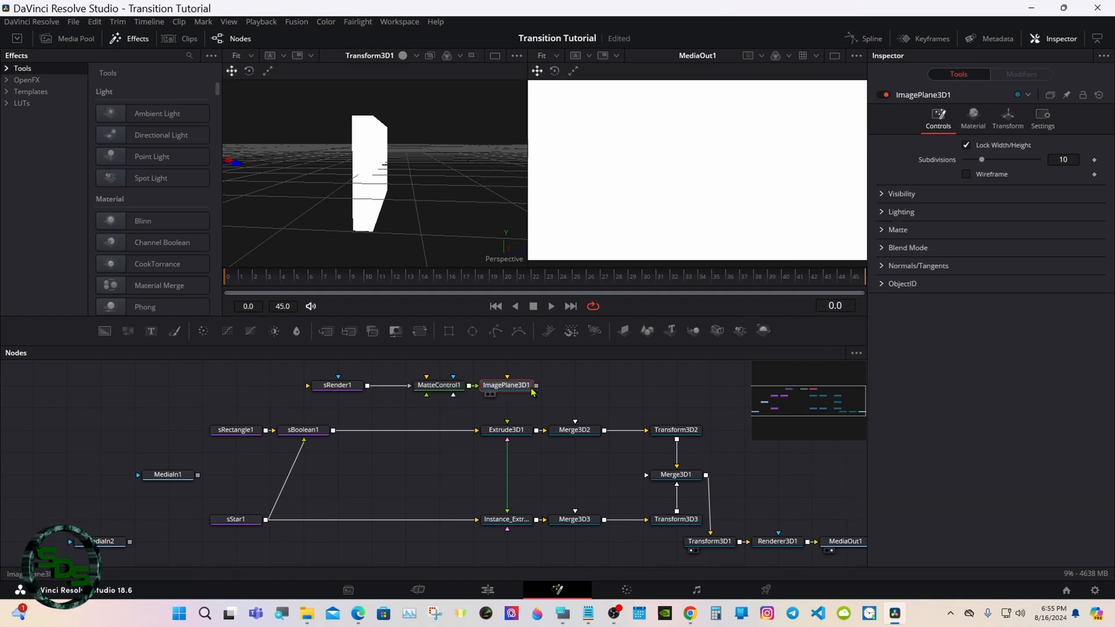
{"action": "left_click_drag", "start_coordinate": [537, 386], "coordinate": [578, 433]}
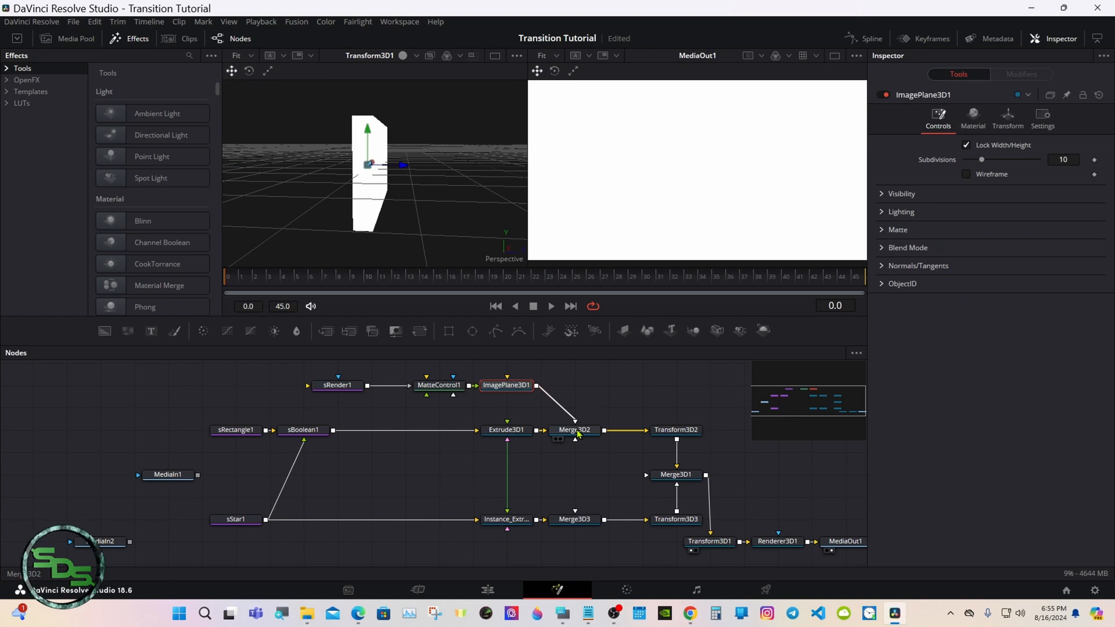
Step: Connect sBoolean1's output to sRender1 and reposition sRender1, sRectangle1, sBoolean1 and sStar1 for a clearer layout
{"action": "left_click_drag", "start_coordinate": [336, 386], "coordinate": [370, 385]}
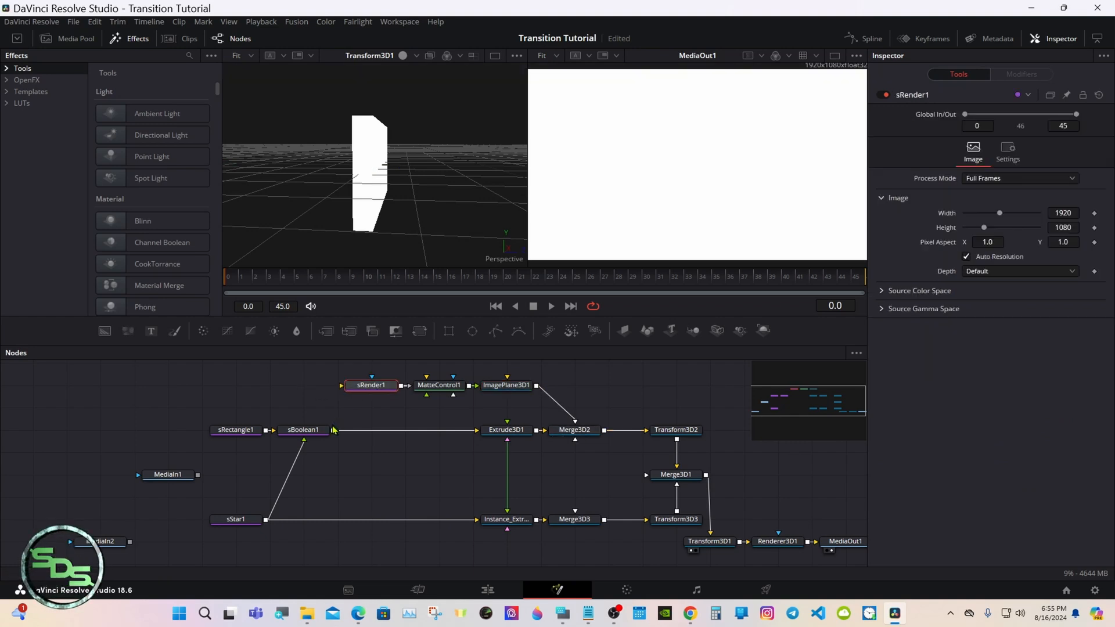
{"action": "left_click_drag", "start_coordinate": [334, 430], "coordinate": [341, 385]}
{"action": "left_click_drag", "start_coordinate": [217, 432], "coordinate": [184, 433]}
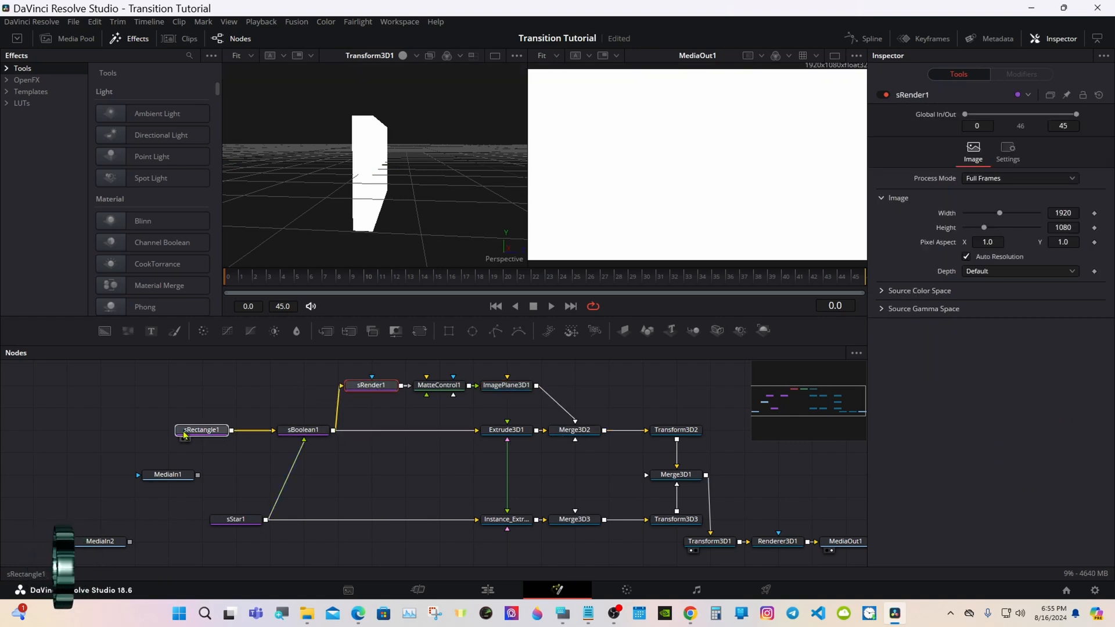
{"action": "left_click_drag", "start_coordinate": [304, 429], "coordinate": [270, 429]}
{"action": "left_click_drag", "start_coordinate": [236, 519], "coordinate": [201, 519]}
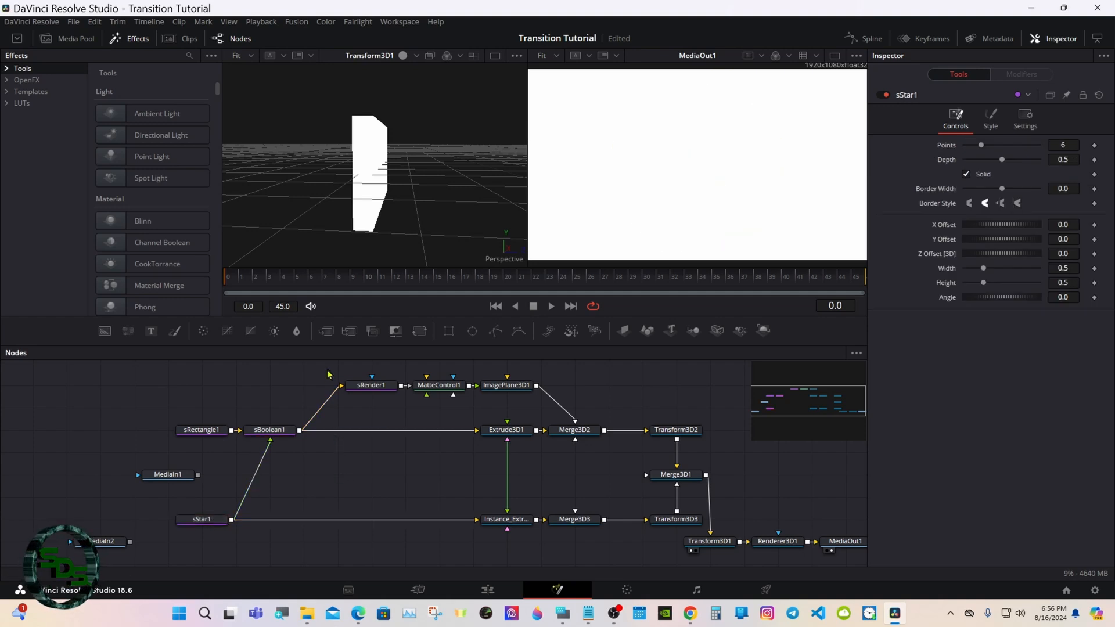
Step: Copy the sRender1, MatteControl1 and ImagePlane3D1 nodes and paste them below the Instance_Extrude3D1 branch
{"action": "left_click_drag", "start_coordinate": [328, 374], "coordinate": [534, 394]}
{"action": "right_click", "coordinate": [527, 387]}
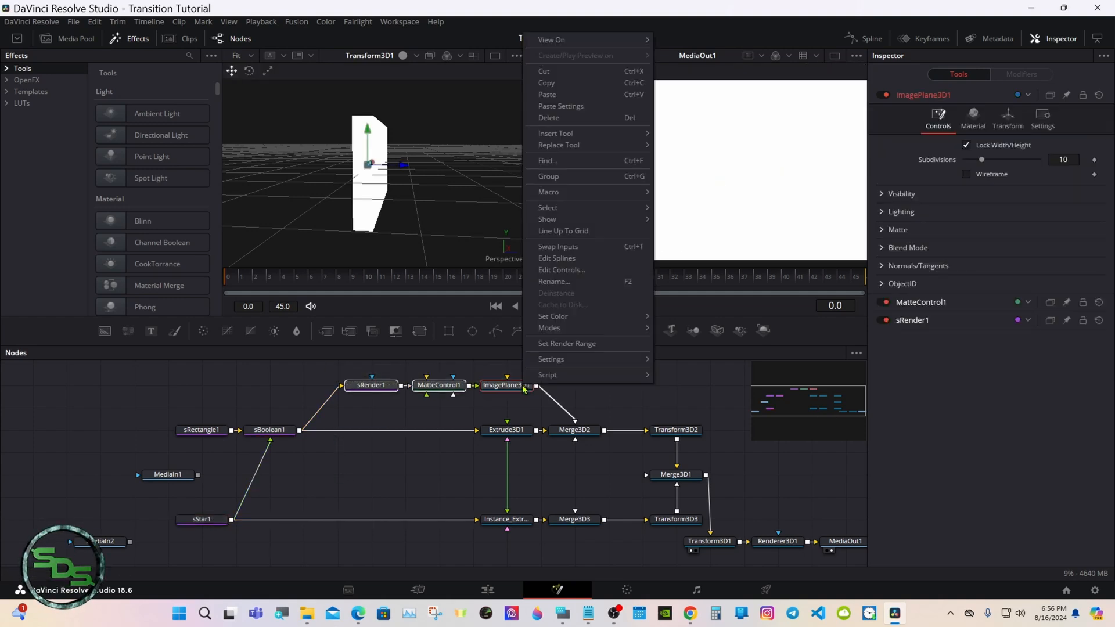
{"action": "left_click", "coordinate": [559, 85]}
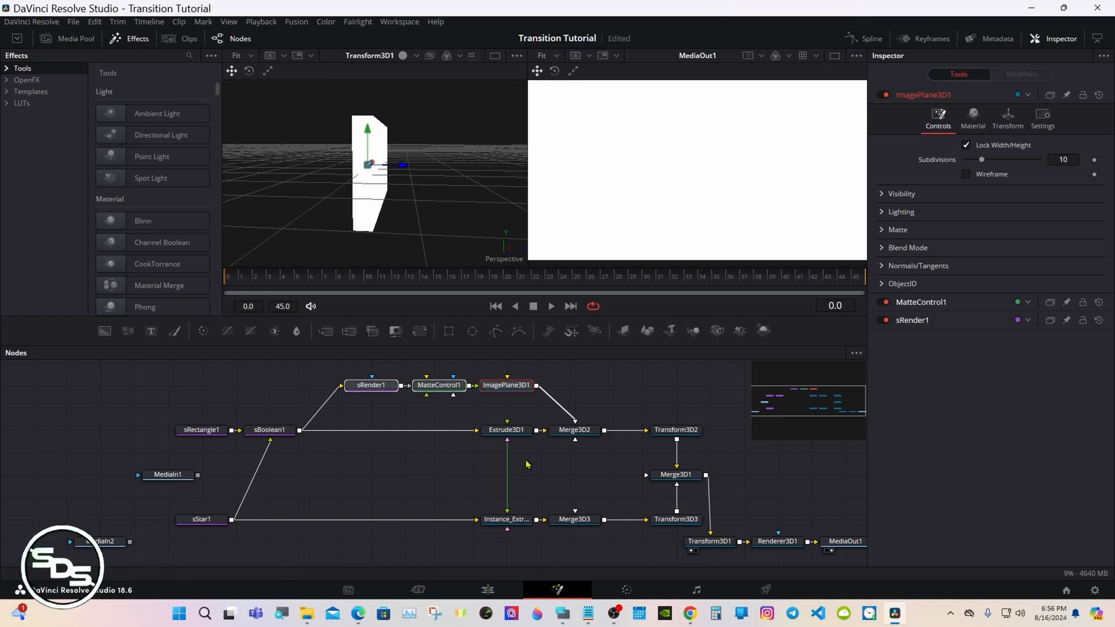
{"action": "left_click", "coordinate": [506, 570]}
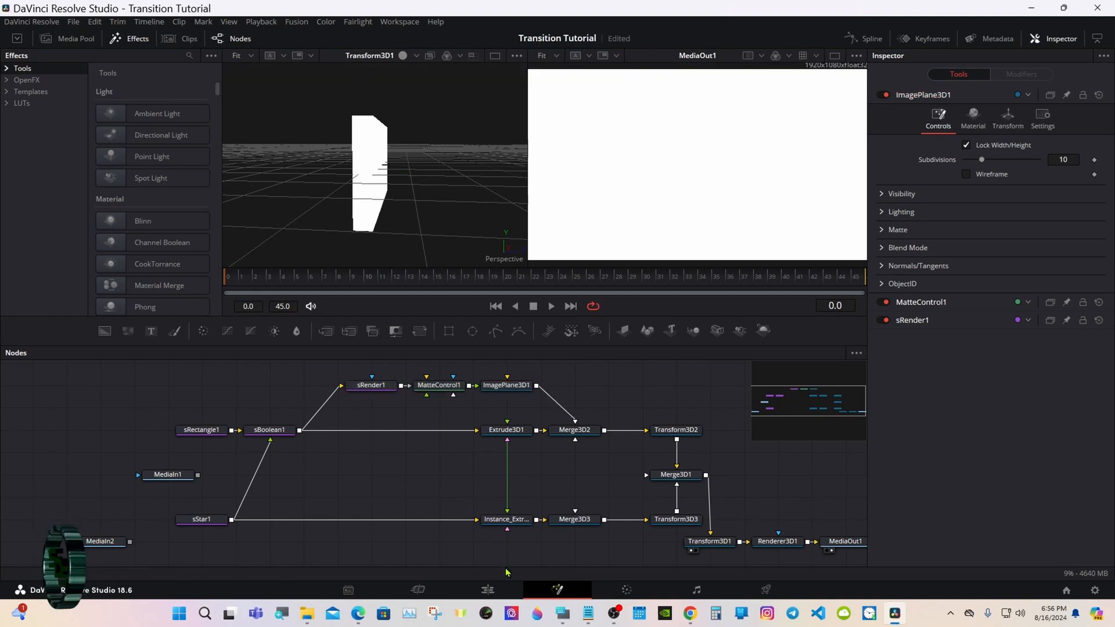
{"action": "right_click", "coordinate": [506, 572]}
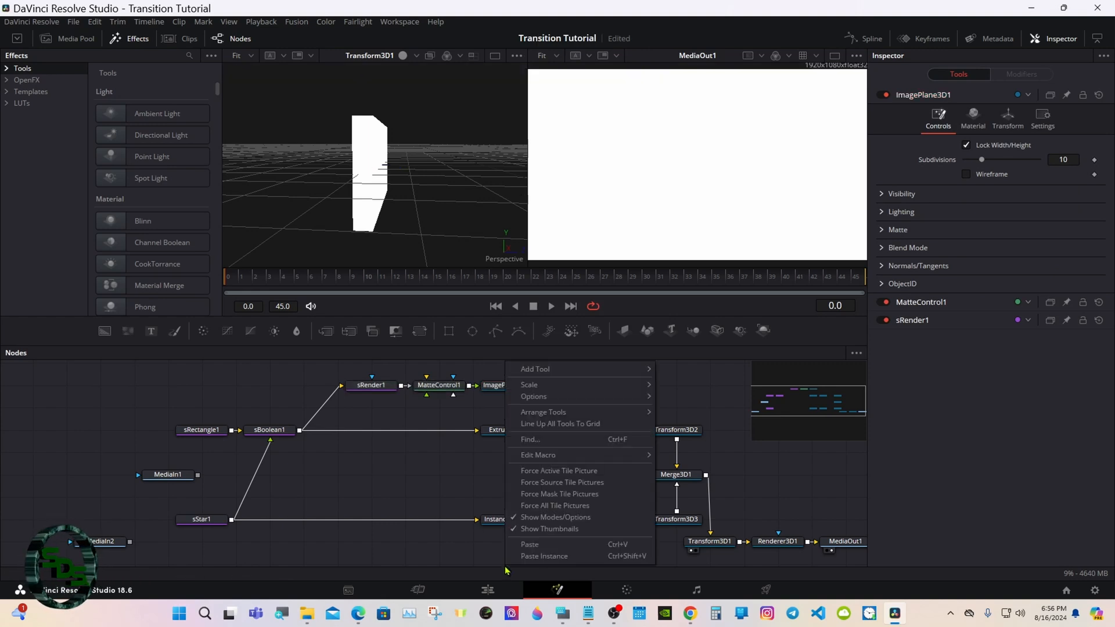
{"action": "left_click", "coordinate": [530, 542]}
Step: Connect the pasted ImagePlane3D1_1 to Merge3D3 and sStar1's output to the pasted sRender1_1
{"action": "left_click_drag", "start_coordinate": [537, 543], "coordinate": [575, 504]}
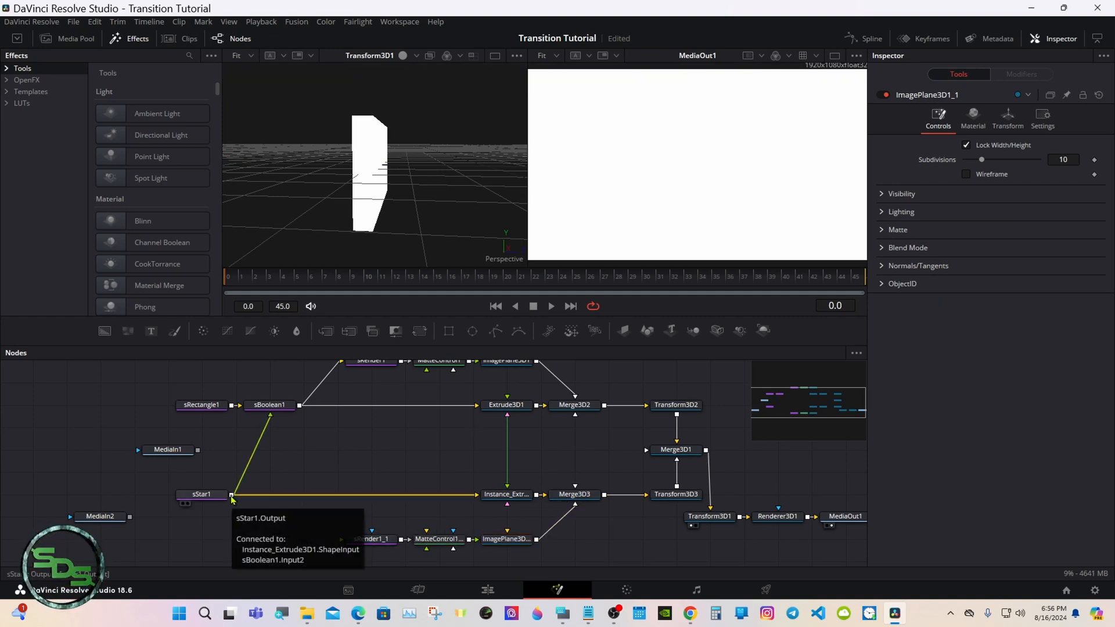
{"action": "left_click_drag", "start_coordinate": [231, 495], "coordinate": [341, 540]}
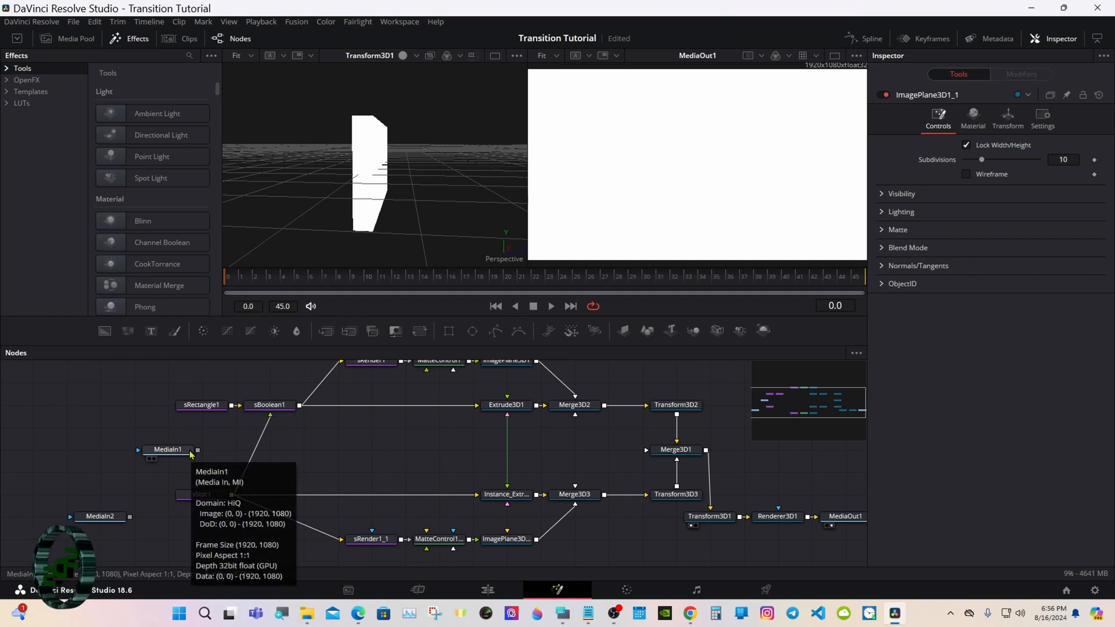
{"action": "left_click_drag", "start_coordinate": [557, 346], "coordinate": [557, 335]}
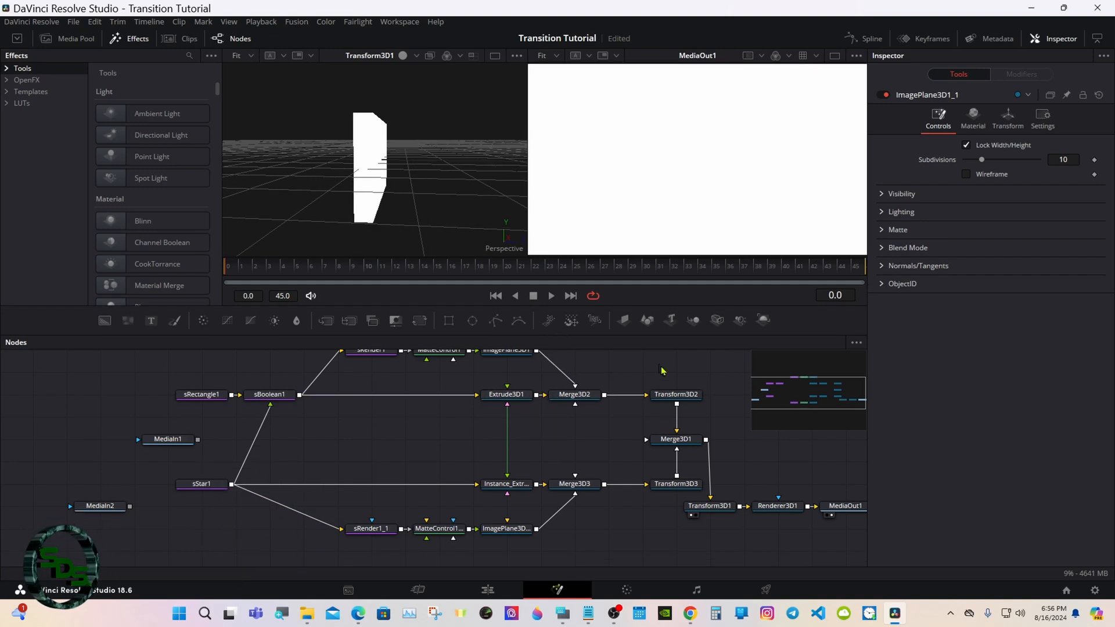
Step: Connect MediaIn1's output to the background inputs of both MatteControl1 and its pasted copy
{"action": "left_click_drag", "start_coordinate": [770, 383], "coordinate": [806, 393]}
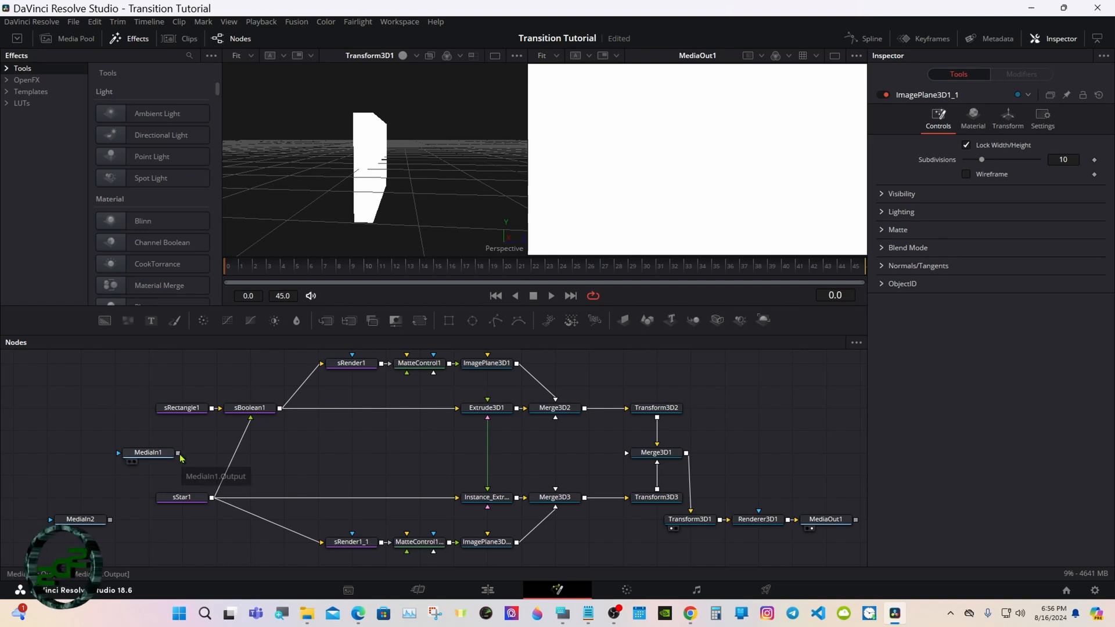
{"action": "left_click_drag", "start_coordinate": [177, 453], "coordinate": [406, 357]}
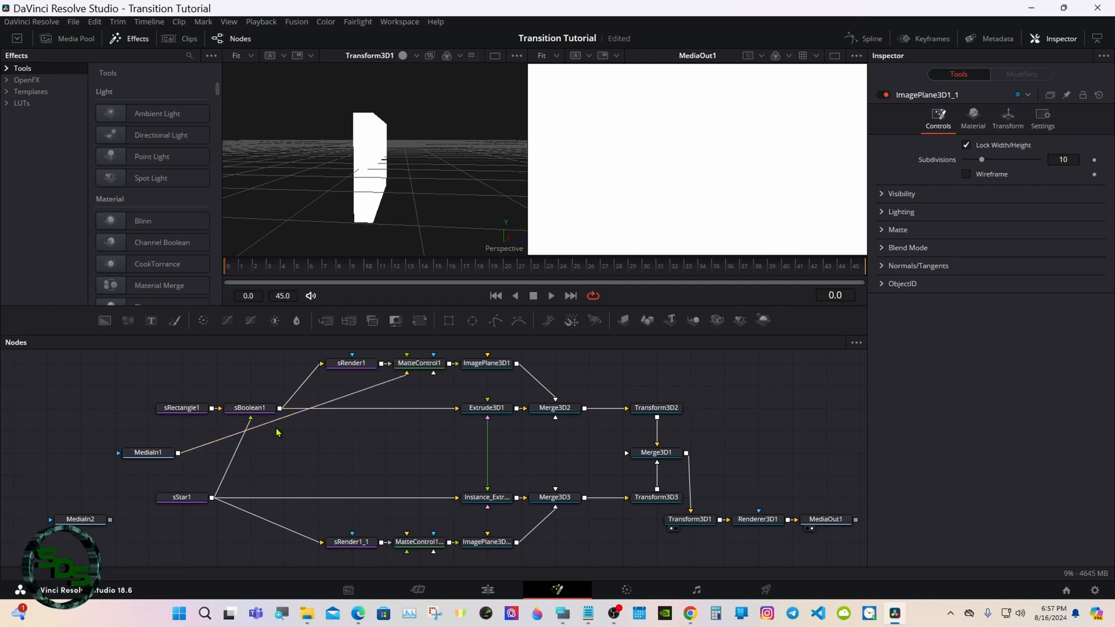
{"action": "left_click_drag", "start_coordinate": [179, 453], "coordinate": [406, 533]}
Step: Set ImagePlane3D1's Z translation to 0.1 so the plane sits on the front face of the extrusion
{"action": "left_click", "coordinate": [499, 373]}
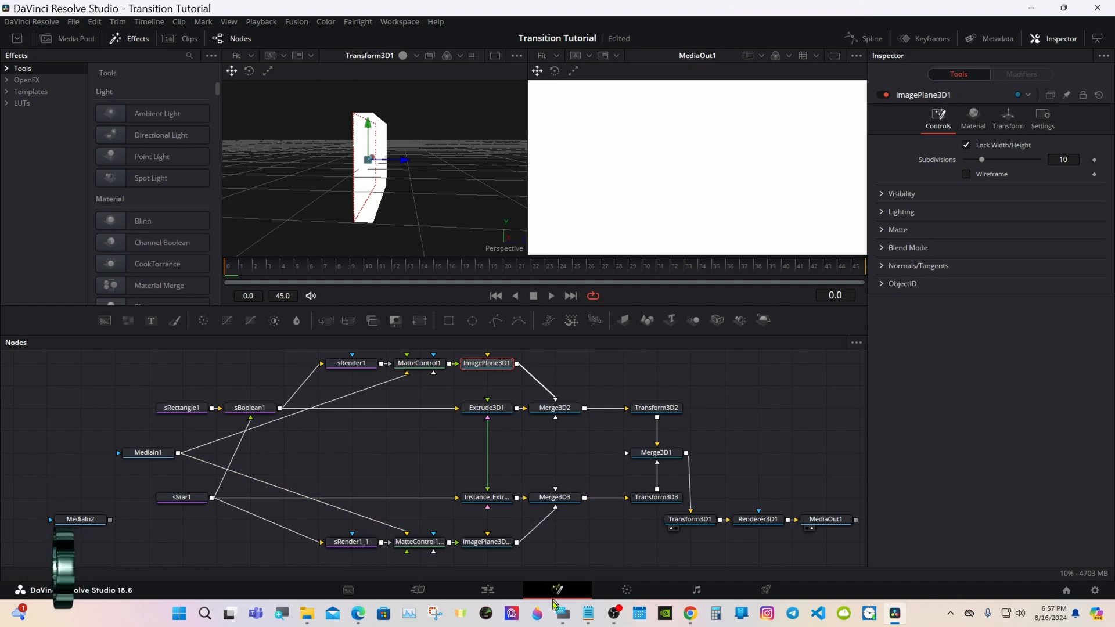
{"action": "left_click", "coordinate": [561, 615]}
{"action": "left_click_drag", "start_coordinate": [690, 458], "coordinate": [699, 460]}
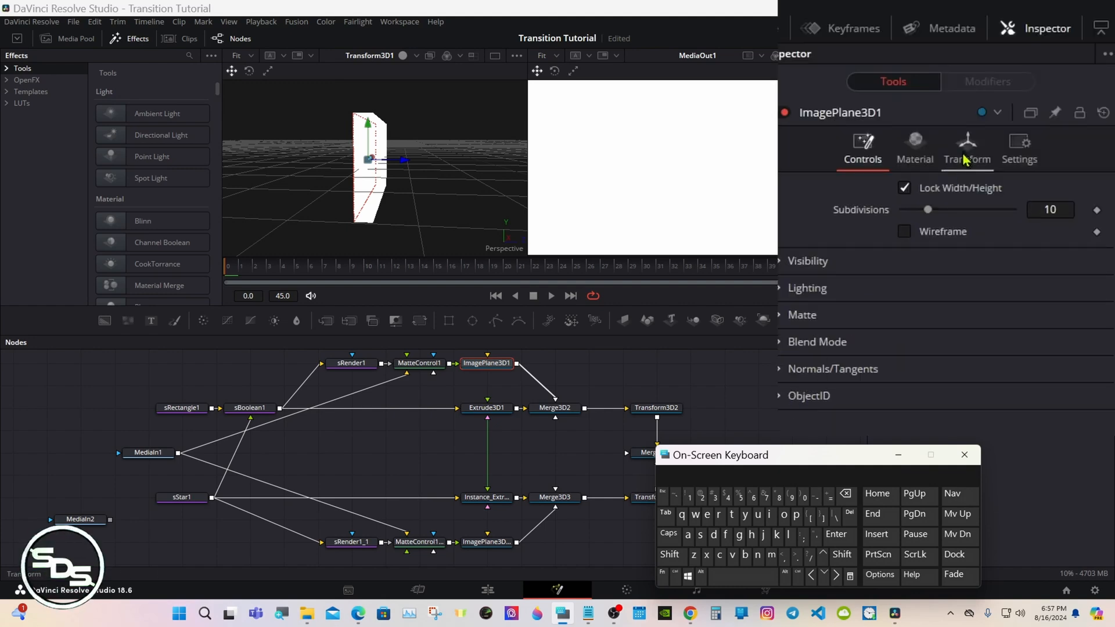
{"action": "left_click", "coordinate": [1007, 122]}
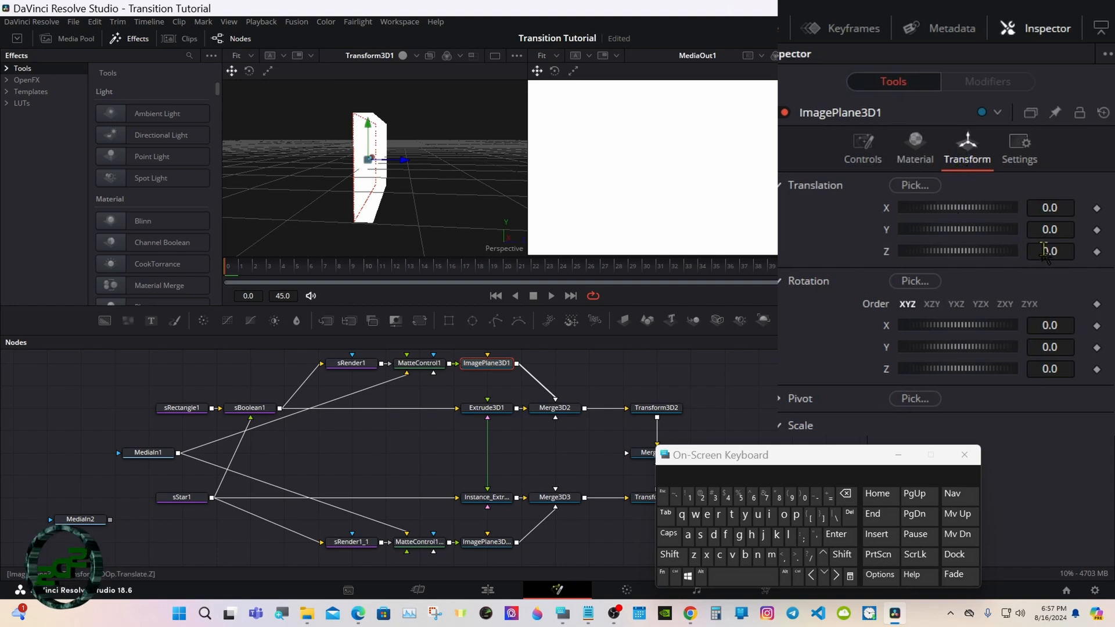
{"action": "left_click", "coordinate": [1066, 251]}
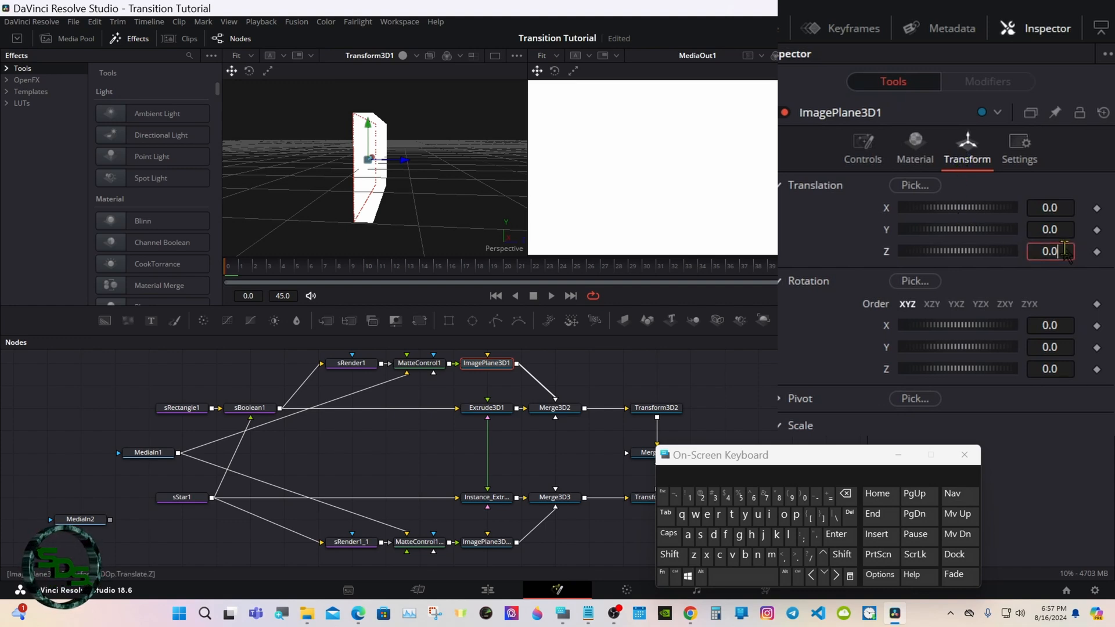
{"action": "type", "text": "5"}
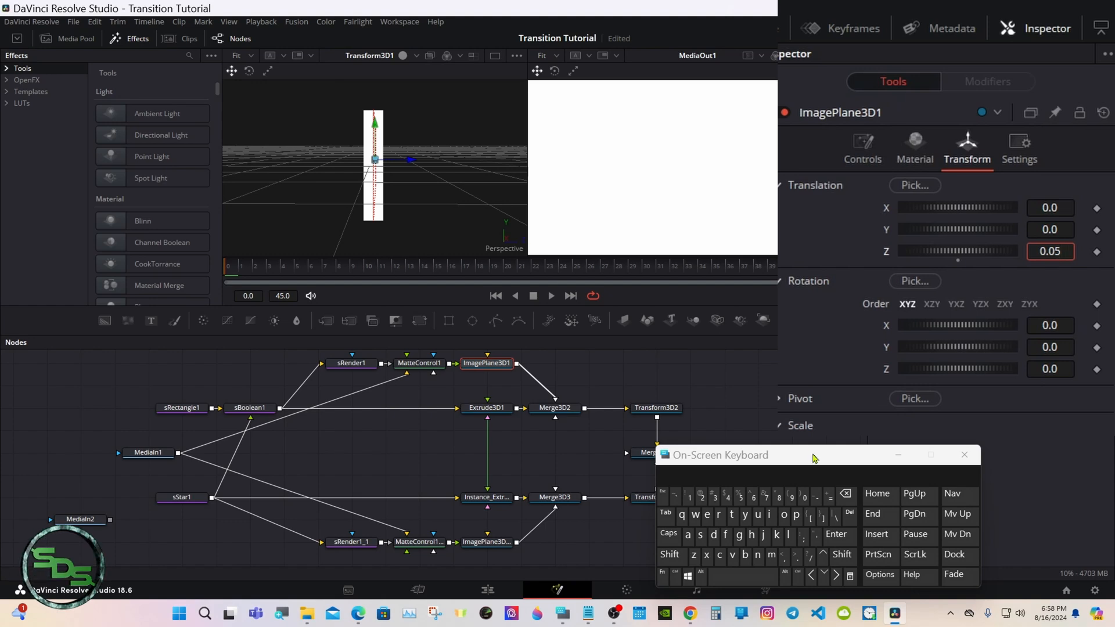
{"action": "left_click", "coordinate": [845, 494]}
{"action": "left_click", "coordinate": [845, 494]}
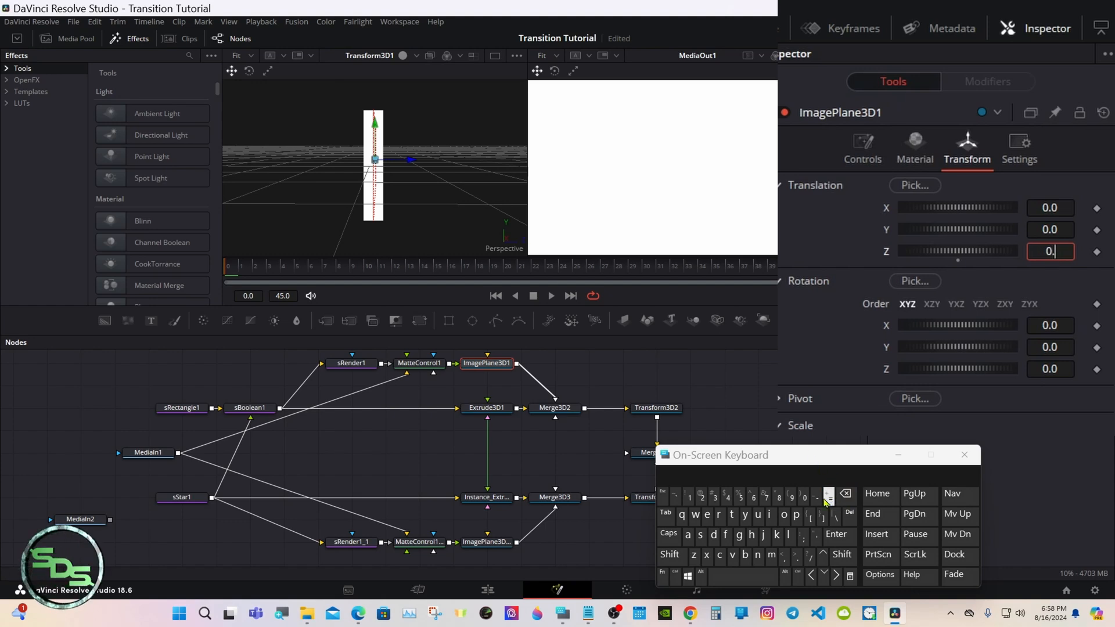
{"action": "left_click", "coordinate": [690, 498]}
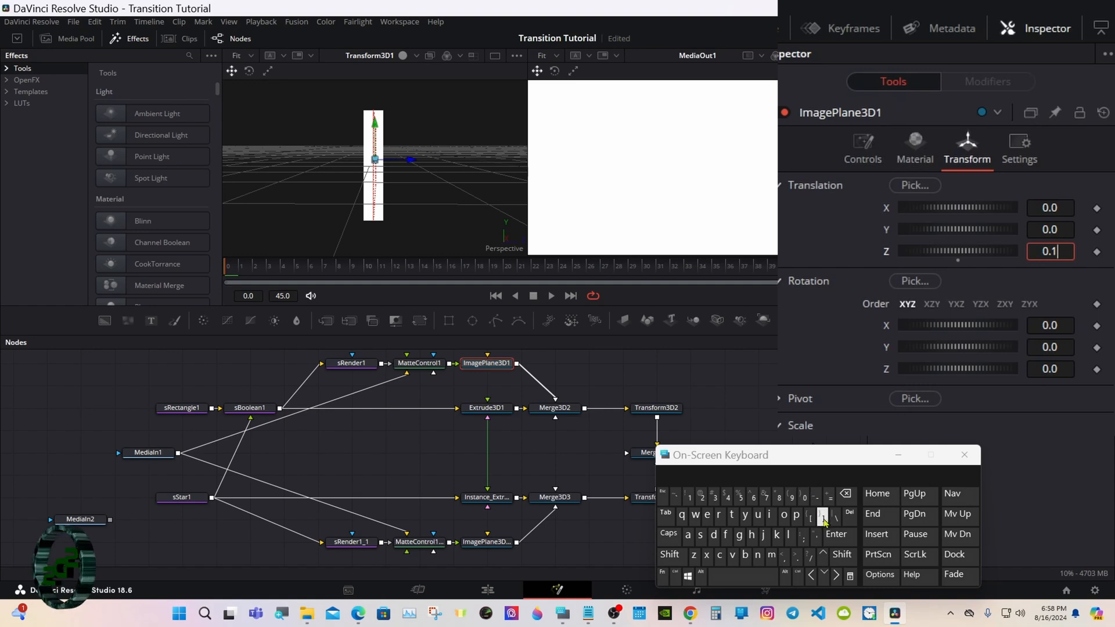
{"action": "left_click", "coordinate": [836, 535]}
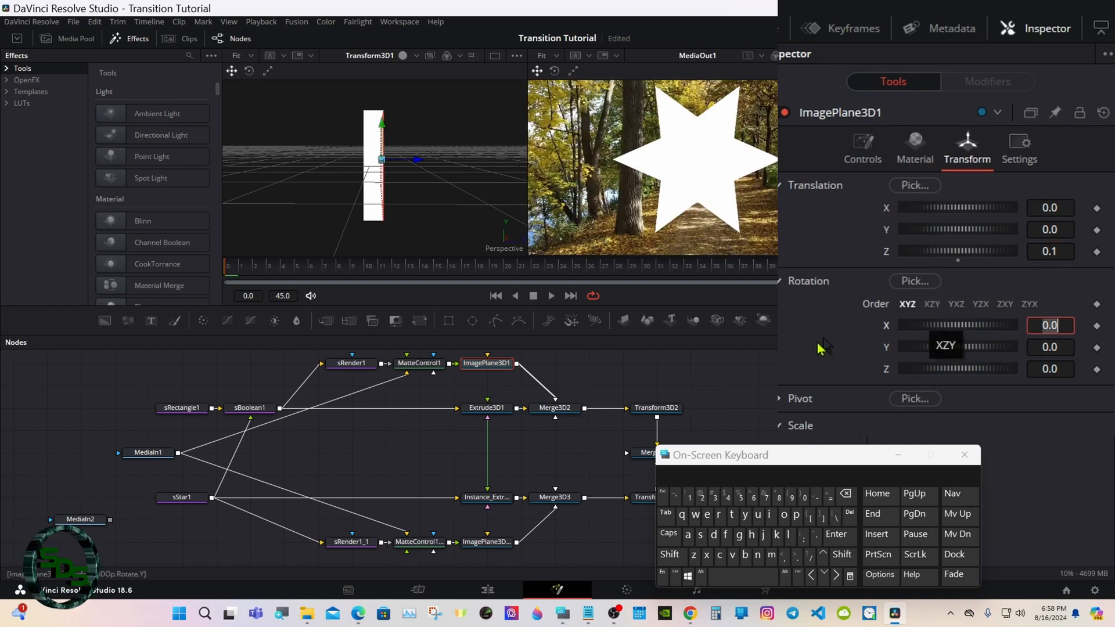
Step: Set the Z translation of ImagePlane3D1_1, the pasted image plane in the star branch, to 0.1
{"action": "left_click", "coordinate": [487, 542]}
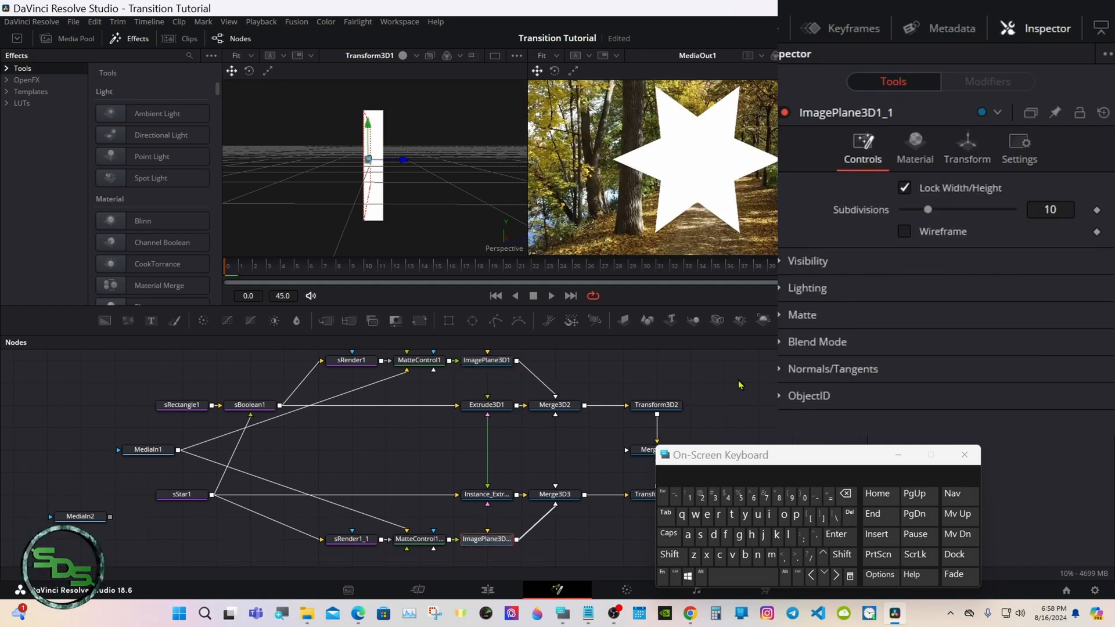
{"action": "left_click", "coordinate": [967, 152]}
{"action": "left_click", "coordinate": [1050, 251]}
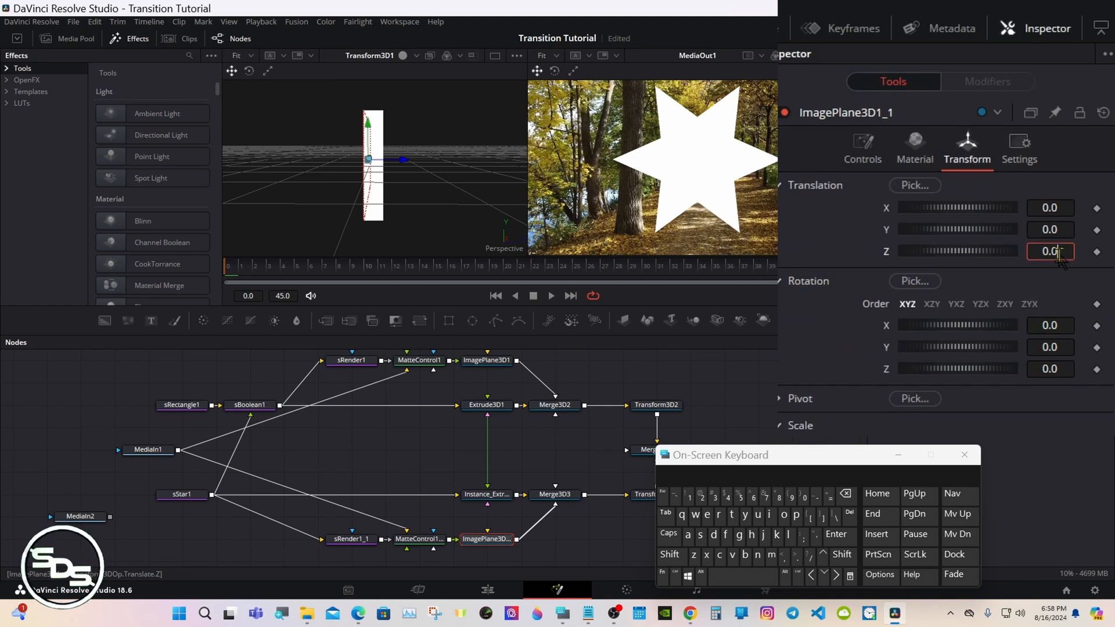
{"action": "left_click", "coordinate": [846, 494]}
{"action": "left_click", "coordinate": [689, 498]}
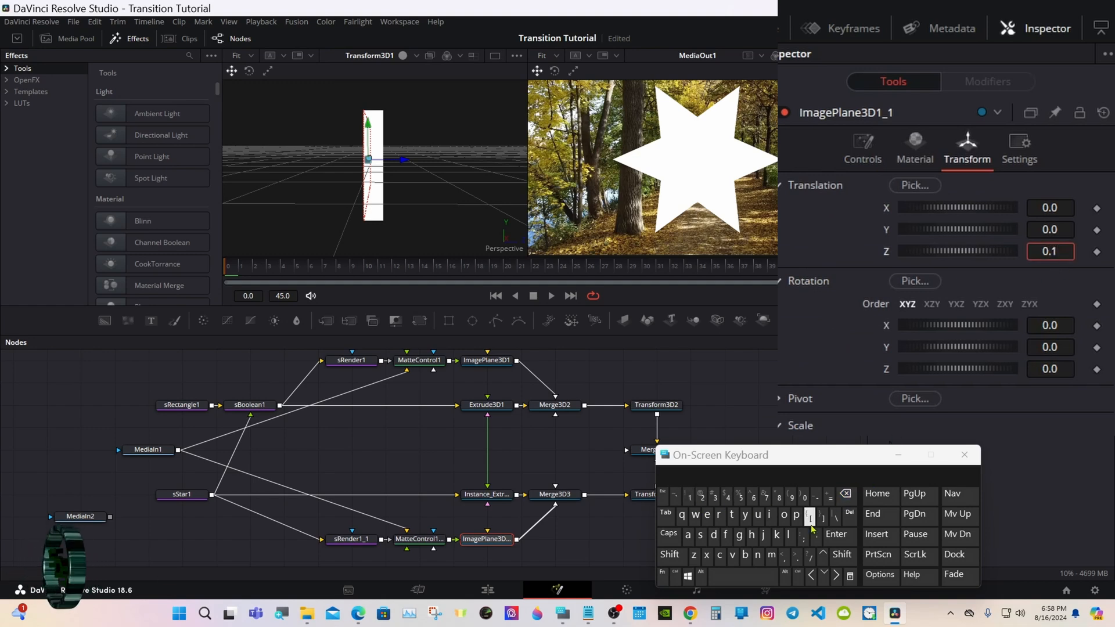
{"action": "left_click", "coordinate": [836, 535]}
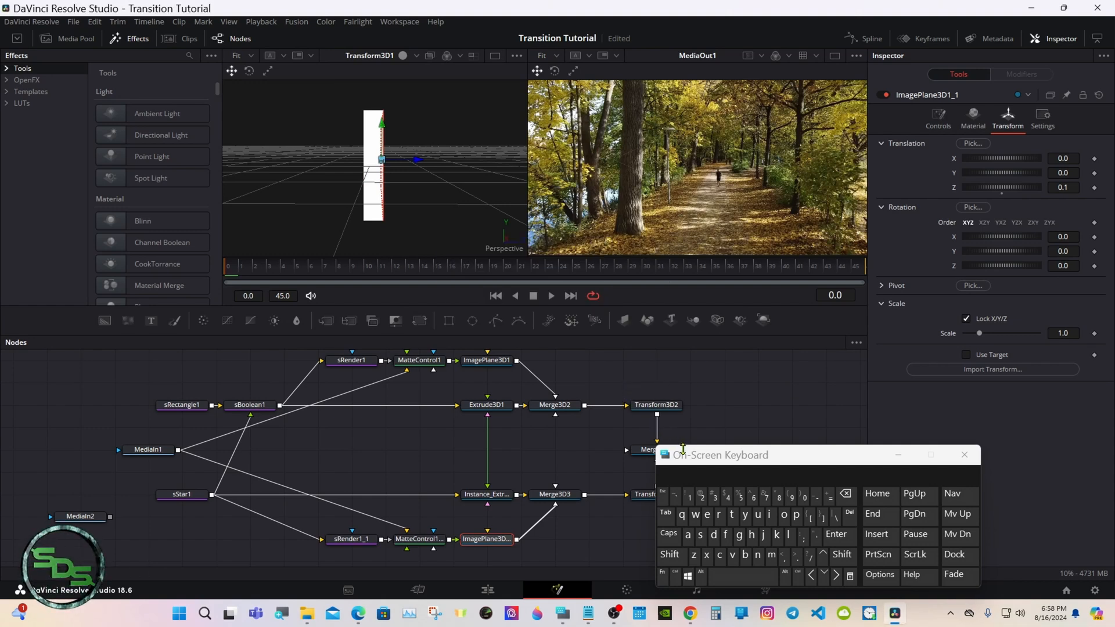
Step: Set the Y pivot of Transform3D3 to -0.29, at the lower edge of the 3D shape
{"action": "left_click_drag", "start_coordinate": [673, 447], "coordinate": [726, 438]}
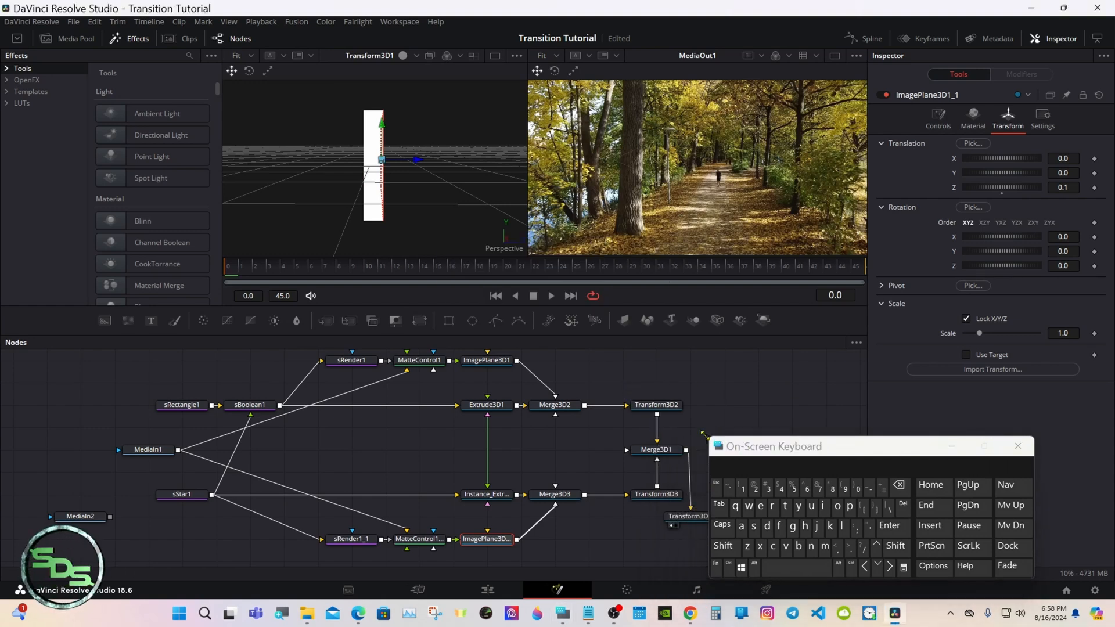
{"action": "left_click", "coordinate": [653, 496]}
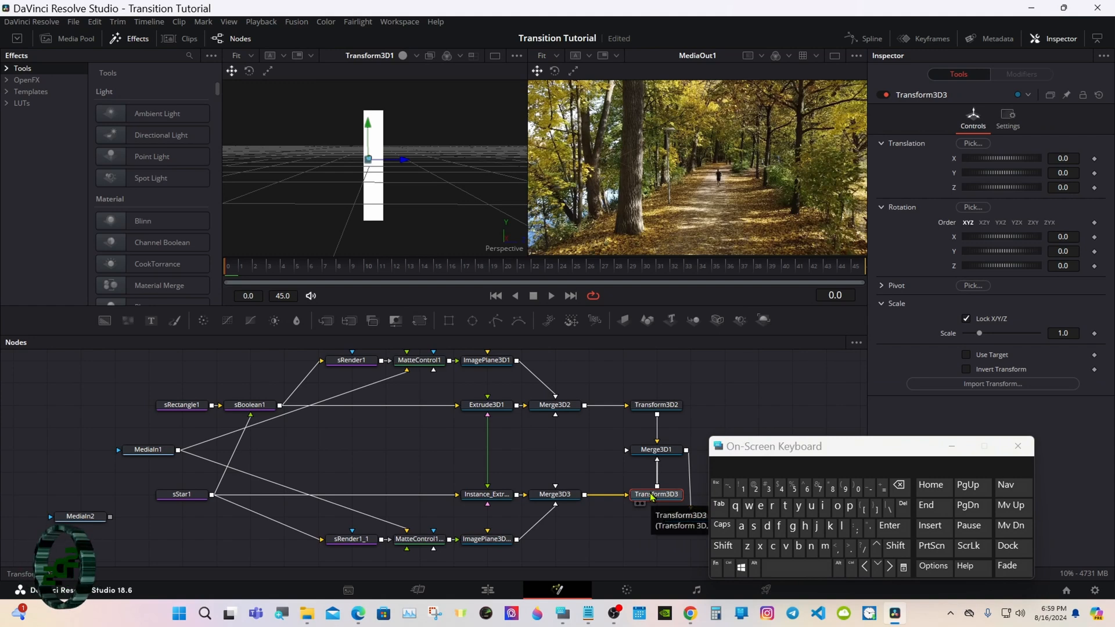
{"action": "left_click", "coordinate": [882, 285]}
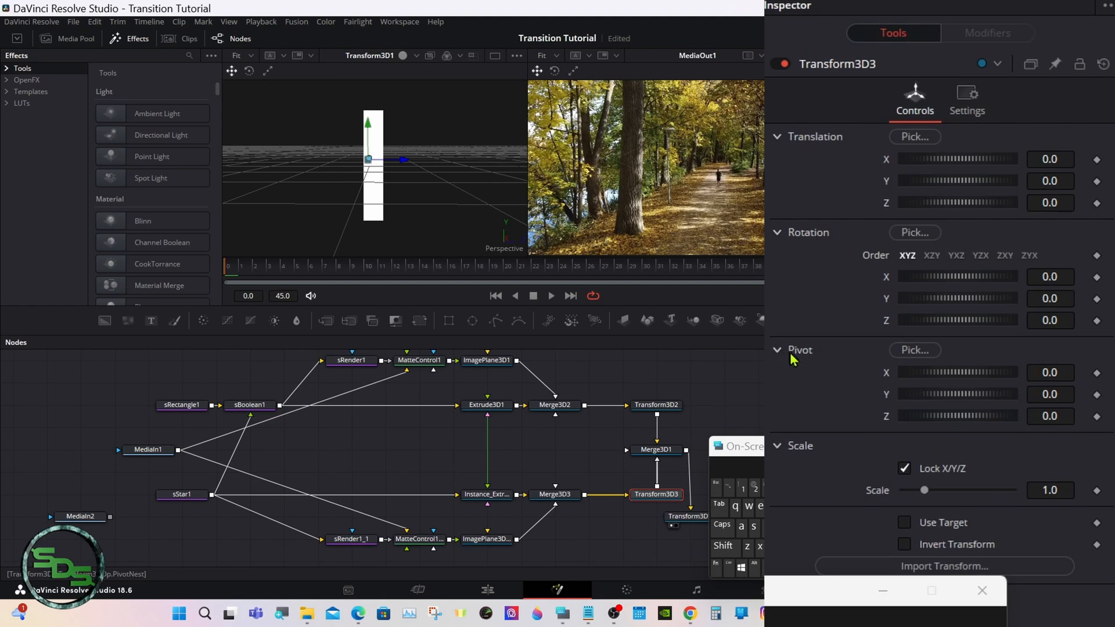
{"action": "left_click", "coordinate": [1067, 394]}
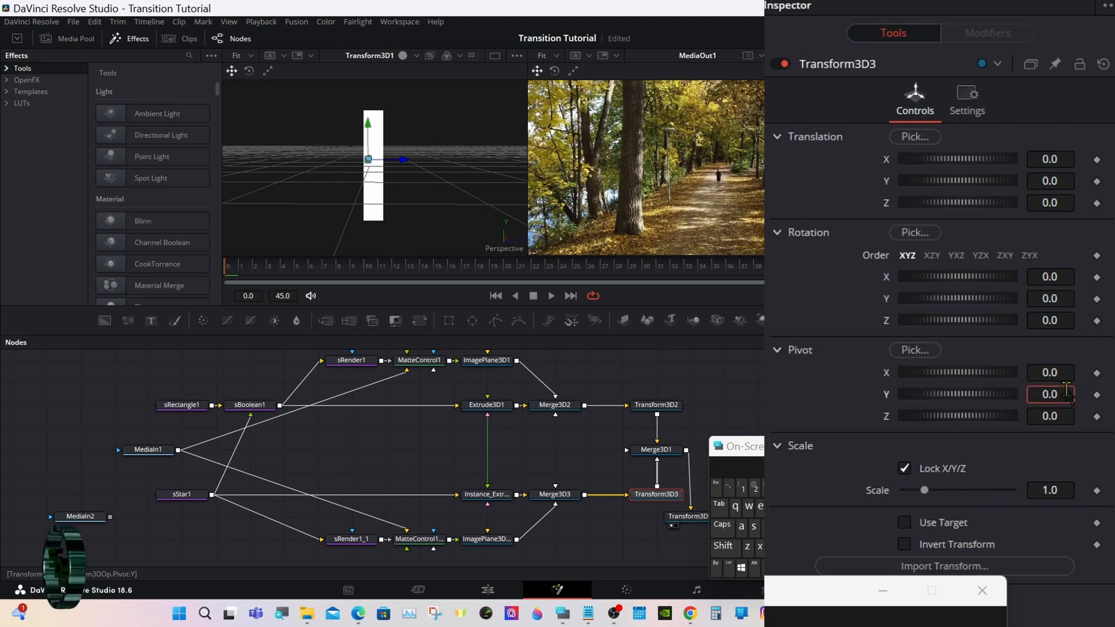
{"action": "key", "text": "BackSpace"}
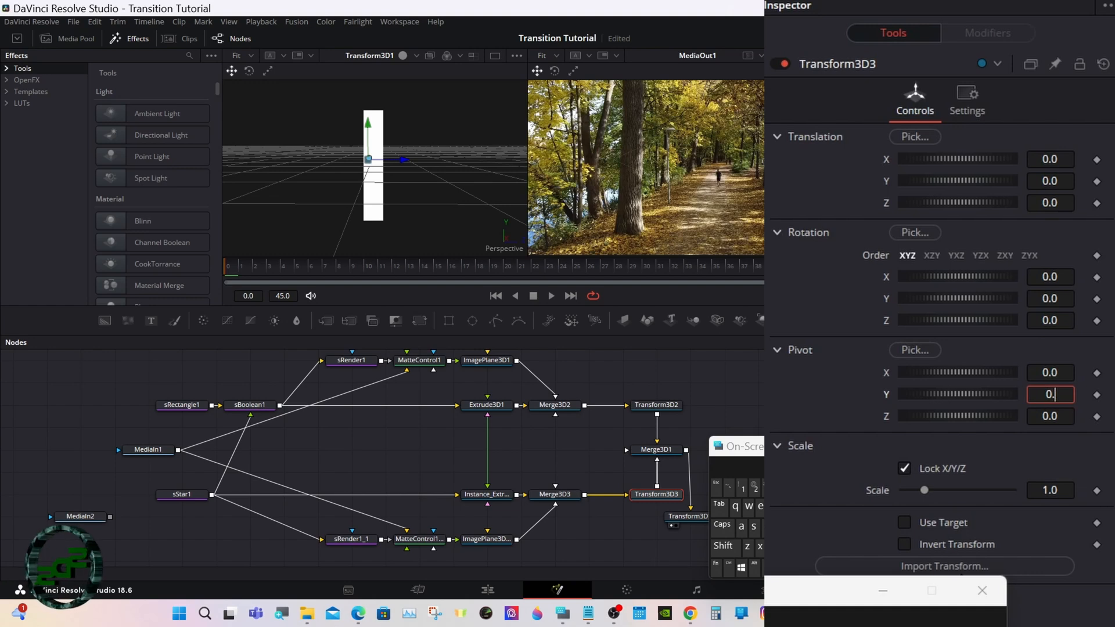
{"action": "left_click", "coordinate": [751, 490]}
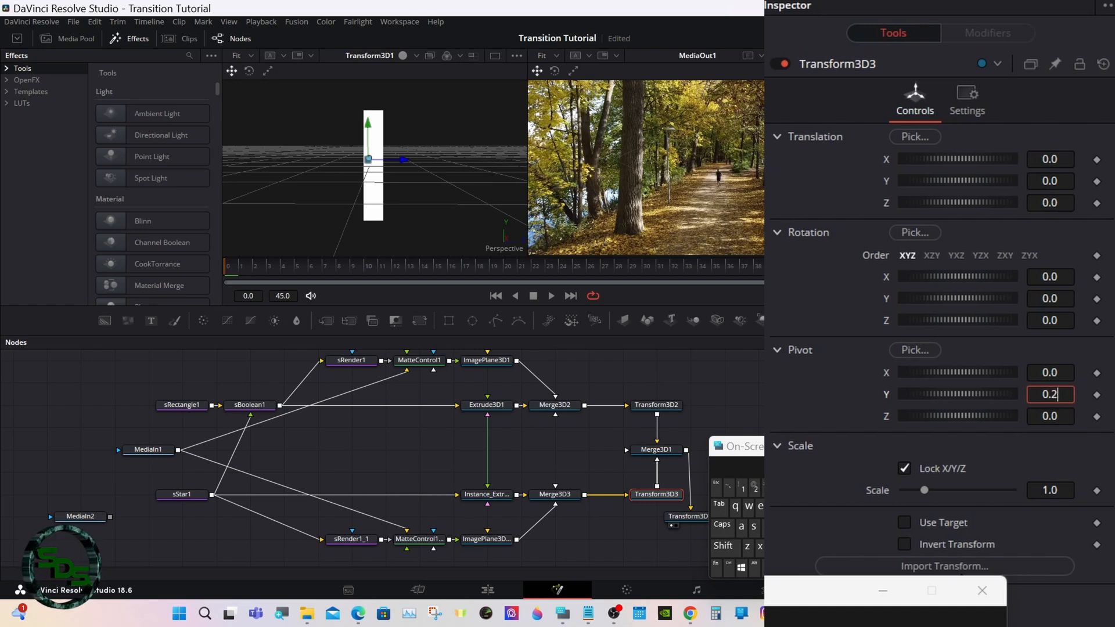
{"action": "type", "text": "9"}
{"action": "key", "text": "Tab"}
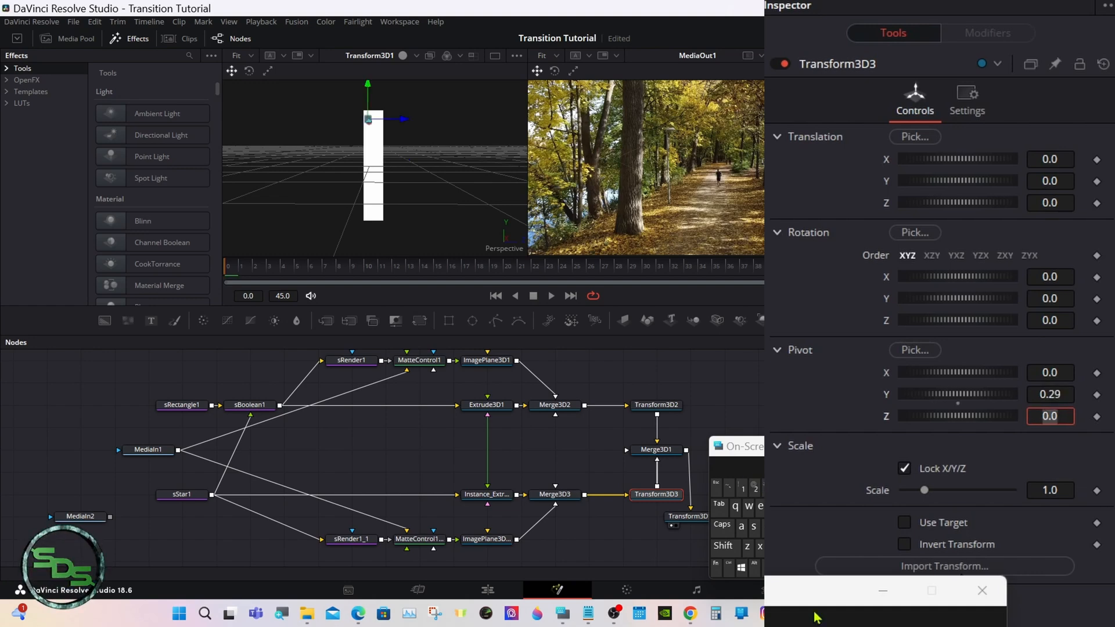
{"action": "left_click", "coordinate": [1045, 395]}
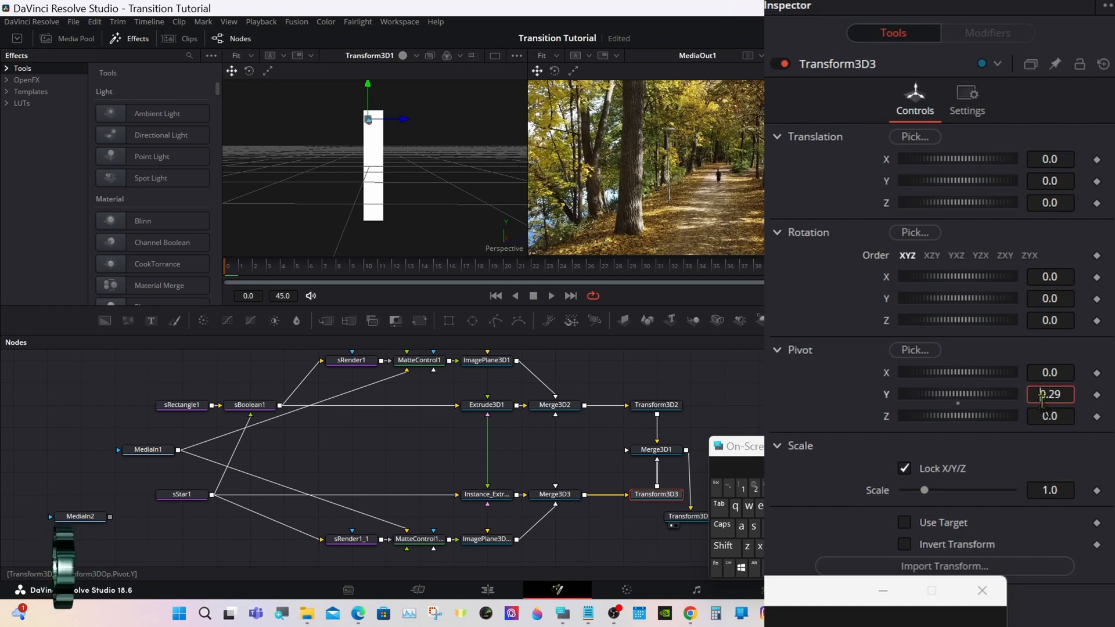
{"action": "type", "text": "-"}
{"action": "key", "text": "Tab"}
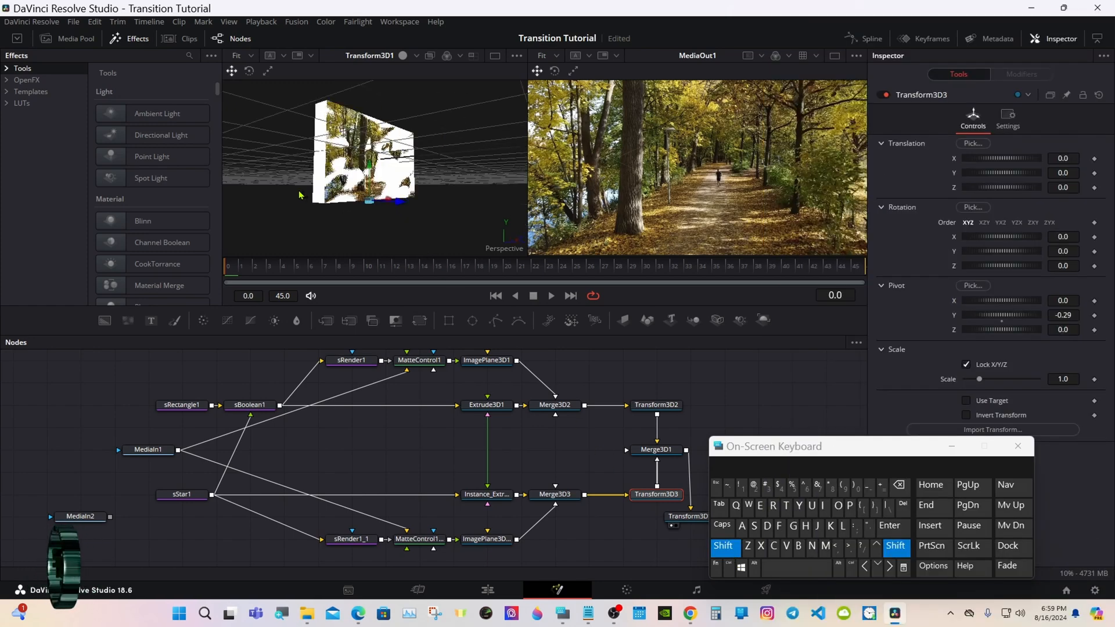
Step: Set ImagePlane3D1's Z translation to 0.101 to lift the image slightly off the extruded face
{"action": "left_click_drag", "start_coordinate": [299, 192], "coordinate": [223, 196]}
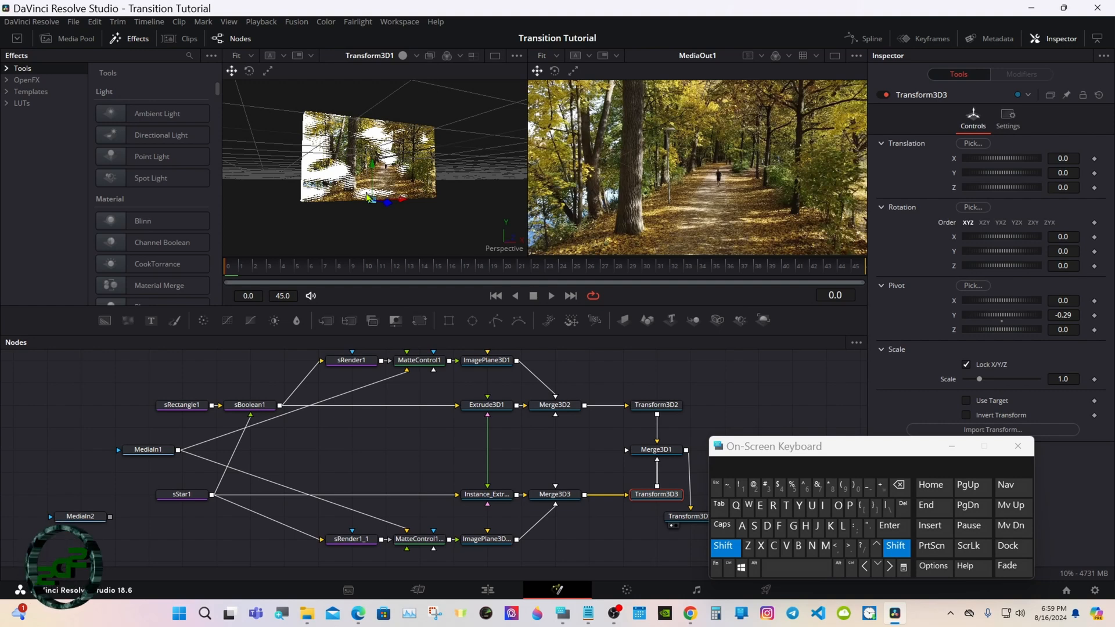
{"action": "left_click", "coordinate": [726, 547]}
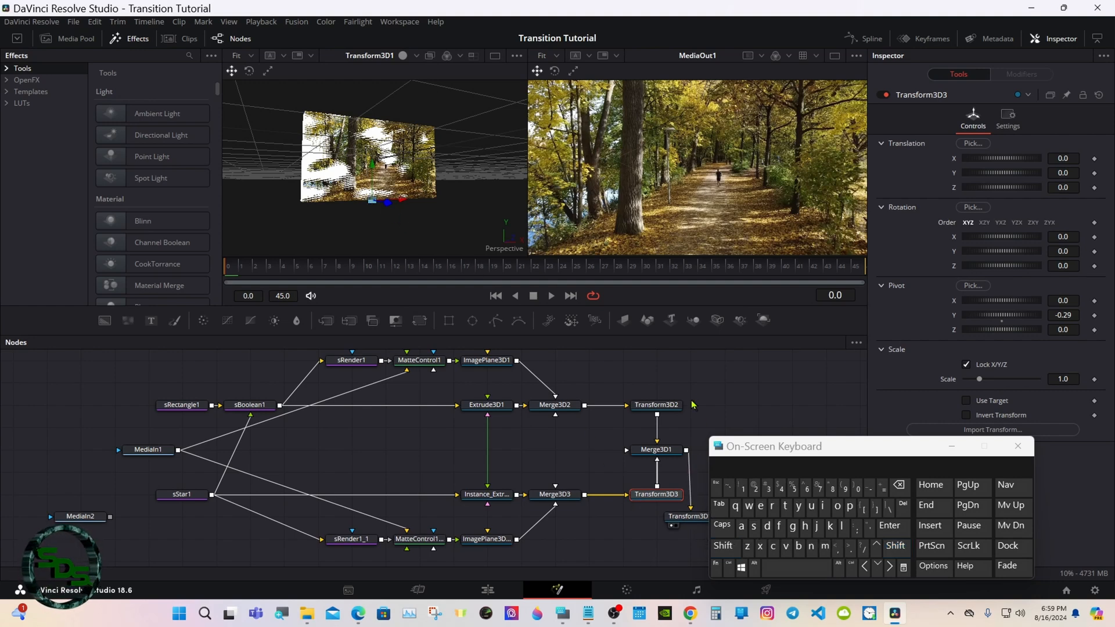
{"action": "left_click", "coordinate": [493, 361]}
{"action": "left_click", "coordinate": [1065, 187]}
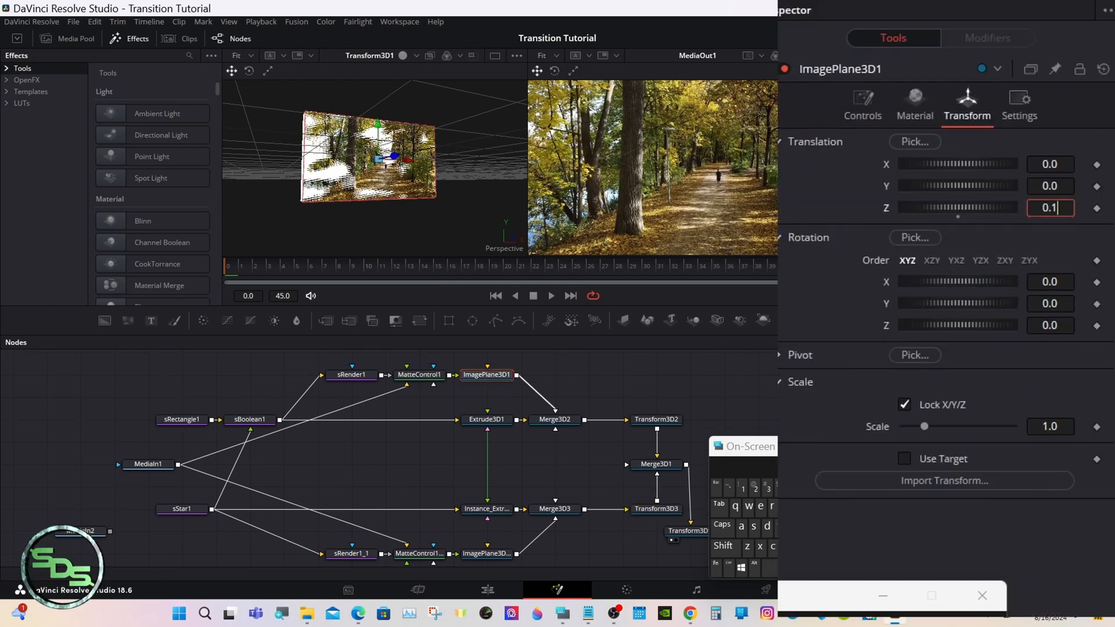
{"action": "type", "text": "01"}
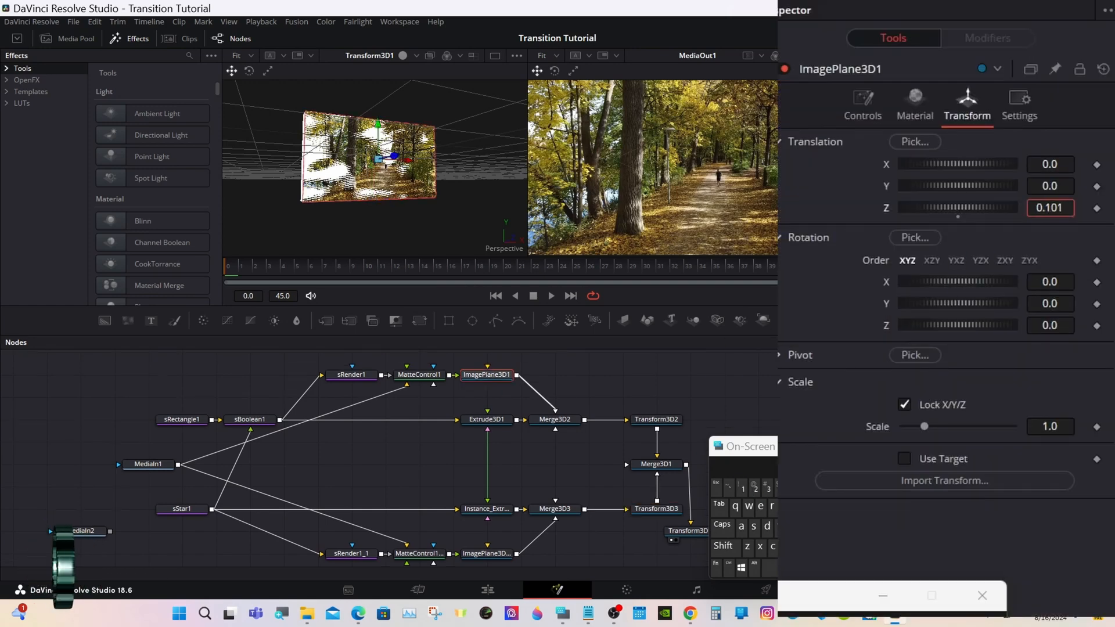
{"action": "key", "text": "Tab"}
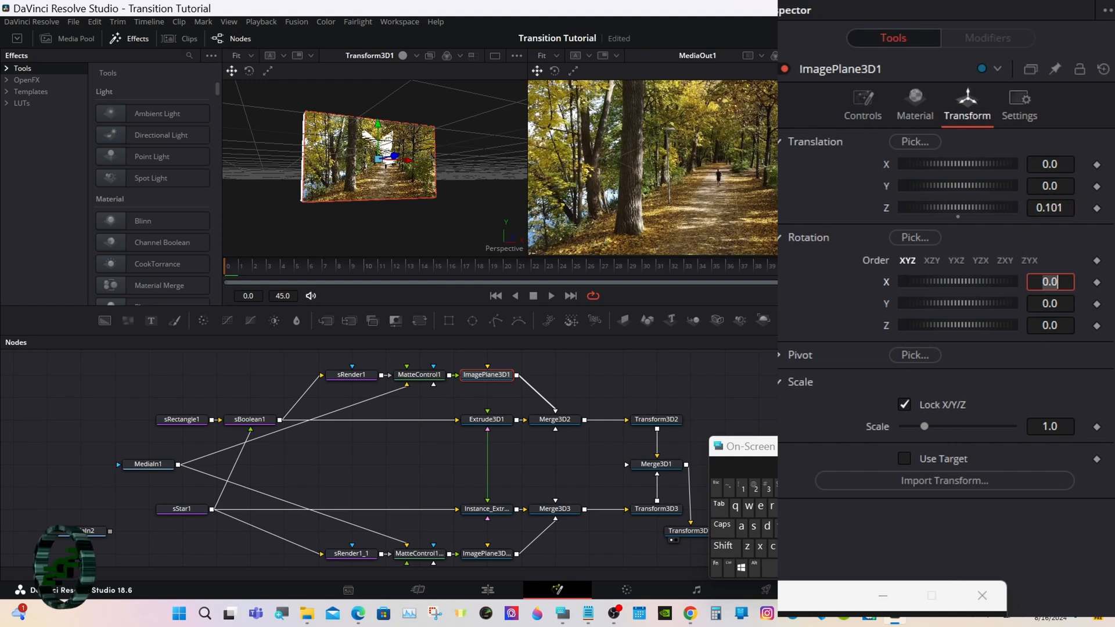
Step: Set ImagePlane3D1_1's Z translation to 0.101 to match the image plane of the rectangle branch
{"action": "left_click", "coordinate": [506, 552]}
{"action": "scroll", "coordinate": [522, 540], "scroll_direction": "down", "scroll_amount": 1}
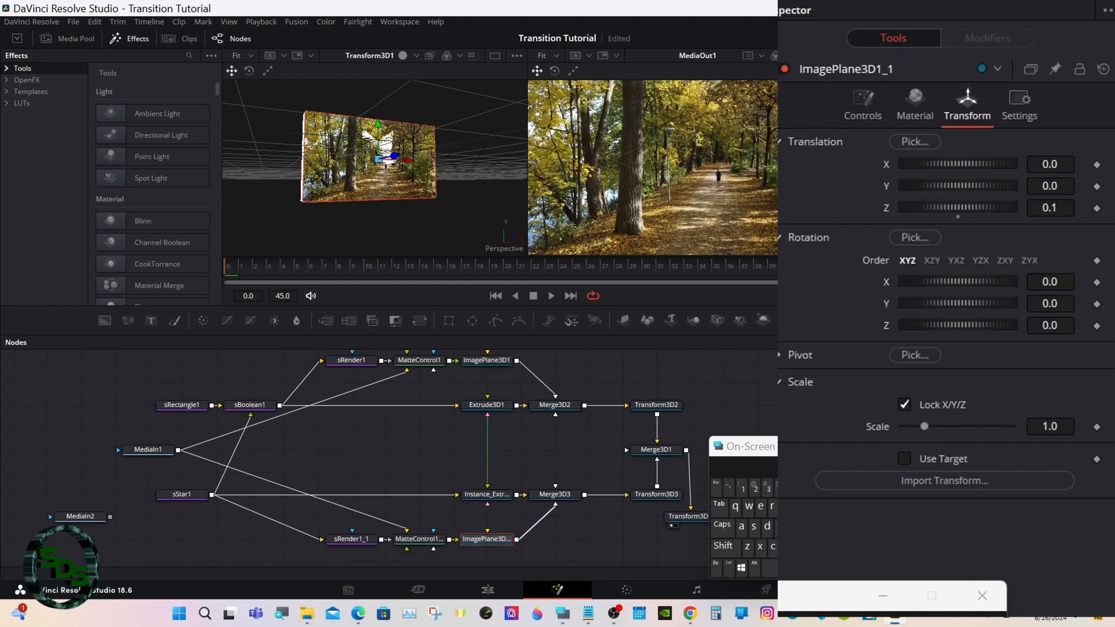
{"action": "left_click", "coordinate": [1052, 208]}
{"action": "type", "text": "0"}
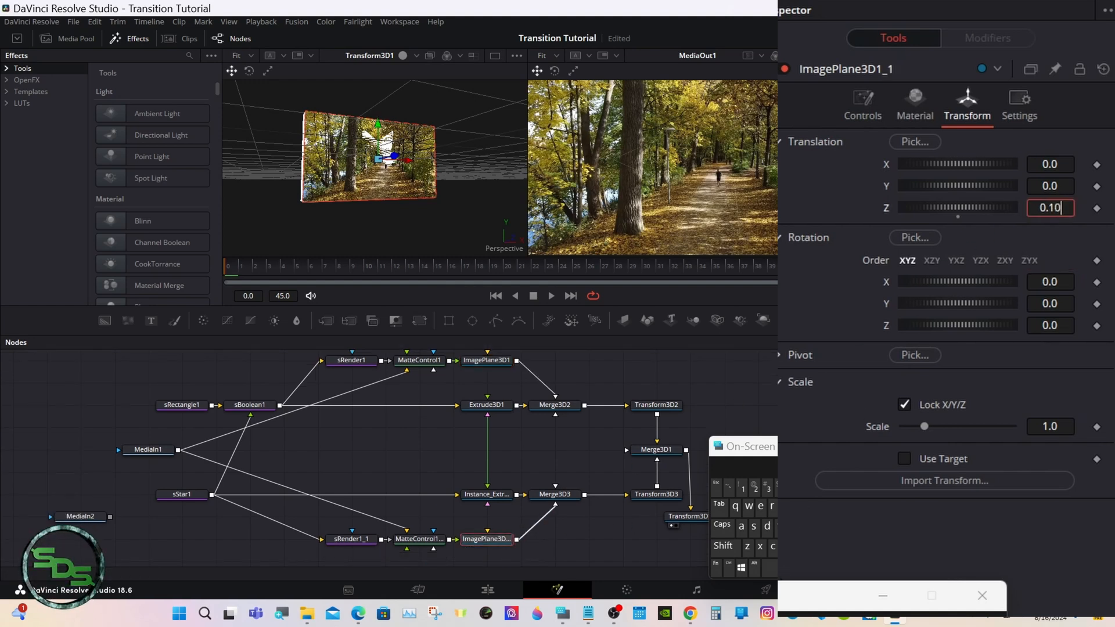
{"action": "type", "text": "1"}
{"action": "key", "text": "Tab"}
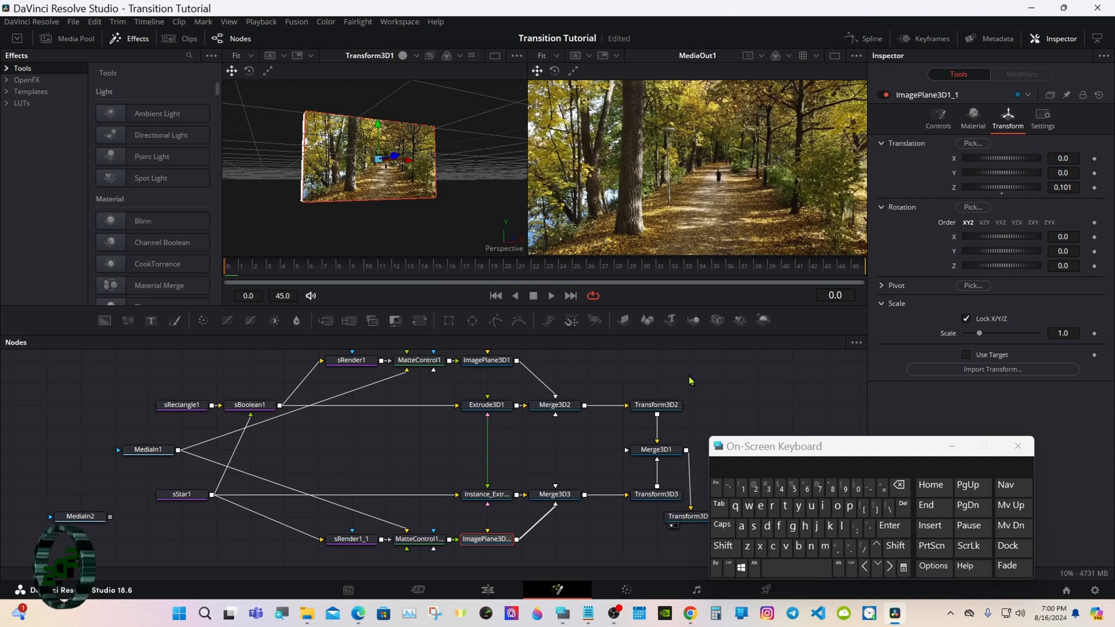
Step: Reposition the Transform3D1 node beside Merge3D1 so both nodes line up in the node graph
{"action": "left_click", "coordinate": [657, 494]}
{"action": "left_click_drag", "start_coordinate": [740, 447], "coordinate": [813, 459]}
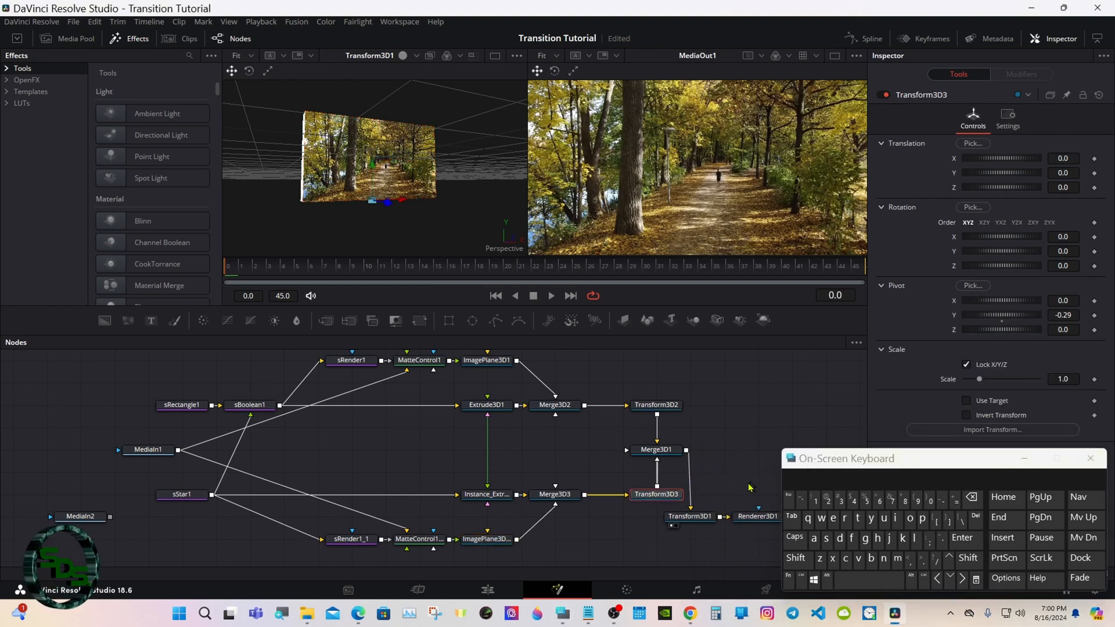
{"action": "left_click_drag", "start_coordinate": [689, 517], "coordinate": [724, 450]}
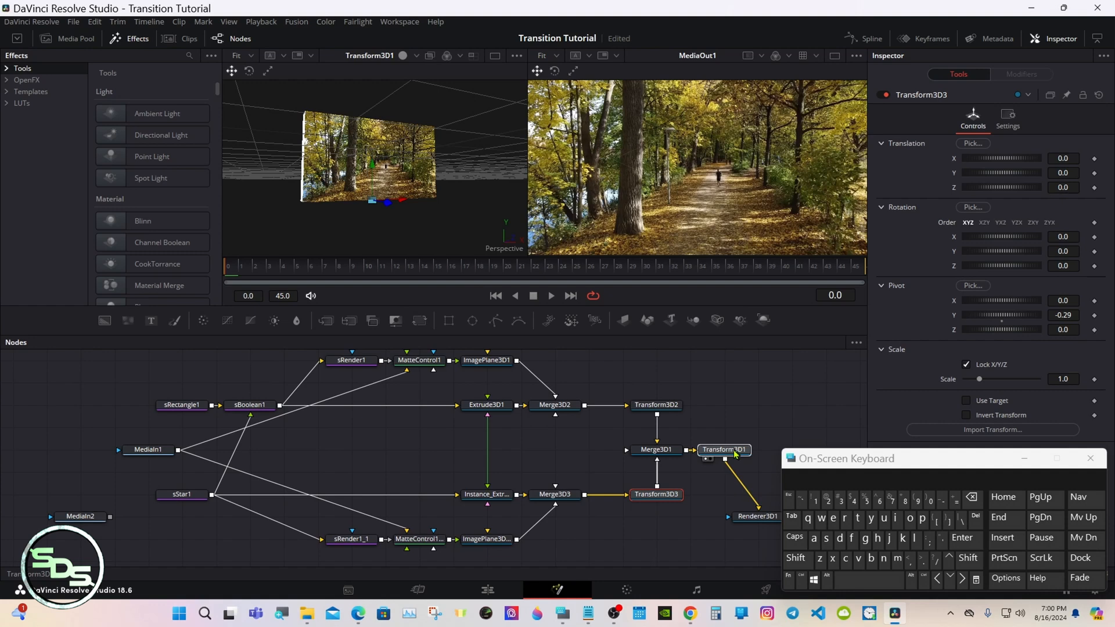
Step: Set the Z pivot of Transform3D3 to 0.05, midway through the shape's depth, and test the hinge with a trial X rotation
{"action": "left_click", "coordinate": [668, 497]}
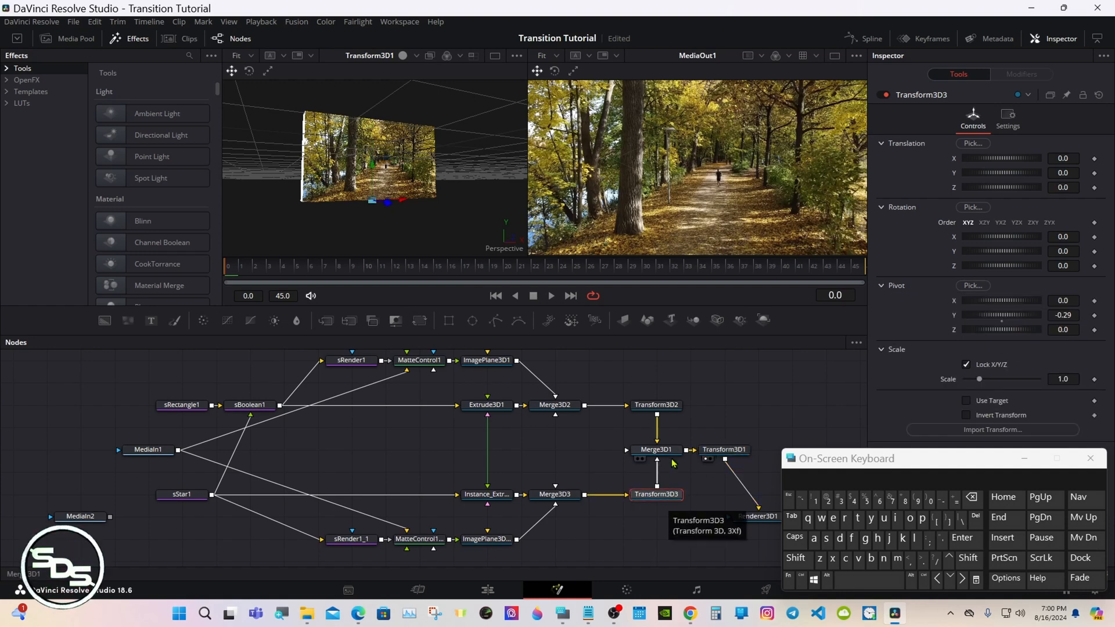
{"action": "left_click", "coordinate": [793, 563]}
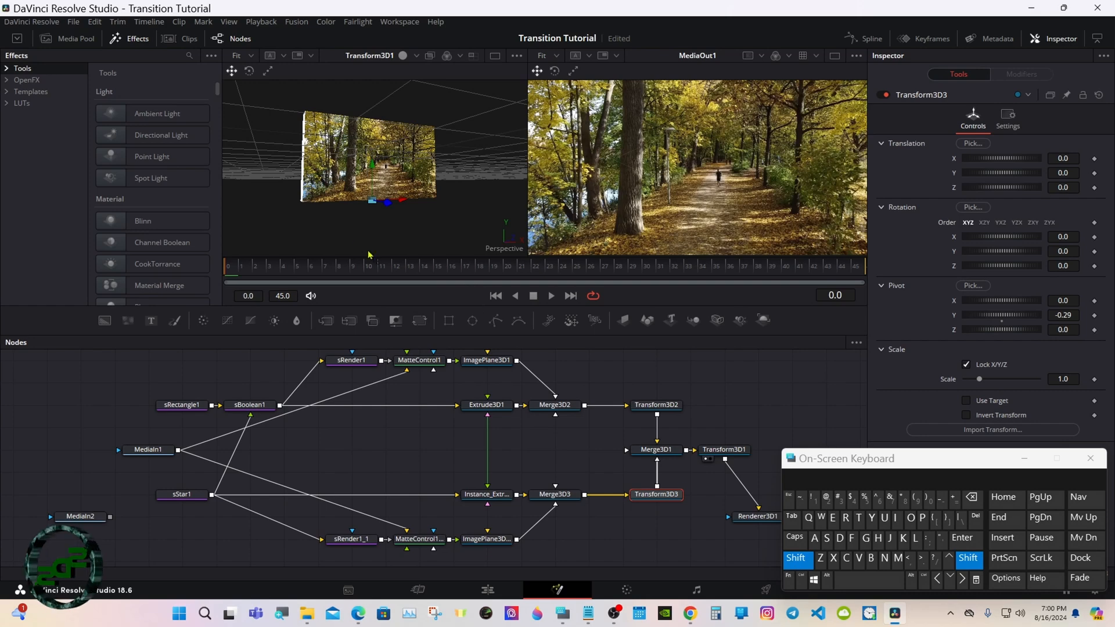
{"action": "left_click_drag", "start_coordinate": [369, 252], "coordinate": [553, 239]}
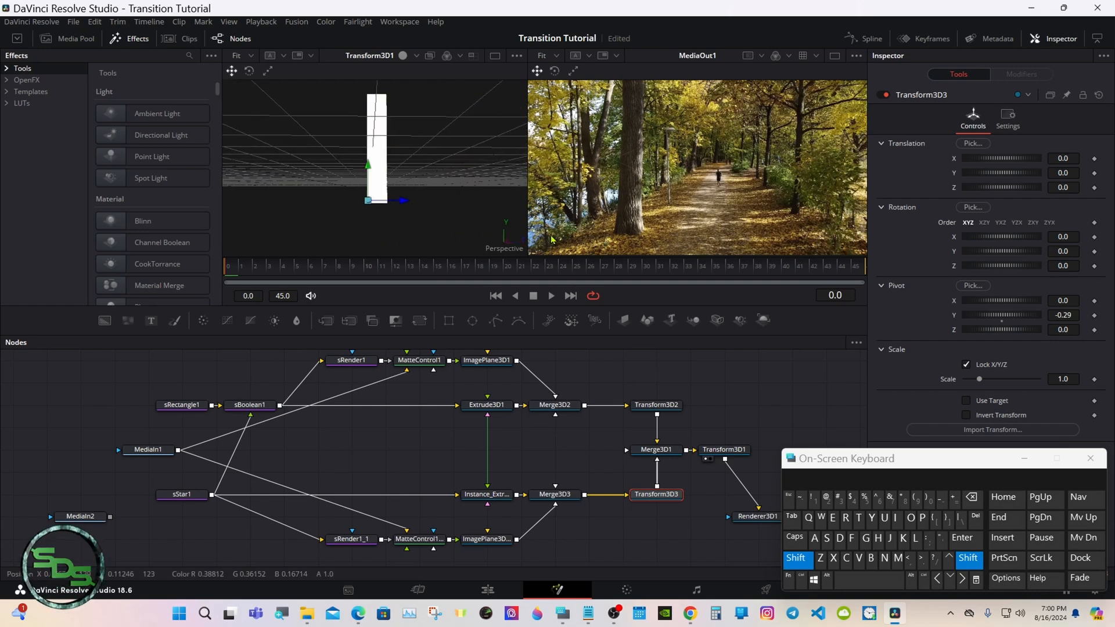
{"action": "left_click", "coordinate": [795, 559]}
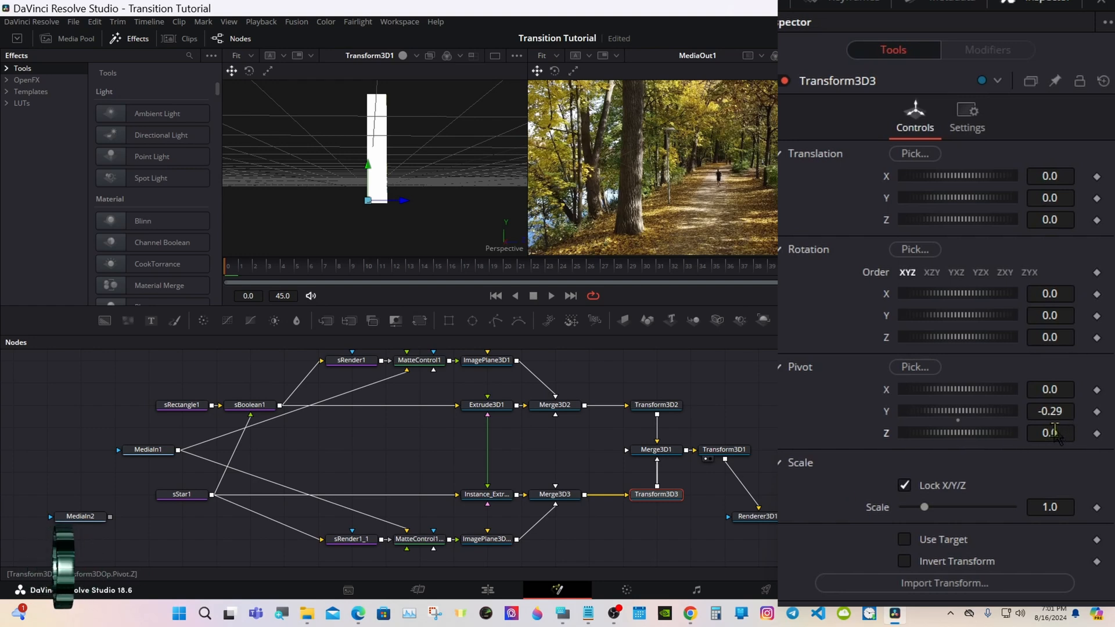
{"action": "left_click_drag", "start_coordinate": [1068, 433], "coordinate": [1068, 433]}
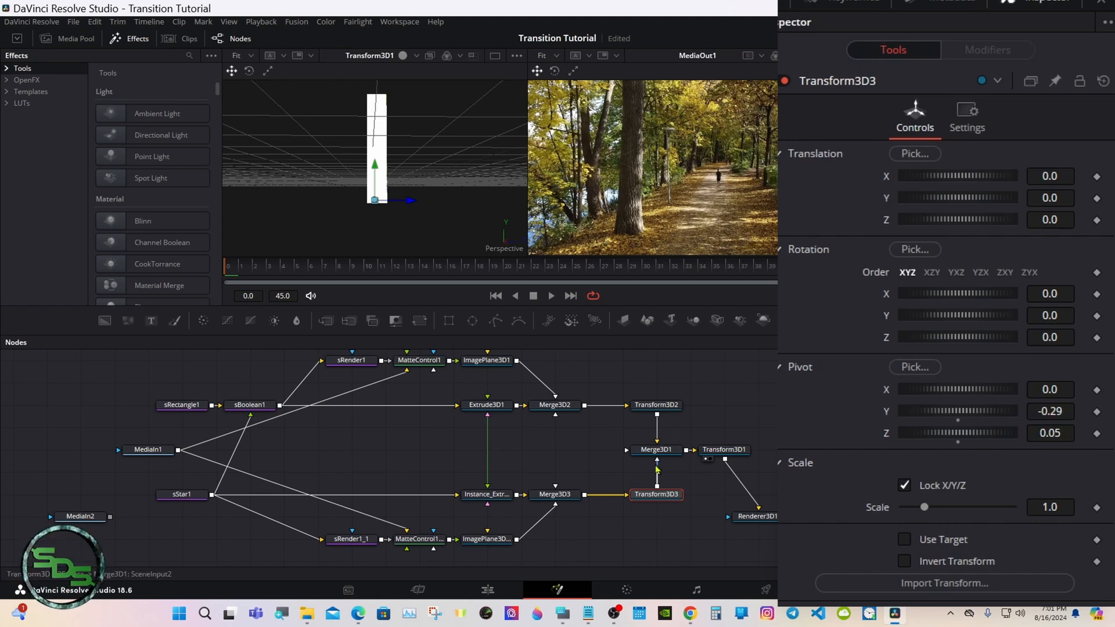
{"action": "left_click_drag", "start_coordinate": [959, 294], "coordinate": [936, 297]}
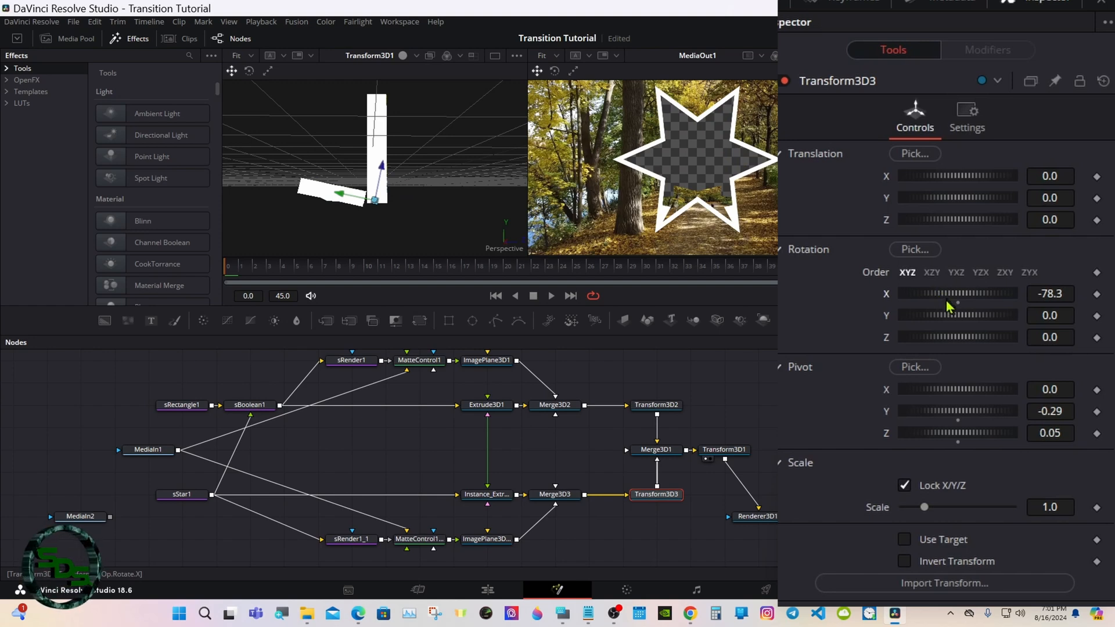
{"action": "key", "text": "ctrl+z"}
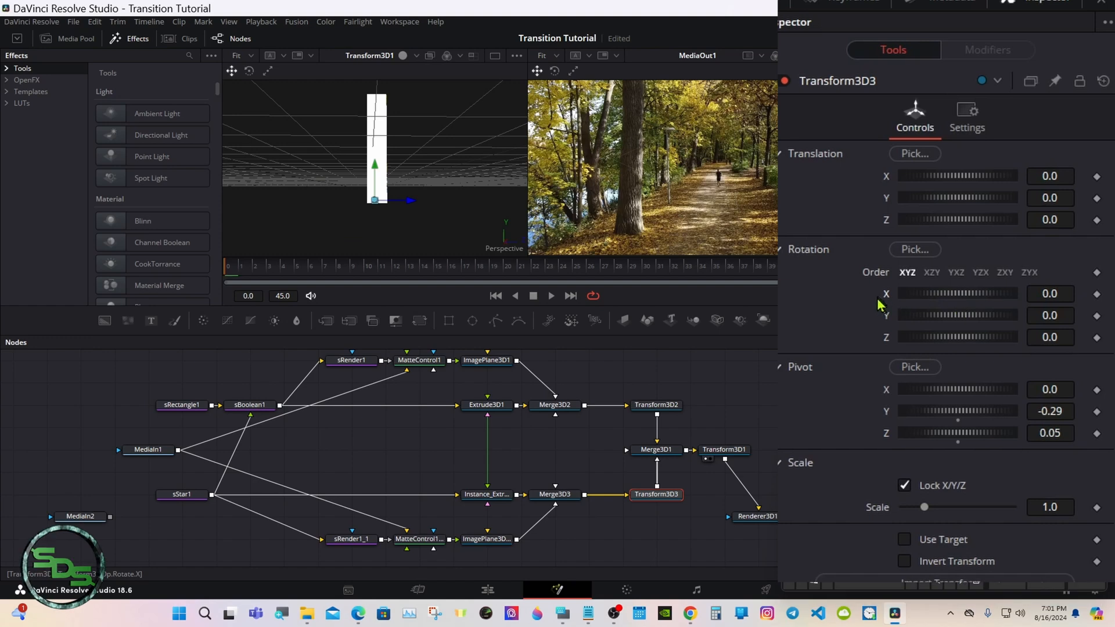
Step: Modify the X rotation of Transform3D3 with Anim Curves
{"action": "right_click", "coordinate": [884, 298]}
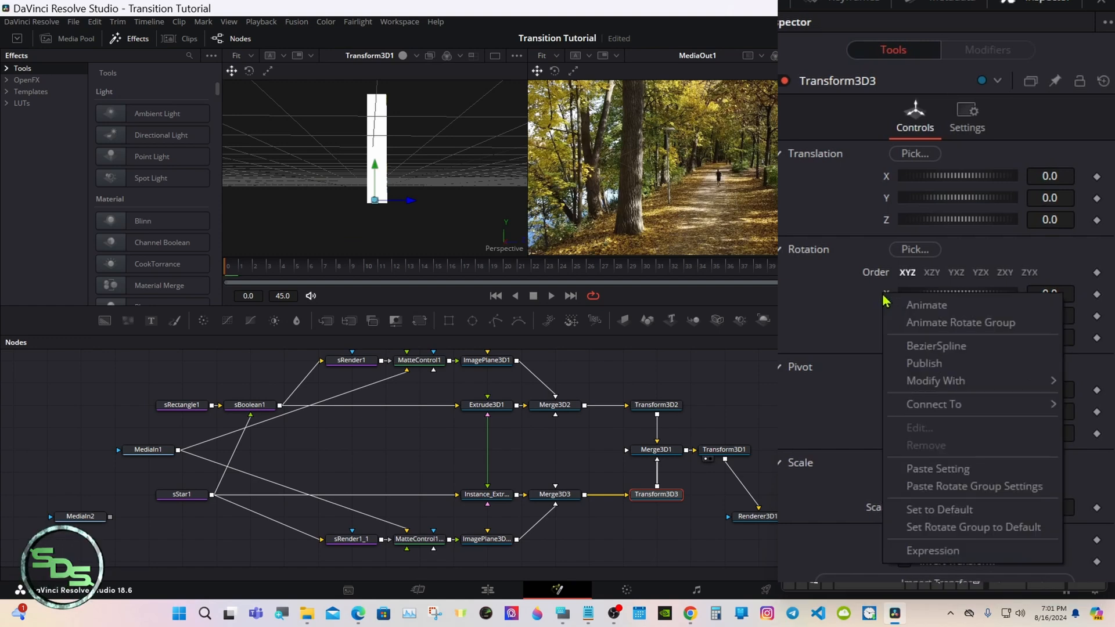
{"action": "mouse_move", "coordinate": [936, 386]}
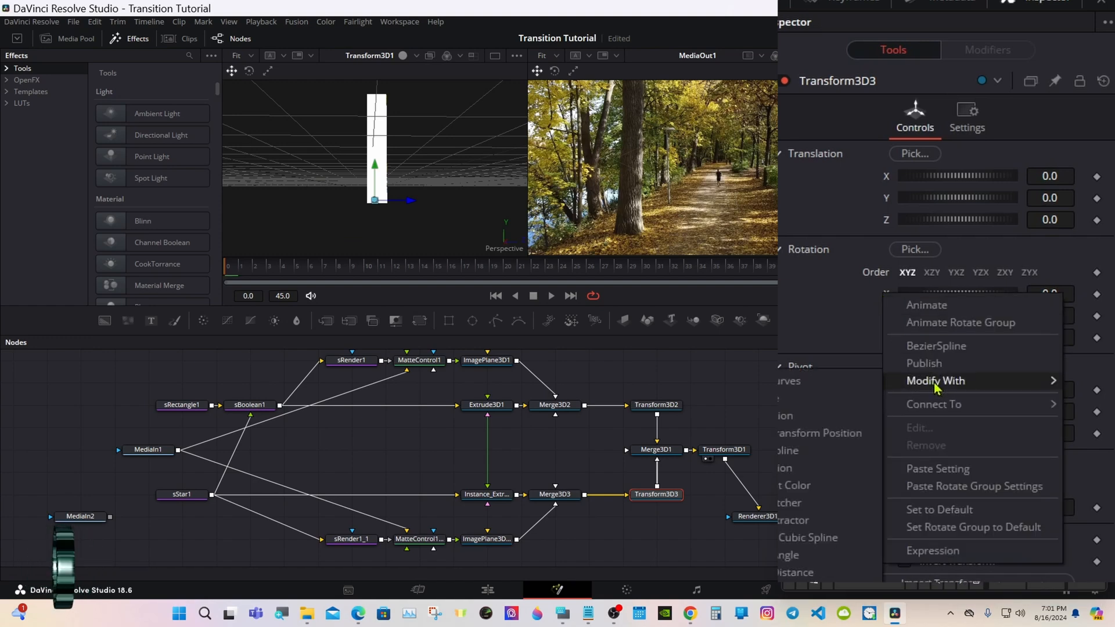
{"action": "left_click", "coordinate": [832, 388]}
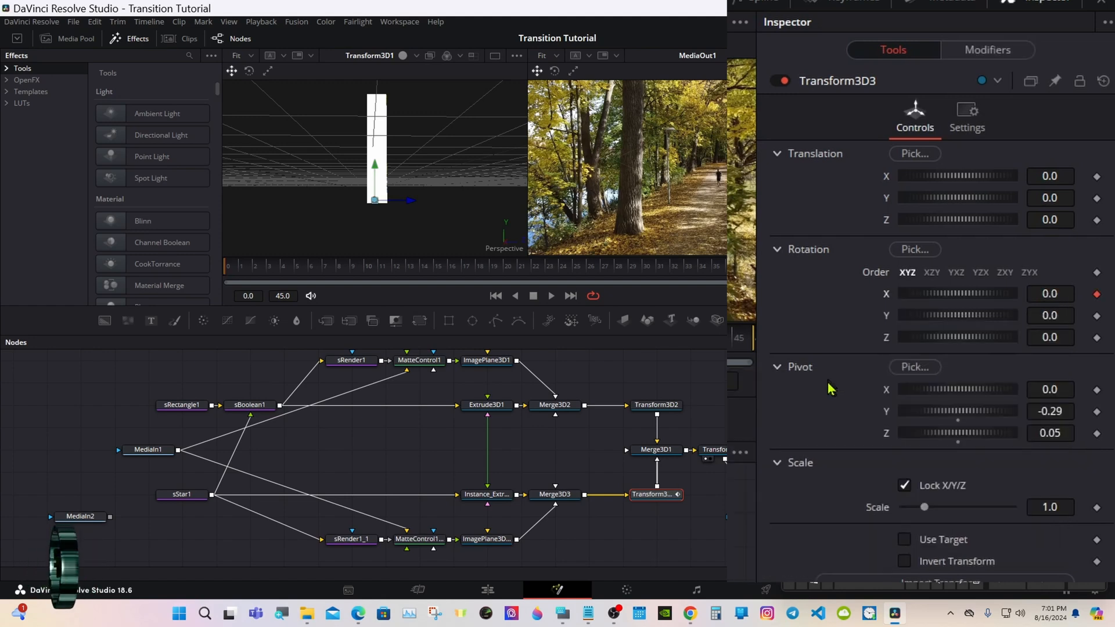
Step: Set the scale of the X rotation's Anim Curves to -180 and preview the star's swing across the timeline
{"action": "left_click", "coordinate": [987, 55]}
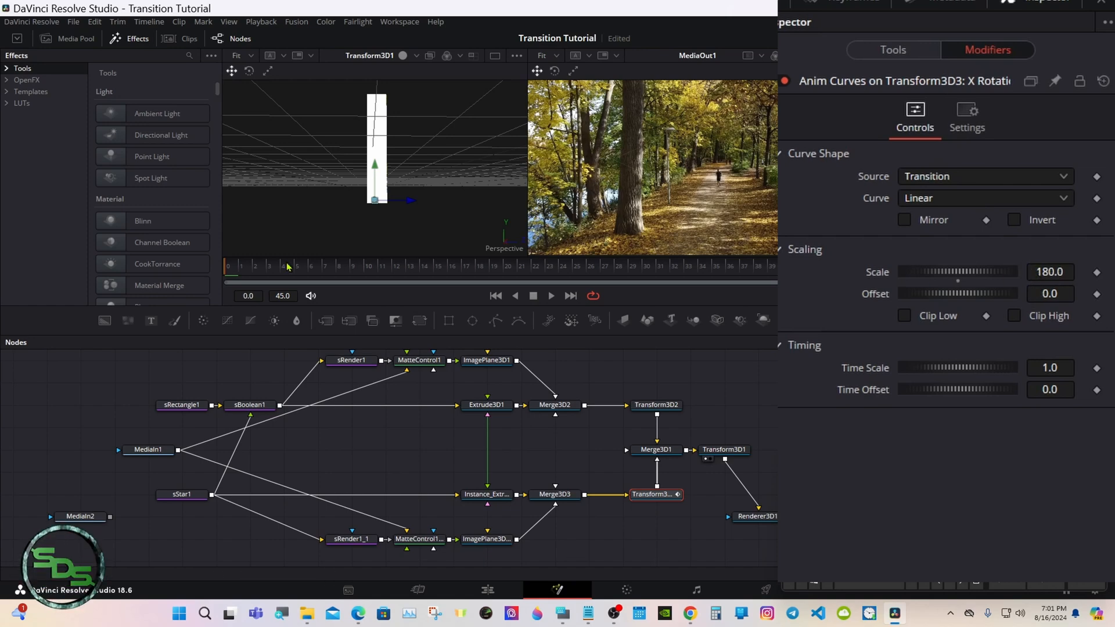
{"action": "left_click_drag", "start_coordinate": [286, 266], "coordinate": [406, 267]}
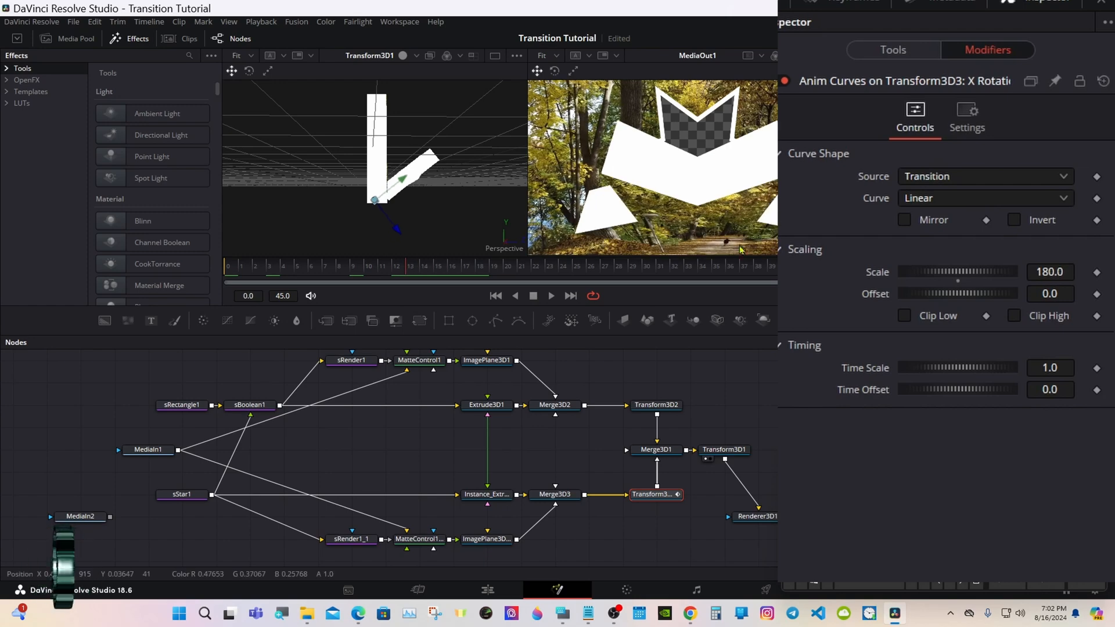
{"action": "left_click", "coordinate": [1038, 272]}
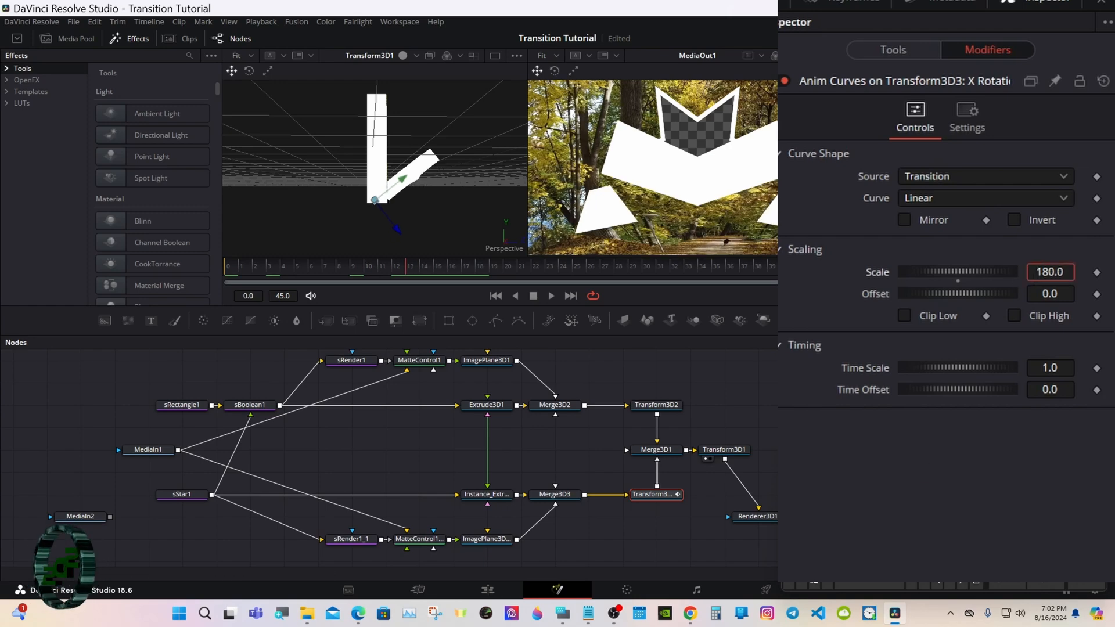
{"action": "type", "text": "-180"}
{"action": "key", "text": "Tab"}
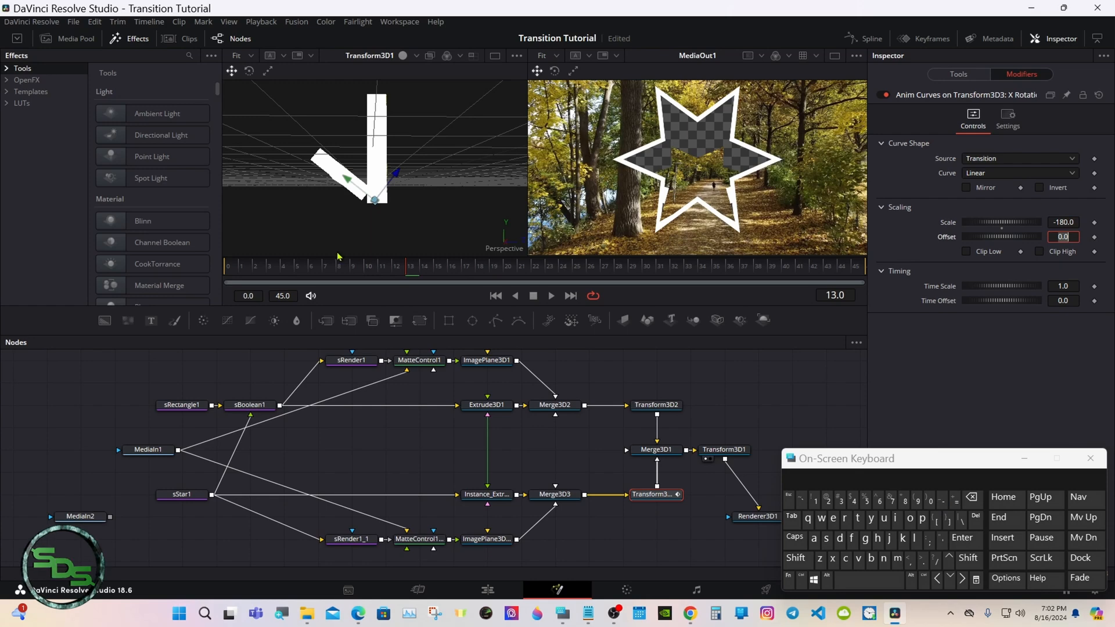
{"action": "left_click", "coordinate": [254, 265]}
{"action": "left_click_drag", "start_coordinate": [255, 266], "coordinate": [908, 262]}
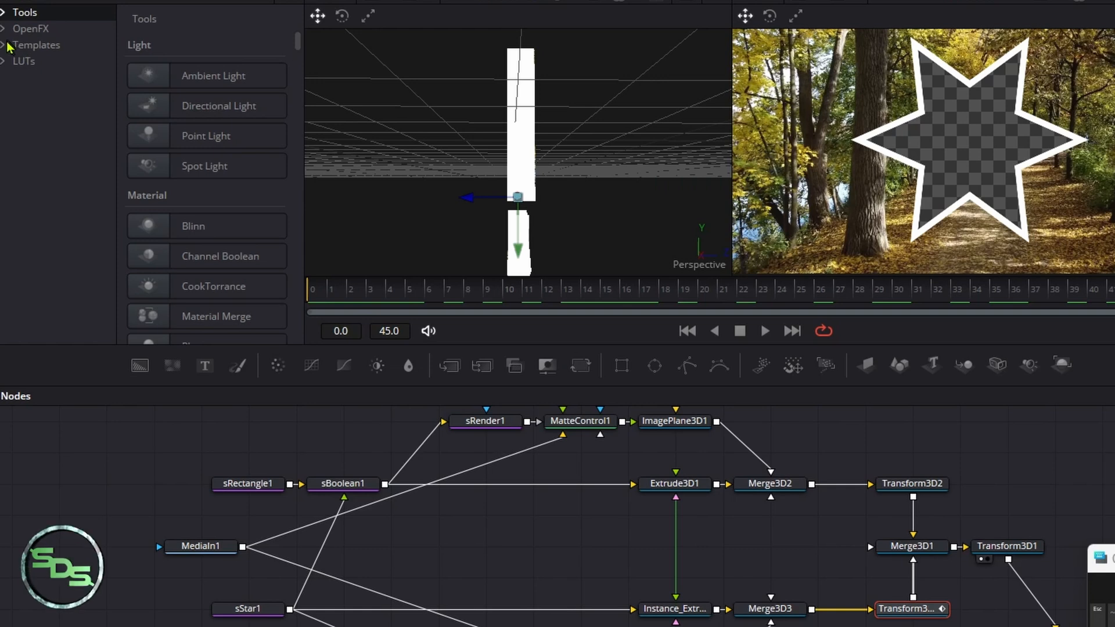
Step: Add the Chrome shader from the Fusion shader templates to the node graph between the two extrude nodes
{"action": "left_click", "coordinate": [5, 45]}
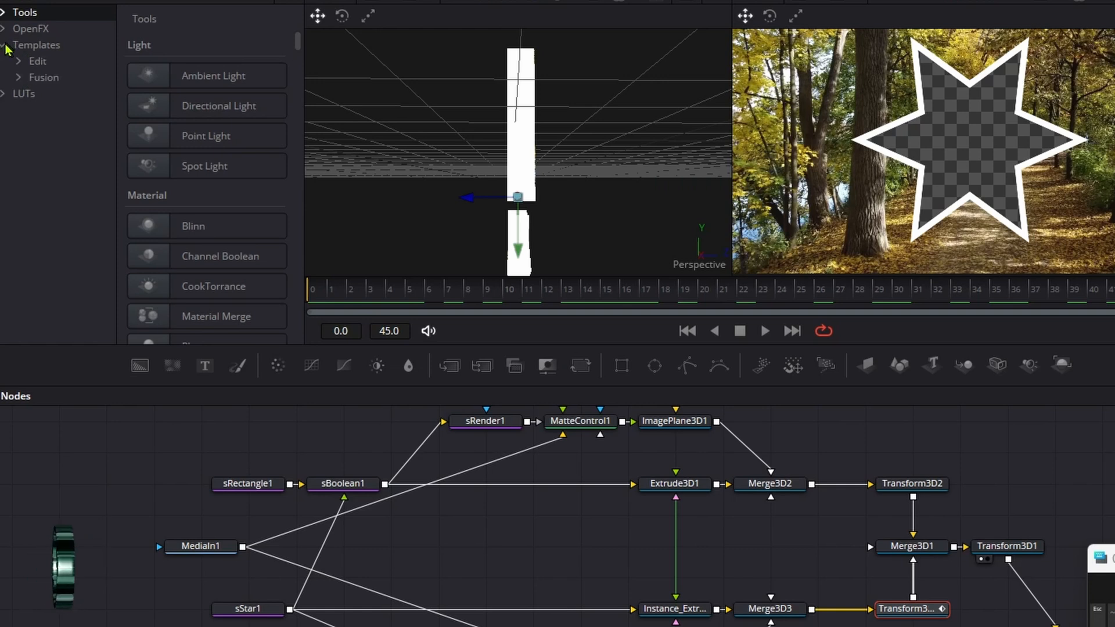
{"action": "left_click", "coordinate": [19, 78]}
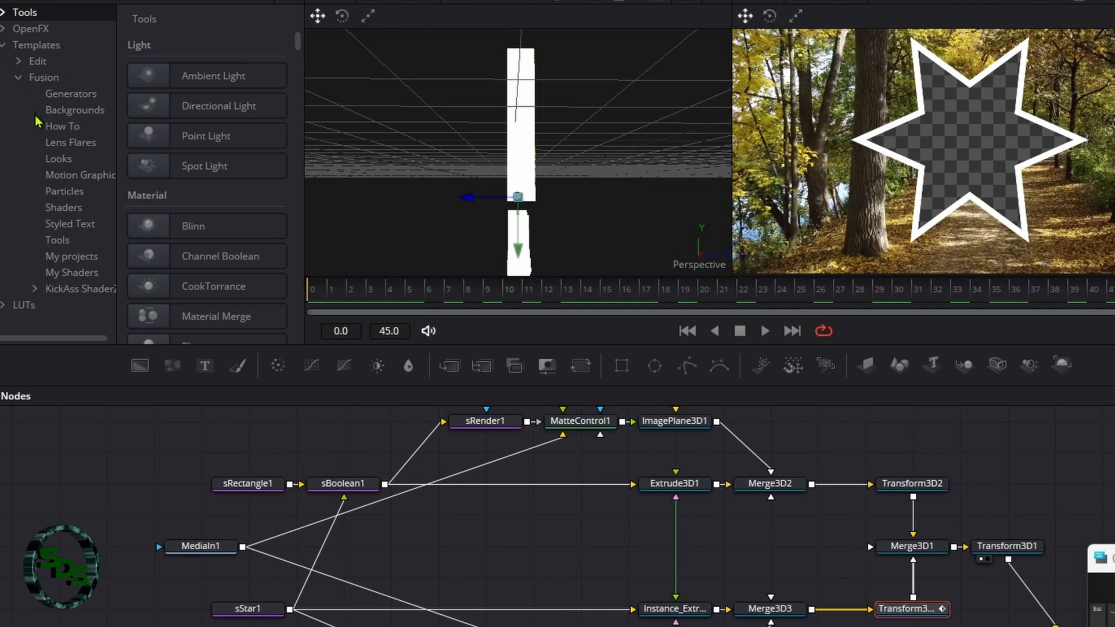
{"action": "left_click", "coordinate": [87, 209]}
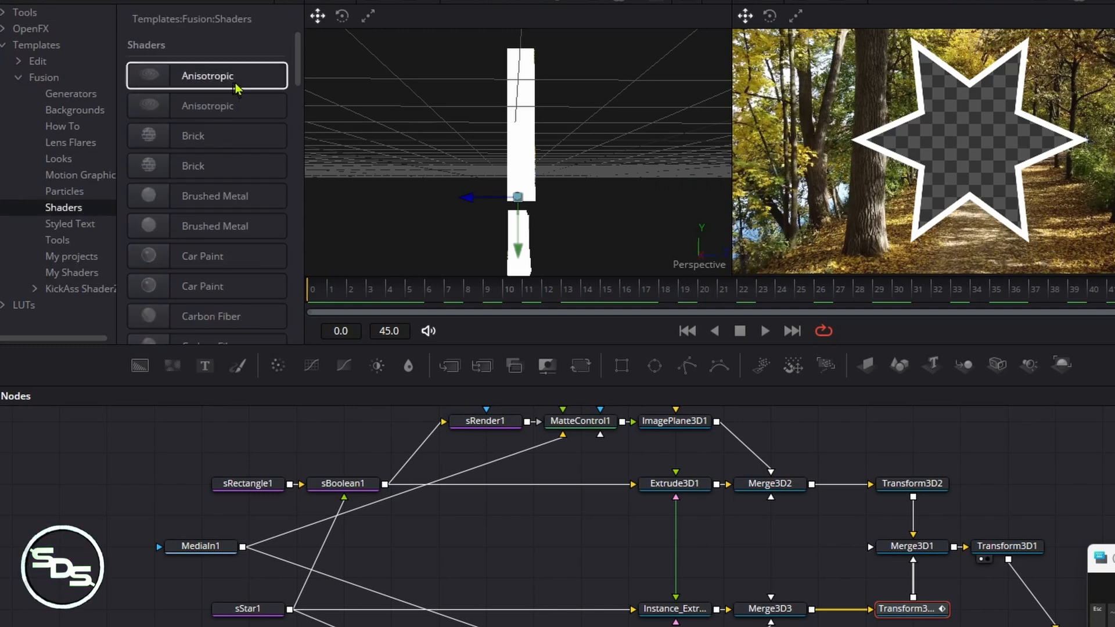
{"action": "left_click_drag", "start_coordinate": [298, 74], "coordinate": [300, 97]}
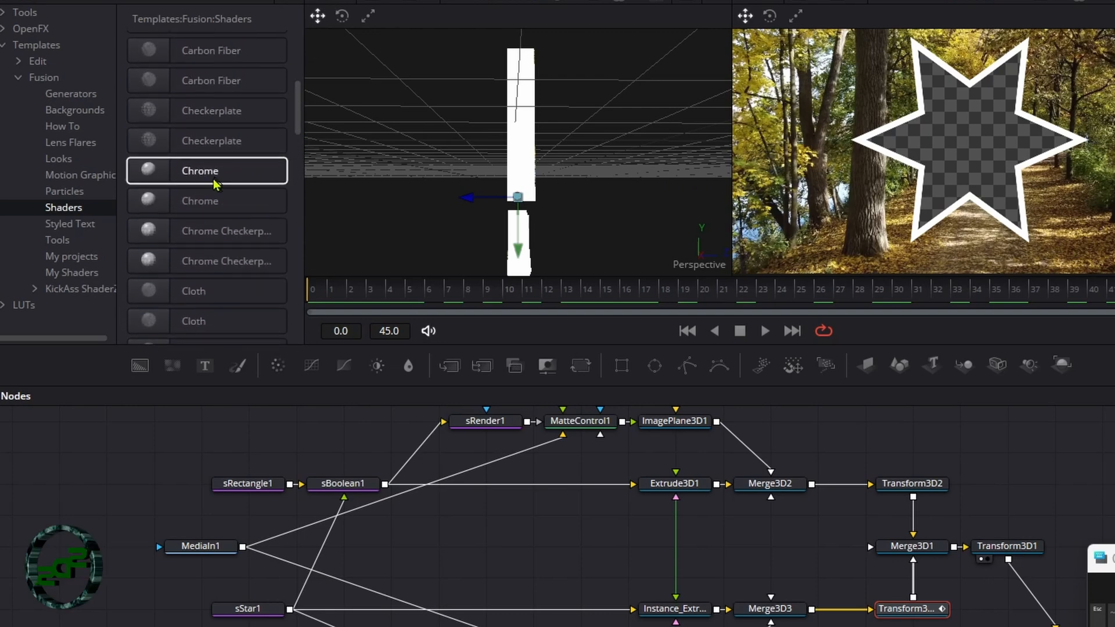
{"action": "left_click_drag", "start_coordinate": [219, 177], "coordinate": [615, 557]}
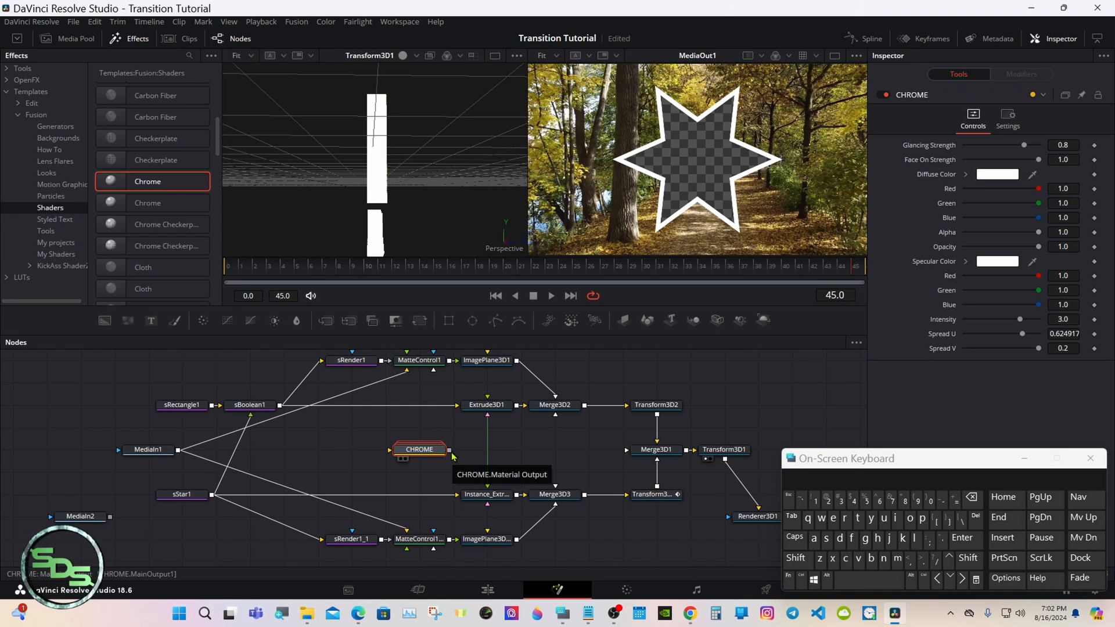
Step: Connect the CHROME material to both Extrude3D1 and its instanced extrude node, and preview the shaded shapes in motion
{"action": "left_click_drag", "start_coordinate": [450, 450], "coordinate": [487, 406]}
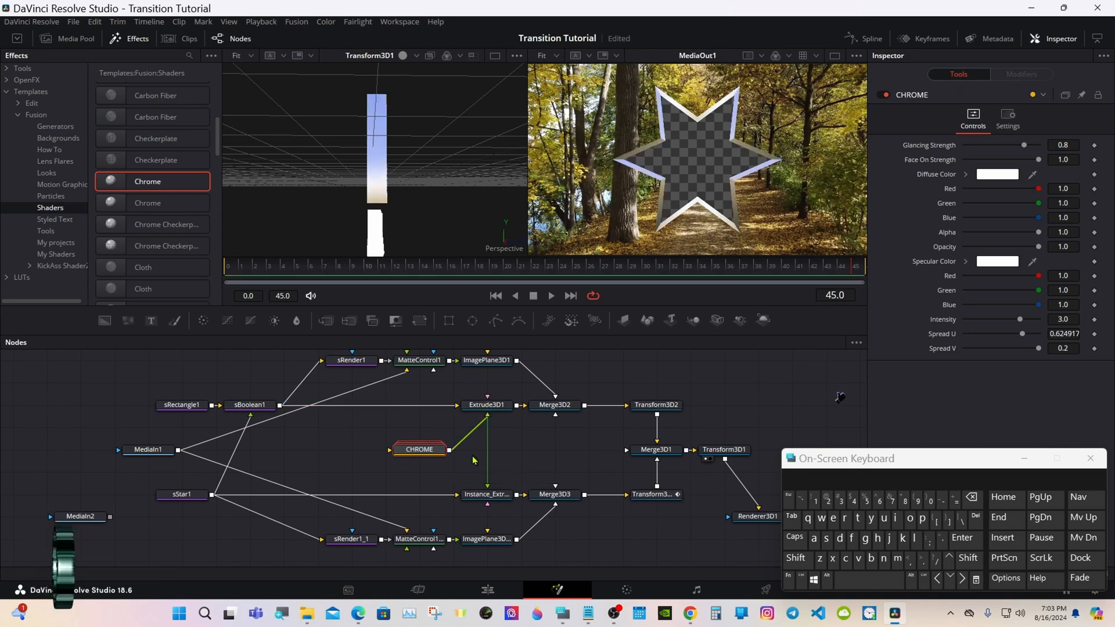
{"action": "left_click_drag", "start_coordinate": [450, 457], "coordinate": [488, 486]}
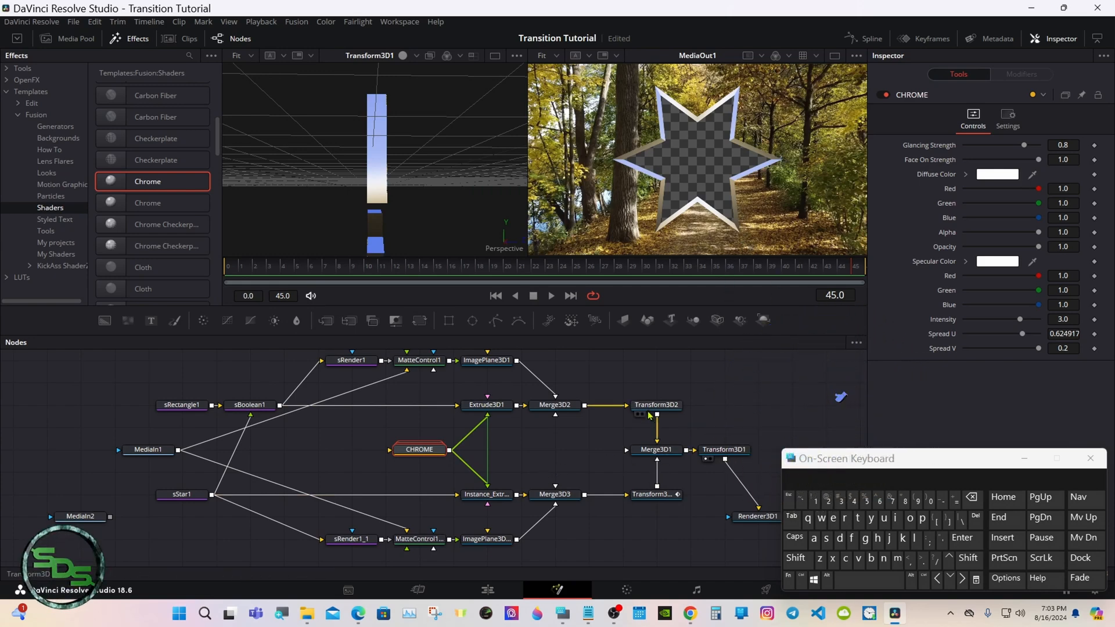
{"action": "left_click_drag", "start_coordinate": [273, 272], "coordinate": [409, 279]}
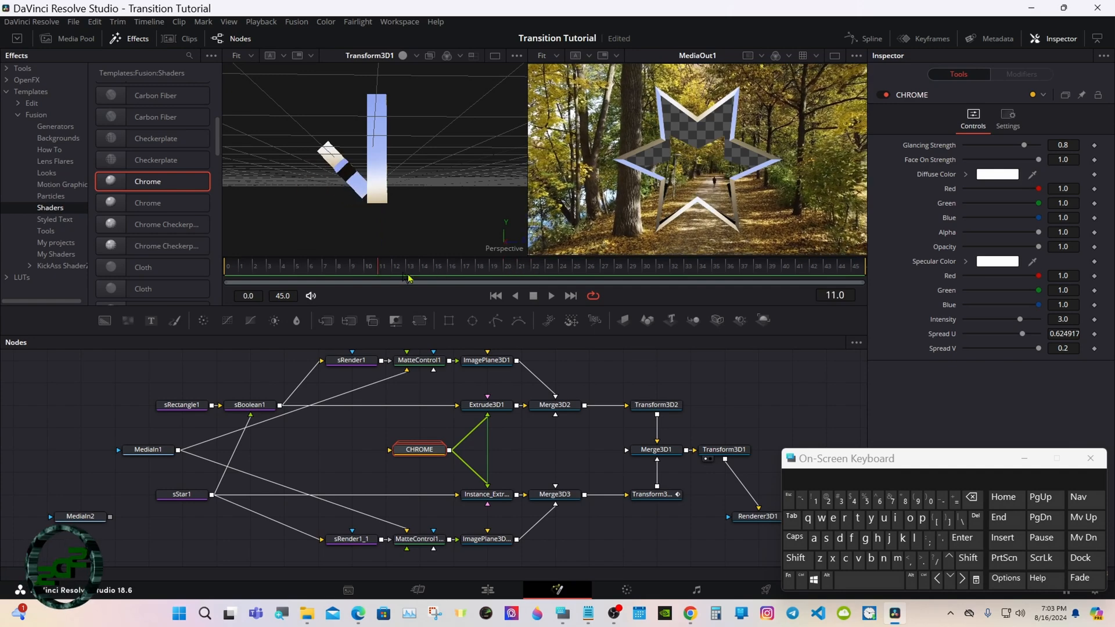
Step: Modify the Z translation of Transform3D2 with Anim Curves and set the curve's scale to 1.0
{"action": "left_click", "coordinate": [639, 406]}
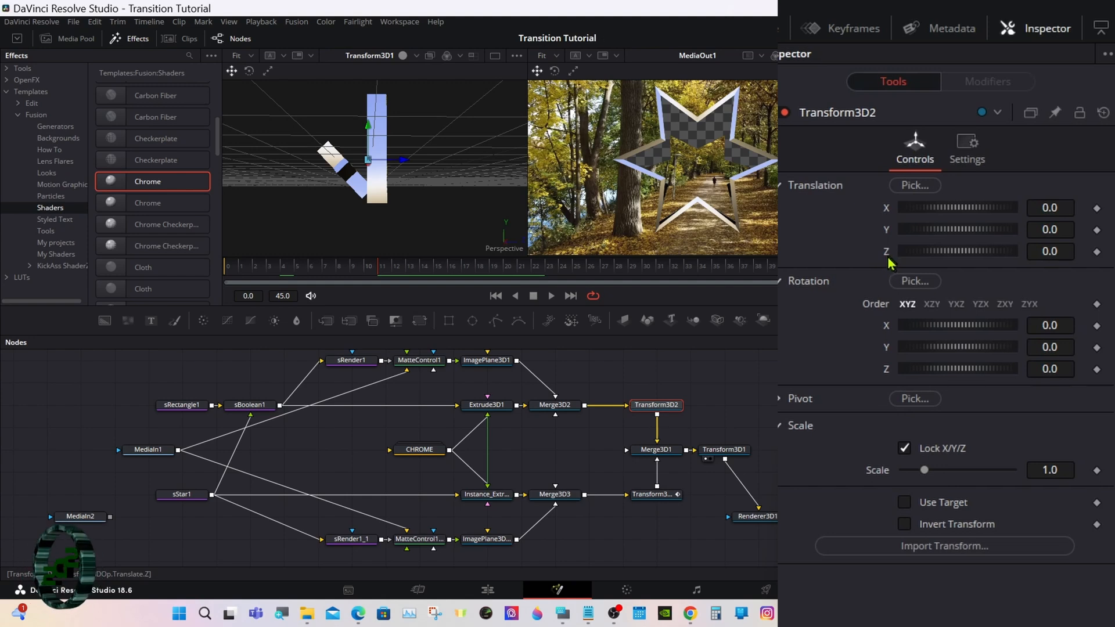
{"action": "right_click", "coordinate": [889, 260]}
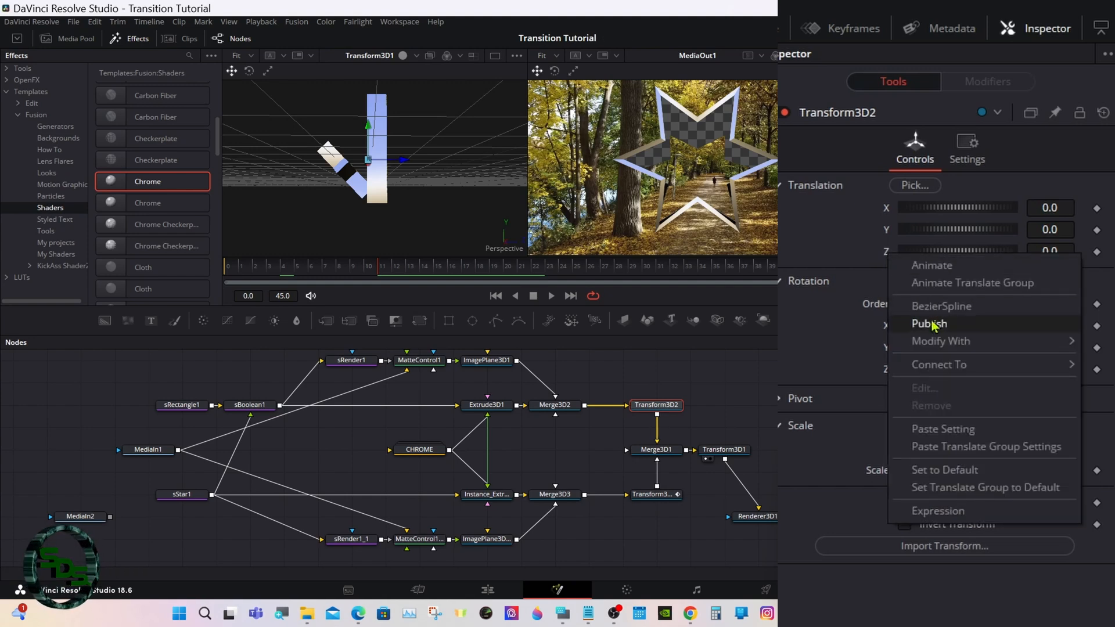
{"action": "mouse_move", "coordinate": [936, 343]}
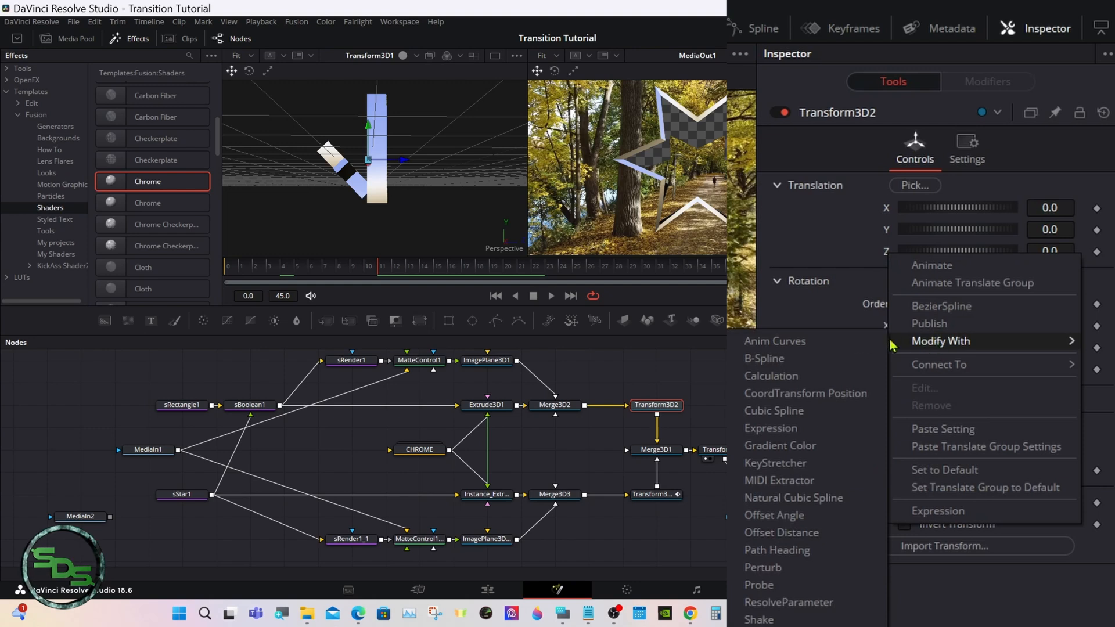
{"action": "left_click", "coordinate": [818, 344]}
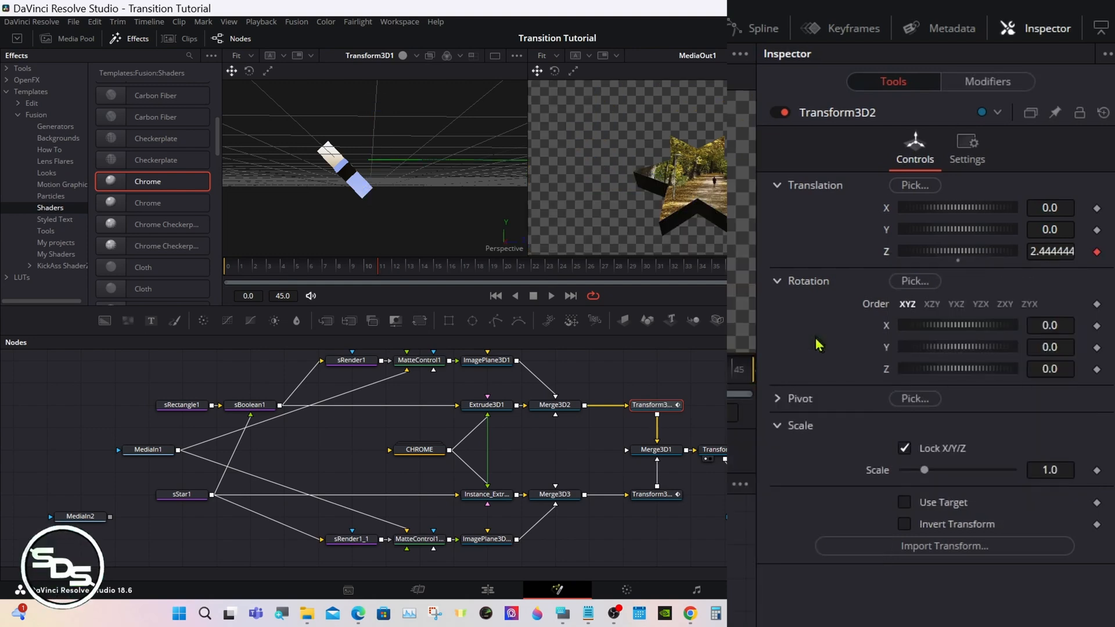
{"action": "left_click", "coordinate": [976, 87]}
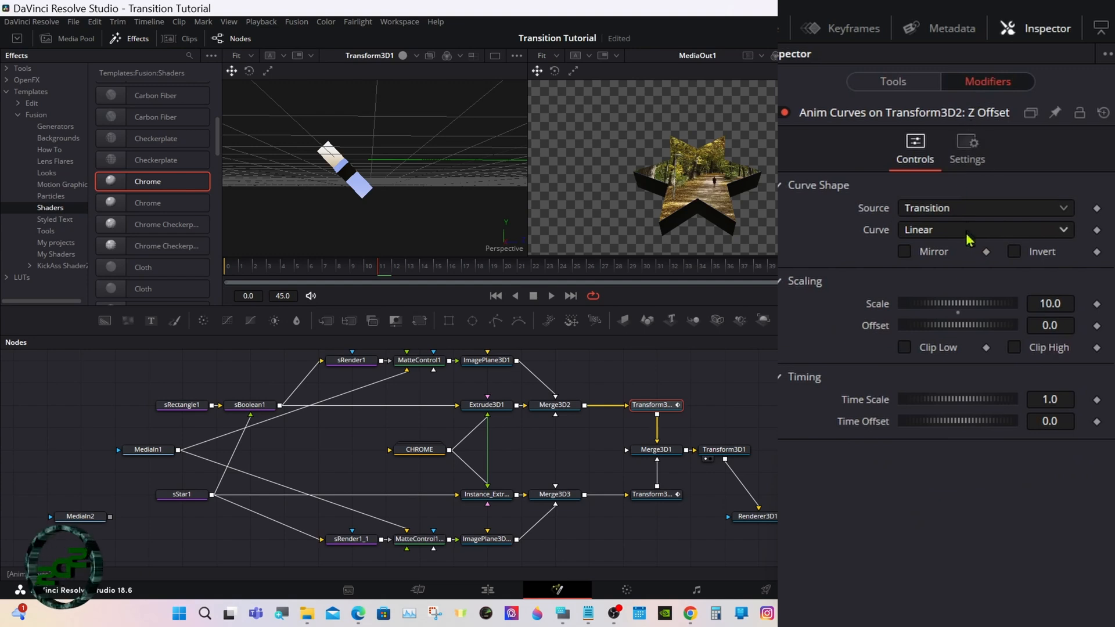
{"action": "left_click", "coordinate": [958, 315]}
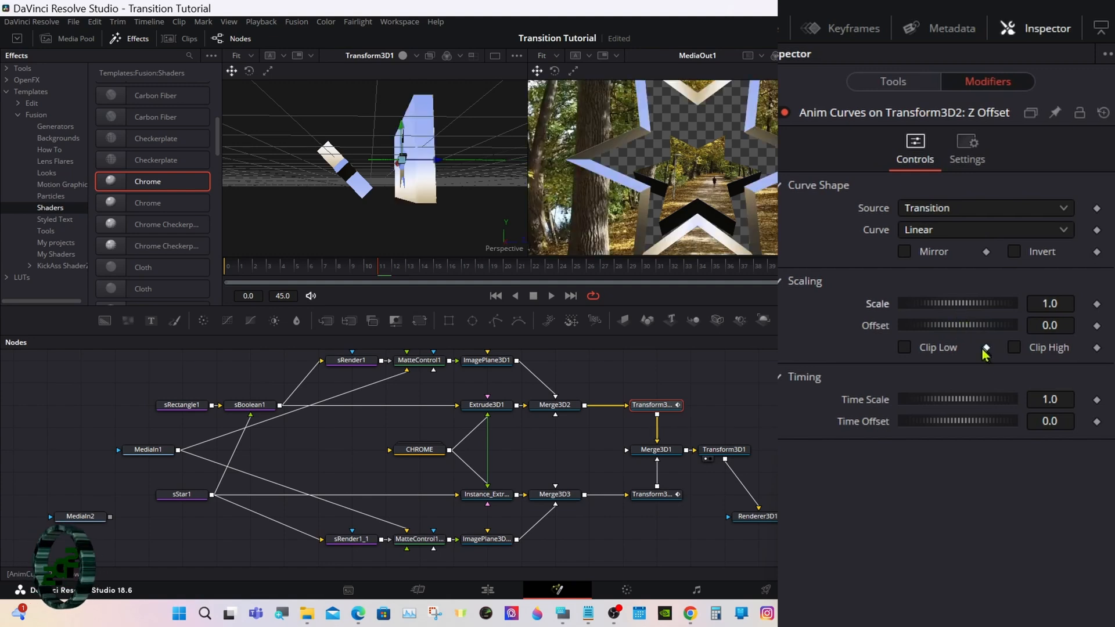
Step: Set the time offset of Transform3D2's Z translation curve to 0.4 and preview the movement over the full transition
{"action": "left_click", "coordinate": [1068, 419]}
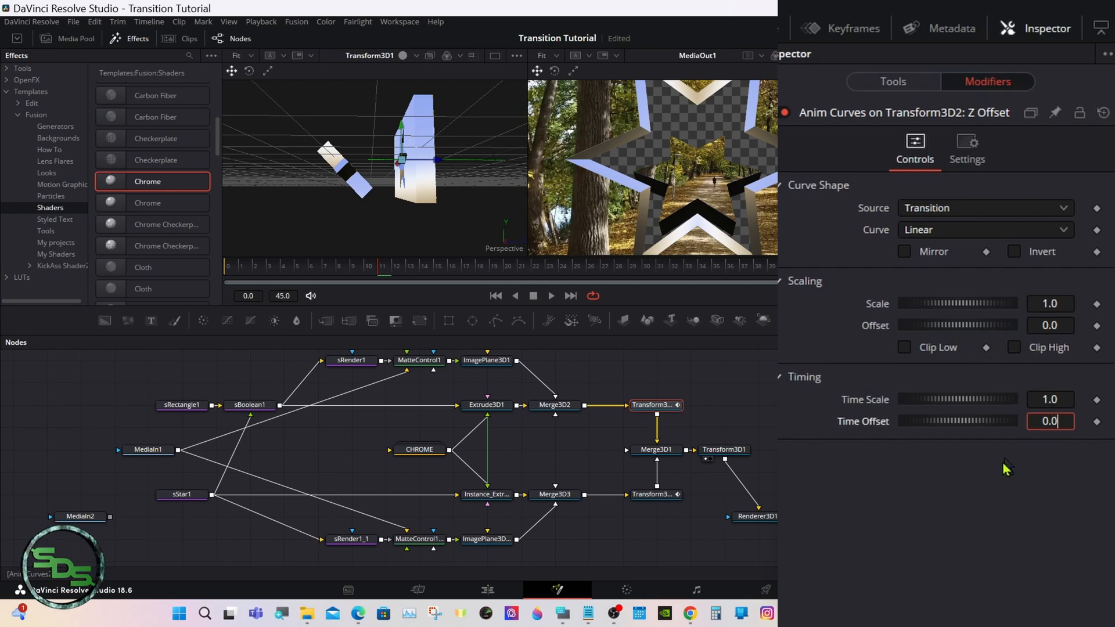
{"action": "key", "text": "BackSpace"}
{"action": "type", "text": "4"}
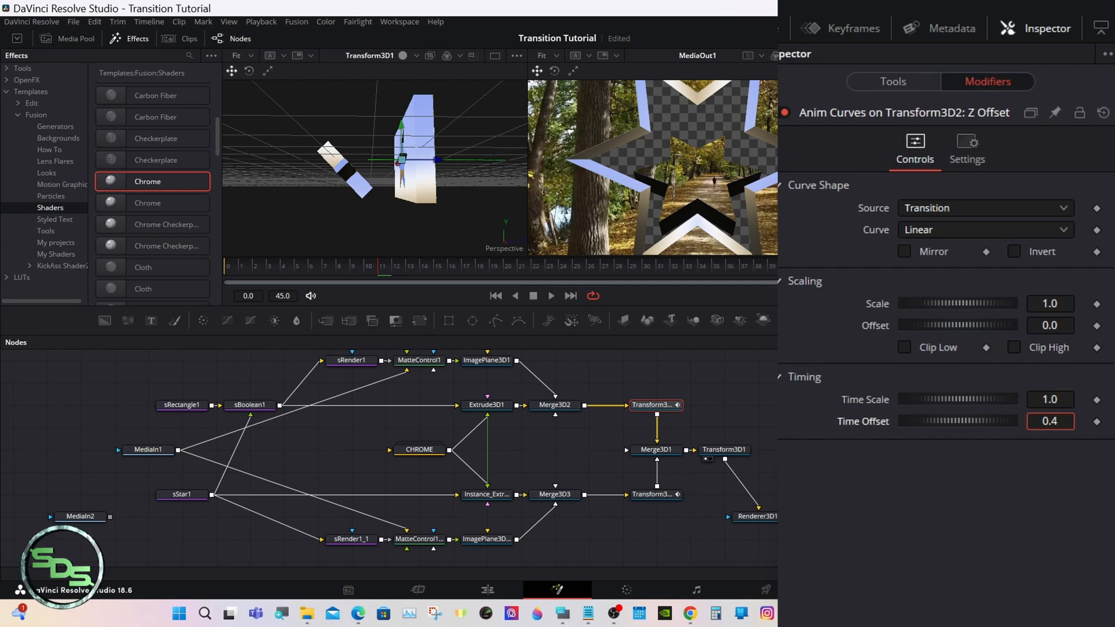
{"action": "key", "text": "Tab"}
{"action": "left_click_drag", "start_coordinate": [242, 269], "coordinate": [889, 263]}
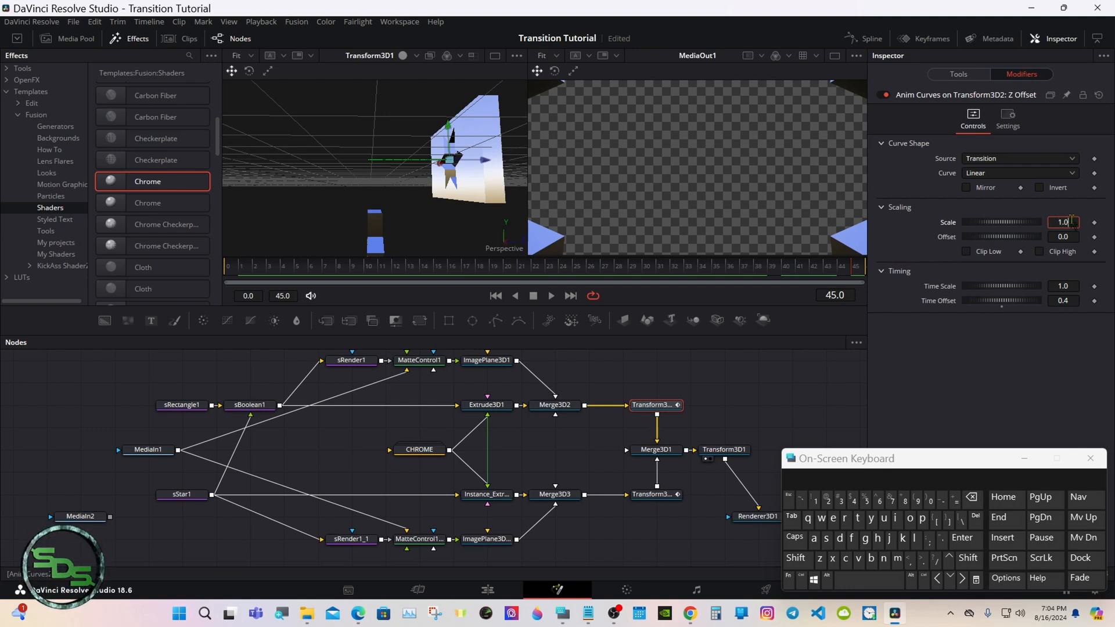
Step: Set the scale of Transform3D2's Z translation curve to 1.1 so the rectangle clears the frame
{"action": "left_click", "coordinate": [972, 498]}
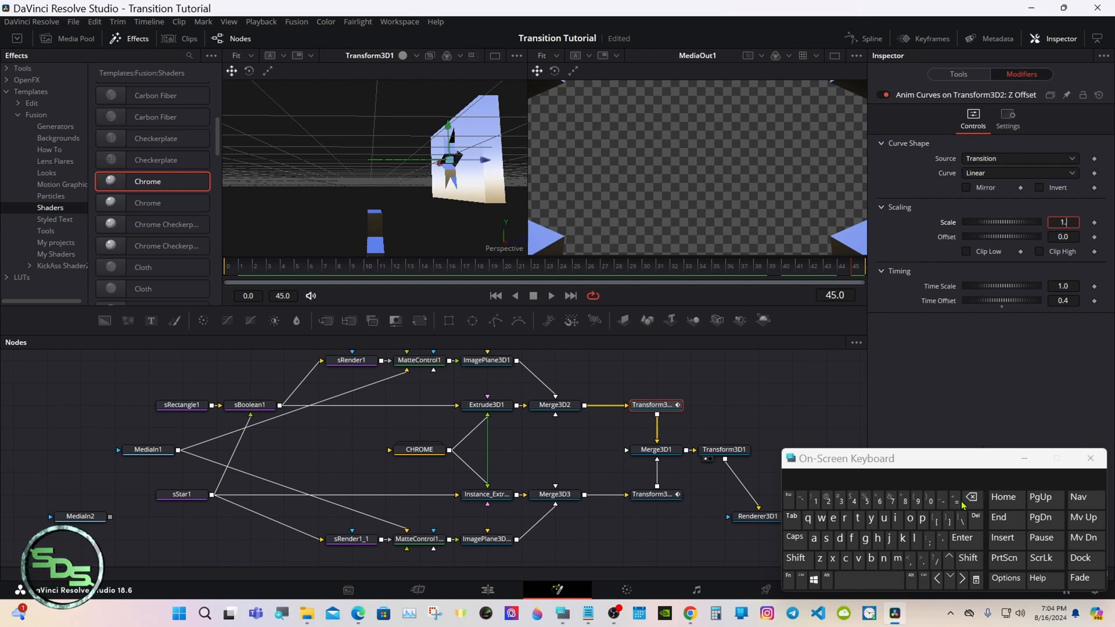
{"action": "left_click", "coordinate": [812, 503]}
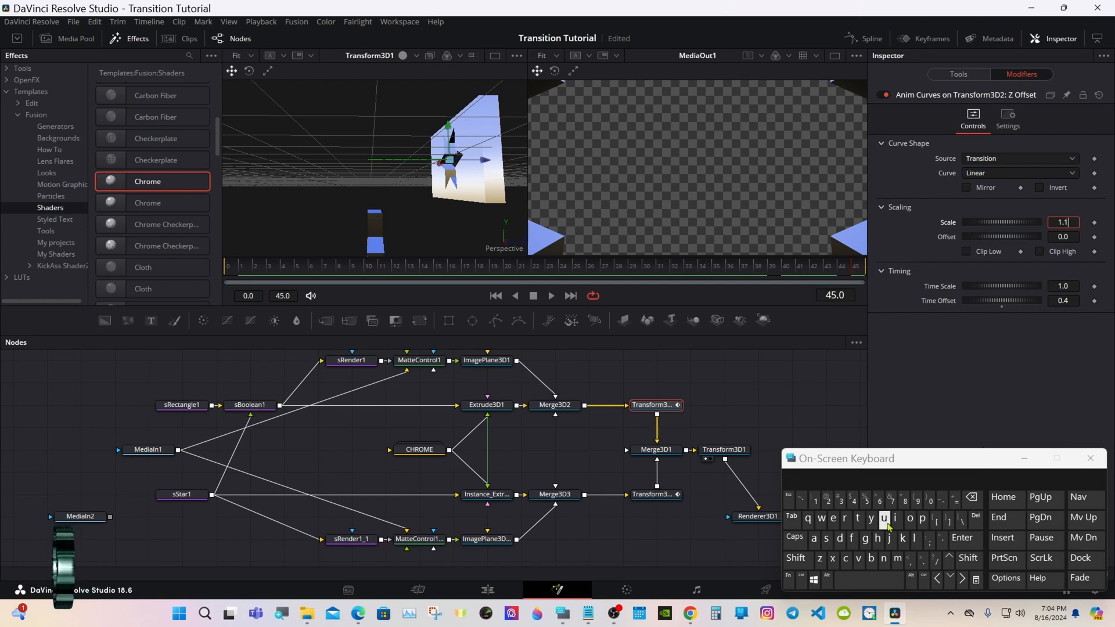
{"action": "left_click", "coordinate": [961, 541]}
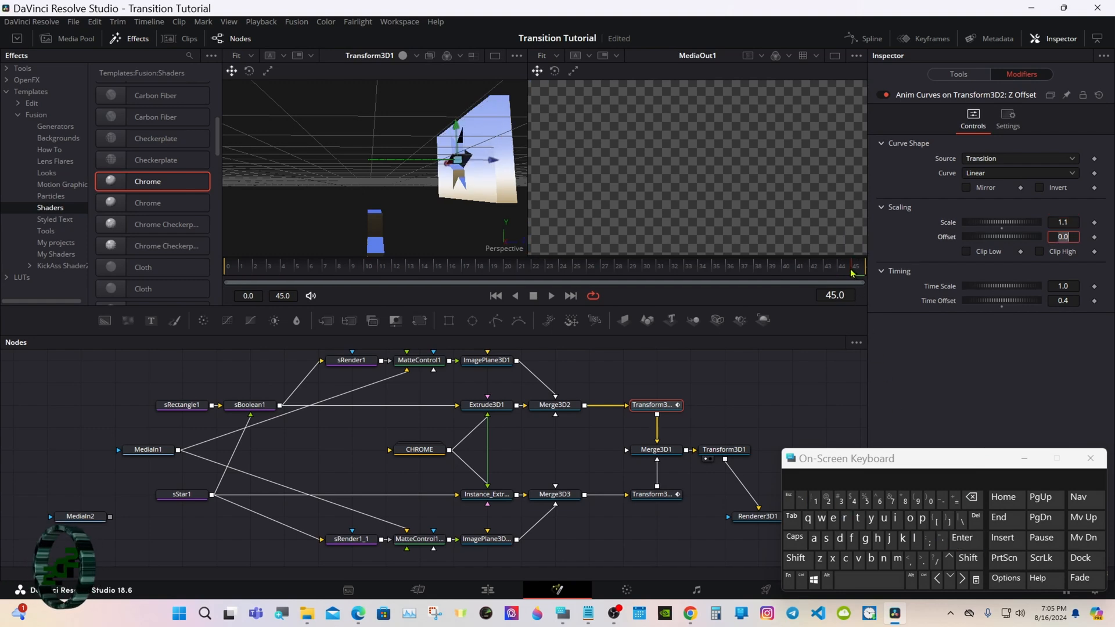
Step: Play the transition composition in the viewers to check the rectangle's movement, and stop the playback
{"action": "mouse_move", "coordinate": [853, 271]}
{"action": "left_mouse_down"}
{"action": "mouse_move", "coordinate": [827, 271]}
{"action": "mouse_move", "coordinate": [871, 269]}
{"action": "left_mouse_up"}
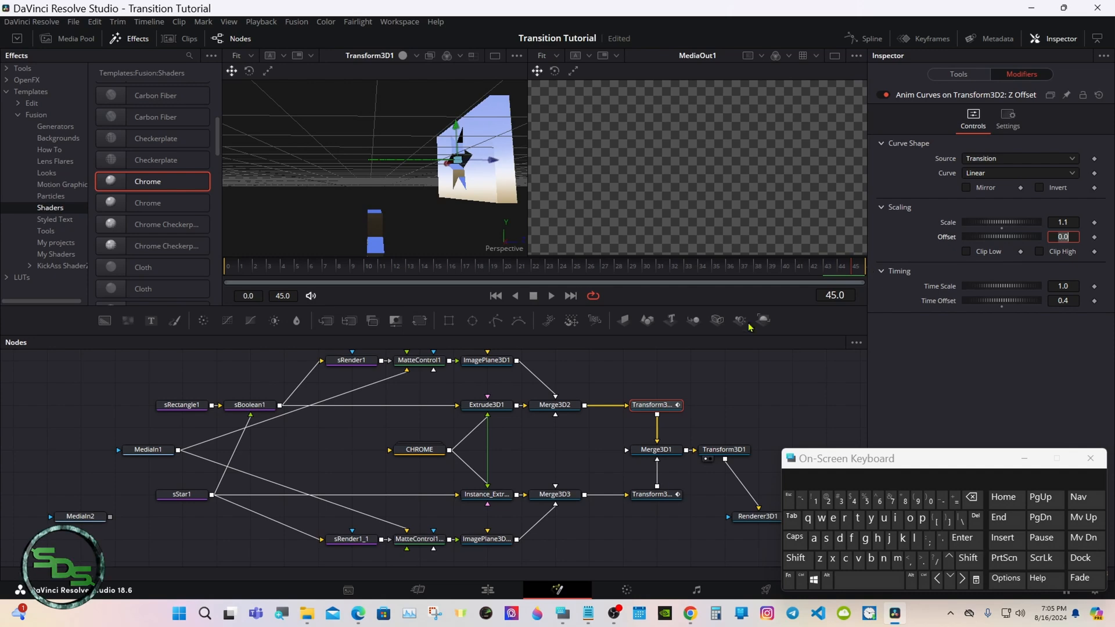
{"action": "left_click", "coordinate": [553, 298]}
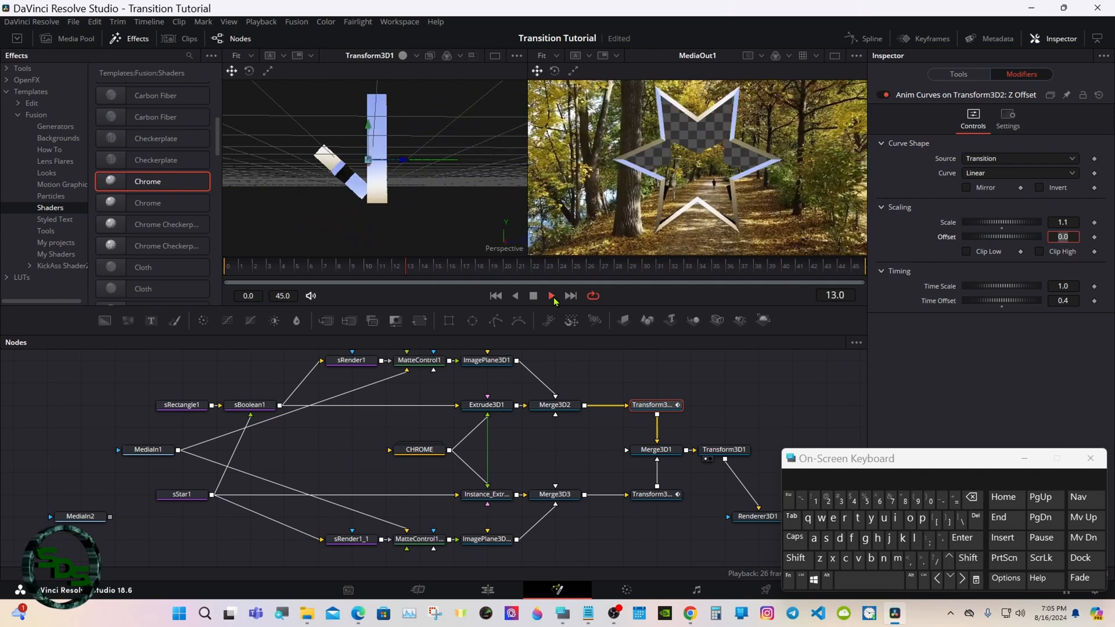
{"action": "left_click", "coordinate": [535, 296]}
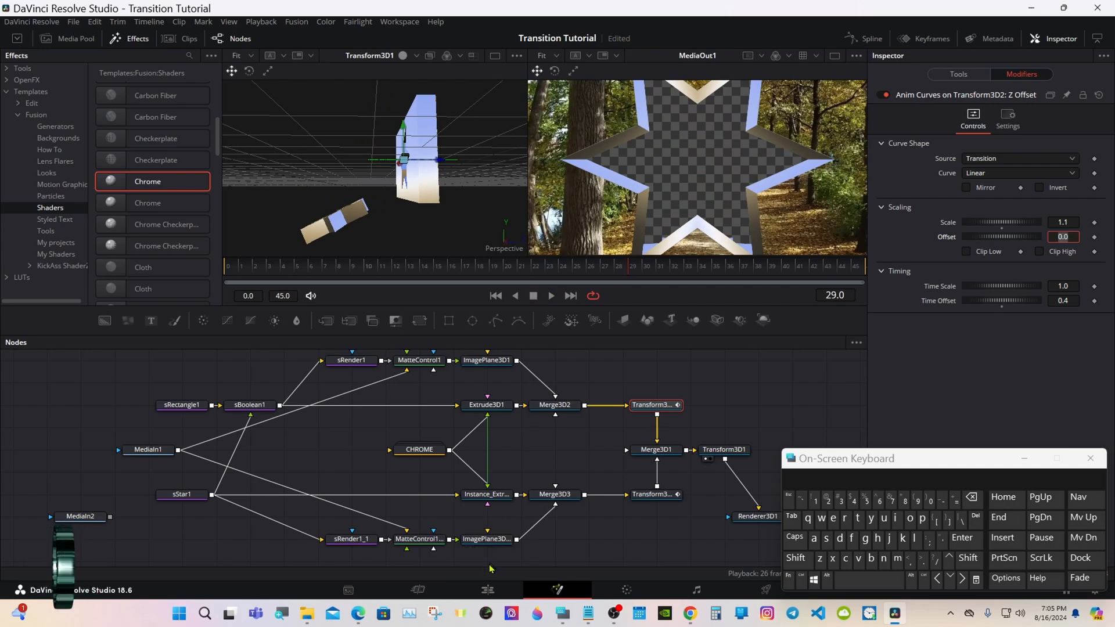
Step: Go to the Edit page and play the transition between Fusion Clip 1 and Fusion Clip 2
{"action": "left_click", "coordinate": [488, 591]}
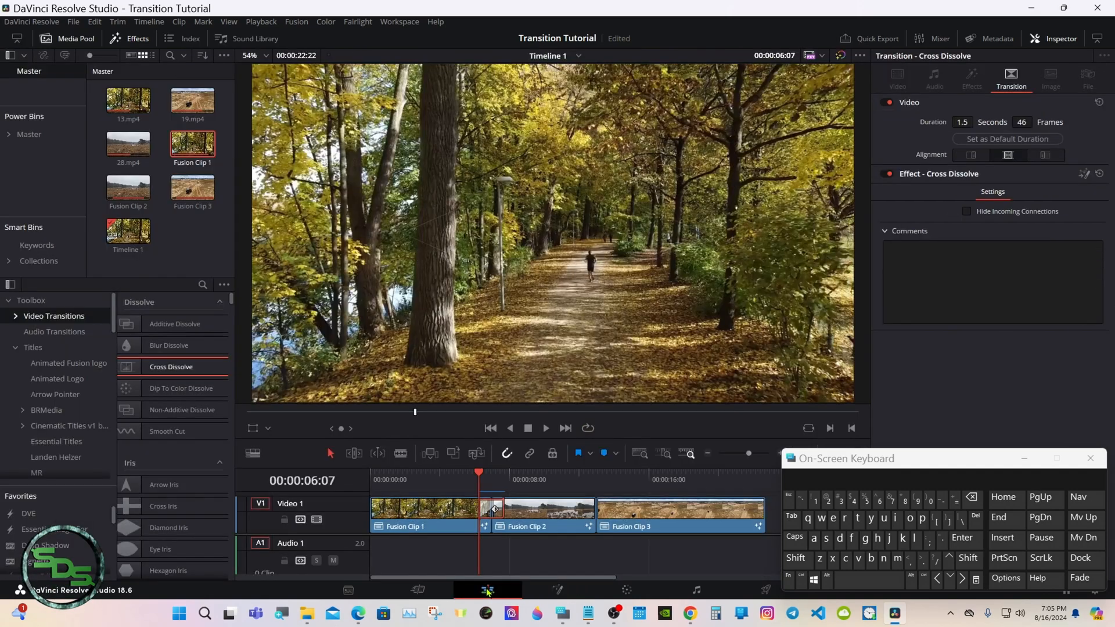
{"action": "left_click", "coordinate": [467, 474]}
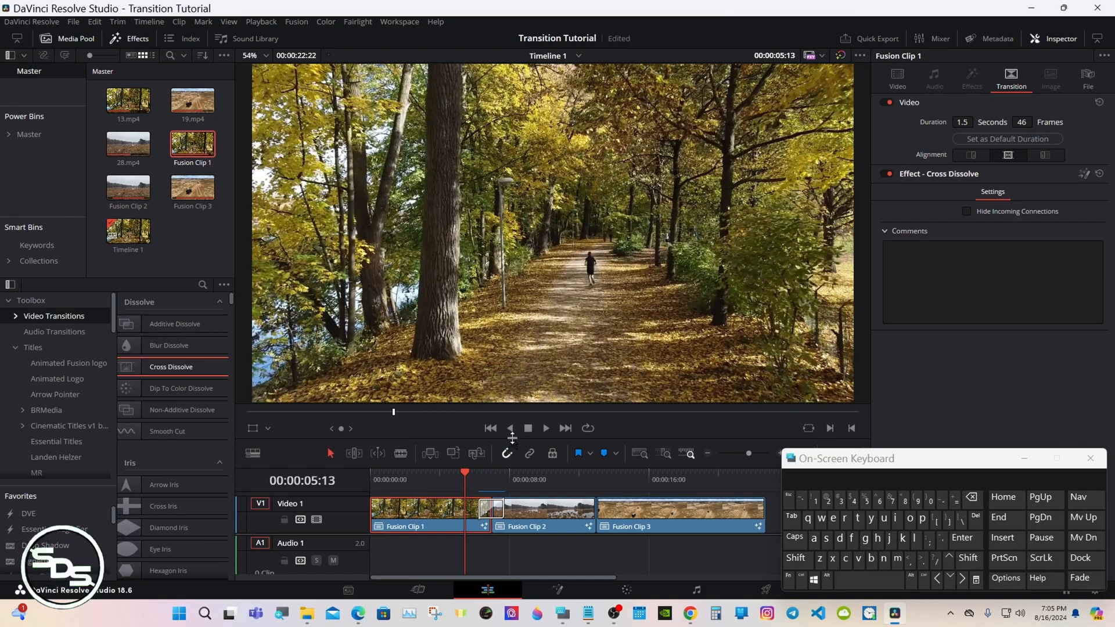
{"action": "left_click", "coordinate": [546, 430]}
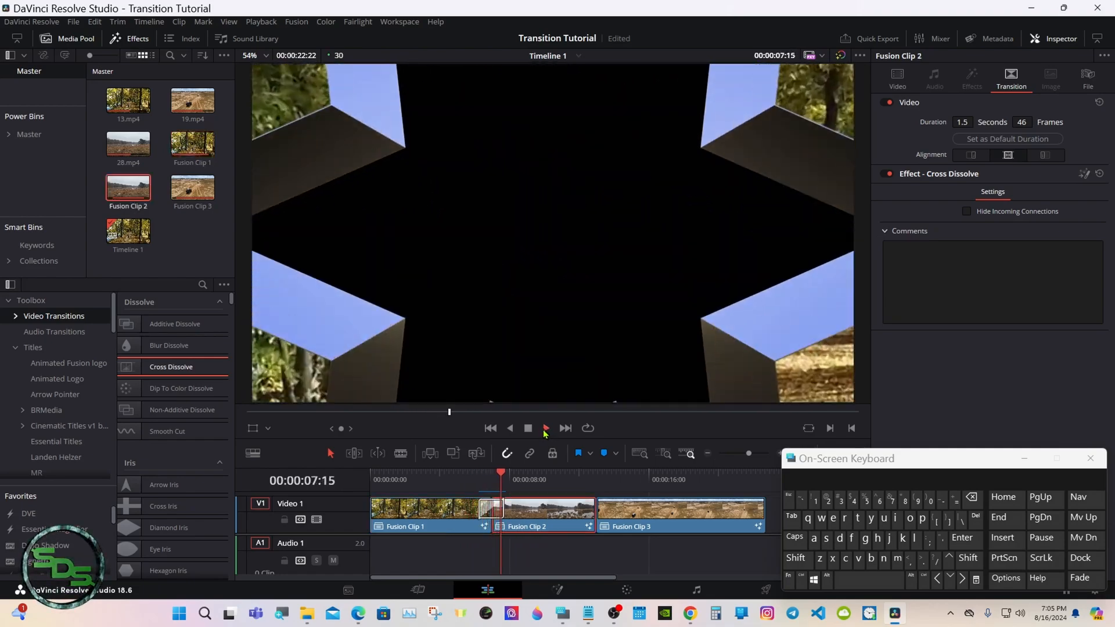
{"action": "left_click", "coordinate": [529, 429]}
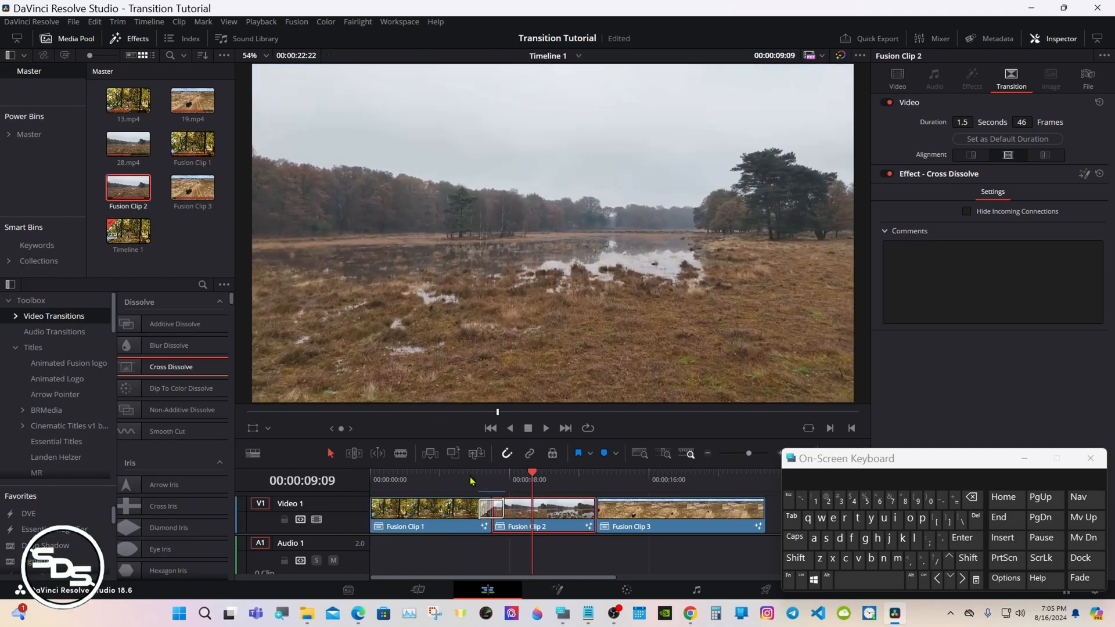
{"action": "left_click", "coordinate": [492, 482]}
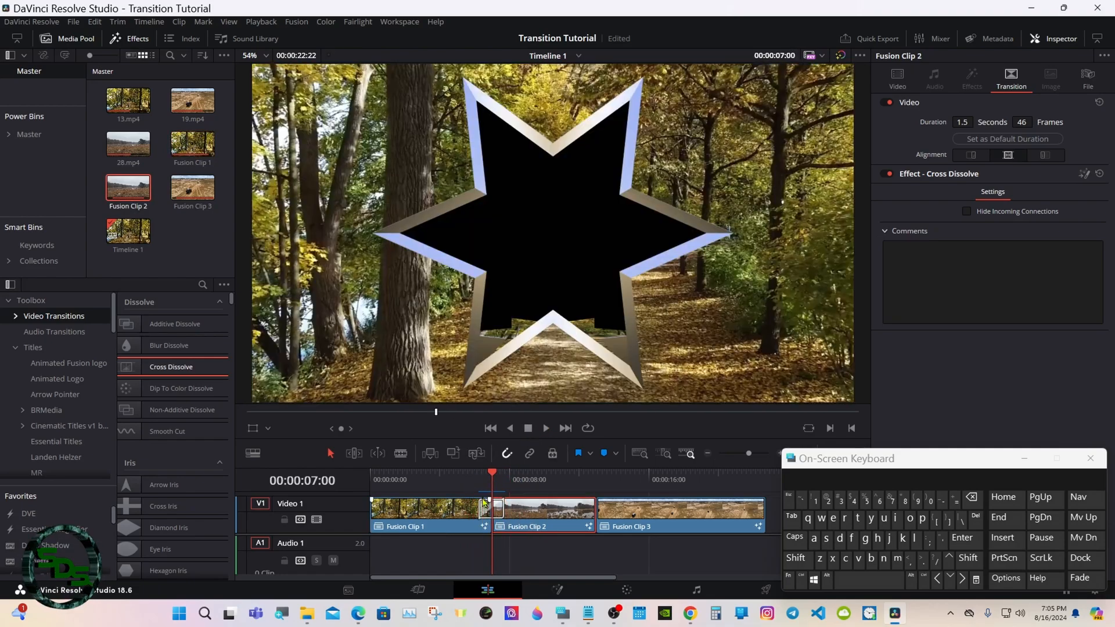
Step: Reopen the Cross Dissolve transition in Fusion, enlarge the node area and move MediaIn1 and MediaIn2 into line with each other
{"action": "left_click", "coordinate": [484, 510]}
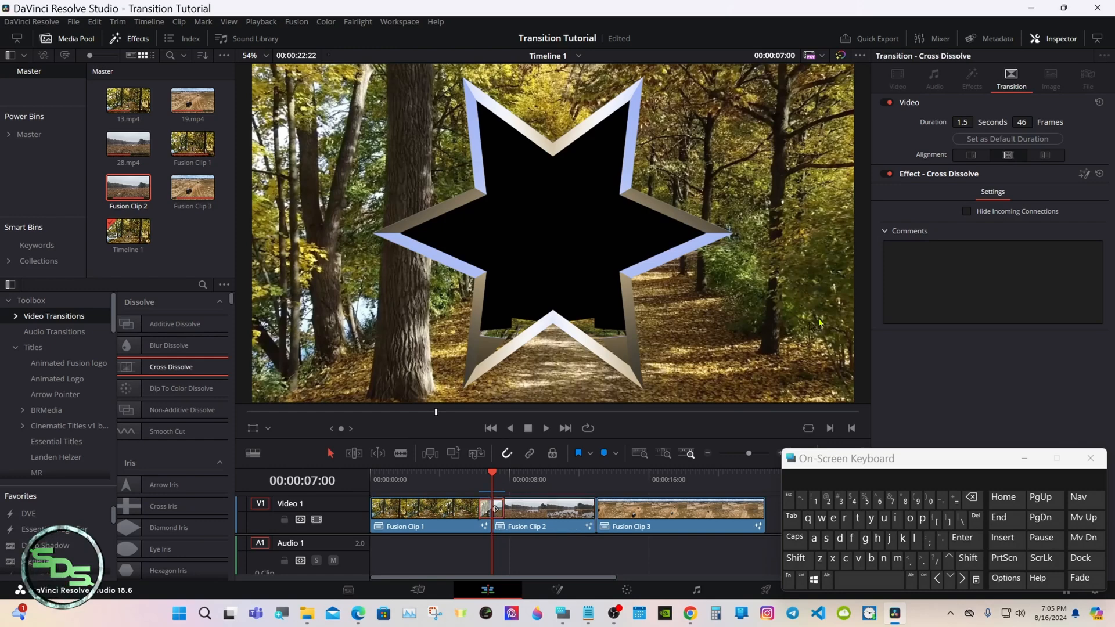
{"action": "left_click", "coordinate": [1077, 173]}
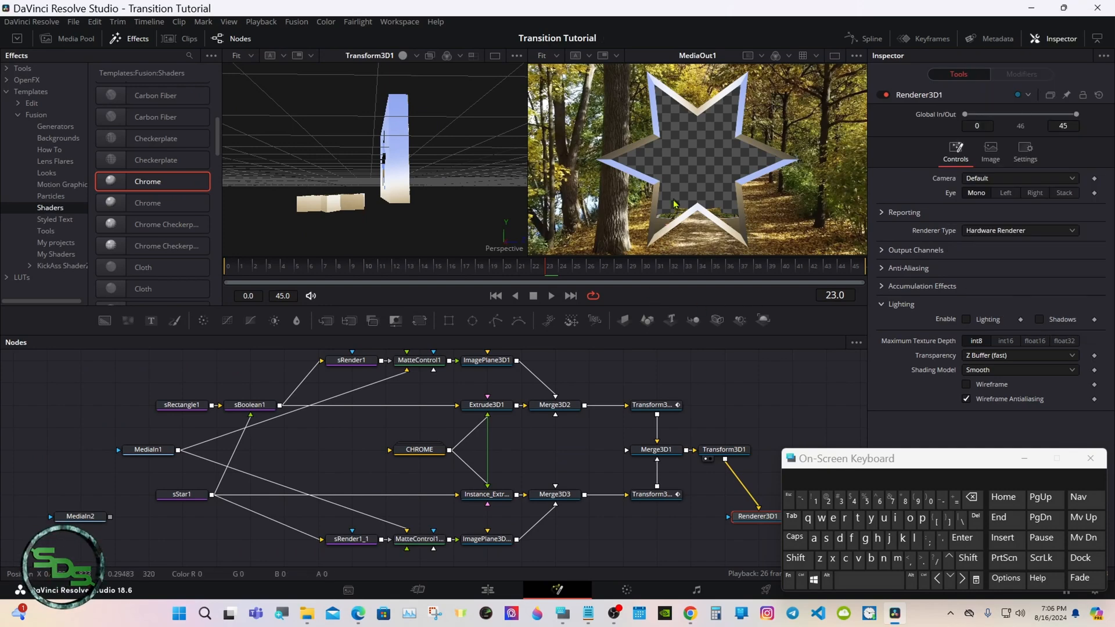
{"action": "left_click_drag", "start_coordinate": [620, 336], "coordinate": [618, 285]}
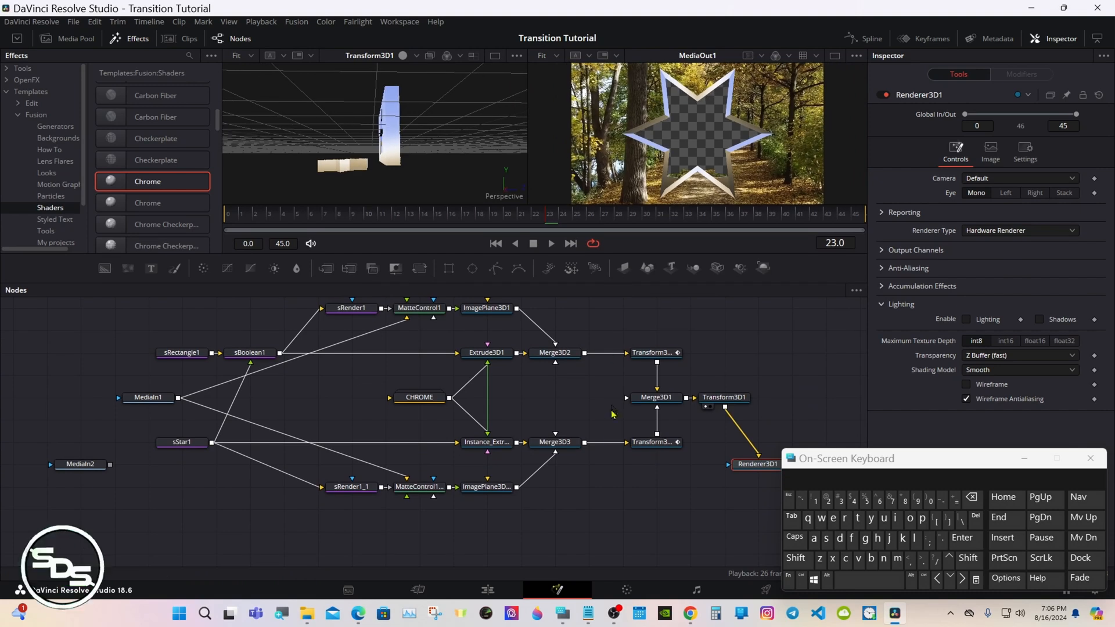
{"action": "left_click_drag", "start_coordinate": [93, 468], "coordinate": [128, 539]}
{"action": "left_click_drag", "start_coordinate": [145, 398], "coordinate": [112, 398]}
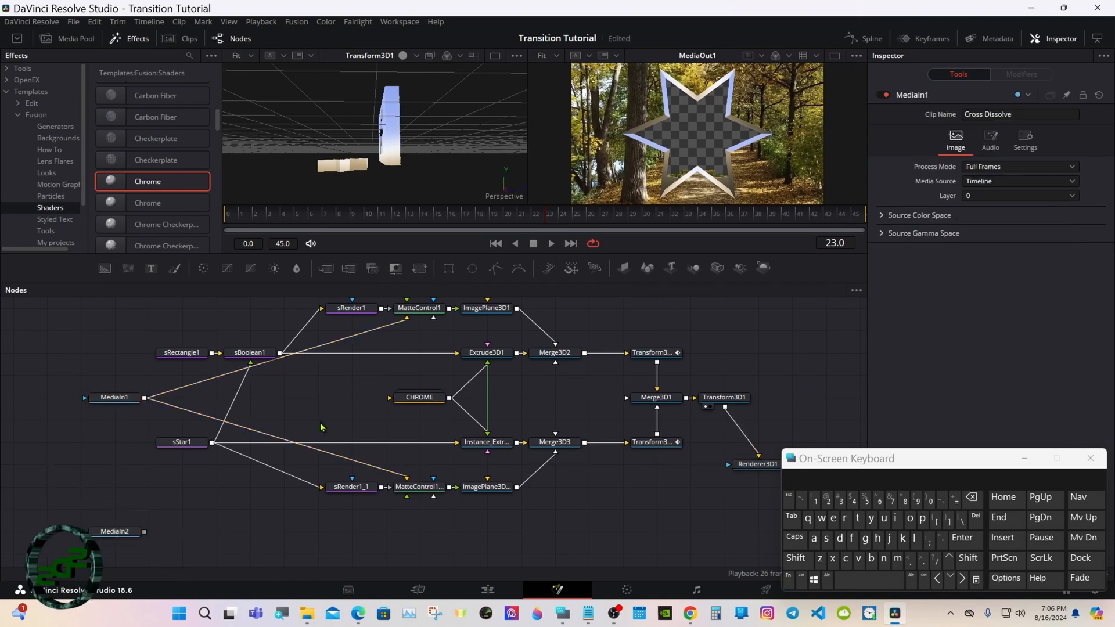
{"action": "left_click", "coordinate": [1024, 458]}
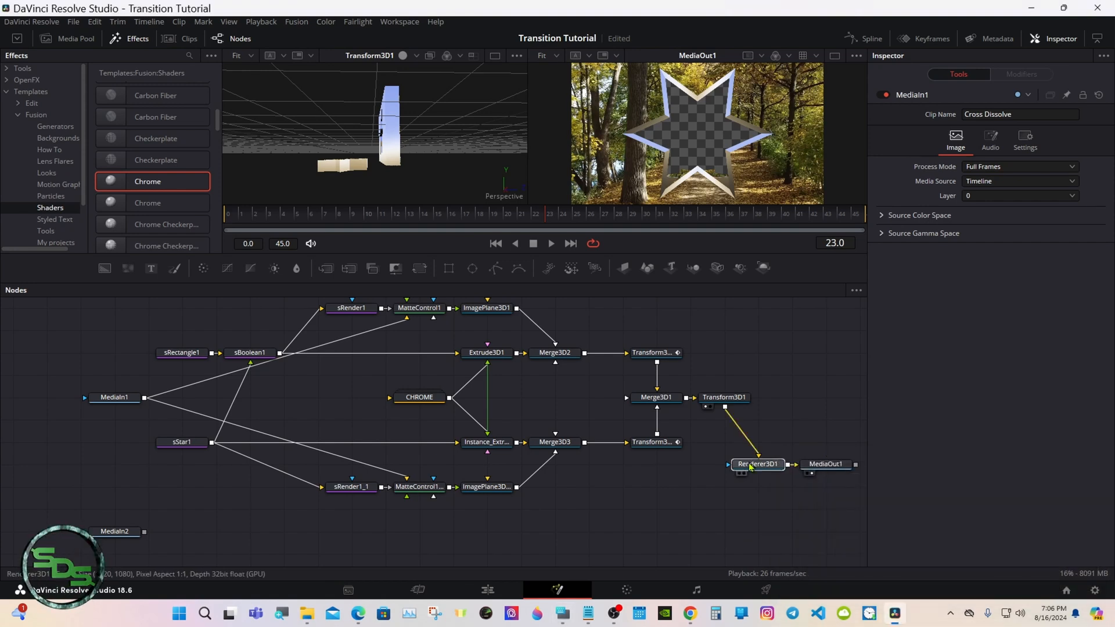
Step: Detach Renderer3D1 from MediaOut1 and feed MediaOut1 from a new Merge node with MediaIn2 as background and Renderer3D1 as foreground
{"action": "left_click_drag", "start_coordinate": [758, 464], "coordinate": [724, 465]}
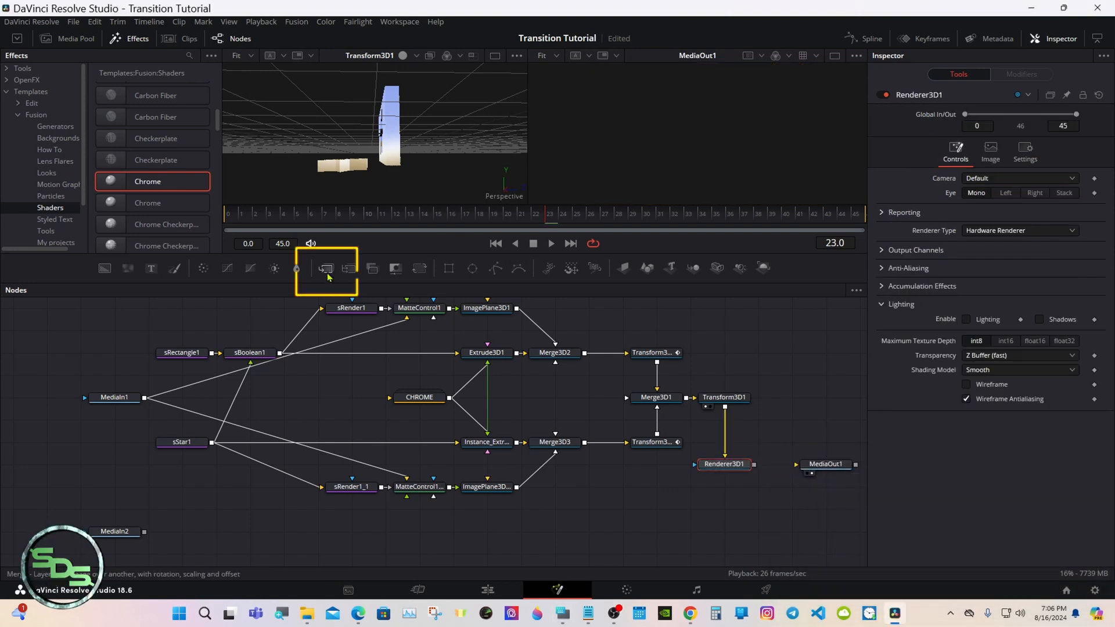
{"action": "left_click_drag", "start_coordinate": [326, 268], "coordinate": [724, 510]}
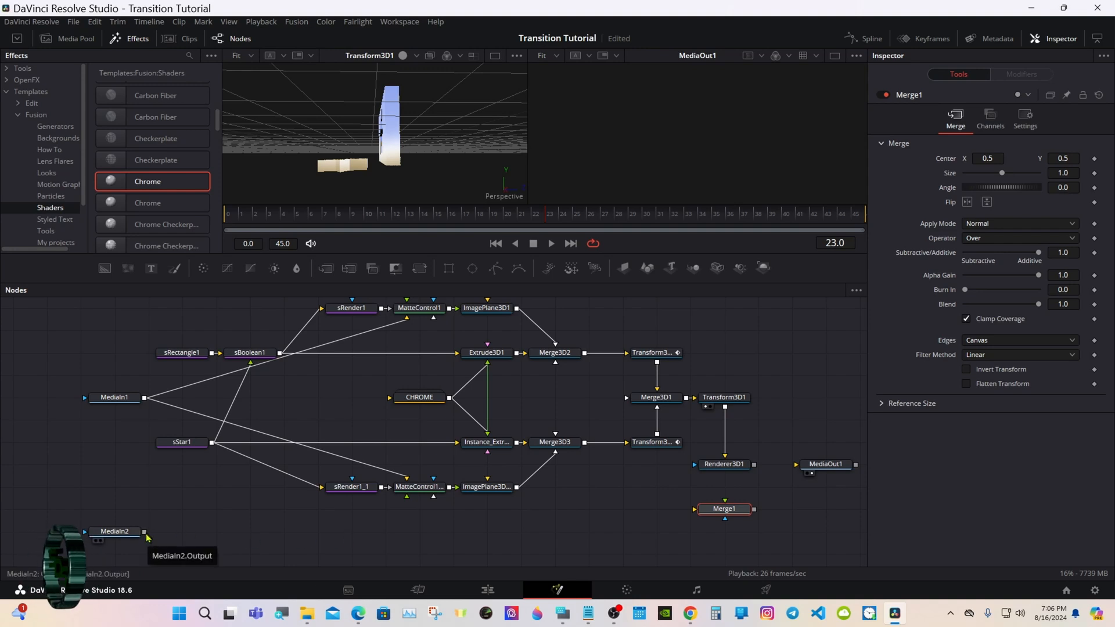
{"action": "left_click_drag", "start_coordinate": [145, 533], "coordinate": [695, 510]}
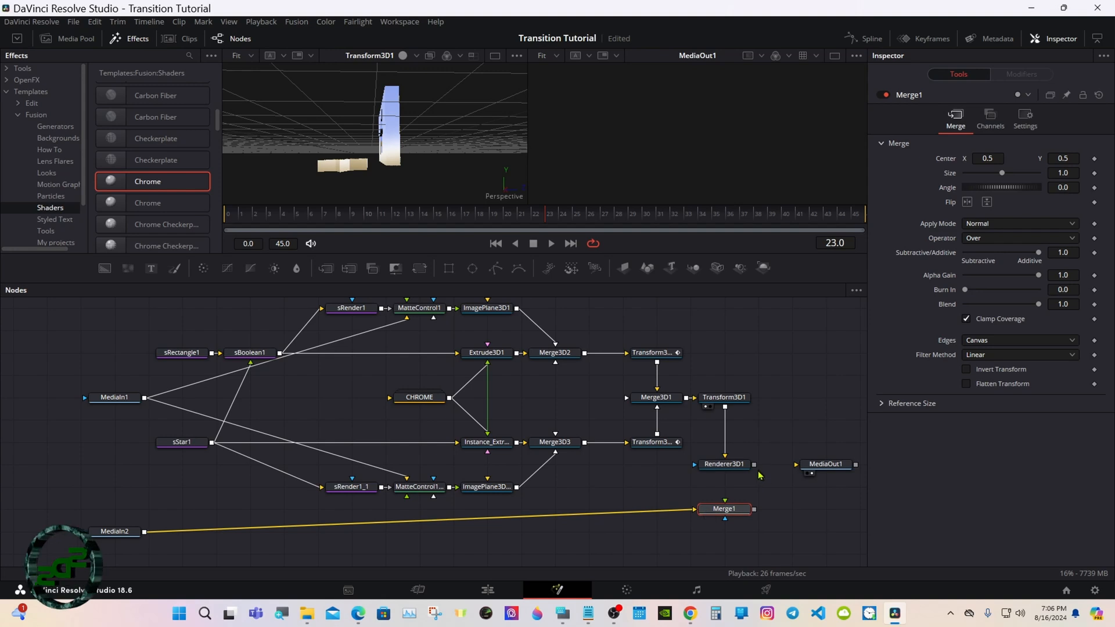
{"action": "left_click_drag", "start_coordinate": [755, 467], "coordinate": [725, 504]}
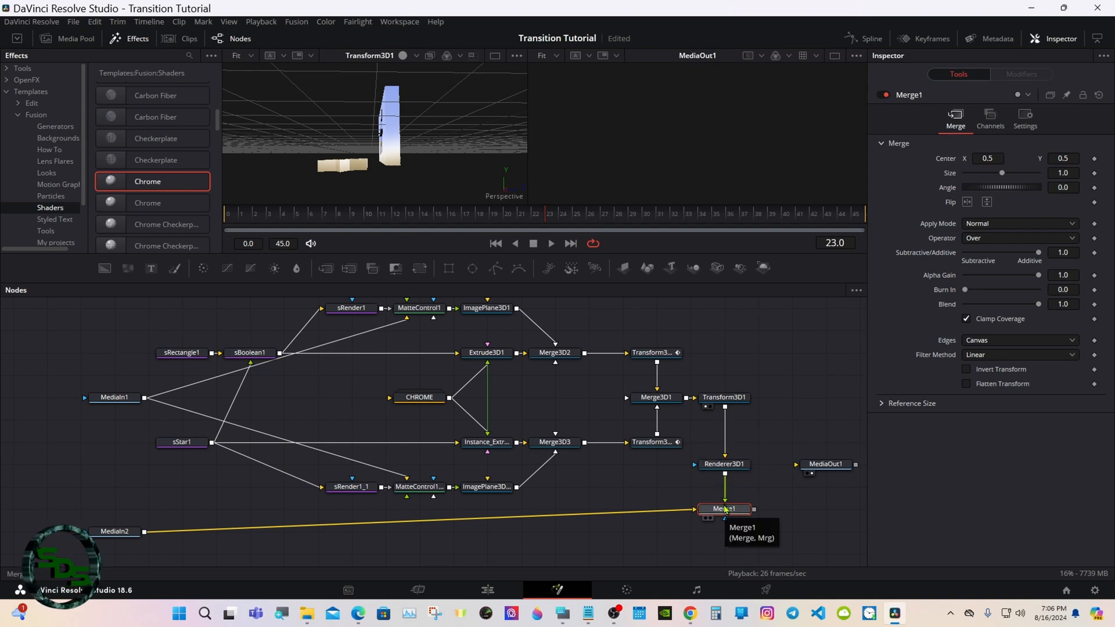
{"action": "left_click_drag", "start_coordinate": [825, 464], "coordinate": [825, 509]}
{"action": "left_click_drag", "start_coordinate": [754, 509], "coordinate": [809, 514]}
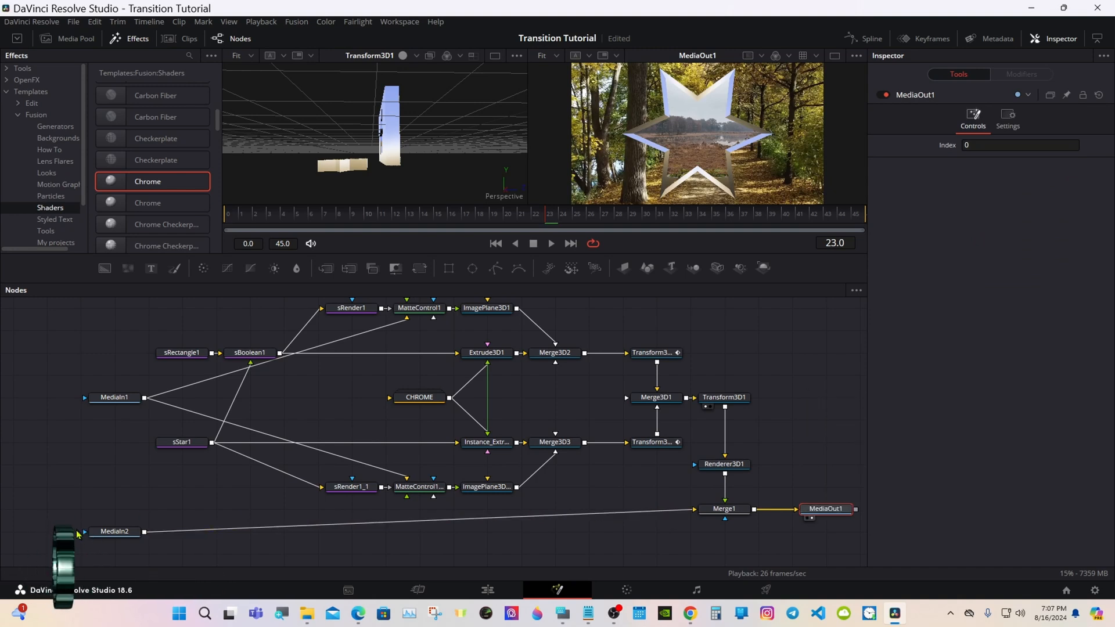
Step: Align MediaIn2 with the Merge1 row, shift both MediaIn nodes further out, and enlarge the viewers again
{"action": "left_click_drag", "start_coordinate": [77, 533], "coordinate": [77, 510]}
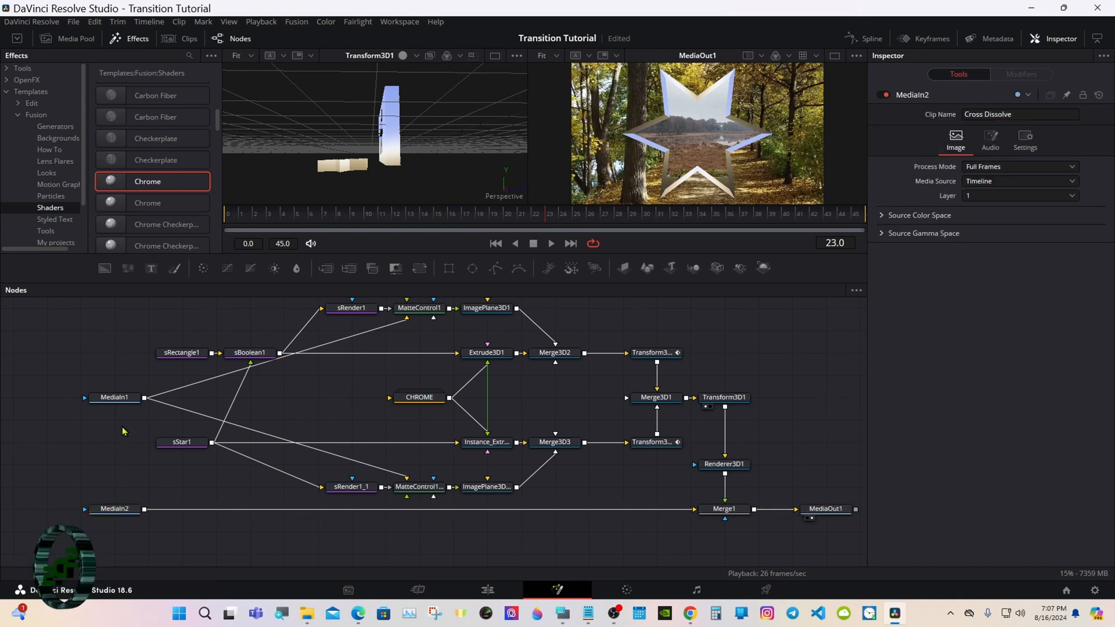
{"action": "left_click_drag", "start_coordinate": [114, 398], "coordinate": [80, 397]}
{"action": "left_click_drag", "start_coordinate": [94, 511], "coordinate": [61, 510]}
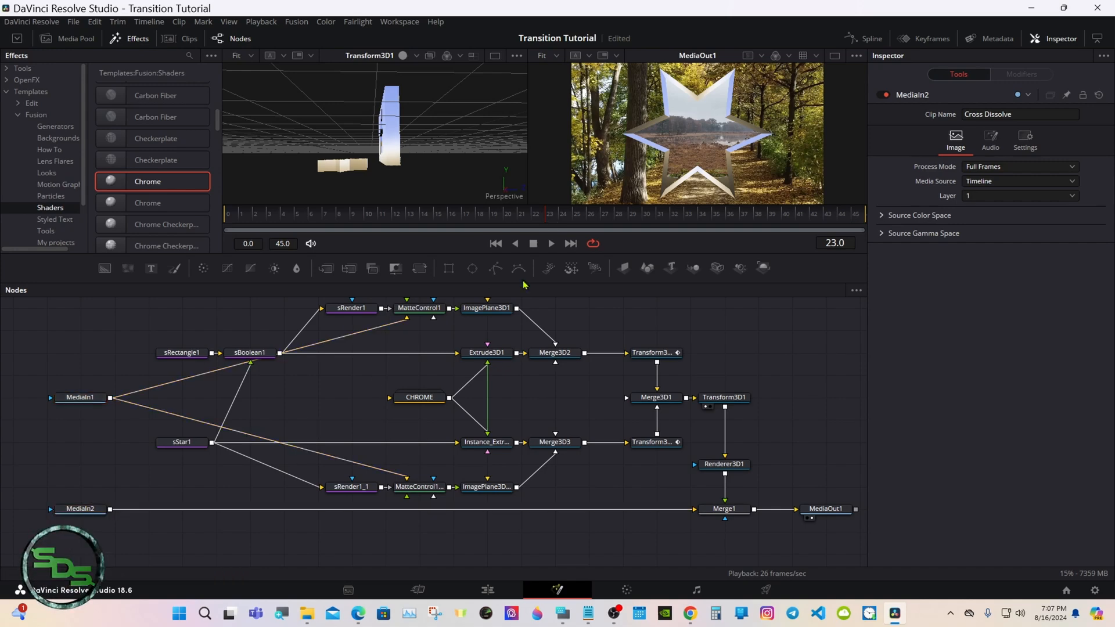
{"action": "left_click_drag", "start_coordinate": [572, 282], "coordinate": [576, 399]}
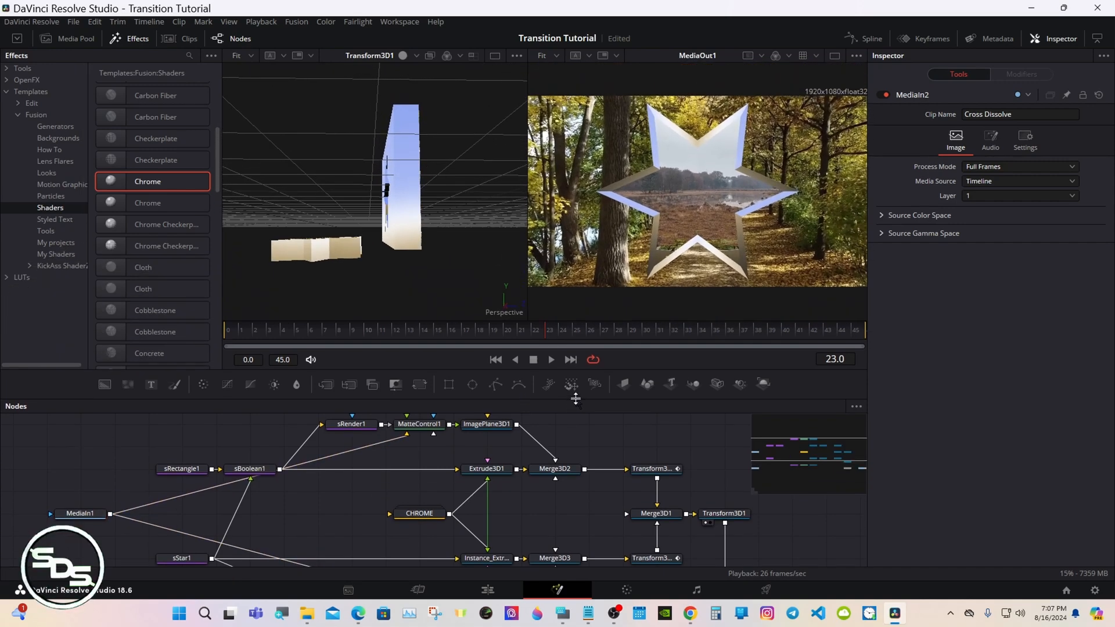
Step: Check the merged transition on the Edit page, place the playhead at its start and reopen the Cross Dissolve in Fusion
{"action": "left_click", "coordinate": [490, 591]}
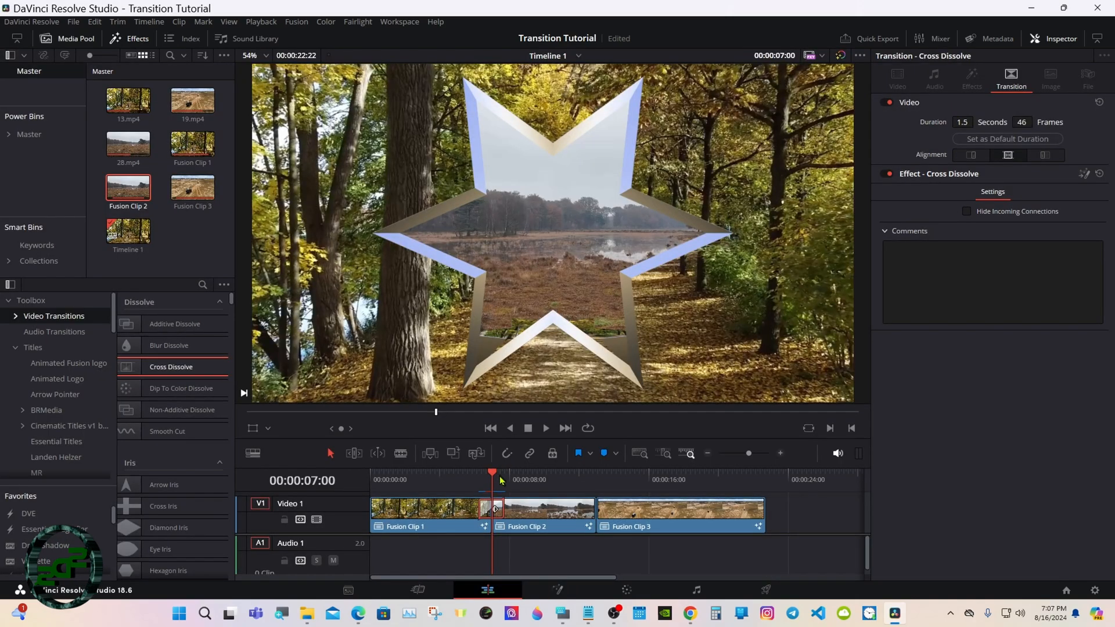
{"action": "left_click", "coordinate": [482, 476]}
{"action": "left_click_drag", "start_coordinate": [483, 481], "coordinate": [481, 478]}
{"action": "left_click", "coordinate": [487, 510]}
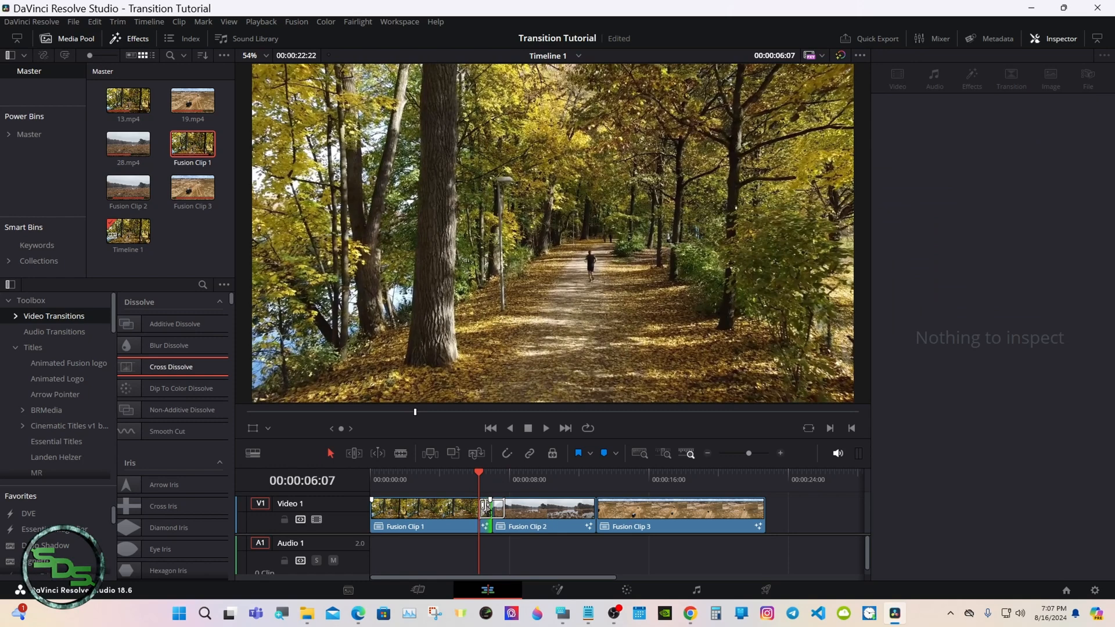
{"action": "left_click", "coordinate": [485, 510]}
{"action": "left_click", "coordinate": [1083, 174]}
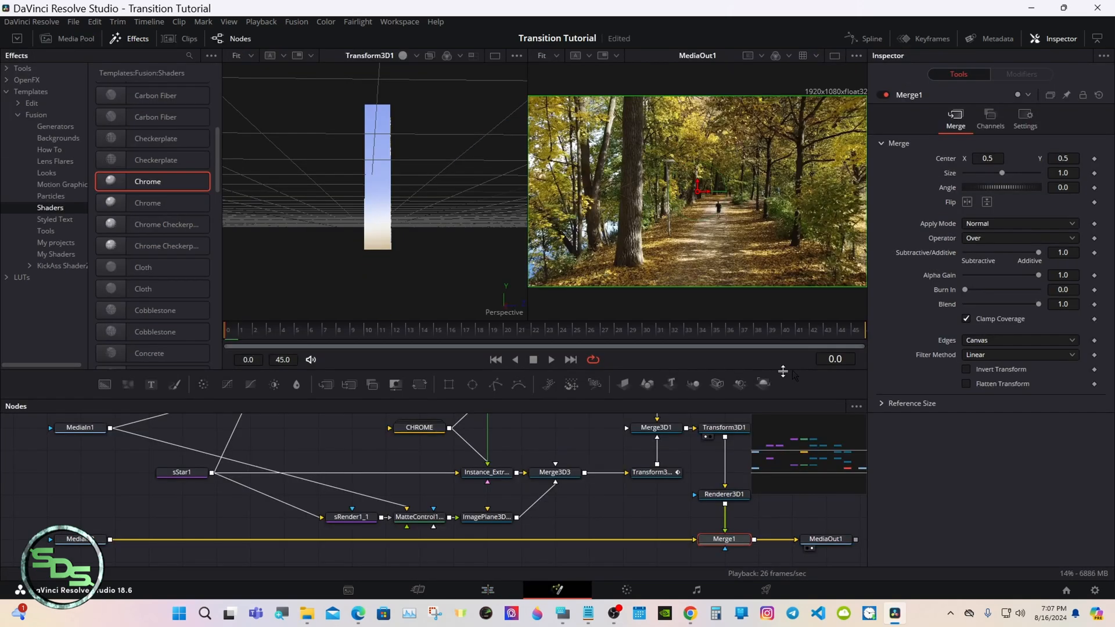
Step: Set the sStar1 shape to 5 points and scrub through the transition to check the new star
{"action": "left_click_drag", "start_coordinate": [580, 399], "coordinate": [581, 343]}
{"action": "left_click_drag", "start_coordinate": [784, 400], "coordinate": [791, 400]}
{"action": "left_click", "coordinate": [285, 492]}
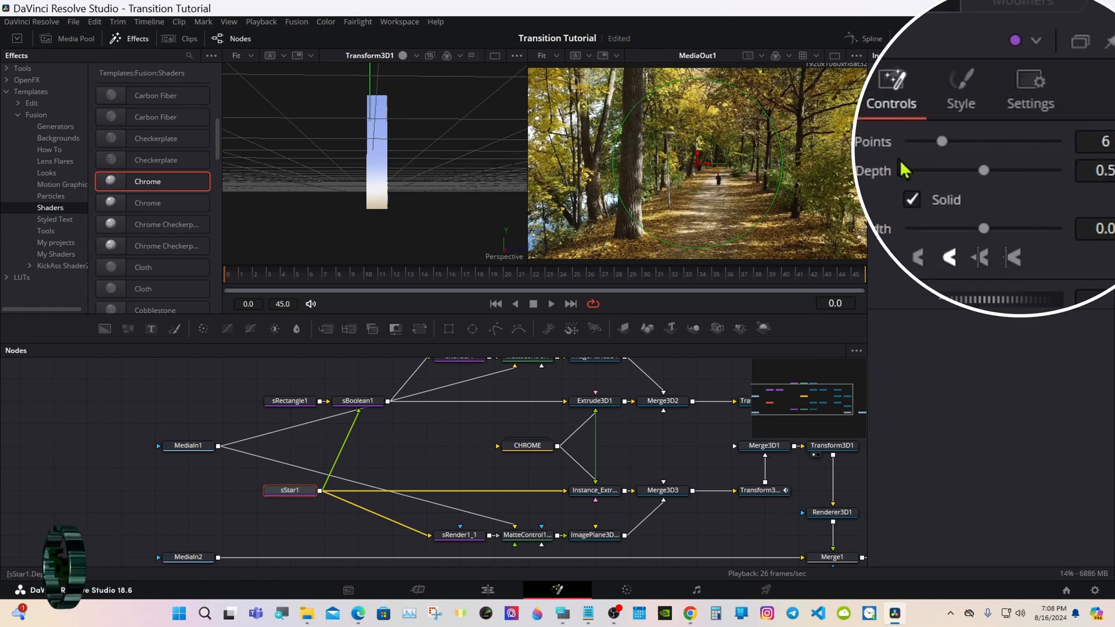
{"action": "left_click_drag", "start_coordinate": [941, 141], "coordinate": [934, 141]}
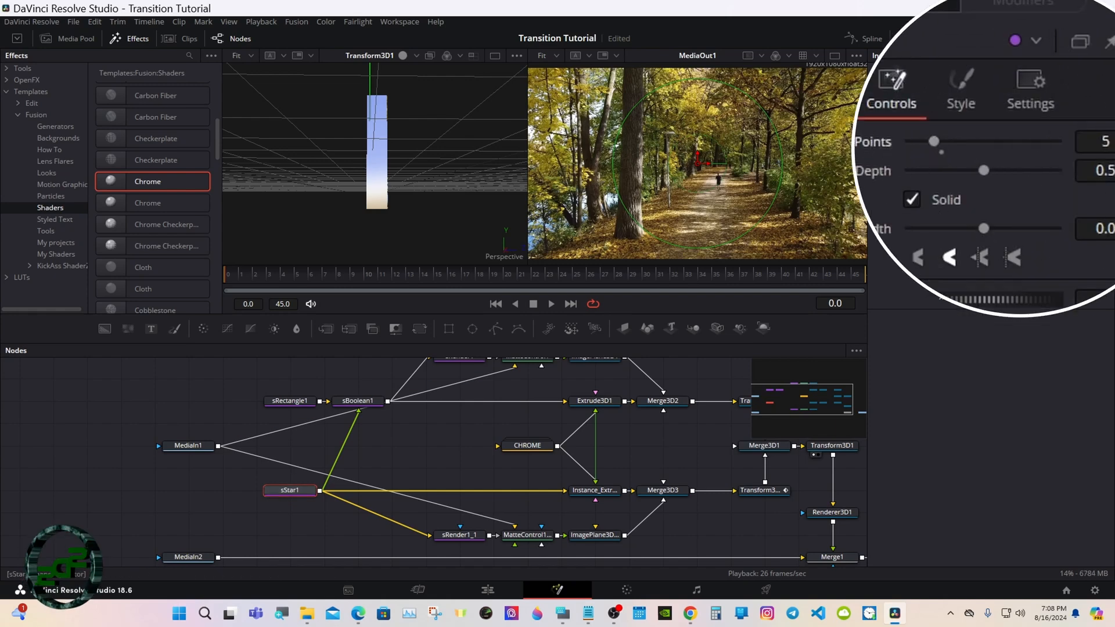
{"action": "left_click", "coordinate": [643, 286]}
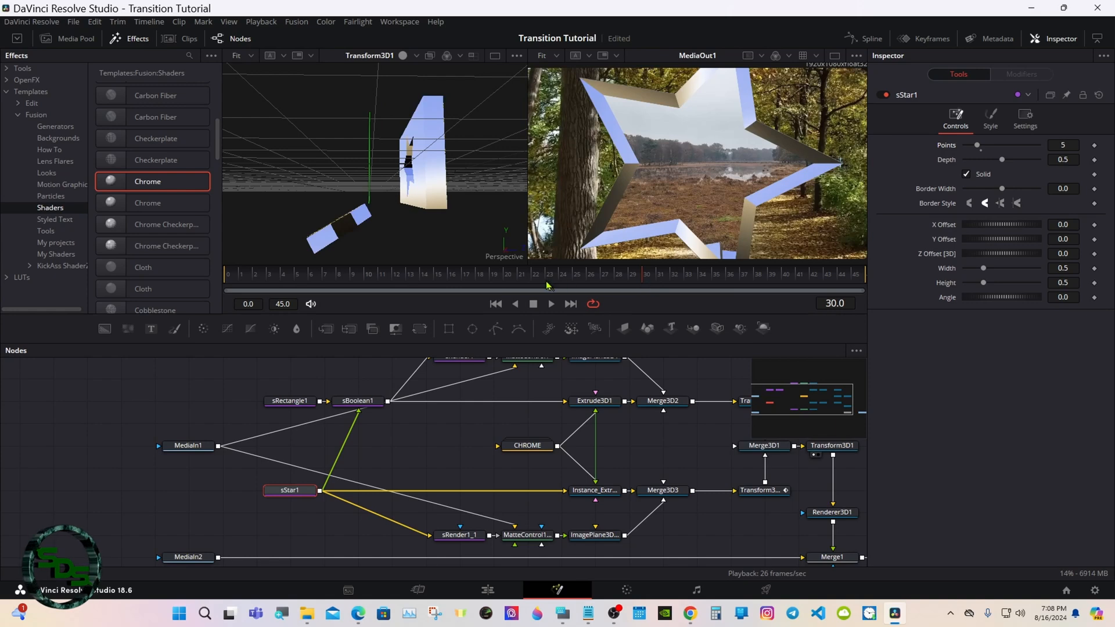
{"action": "left_click_drag", "start_coordinate": [424, 285], "coordinate": [304, 284]}
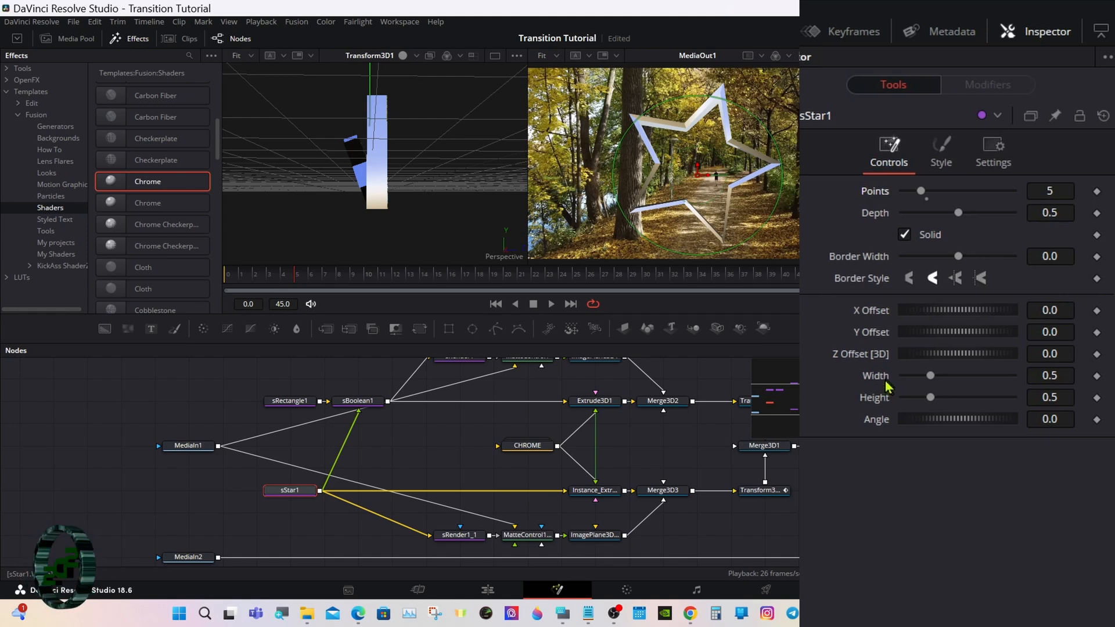
Step: Add an expression to sStar1's Width that links it to the star's Height
{"action": "right_click", "coordinate": [888, 388]}
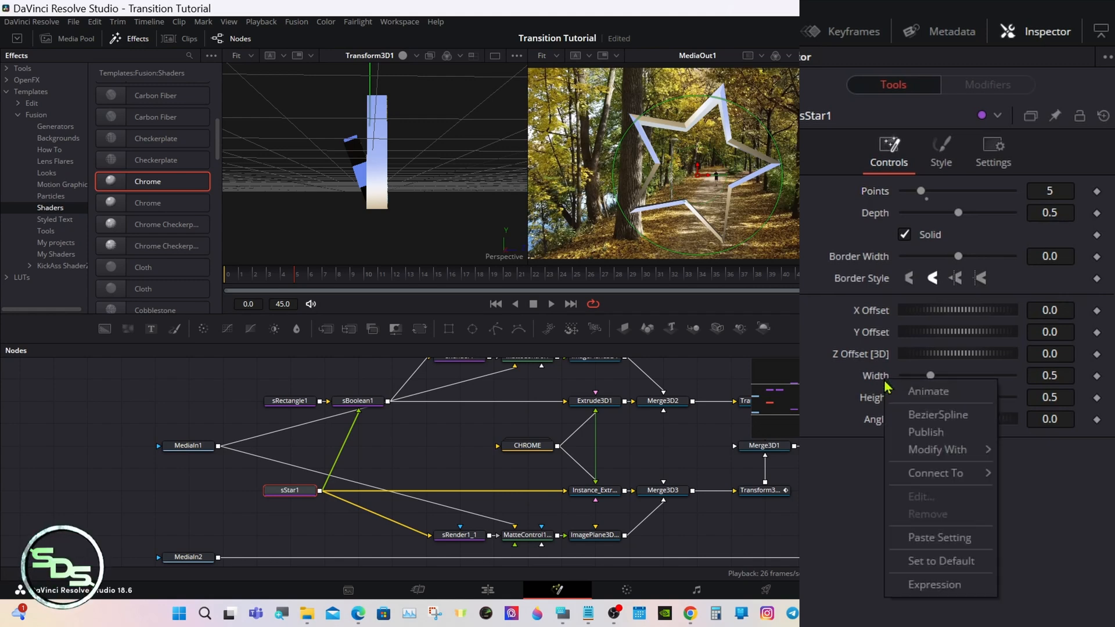
{"action": "left_click", "coordinate": [933, 587]}
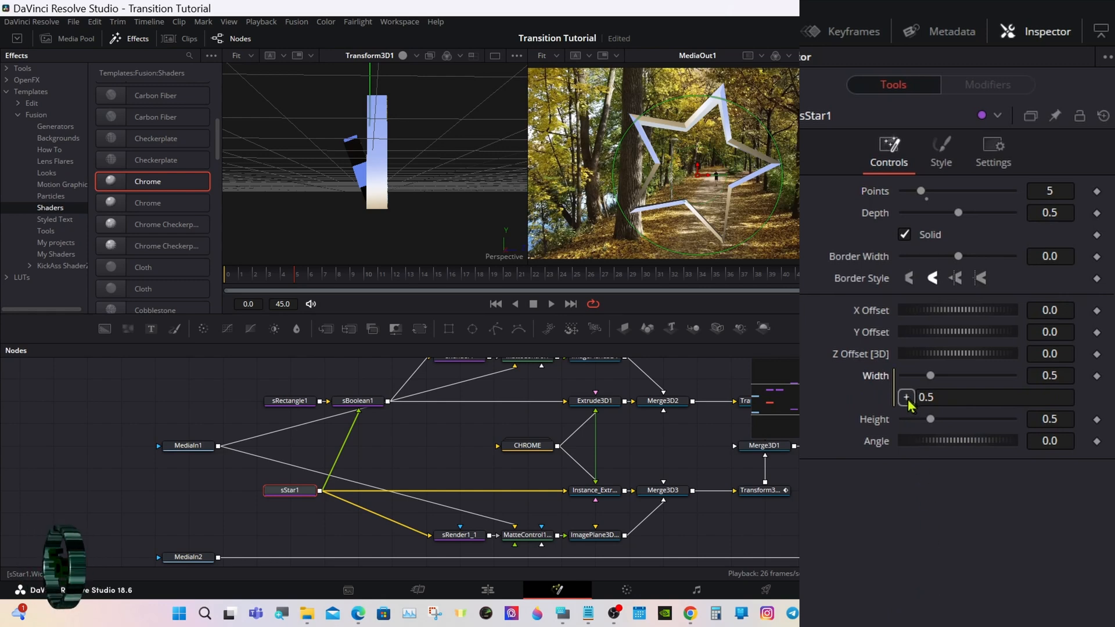
{"action": "left_click_drag", "start_coordinate": [908, 401], "coordinate": [874, 419]}
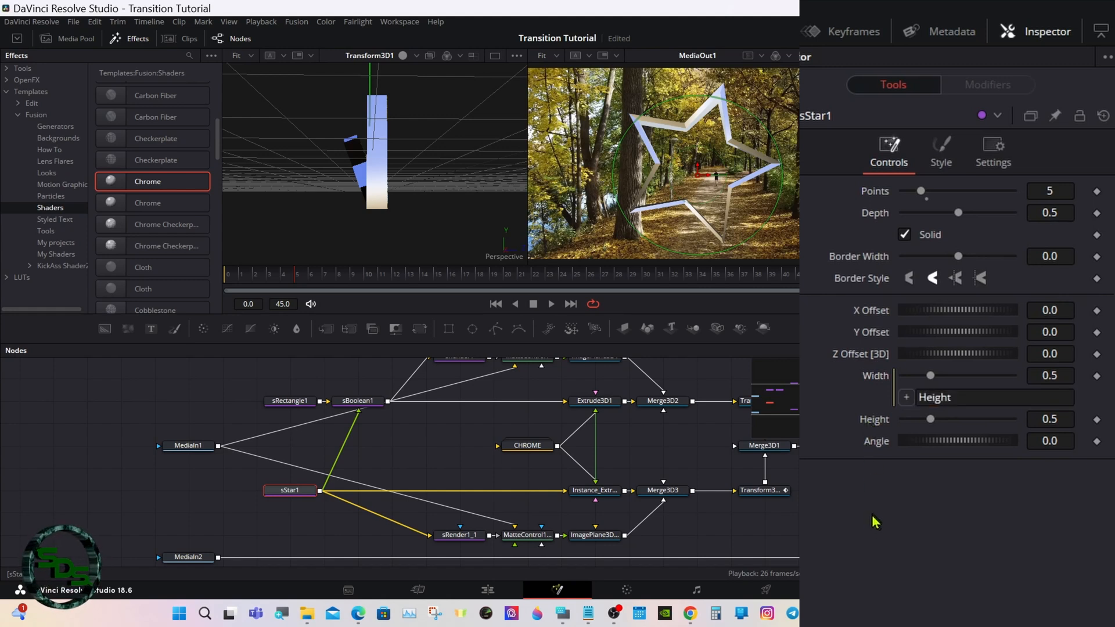
Step: Set sStar1's Height to 0.45
{"action": "left_click", "coordinate": [560, 610]}
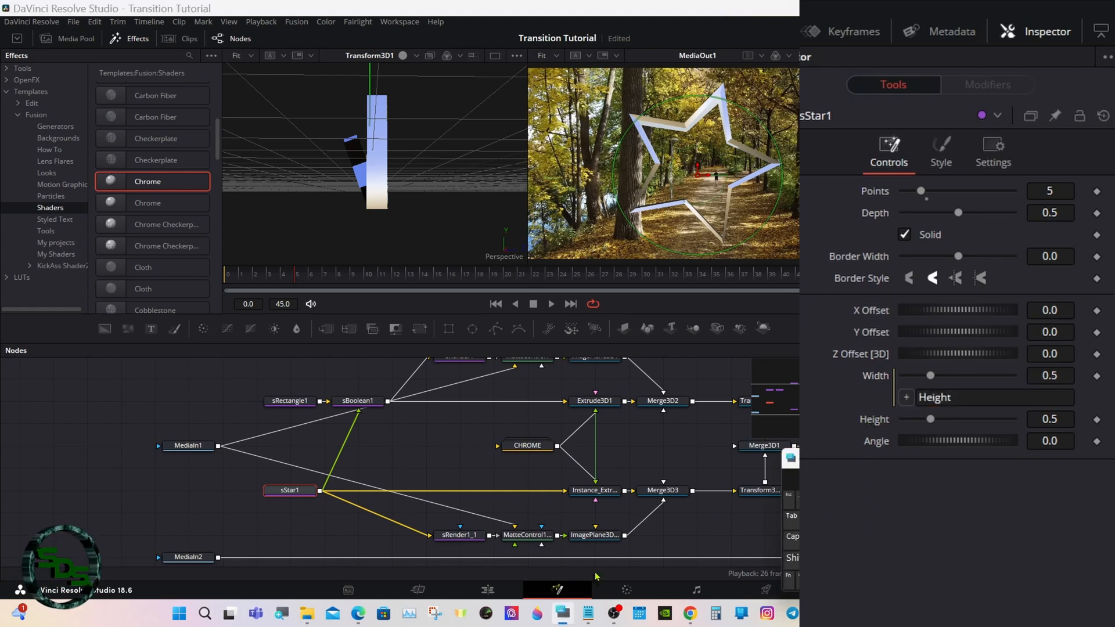
{"action": "left_click", "coordinate": [1058, 420]}
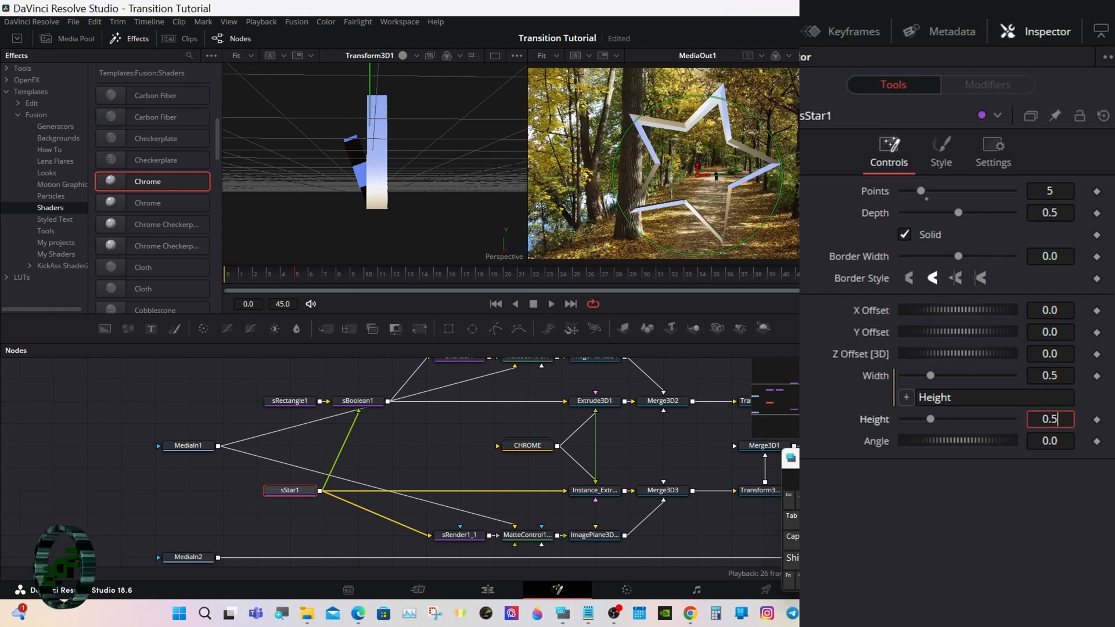
{"action": "key", "text": "BackSpace"}
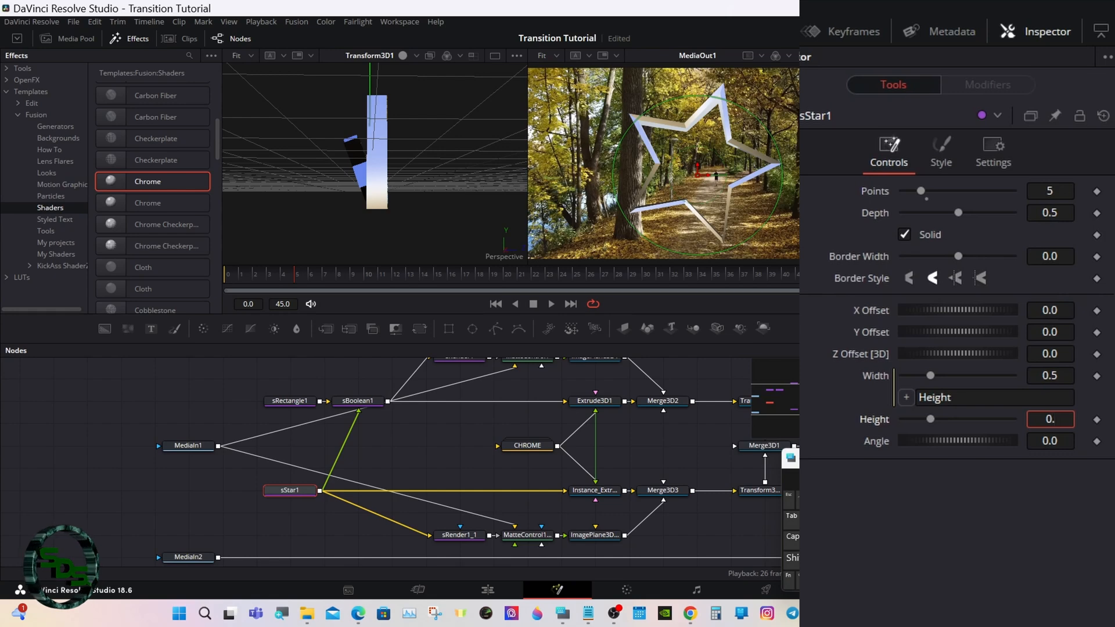
{"action": "type", "text": "45"}
{"action": "key", "text": "Tab"}
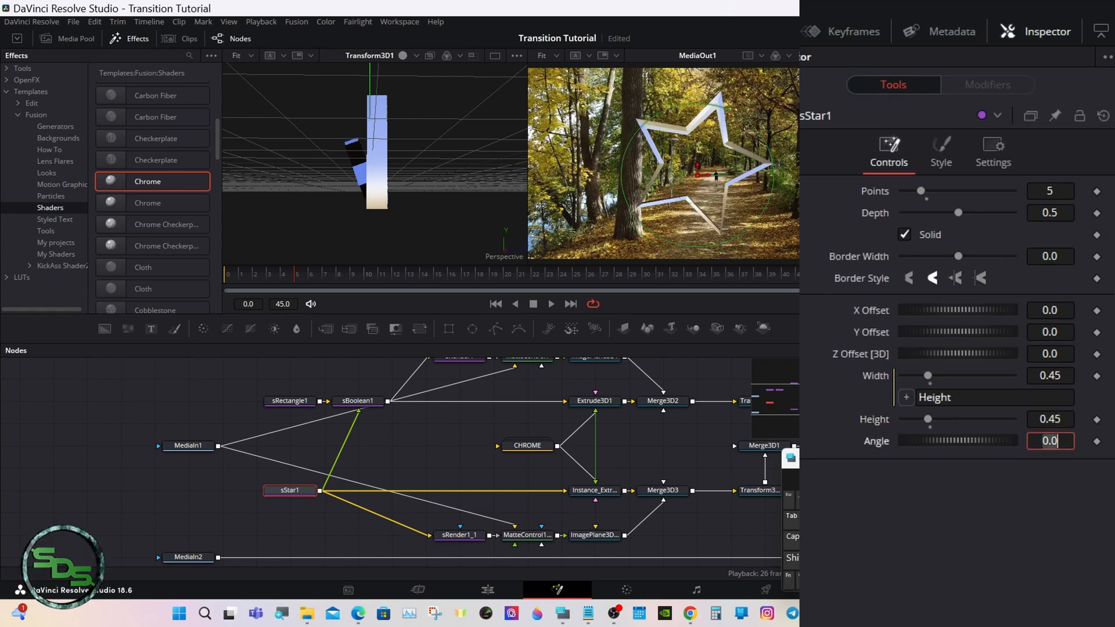
Step: Scrub to the last frame of the transition and back to frame 32 to check the resized star
{"action": "left_click_drag", "start_coordinate": [789, 278], "coordinate": [873, 278]}
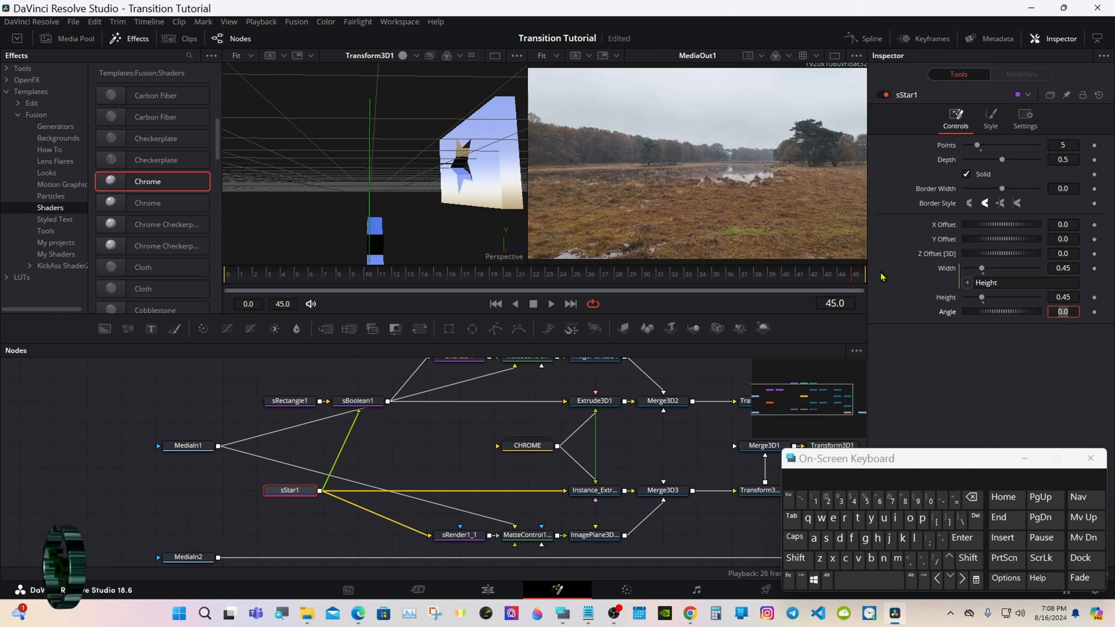
{"action": "left_click_drag", "start_coordinate": [852, 273], "coordinate": [881, 270]}
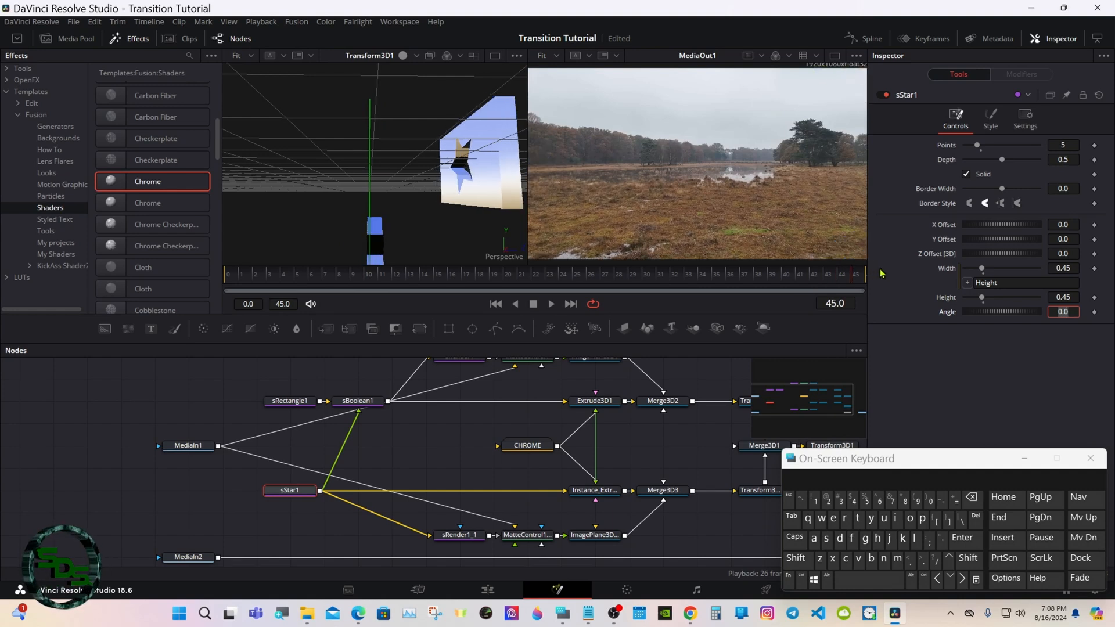
{"action": "left_click", "coordinate": [674, 278]}
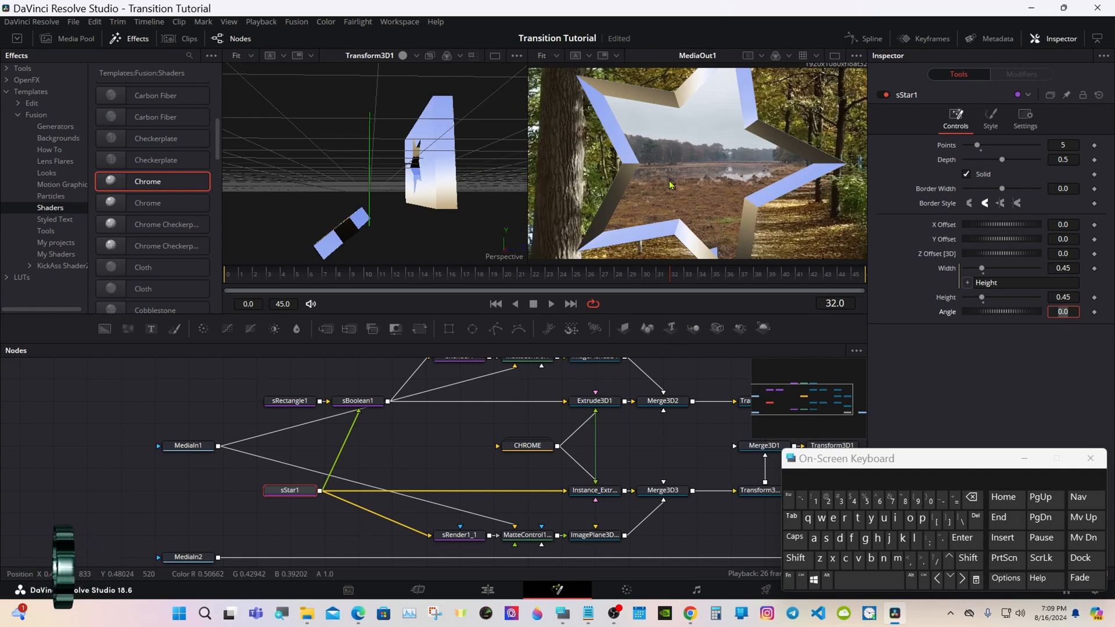
Step: Insert a pipe router on the MediaIn1 to MatteControl1 connection and feed MatteControl1_1's background from the same router
{"action": "left_click_drag", "start_coordinate": [639, 344], "coordinate": [635, 260]}
{"action": "left_click_drag", "start_coordinate": [776, 313], "coordinate": [794, 311]}
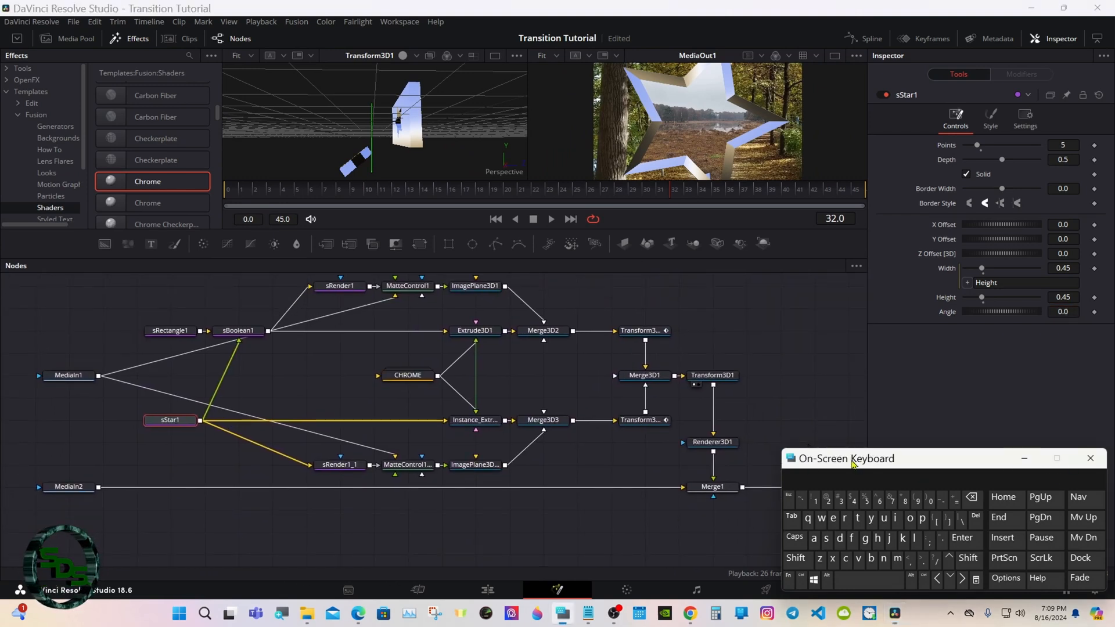
{"action": "left_click_drag", "start_coordinate": [858, 463], "coordinate": [903, 342]}
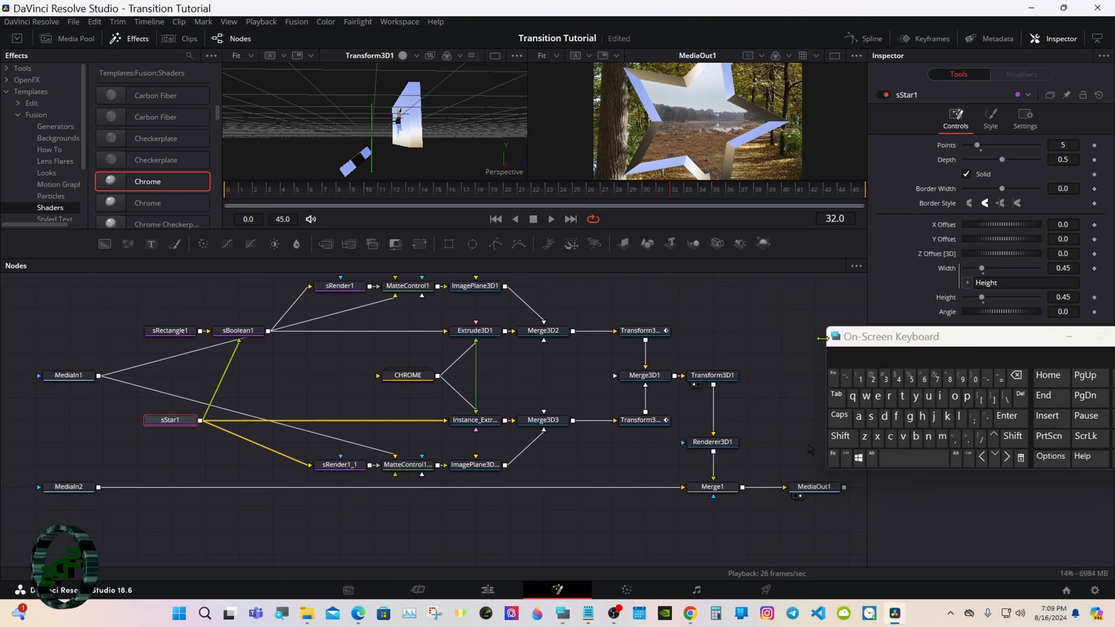
{"action": "left_click", "coordinate": [751, 344]}
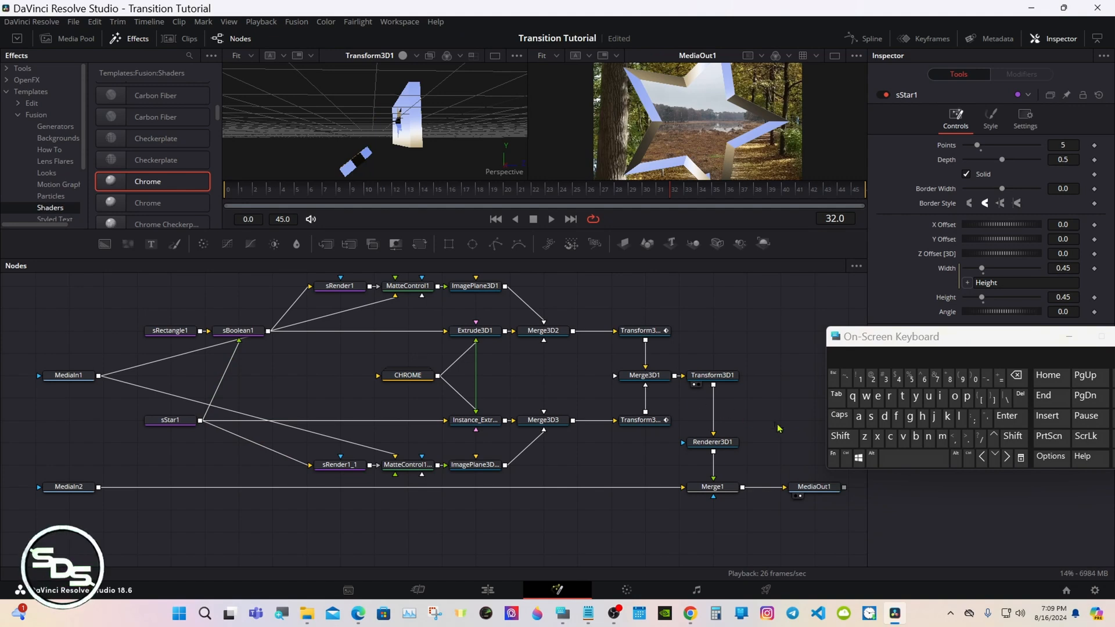
{"action": "left_click", "coordinate": [872, 459]}
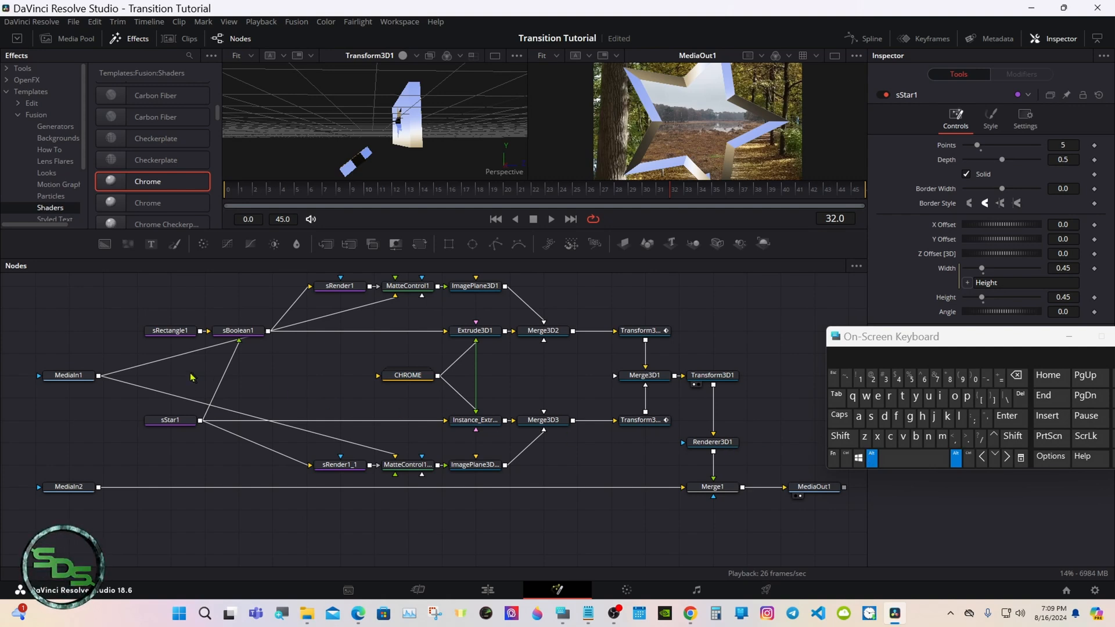
{"action": "left_click", "coordinate": [154, 367], "text": "alt"}
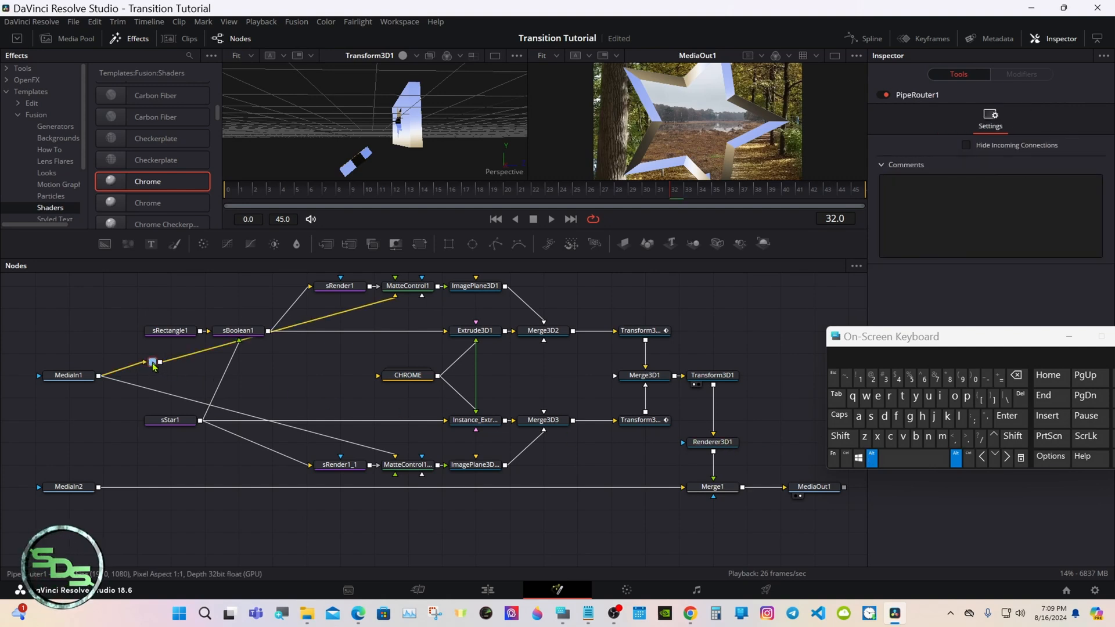
{"action": "left_click", "coordinate": [871, 458]}
{"action": "left_click_drag", "start_coordinate": [153, 361], "coordinate": [138, 375]}
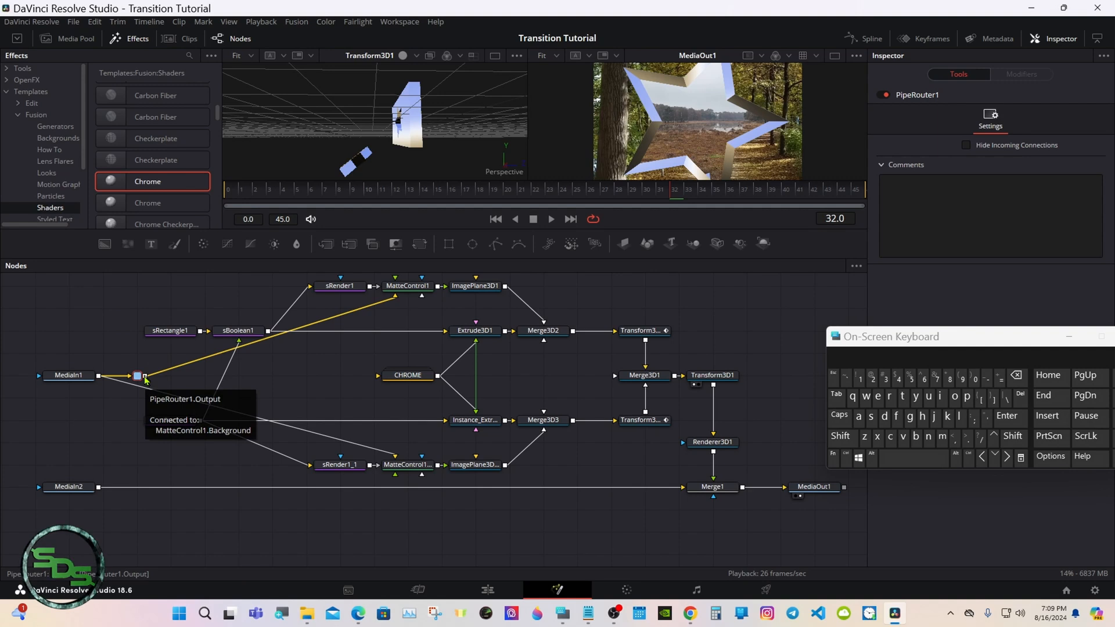
{"action": "left_click_drag", "start_coordinate": [145, 379], "coordinate": [395, 457]}
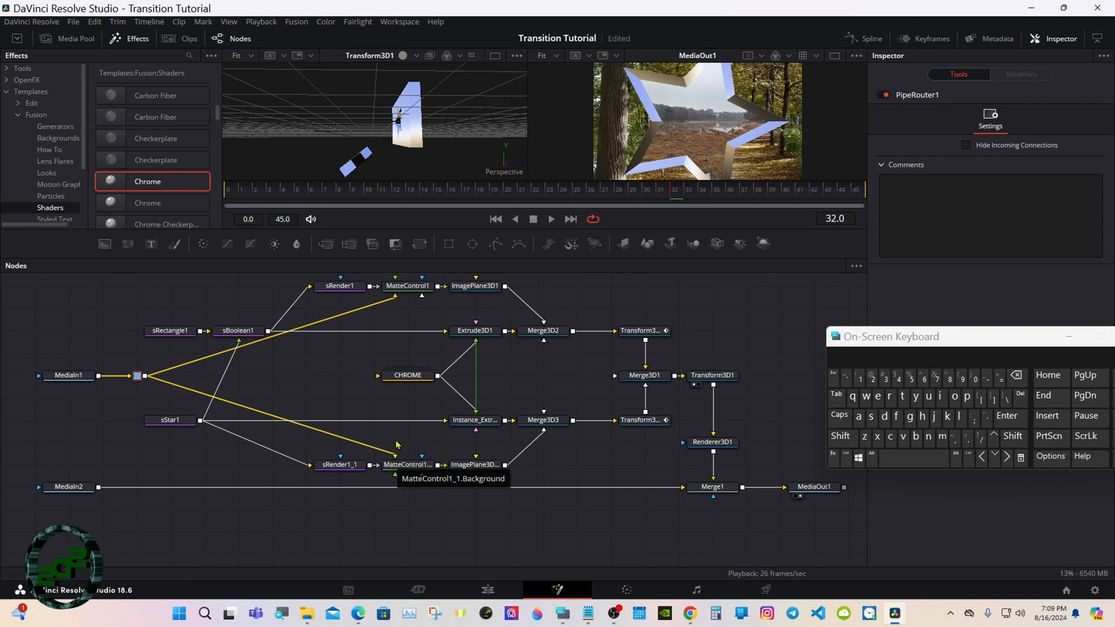
Step: Tidy the node graph by moving the pipe router away from MediaIn1 and shifting sStar1, MediaIn1 and MediaIn2 outward
{"action": "left_click_drag", "start_coordinate": [137, 376], "coordinate": [205, 375]}
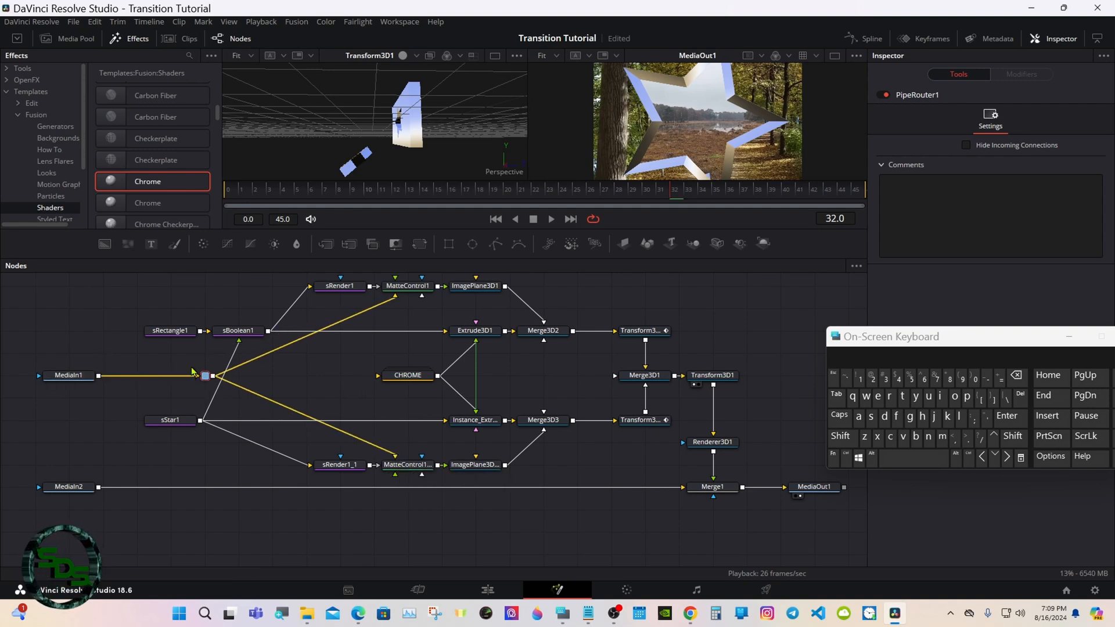
{"action": "left_click_drag", "start_coordinate": [167, 421], "coordinate": [99, 399]}
{"action": "left_click_drag", "start_coordinate": [47, 380], "coordinate": [13, 380]}
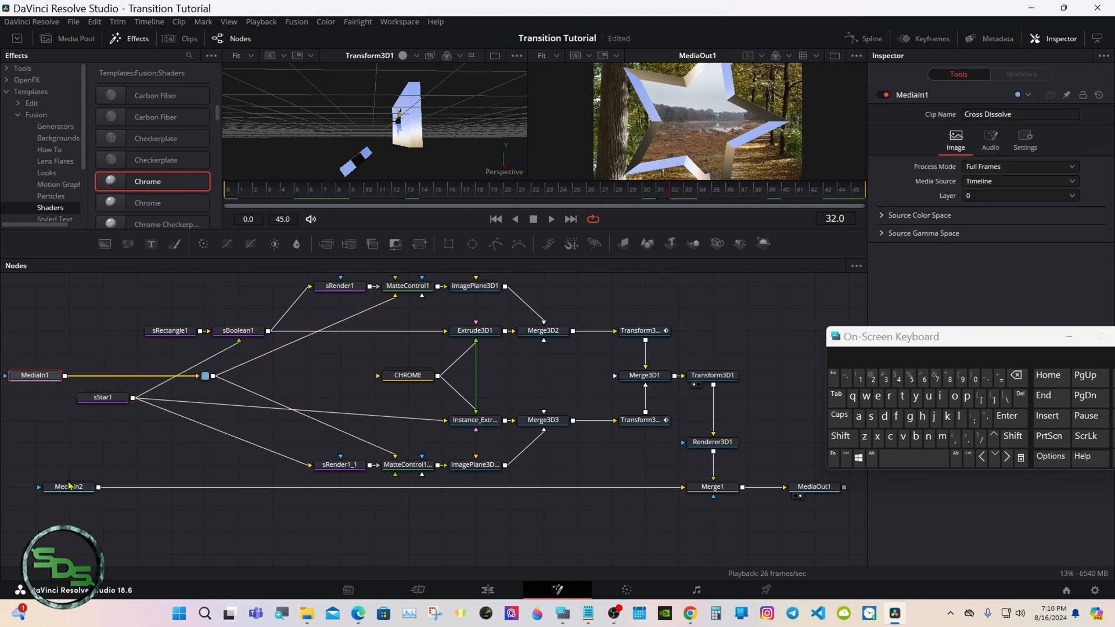
{"action": "left_click_drag", "start_coordinate": [53, 488], "coordinate": [18, 489]}
{"action": "left_click", "coordinate": [100, 458]}
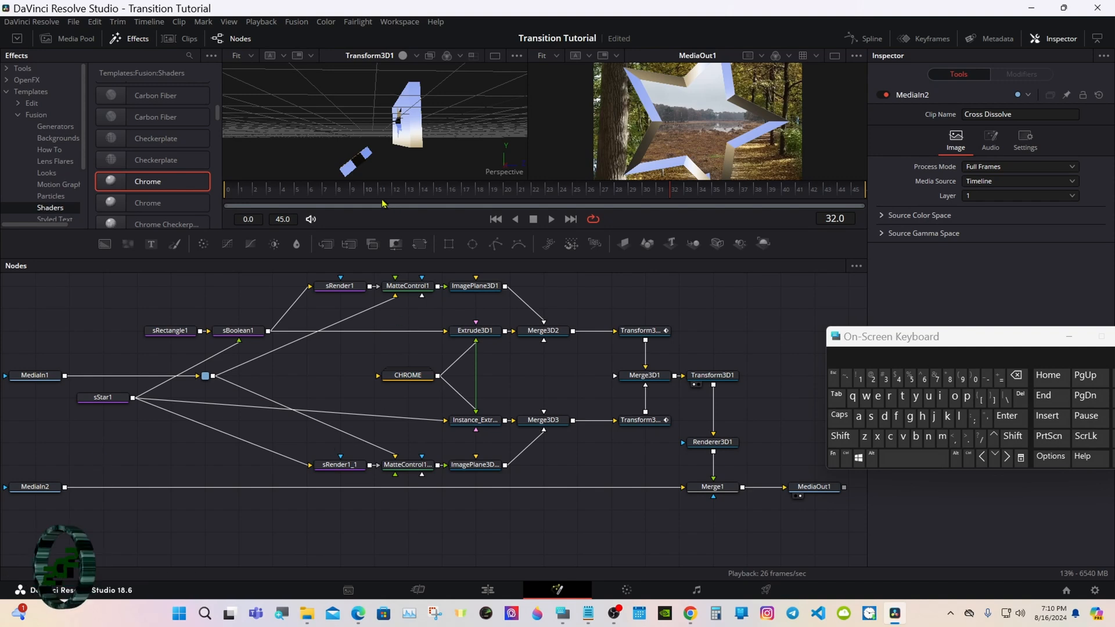
{"action": "left_click", "coordinate": [328, 195]}
{"action": "left_click", "coordinate": [299, 195]}
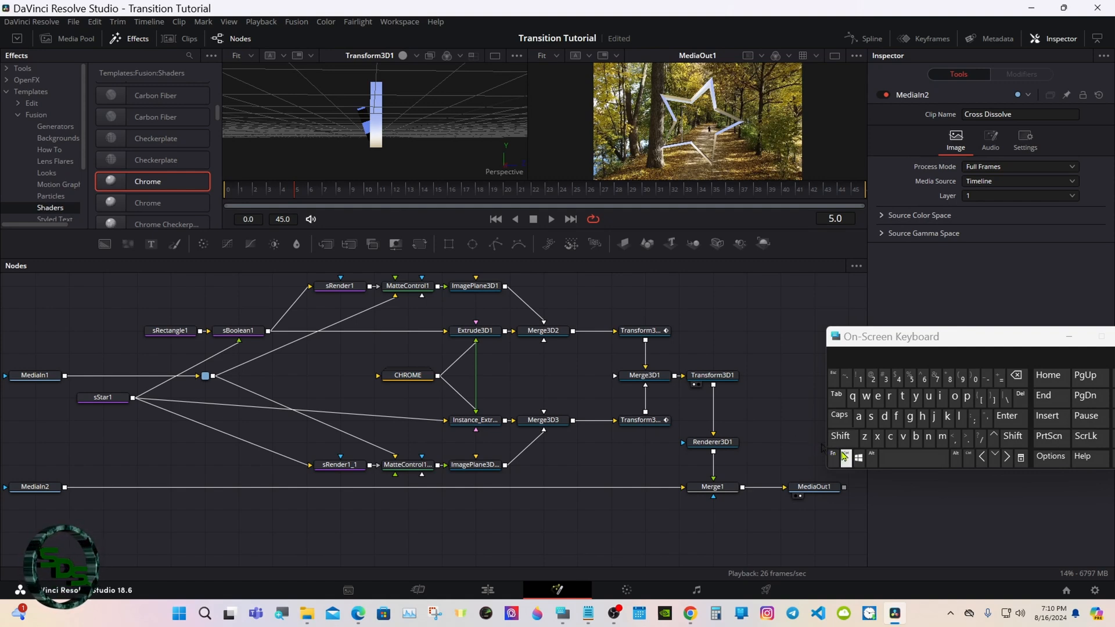
{"action": "left_click", "coordinate": [844, 458]}
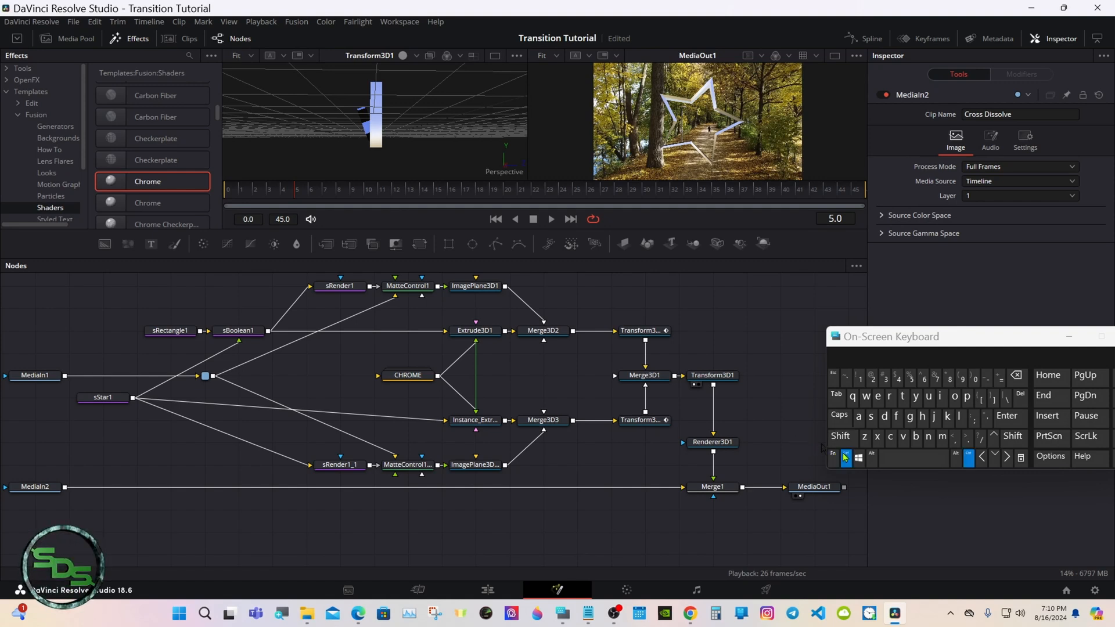
{"action": "left_click", "coordinate": [90, 402], "text": "ctrl"}
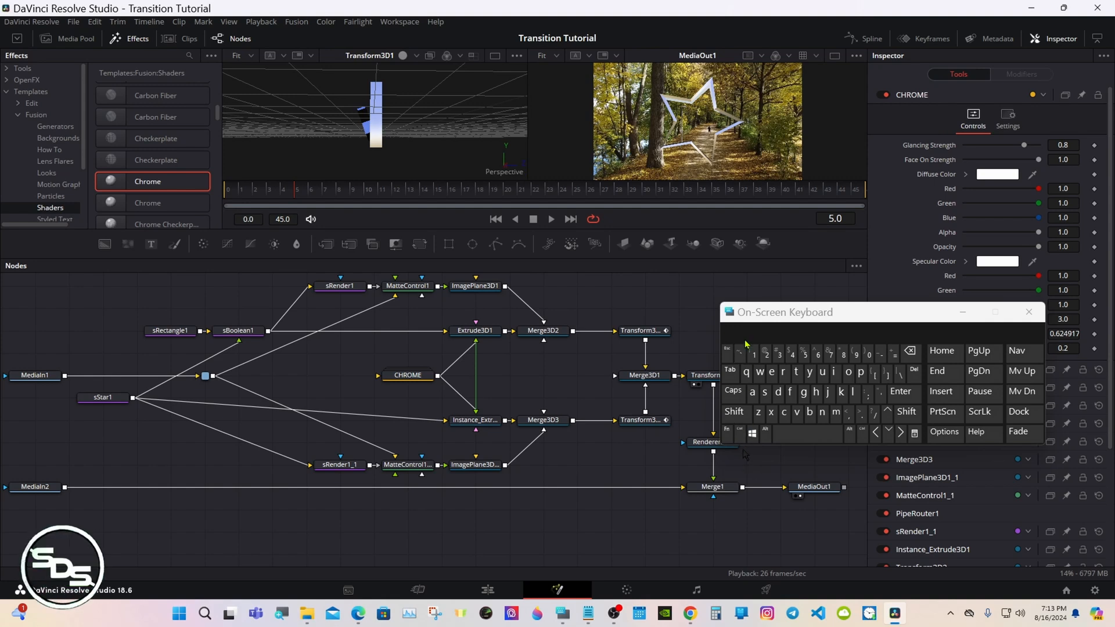
{"action": "left_click_drag", "start_coordinate": [749, 320], "coordinate": [811, 331]}
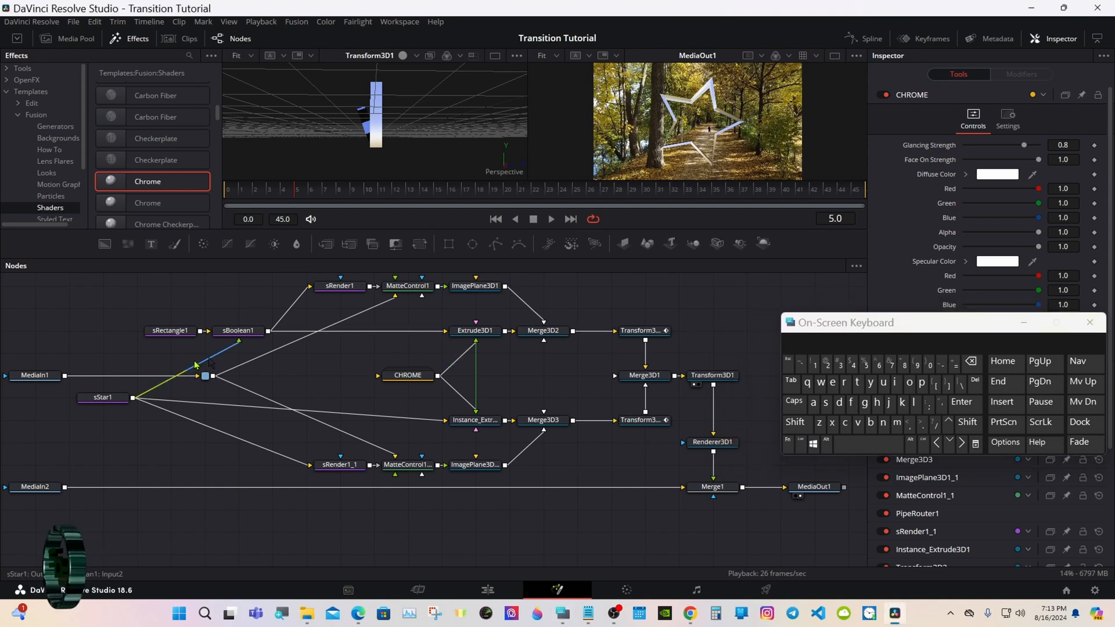
Step: Modify sStar1's Angle with an Anim Curves modifier
{"action": "left_click", "coordinate": [105, 398]}
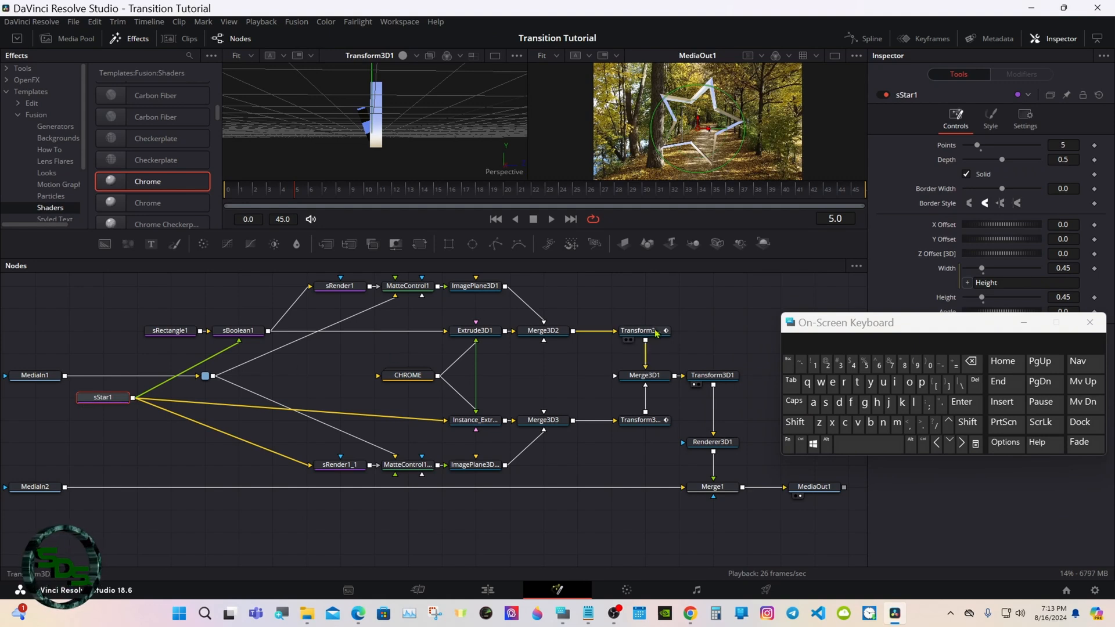
{"action": "left_click_drag", "start_coordinate": [839, 333], "coordinate": [835, 434]}
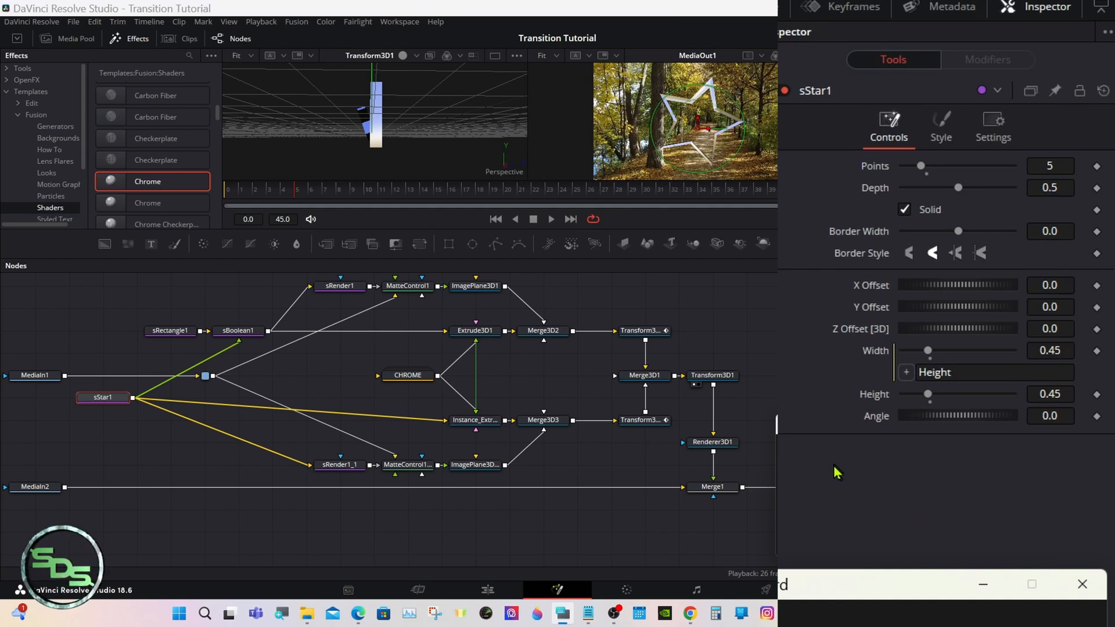
{"action": "right_click", "coordinate": [876, 425]}
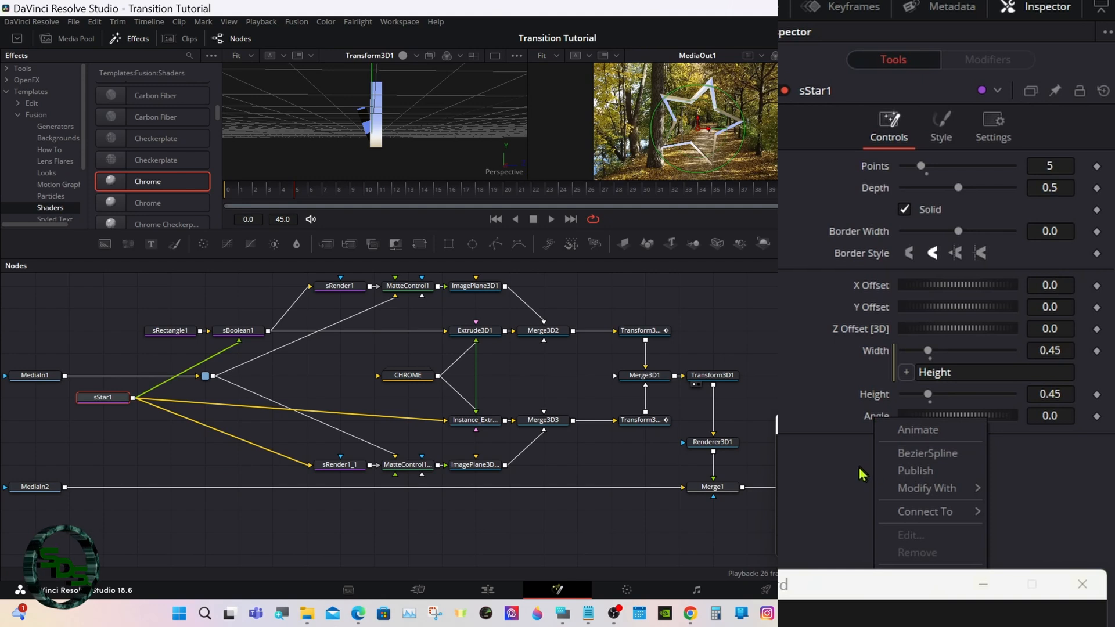
{"action": "mouse_move", "coordinate": [909, 489]}
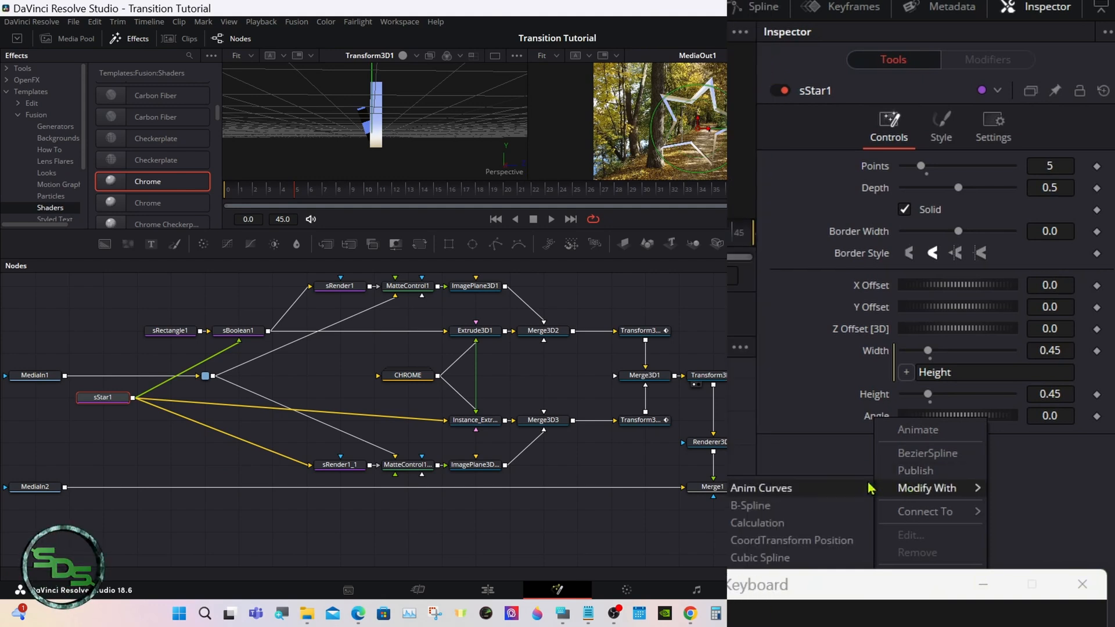
{"action": "left_click", "coordinate": [842, 488]}
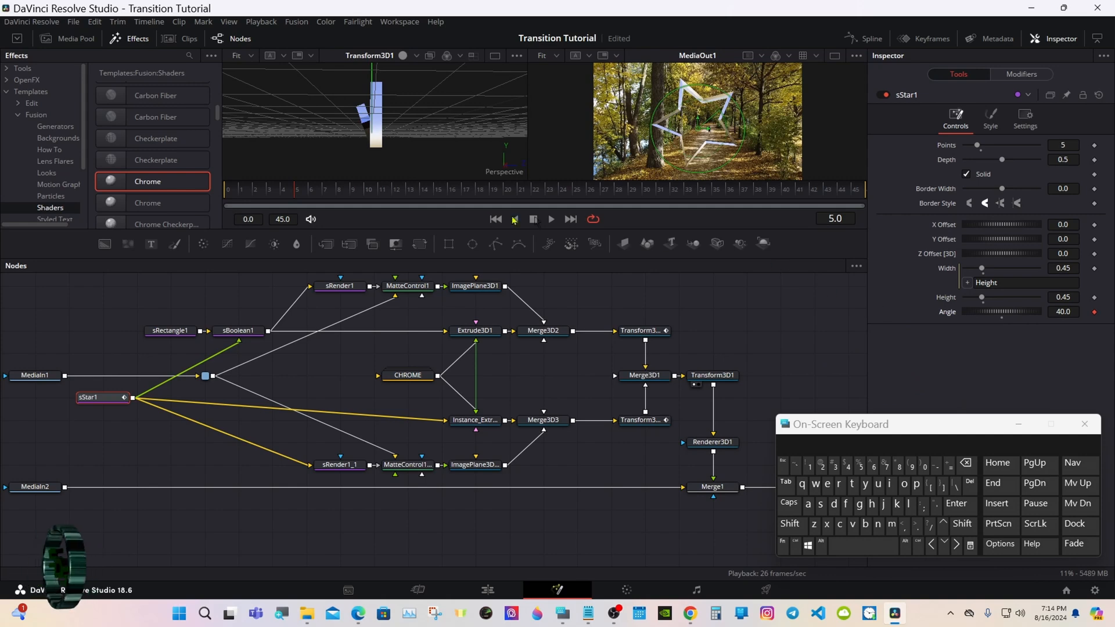
Step: Enlarge the viewers and scrub to frame 31 to check the star's animated rotation
{"action": "left_click_drag", "start_coordinate": [297, 193], "coordinate": [480, 195]}
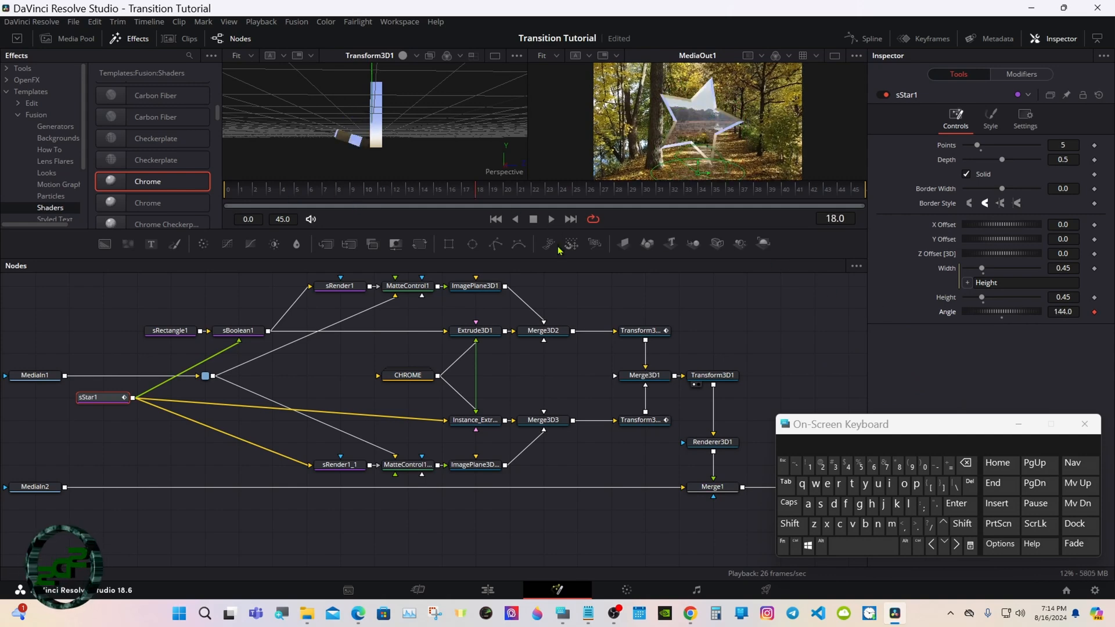
{"action": "left_click_drag", "start_coordinate": [557, 258], "coordinate": [540, 348]}
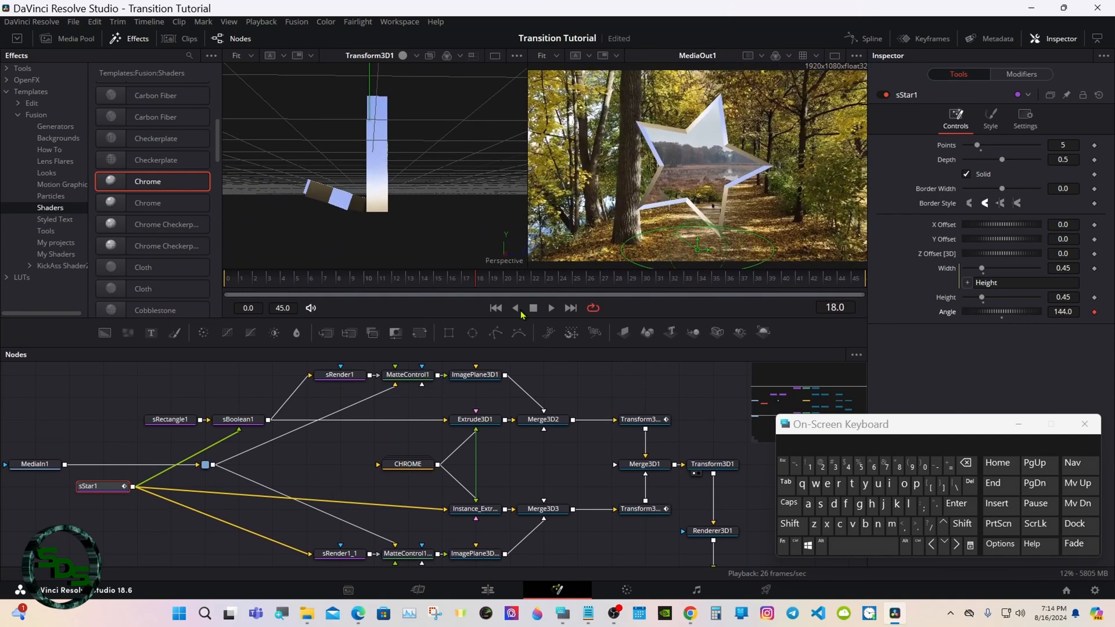
{"action": "left_click_drag", "start_coordinate": [485, 290], "coordinate": [659, 285]}
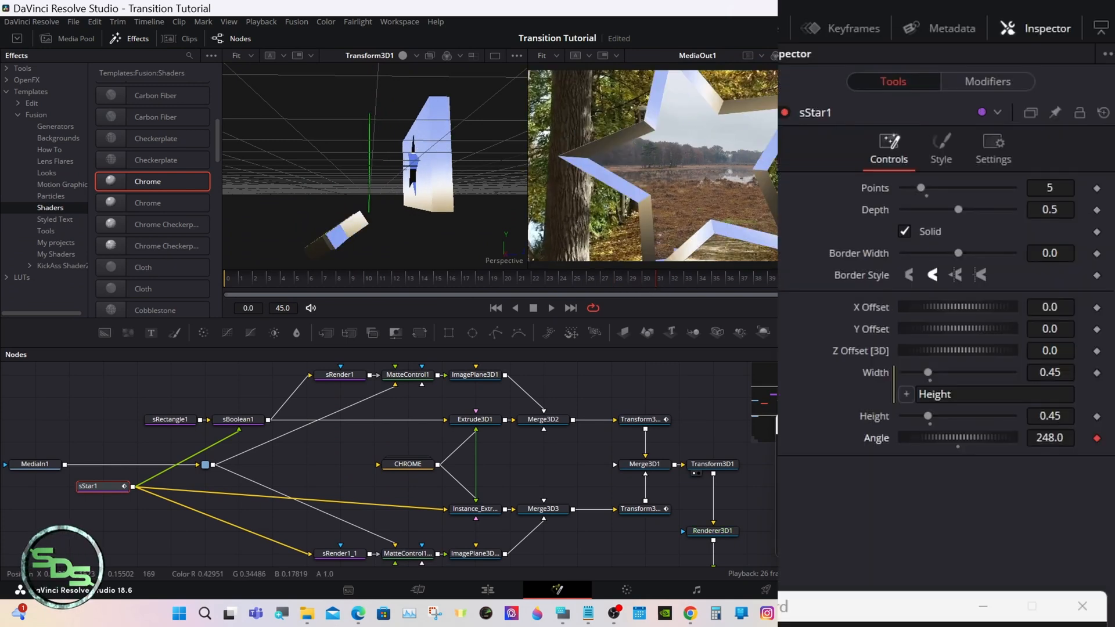
Step: Reset the Scale of the Angle's Anim Curves modifier to 1.0 and scrub from frame 8 to frame 30 to check the star
{"action": "left_click", "coordinate": [980, 80]}
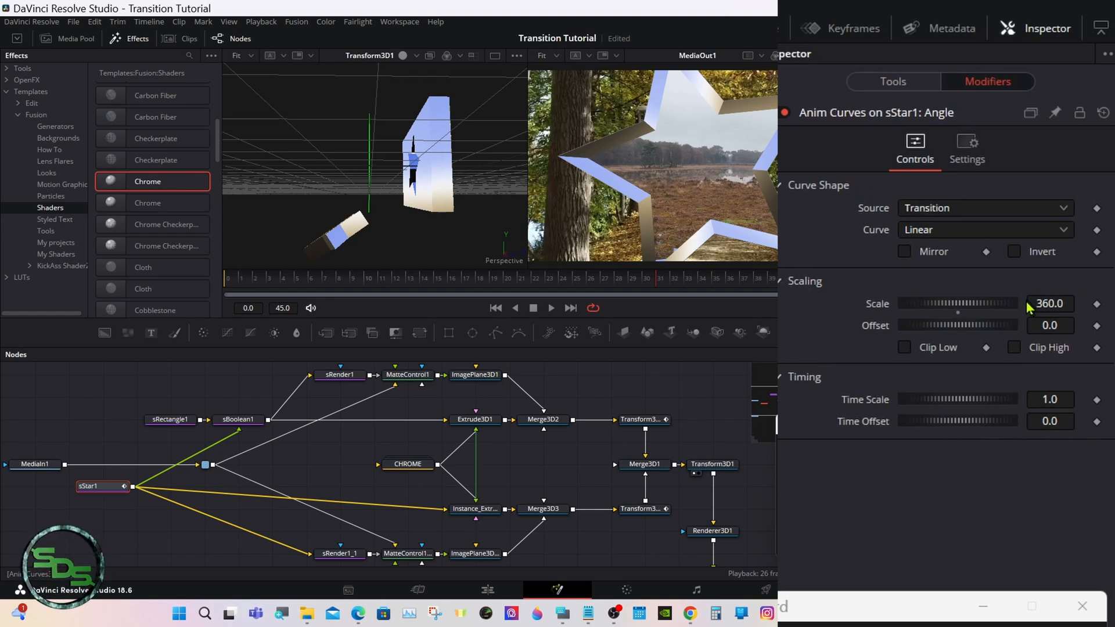
{"action": "left_click", "coordinate": [959, 315]}
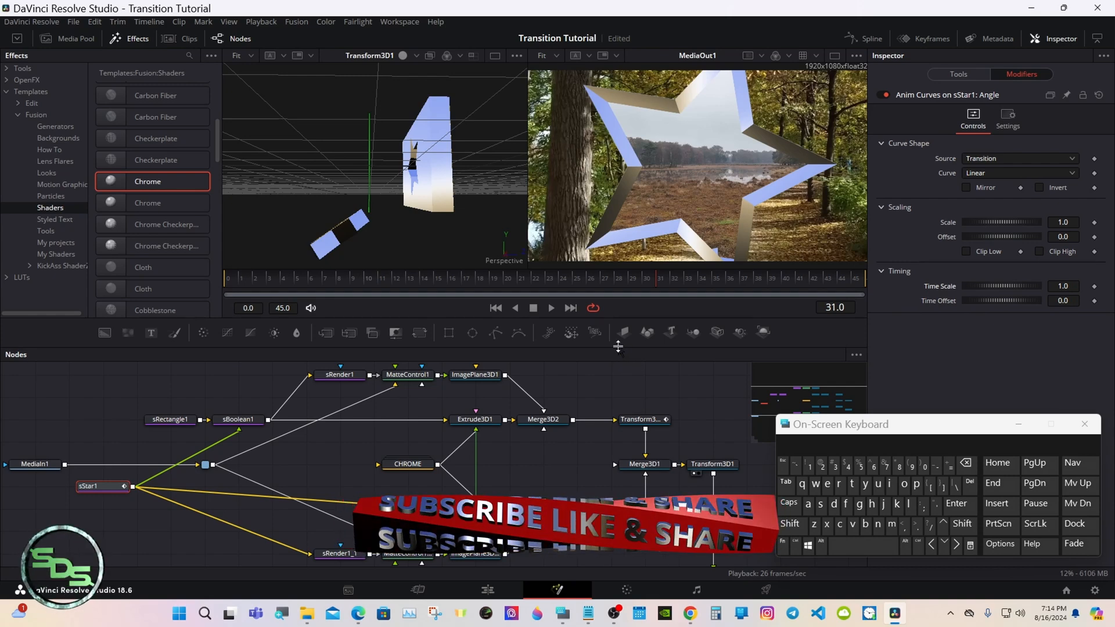
{"action": "left_click_drag", "start_coordinate": [618, 346], "coordinate": [612, 280]}
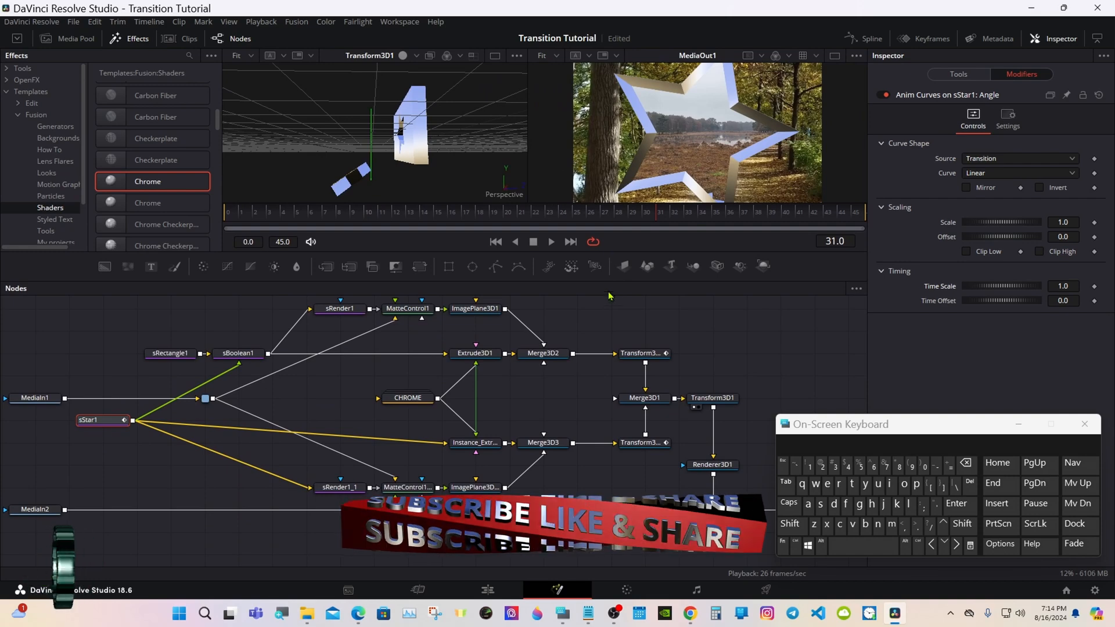
{"action": "left_click", "coordinate": [340, 216]}
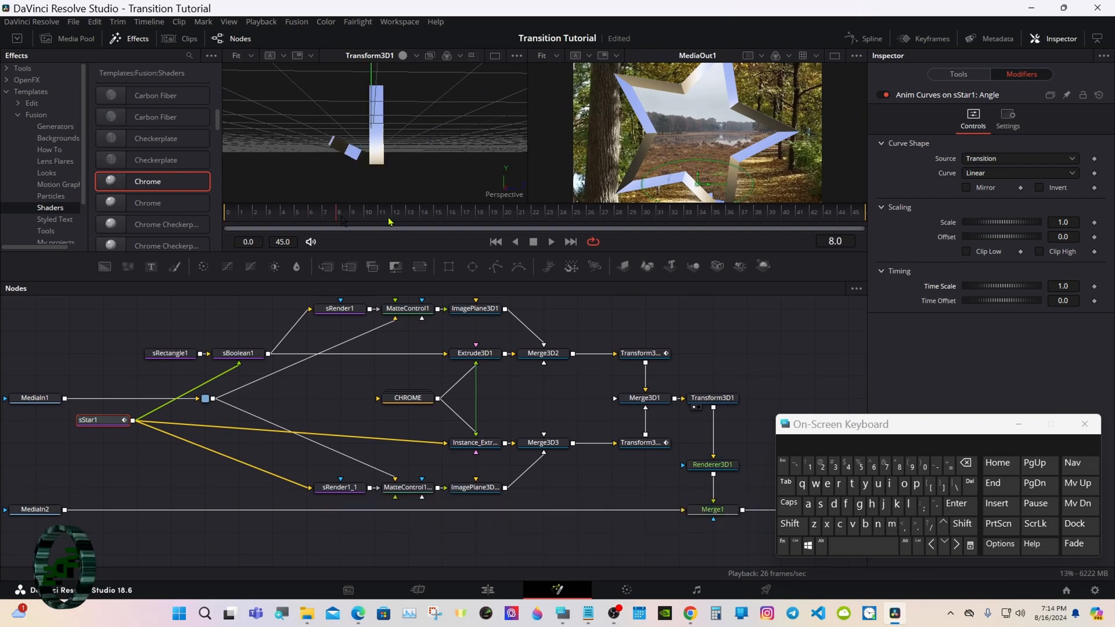
{"action": "left_click_drag", "start_coordinate": [389, 221], "coordinate": [655, 223]}
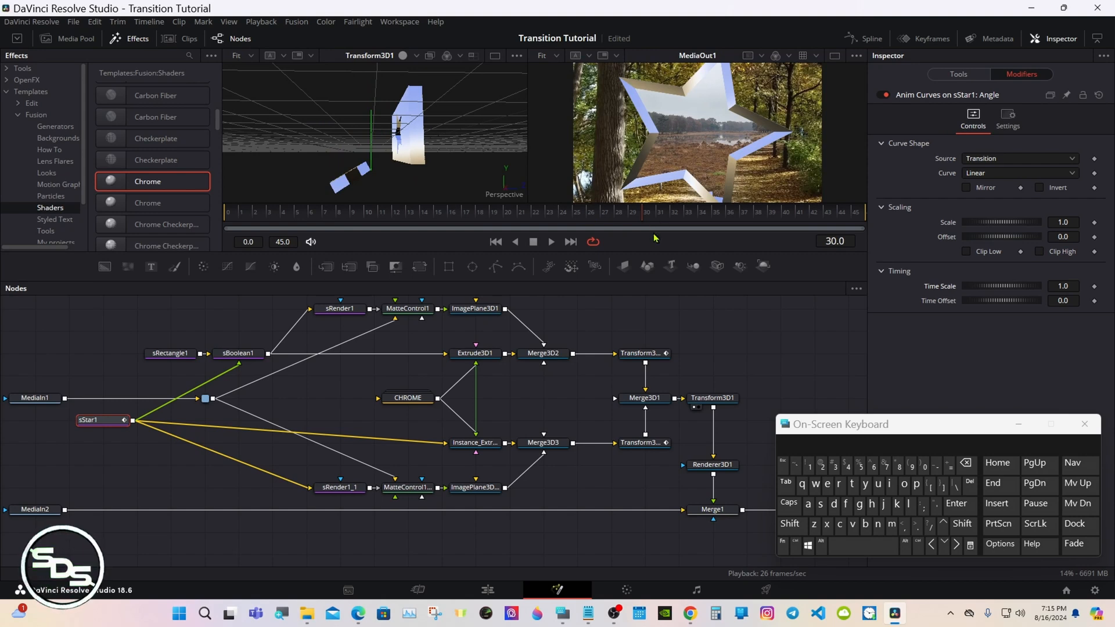
Step: Select all nodes between the MediaIn nodes and MediaOut1, including sStar1 and Merge1, and start creating a macro from them
{"action": "left_click_drag", "start_coordinate": [809, 425], "coordinate": [838, 357]}
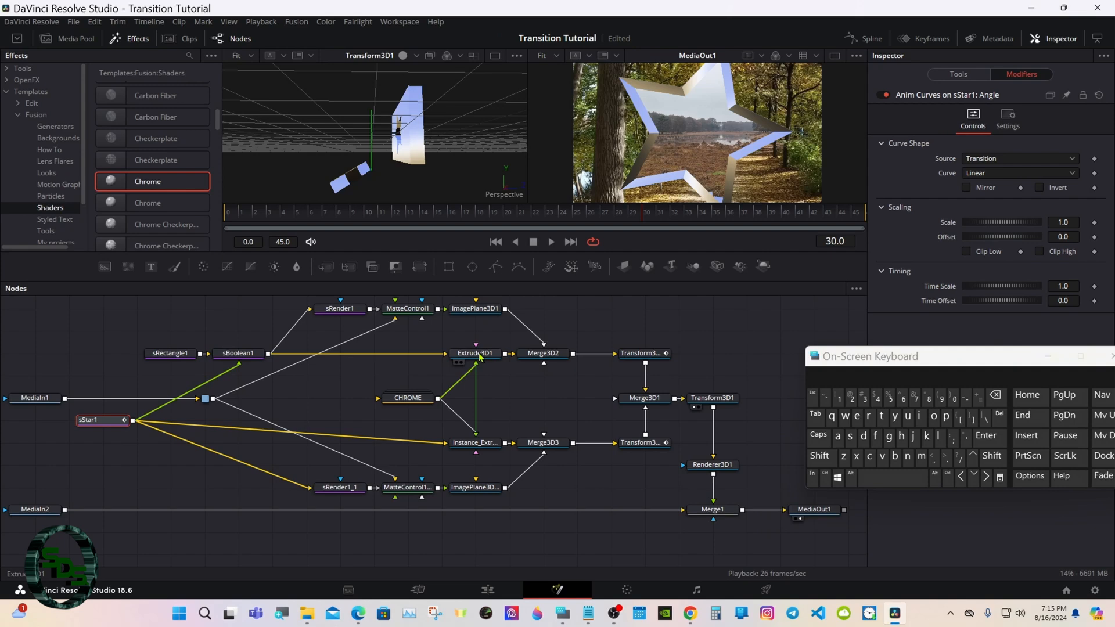
{"action": "left_click", "coordinate": [364, 390]}
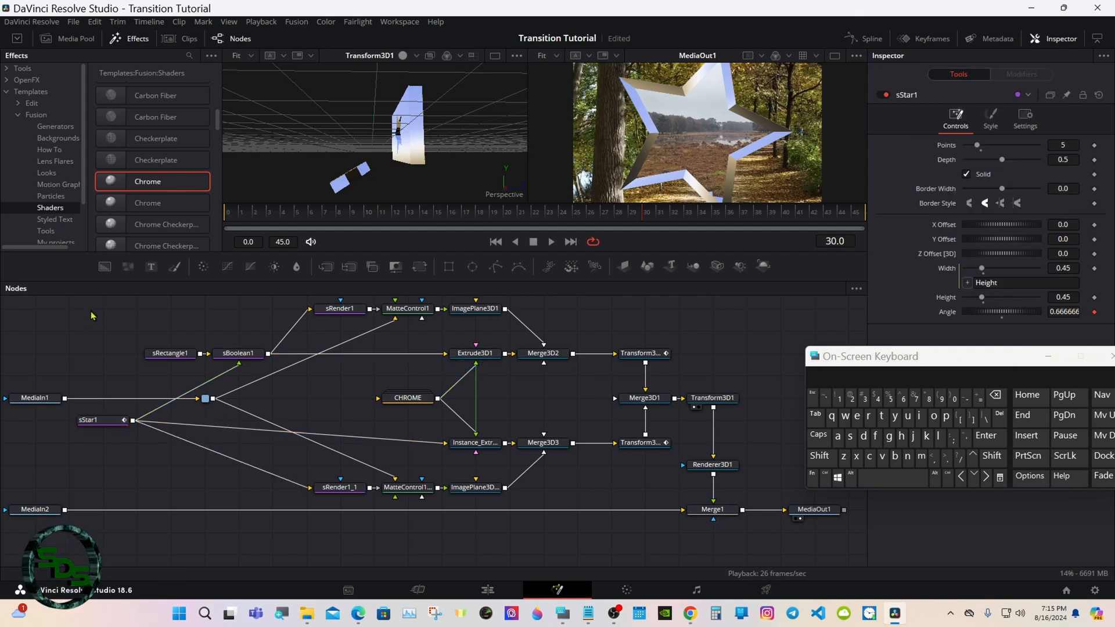
{"action": "left_click_drag", "start_coordinate": [93, 296], "coordinate": [739, 532]}
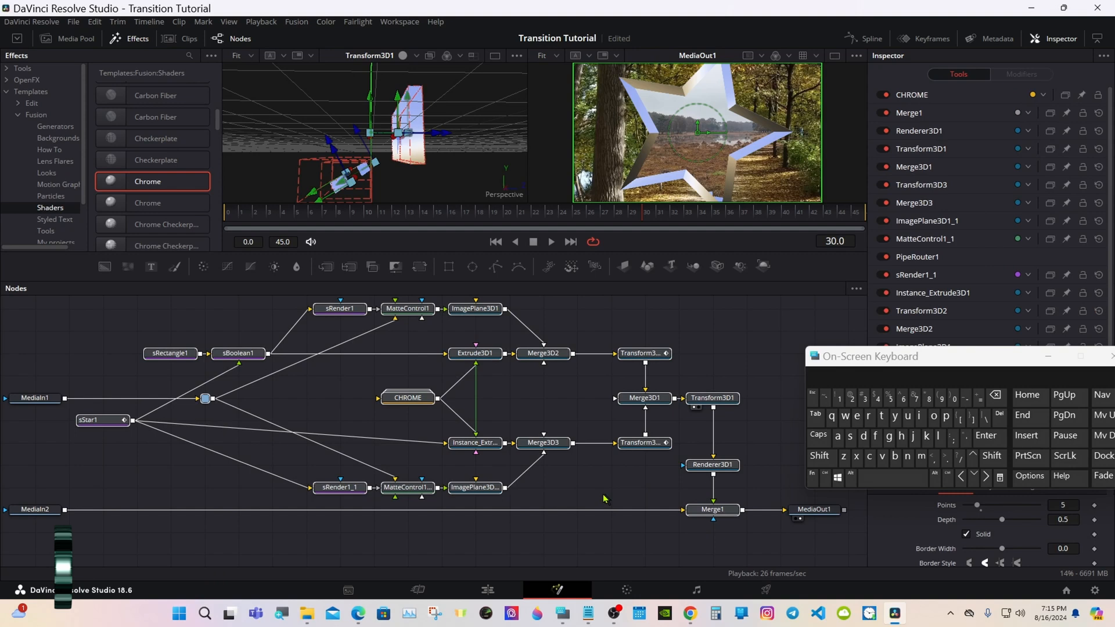
{"action": "right_click", "coordinate": [492, 452]}
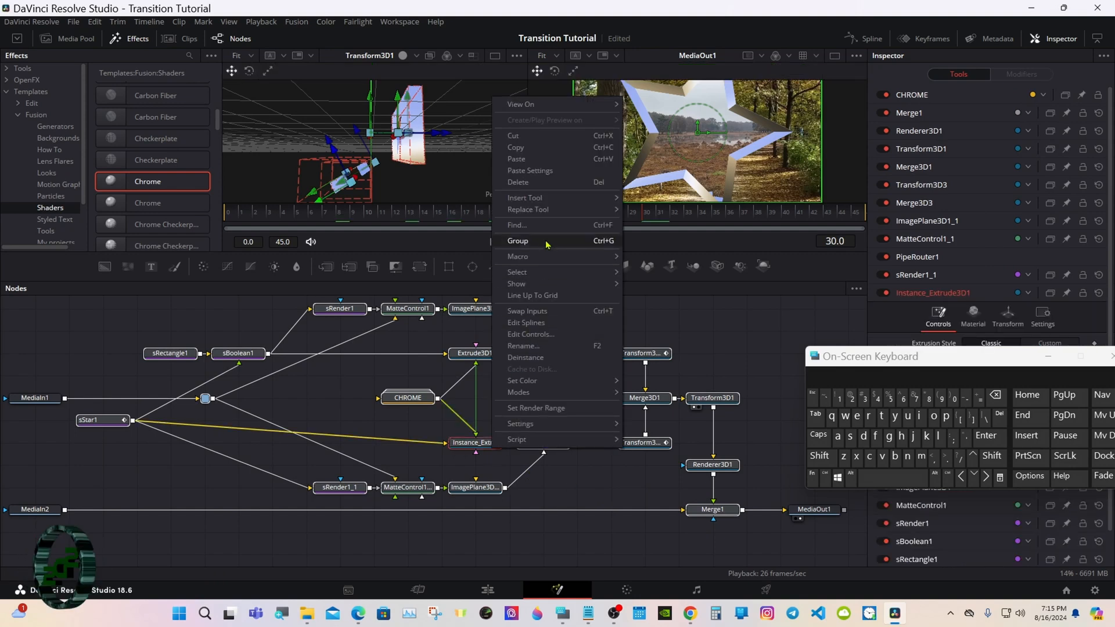
{"action": "mouse_move", "coordinate": [561, 257]}
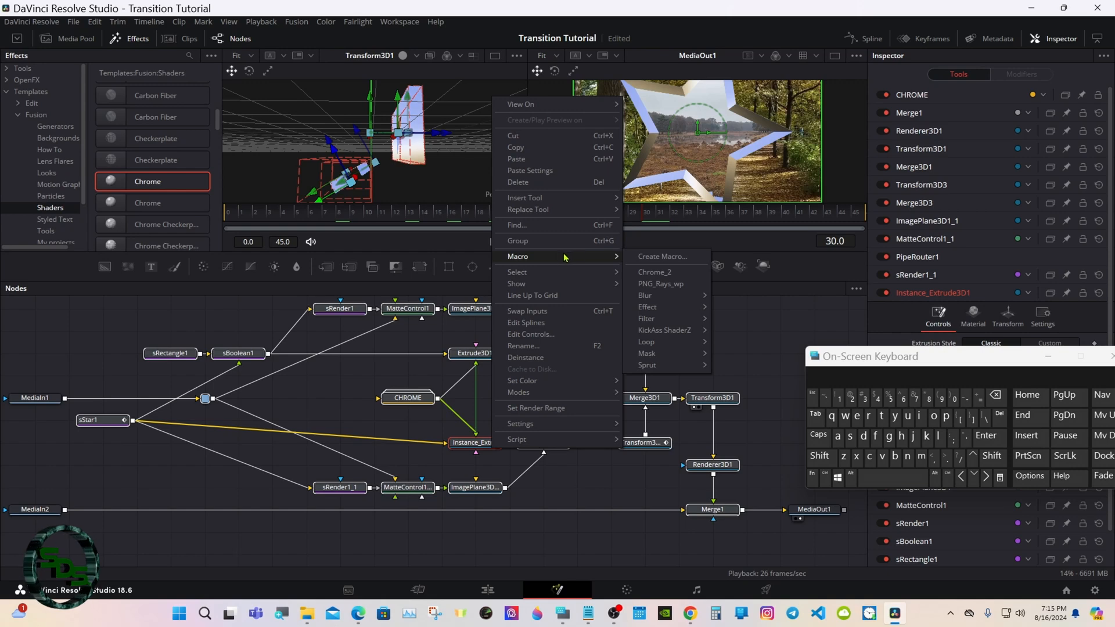
{"action": "left_click", "coordinate": [688, 257]}
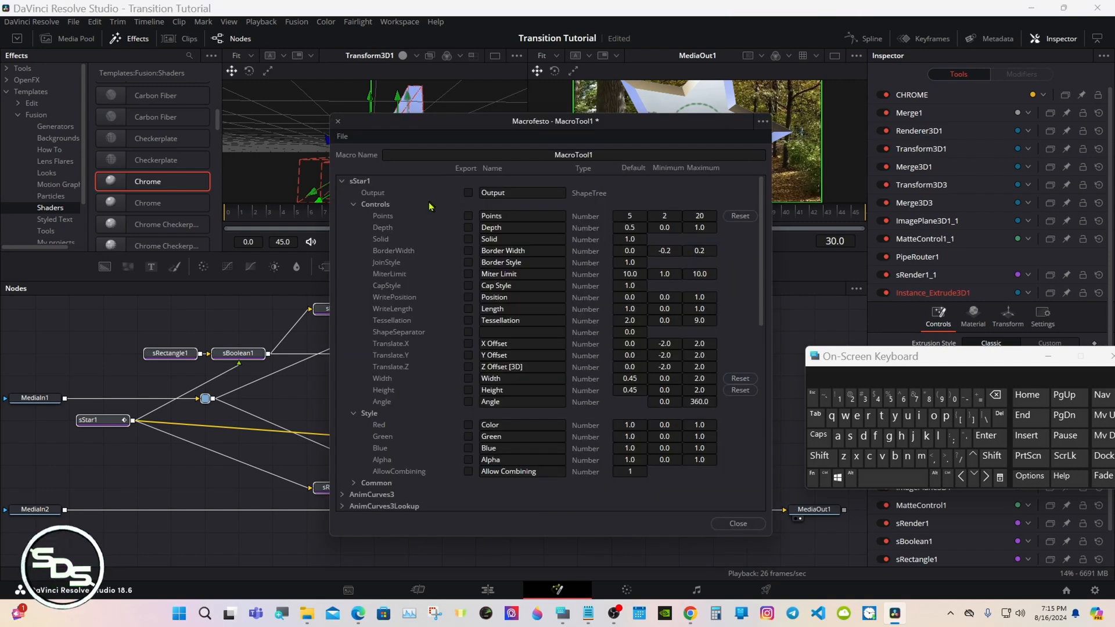
Step: Export sStar1's Points, Depth and Height controls in the macro, renaming Height to Size
{"action": "left_click", "coordinate": [468, 216]}
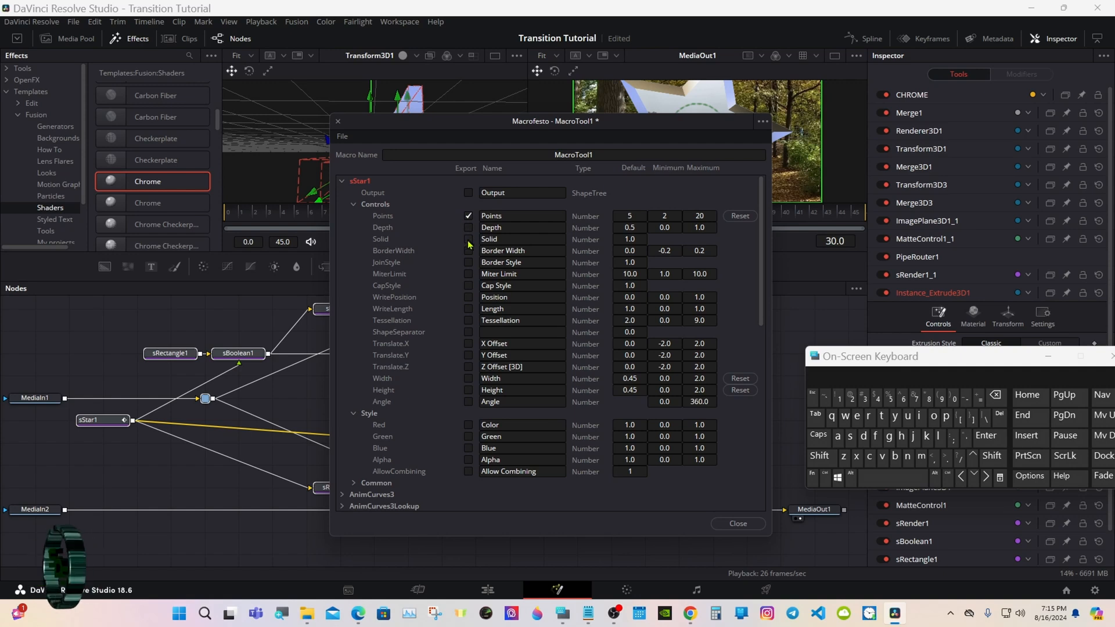
{"action": "left_click", "coordinate": [468, 228]}
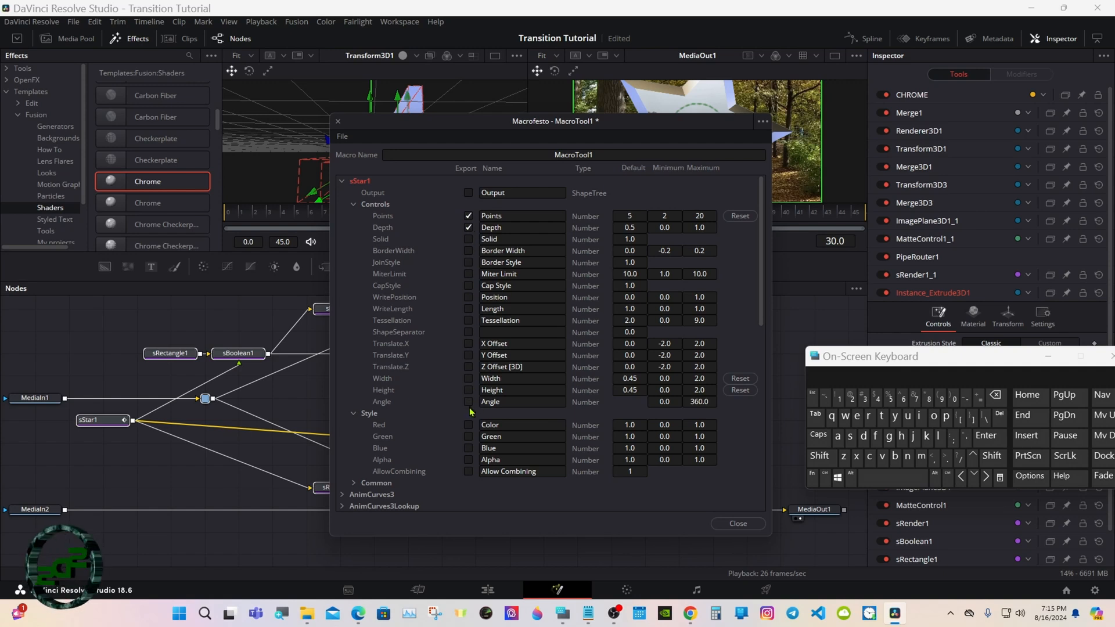
{"action": "left_click", "coordinate": [468, 390]}
{"action": "left_click", "coordinate": [527, 389]}
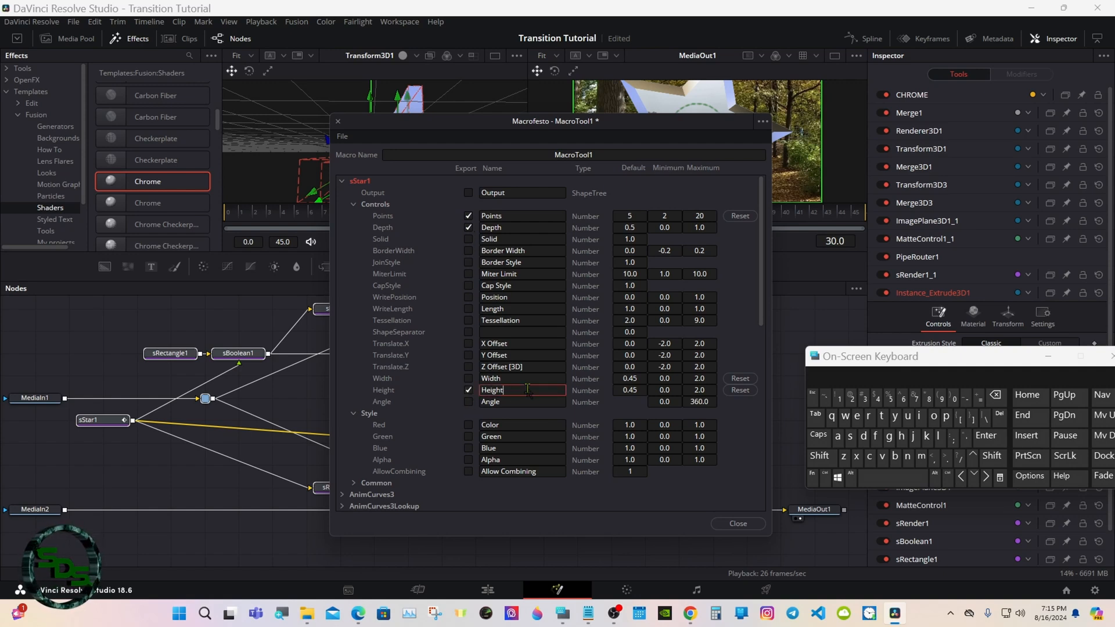
{"action": "left_click", "coordinate": [995, 396]}
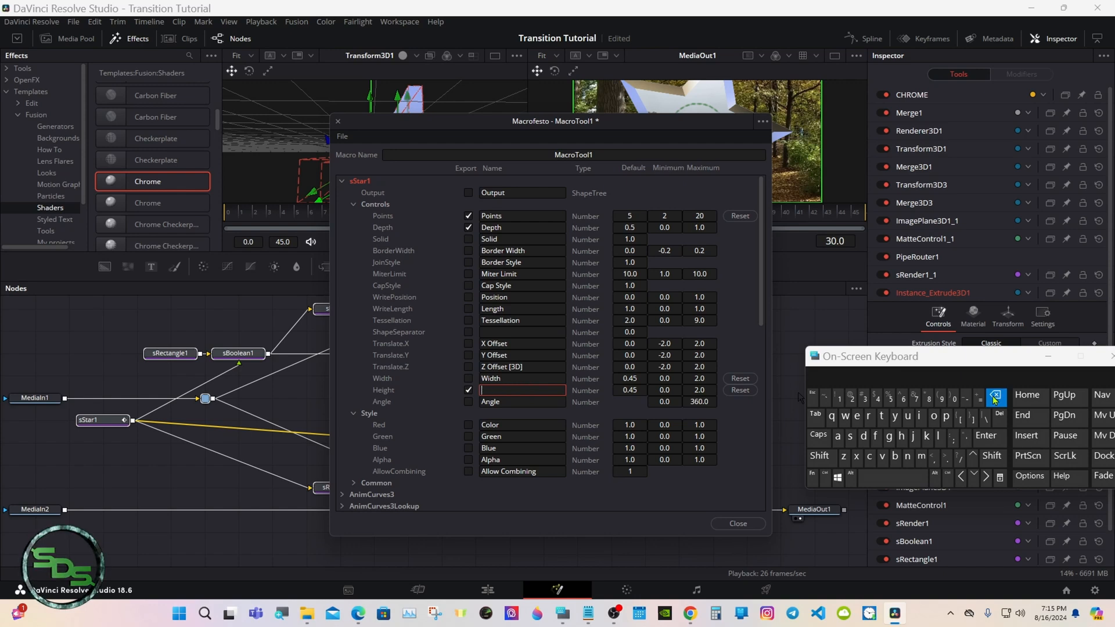
{"action": "left_click", "coordinate": [819, 457]}
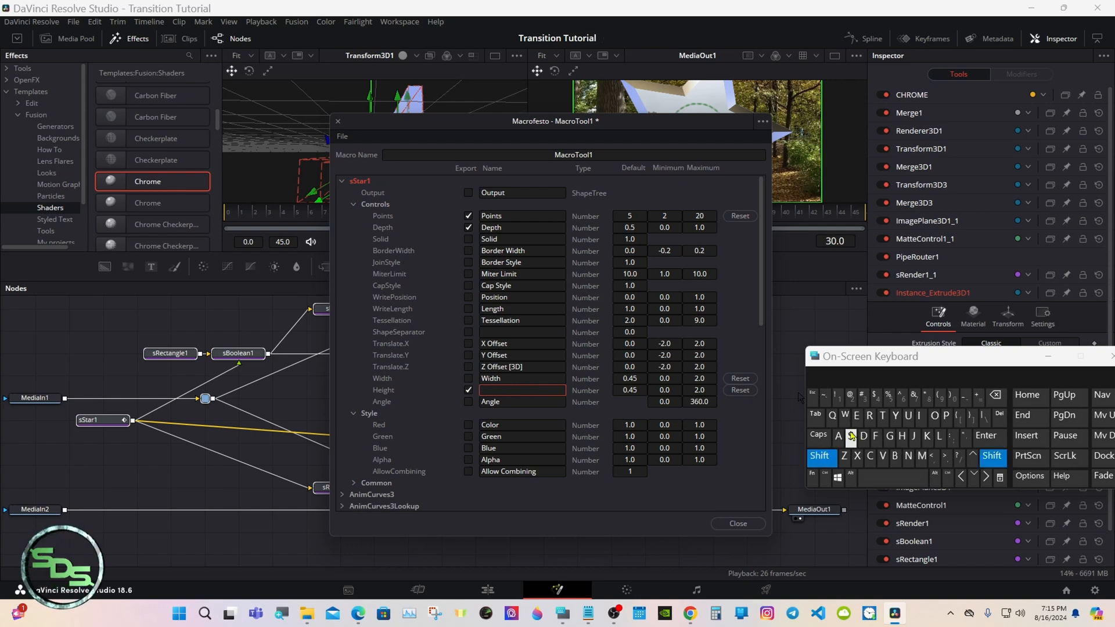
{"action": "left_click", "coordinate": [850, 437]}
{"action": "left_click", "coordinate": [918, 416]}
{"action": "left_click", "coordinate": [843, 457]}
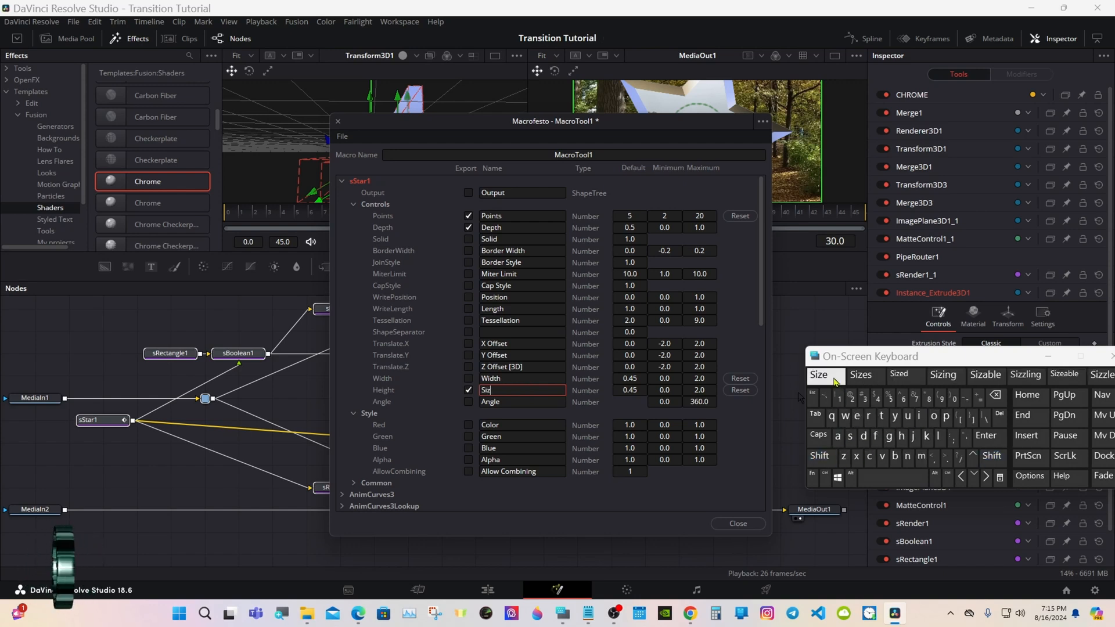
{"action": "left_click", "coordinate": [819, 375]}
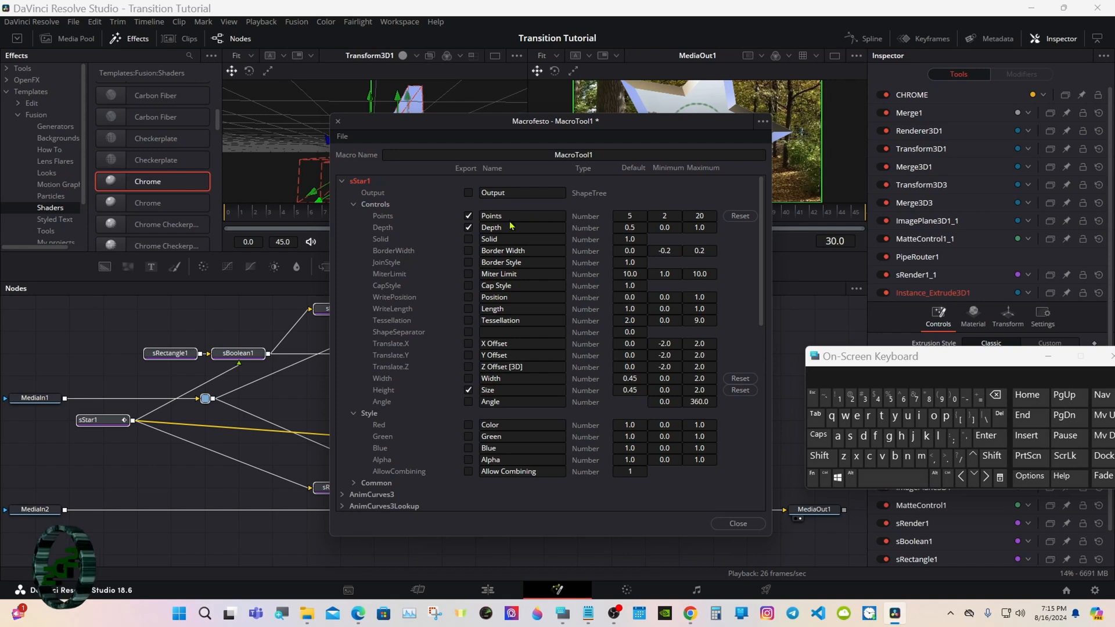
Step: Collapse sStar1, then export the Scale control of AnimCurves3 in the macro and rename it Rotation
{"action": "left_click", "coordinate": [354, 204]}
{"action": "left_click", "coordinate": [342, 181]}
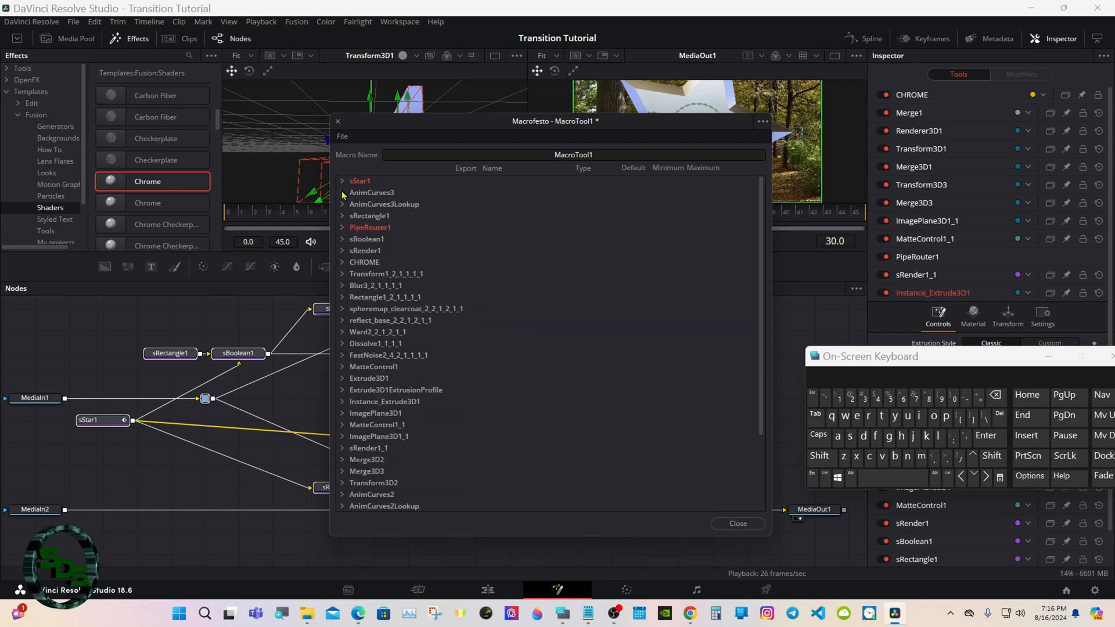
{"action": "left_click", "coordinate": [342, 193]}
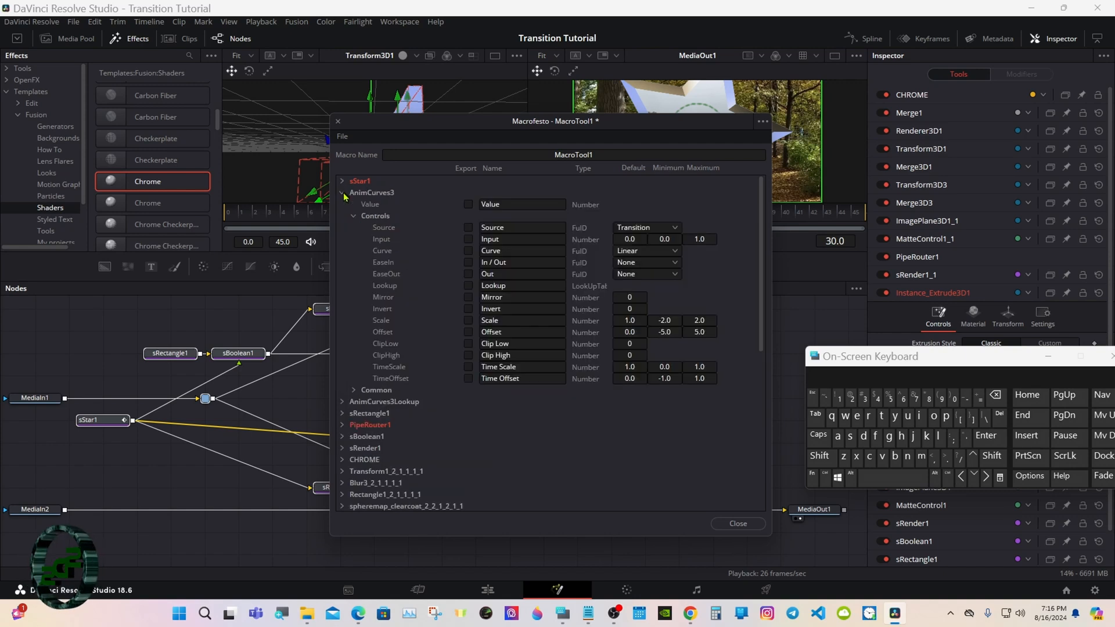
{"action": "left_click", "coordinate": [468, 321]}
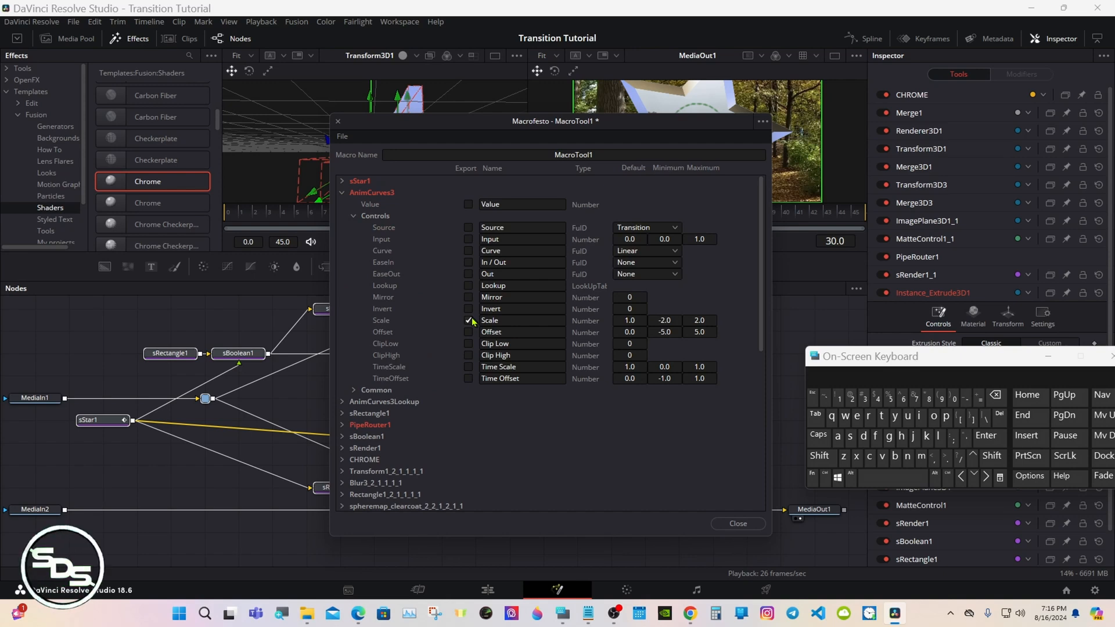
{"action": "double_click", "coordinate": [481, 321]}
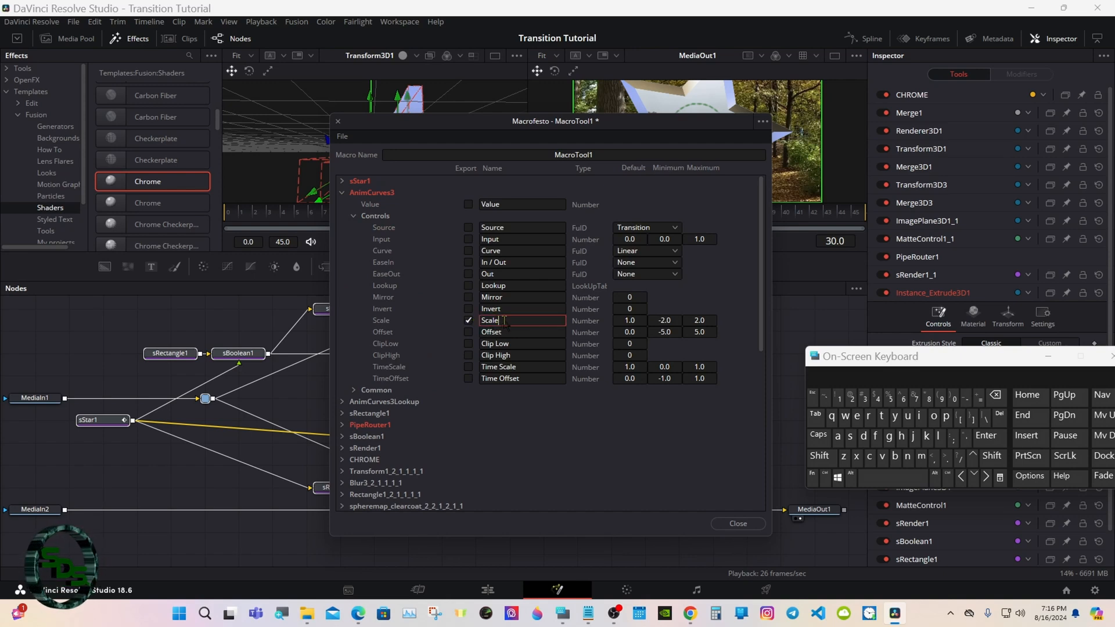
{"action": "left_click", "coordinate": [995, 397]}
{"action": "left_click", "coordinate": [819, 456]}
{"action": "left_click", "coordinate": [869, 416]}
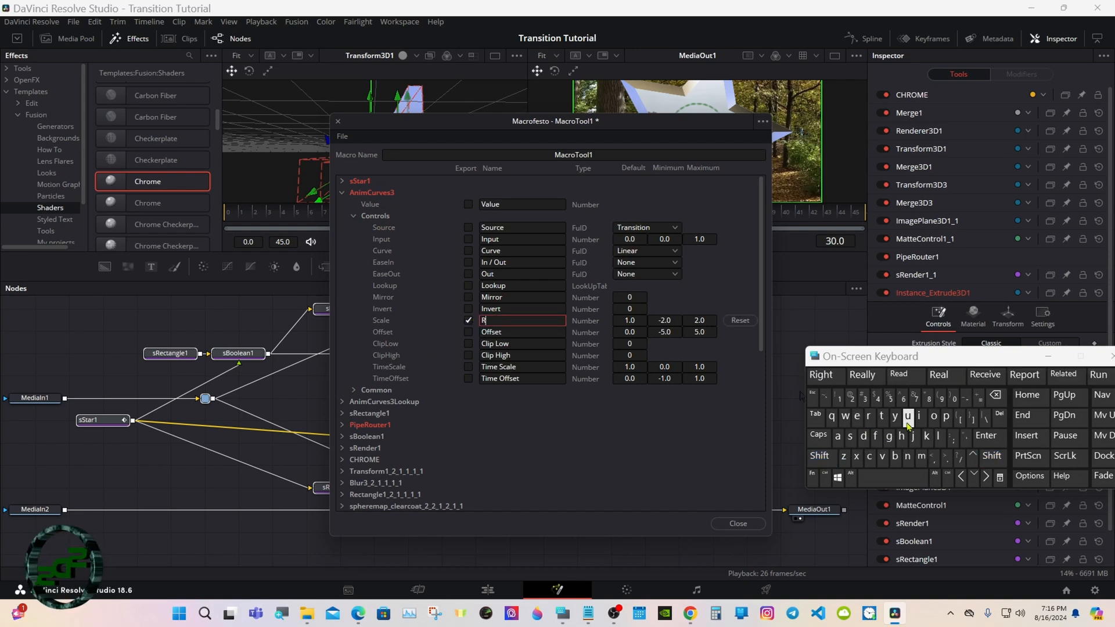
{"action": "left_click", "coordinate": [934, 416]}
{"action": "left_click", "coordinate": [881, 415]}
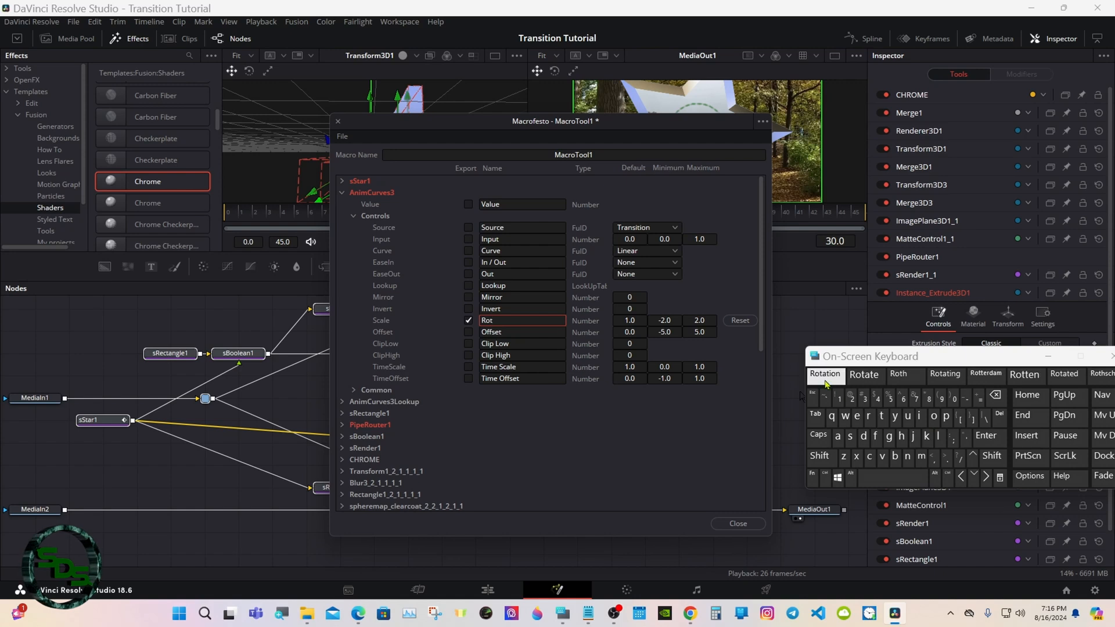
{"action": "left_click", "coordinate": [822, 374]}
{"action": "left_click", "coordinate": [534, 189]}
Step: Append "Star Transition 2" to the macro's name so it reads MacroTool1Star Transition 2
{"action": "left_click", "coordinate": [597, 154]}
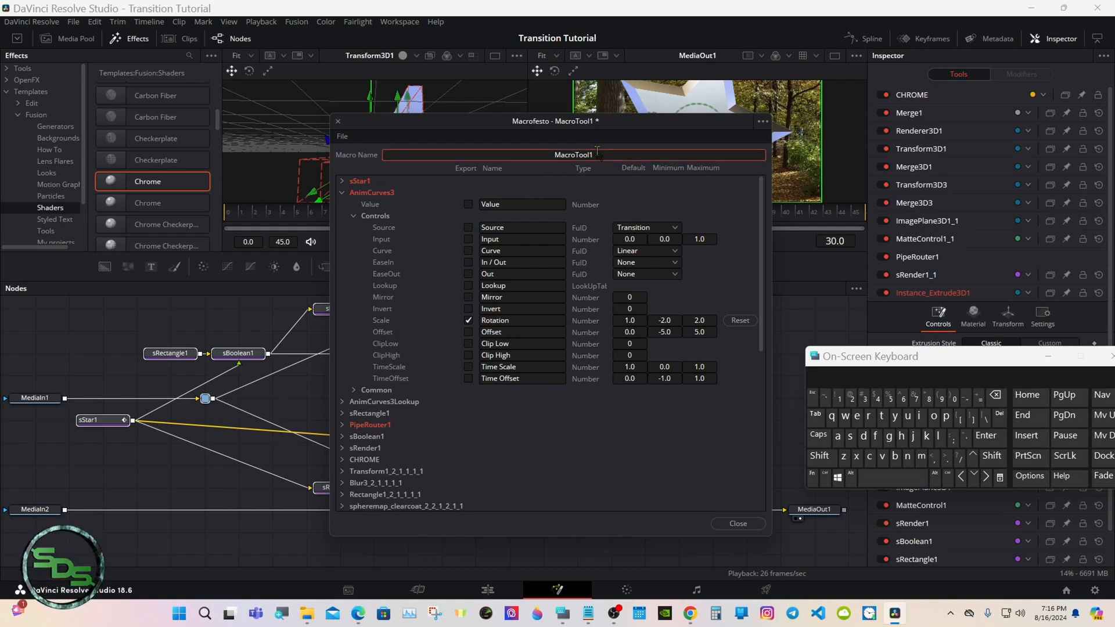
{"action": "left_click", "coordinate": [819, 456]}
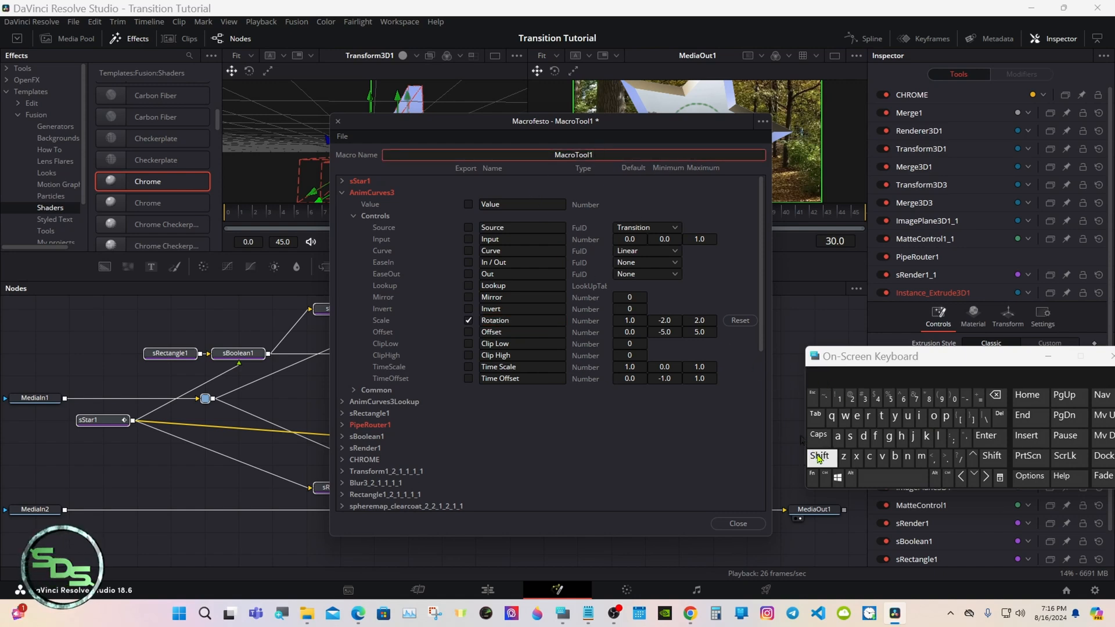
{"action": "left_click", "coordinate": [851, 436]}
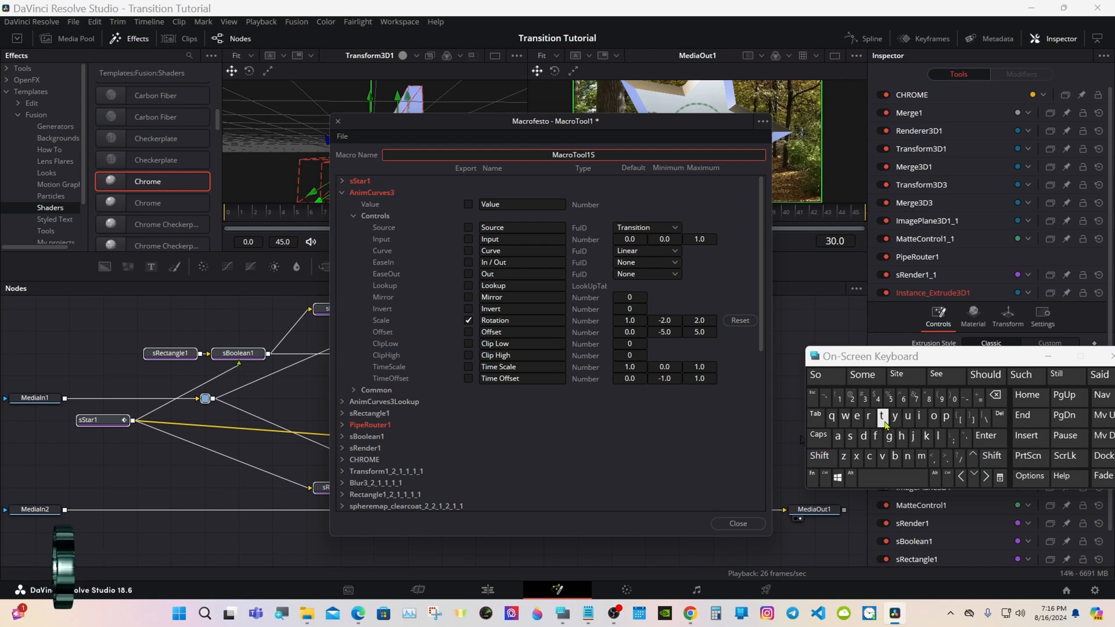
{"action": "left_click", "coordinate": [882, 416]}
{"action": "left_click", "coordinate": [838, 436]}
{"action": "left_click", "coordinate": [869, 416]}
{"action": "left_click", "coordinate": [893, 478]}
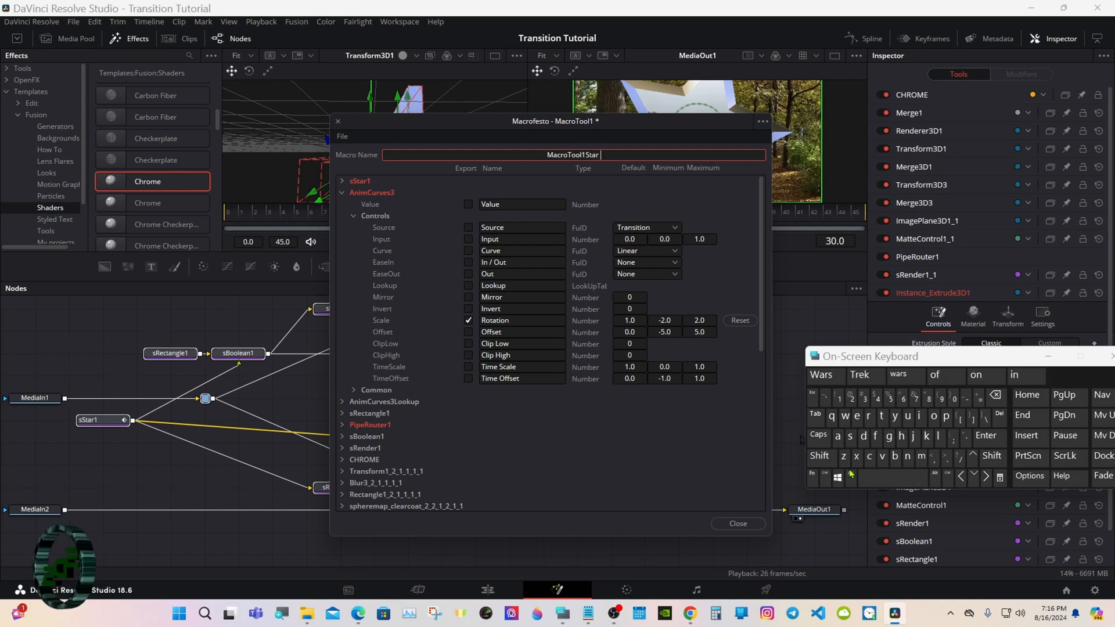
{"action": "left_click", "coordinate": [820, 456]}
{"action": "left_click", "coordinate": [882, 416]}
{"action": "left_click", "coordinate": [868, 415]}
{"action": "left_click", "coordinate": [838, 437]}
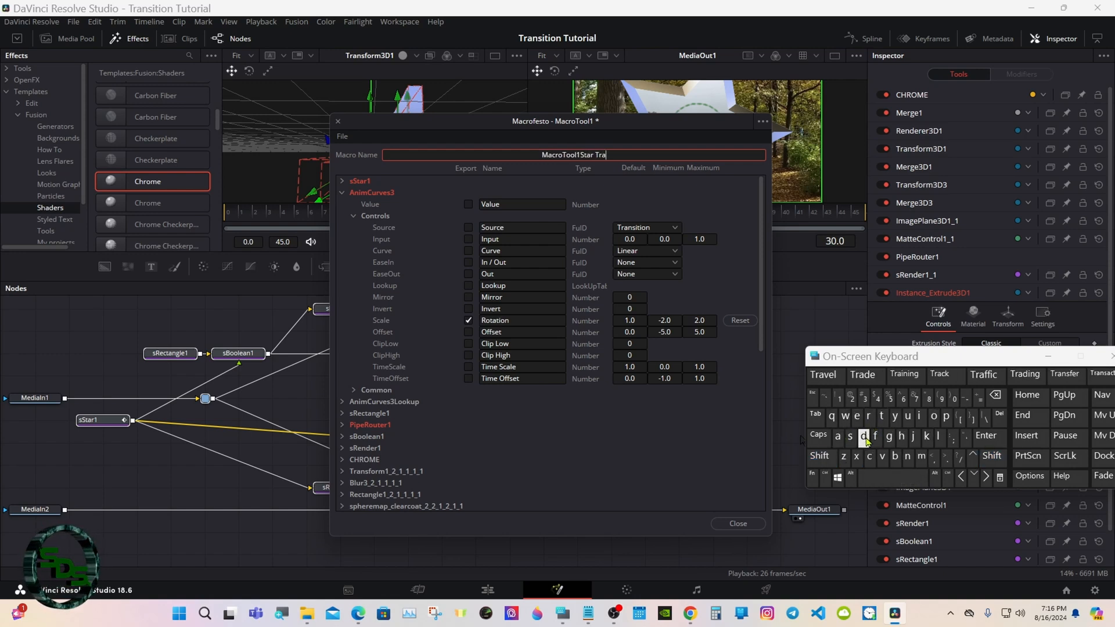
{"action": "left_click", "coordinate": [908, 456]}
{"action": "left_click", "coordinate": [849, 436]}
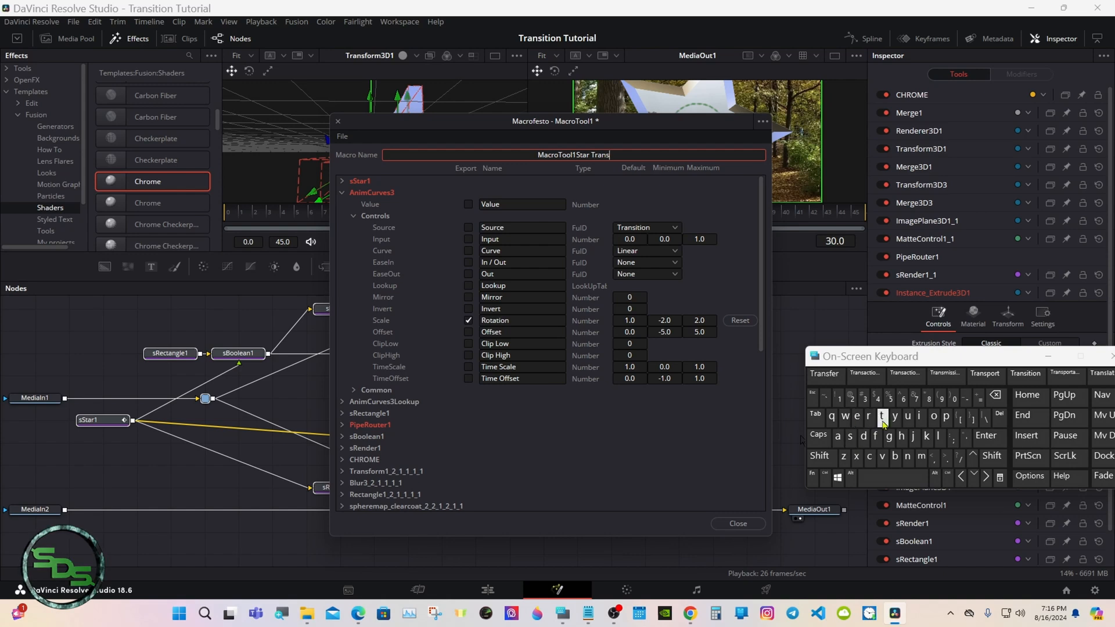
{"action": "left_click", "coordinate": [919, 416]}
{"action": "left_click", "coordinate": [832, 385]}
{"action": "left_click", "coordinate": [852, 398]}
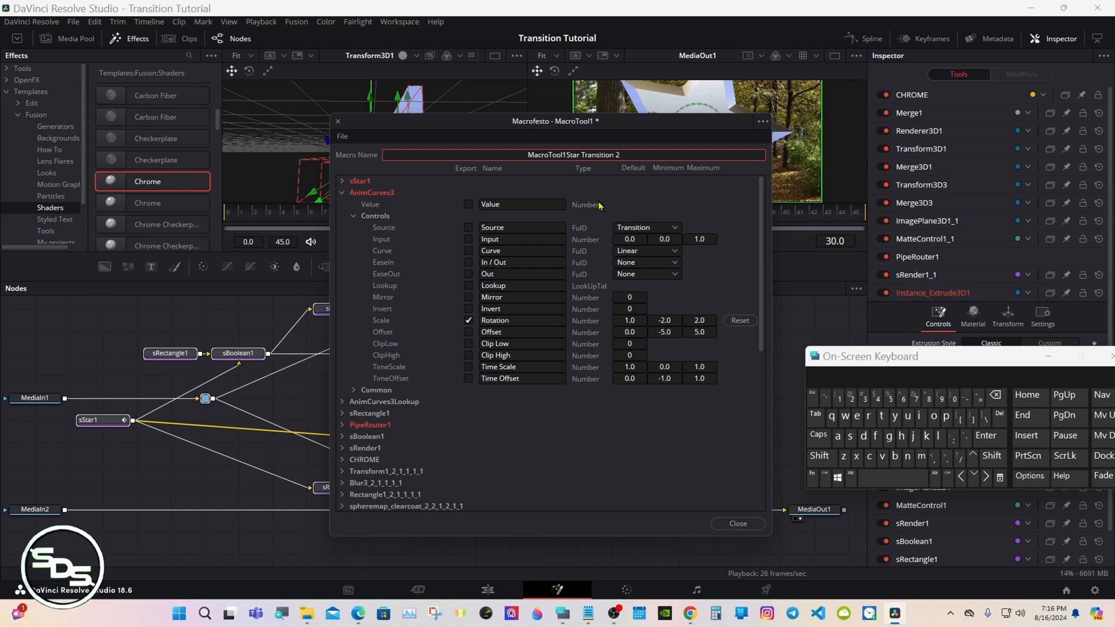
Step: Save the macro as a group in Fusion's Templates > Edit > Transitions > Star Transition folder and close the macro editor
{"action": "left_click", "coordinate": [342, 136]}
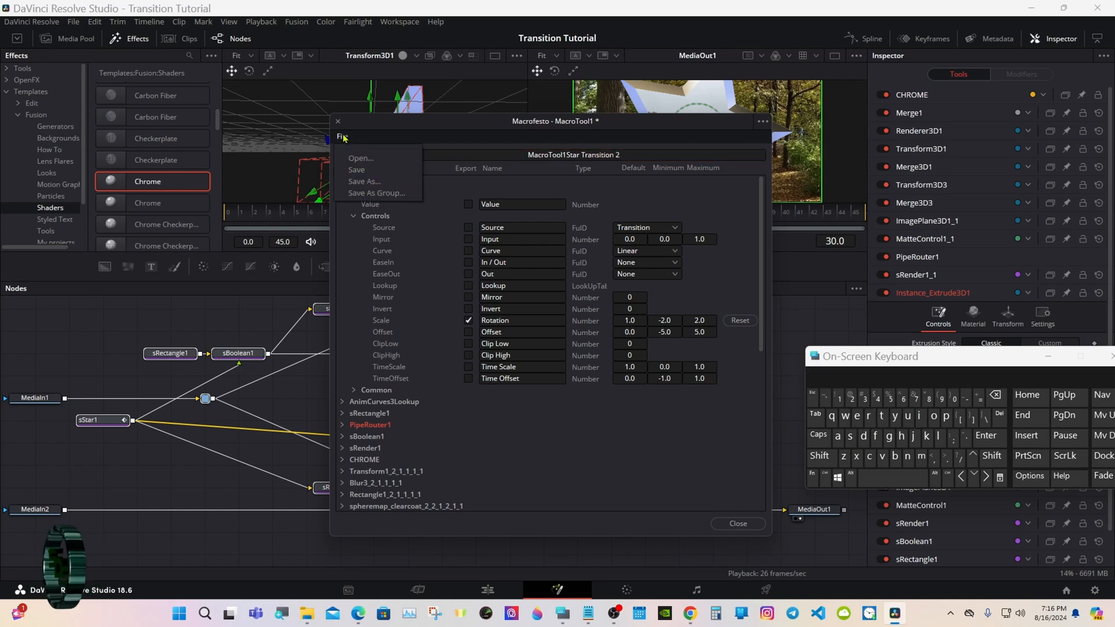
{"action": "left_click", "coordinate": [393, 196]}
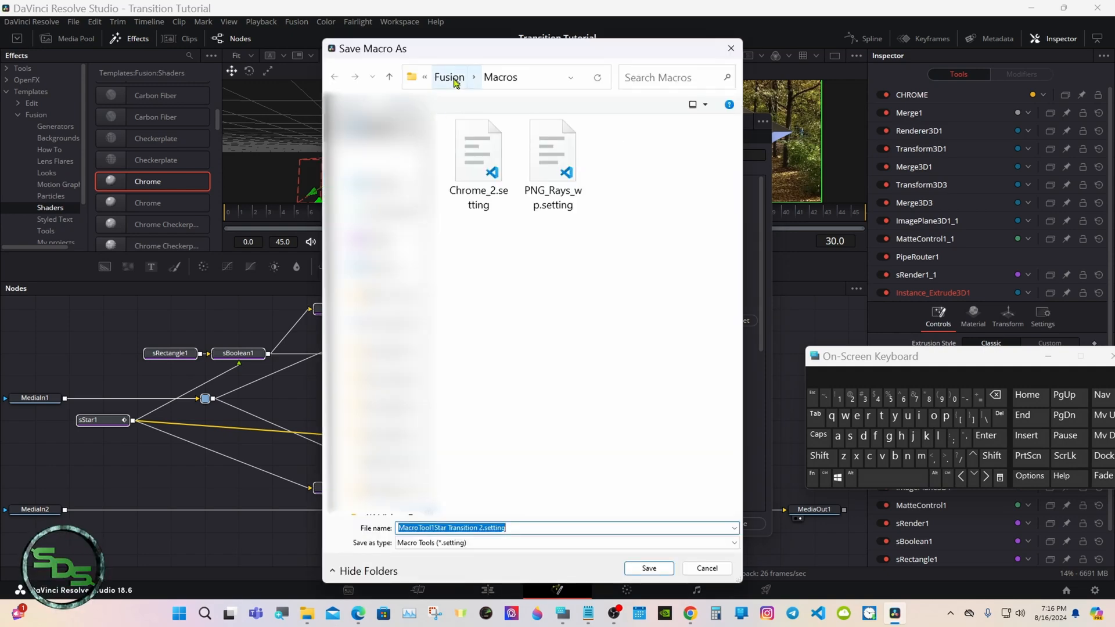
{"action": "left_click", "coordinate": [455, 81]}
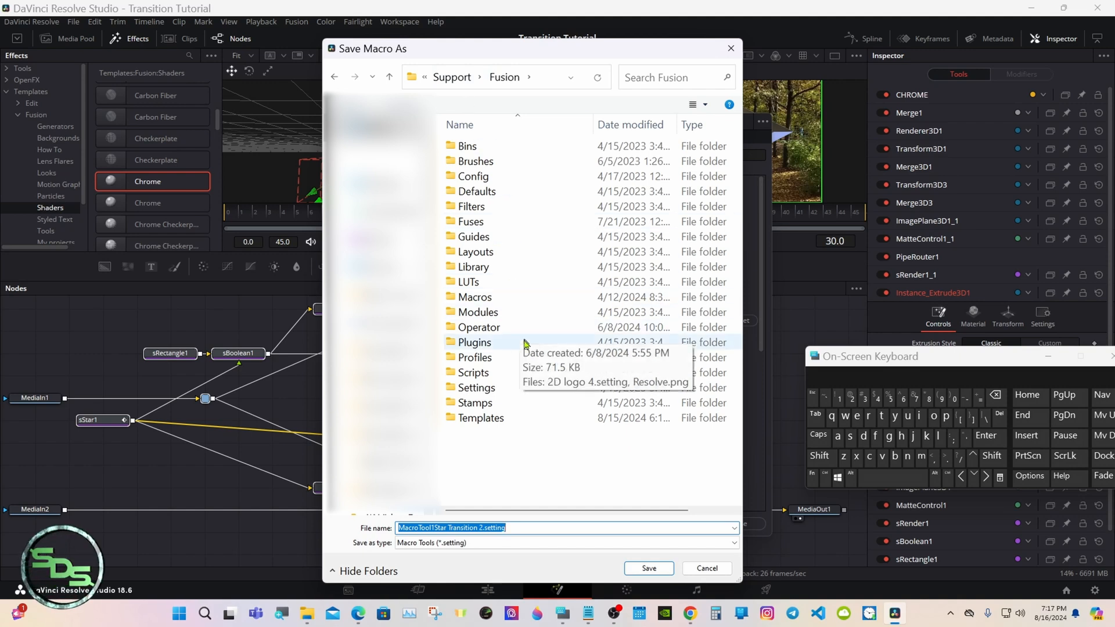
{"action": "double_click", "coordinate": [555, 422]}
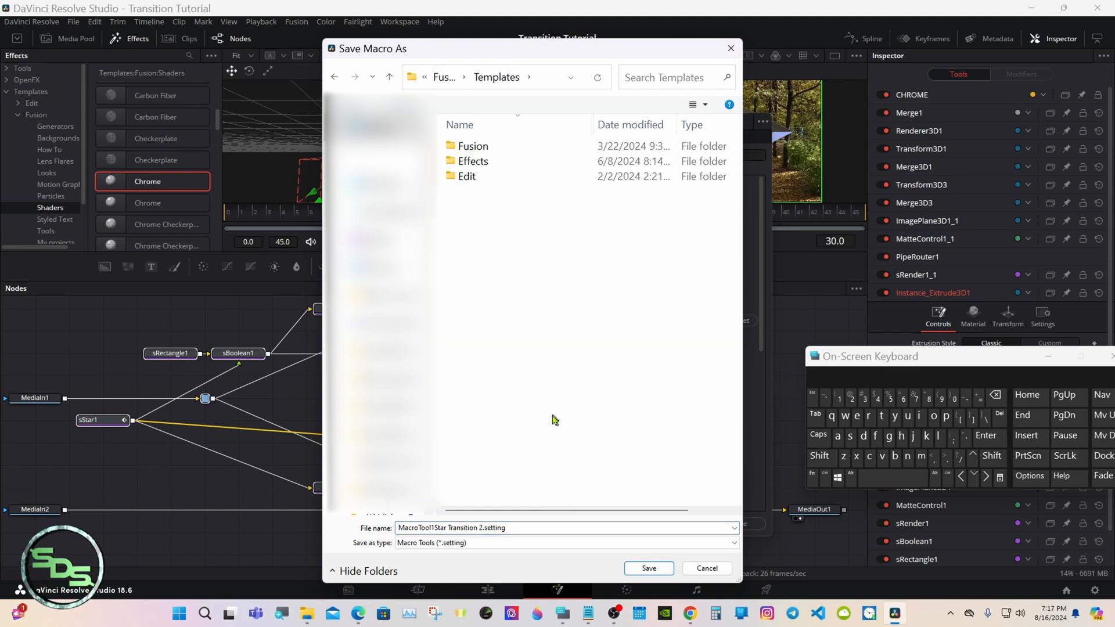
{"action": "double_click", "coordinate": [539, 176]}
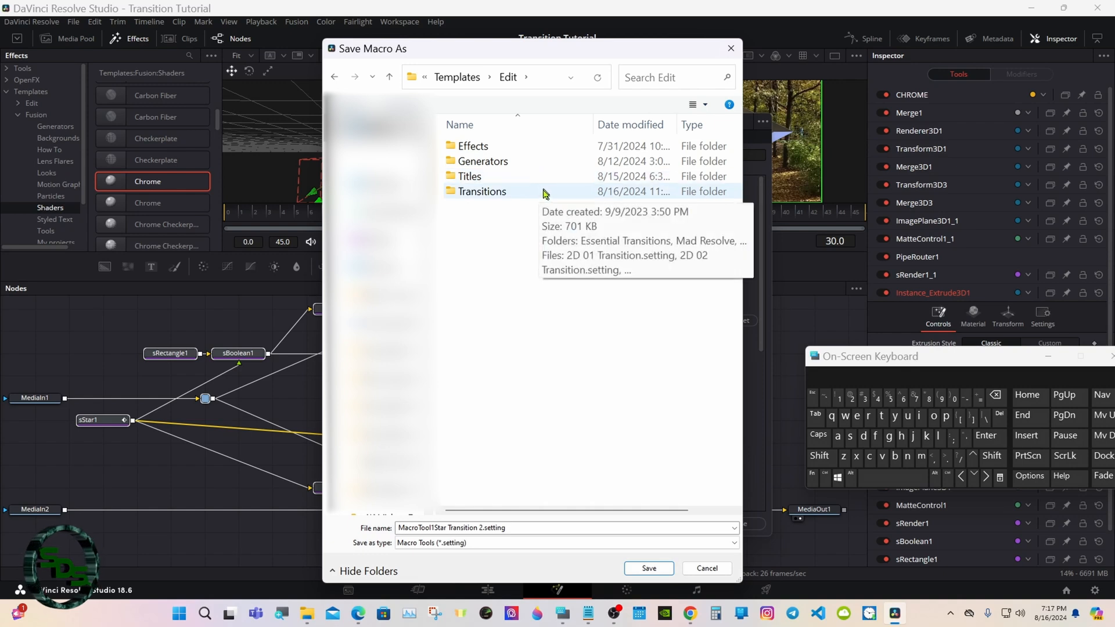
{"action": "double_click", "coordinate": [546, 192]}
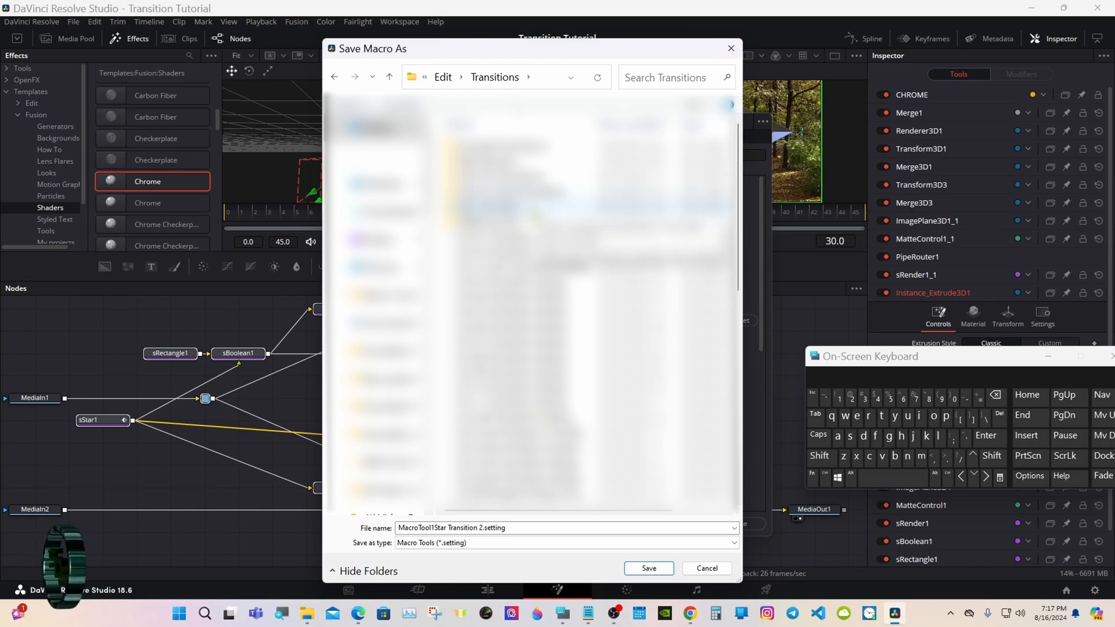
{"action": "left_click", "coordinate": [533, 209]}
{"action": "double_click", "coordinate": [533, 211]}
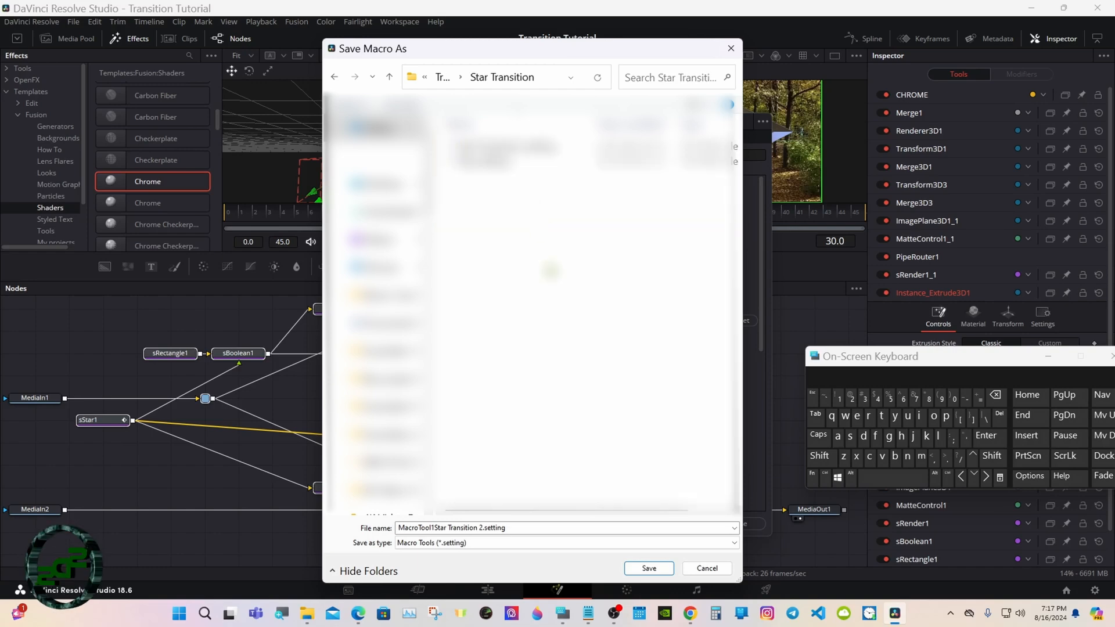
{"action": "left_click", "coordinate": [641, 570]}
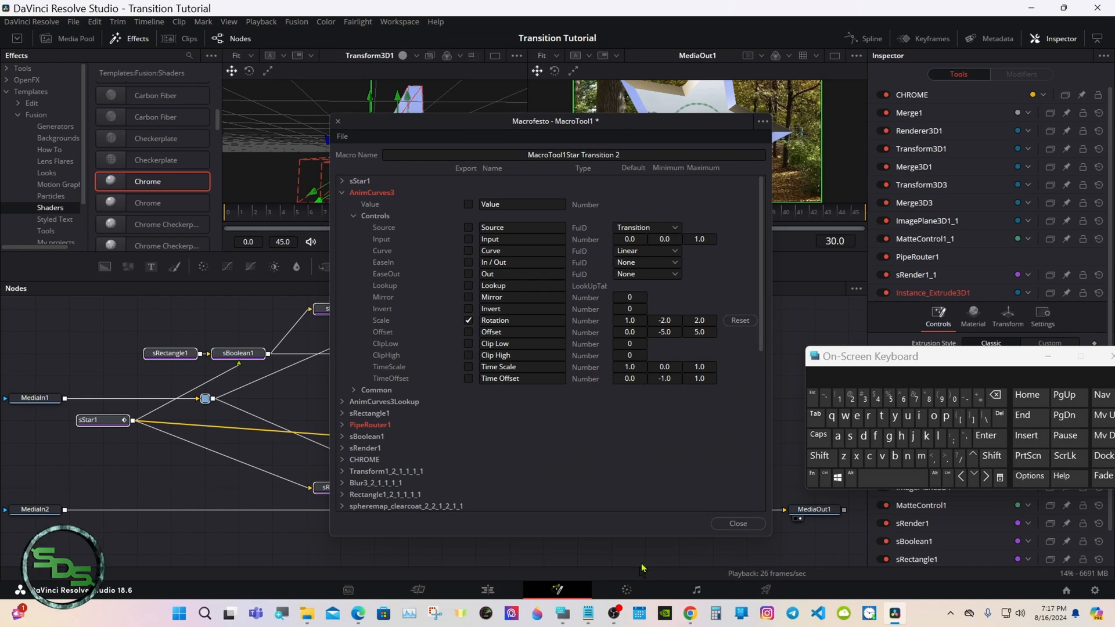
{"action": "left_click", "coordinate": [727, 524]}
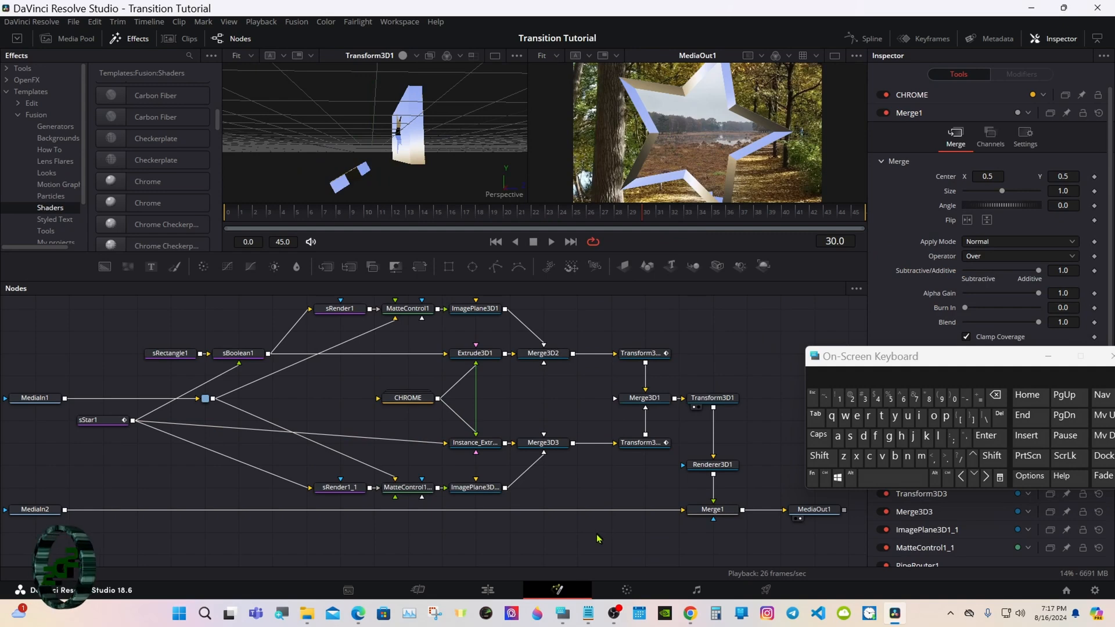
Step: On the Edit page, apply MacroTool1Star Transition 2 from the Star Transition category to the cut between Fusion Clip 2 and Fusion Clip 3
{"action": "left_click", "coordinate": [487, 590]}
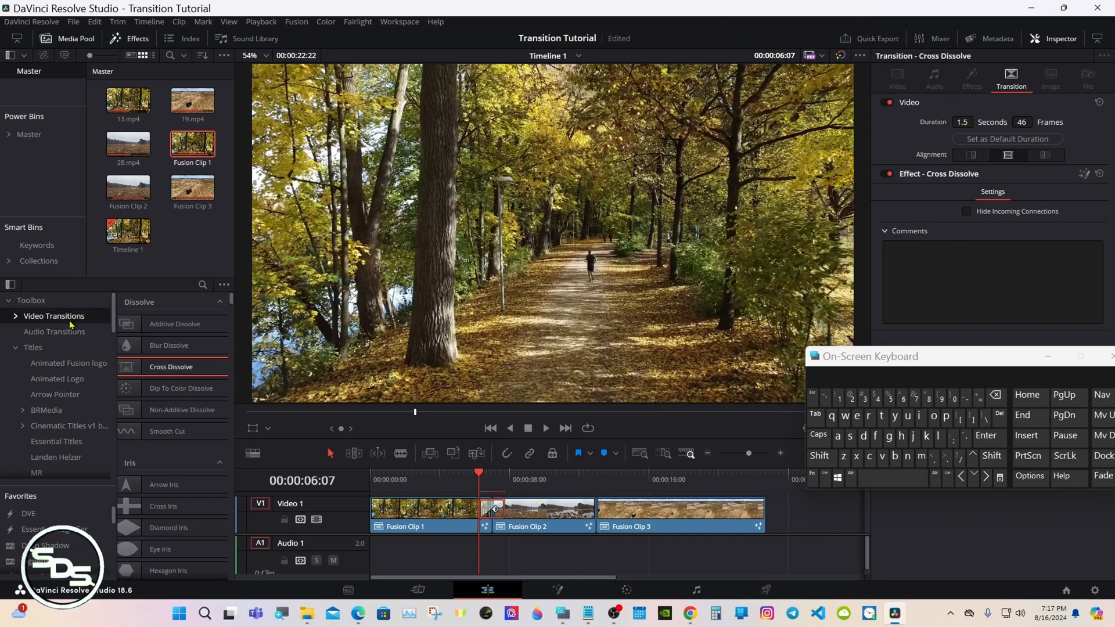
{"action": "mouse_move", "coordinate": [113, 317]}
{"action": "left_mouse_down"}
{"action": "mouse_move", "coordinate": [114, 451]}
{"action": "mouse_move", "coordinate": [113, 317]}
{"action": "left_mouse_up"}
{"action": "left_click", "coordinate": [87, 318]}
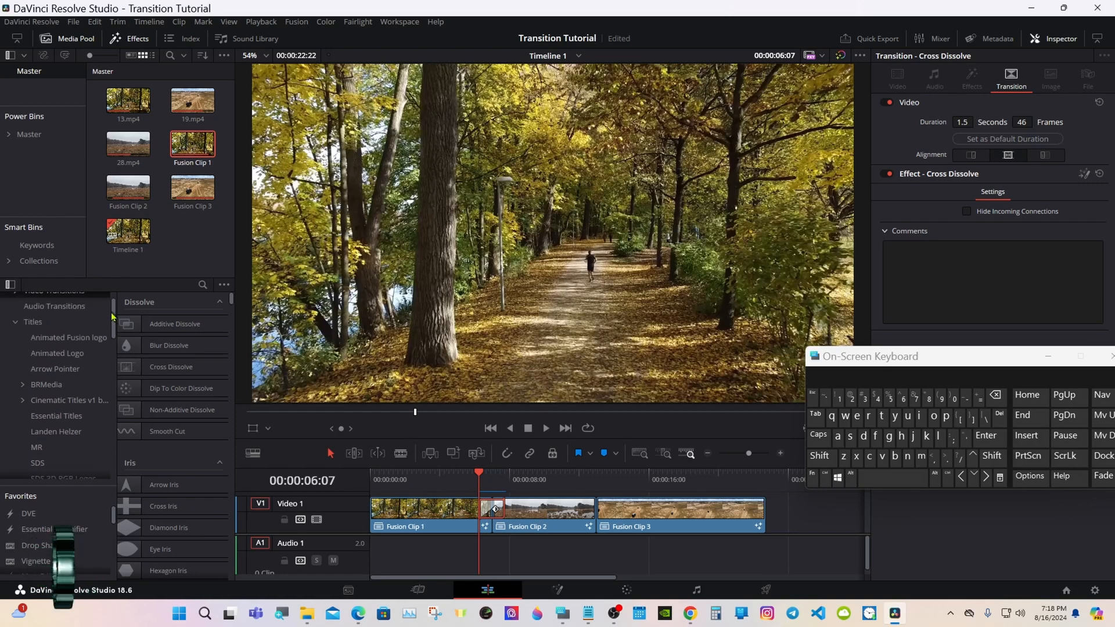
{"action": "left_click", "coordinate": [68, 323]}
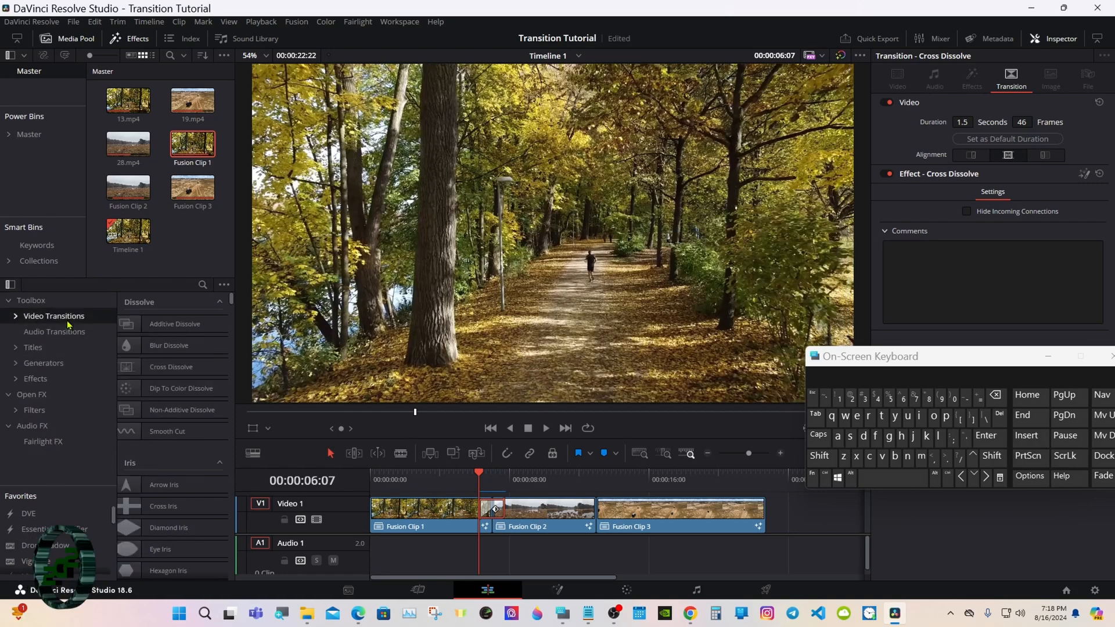
{"action": "left_click", "coordinate": [15, 316]}
{"action": "scroll", "coordinate": [58, 384], "scroll_direction": "down", "scroll_amount": 4}
{"action": "left_click", "coordinate": [56, 395]}
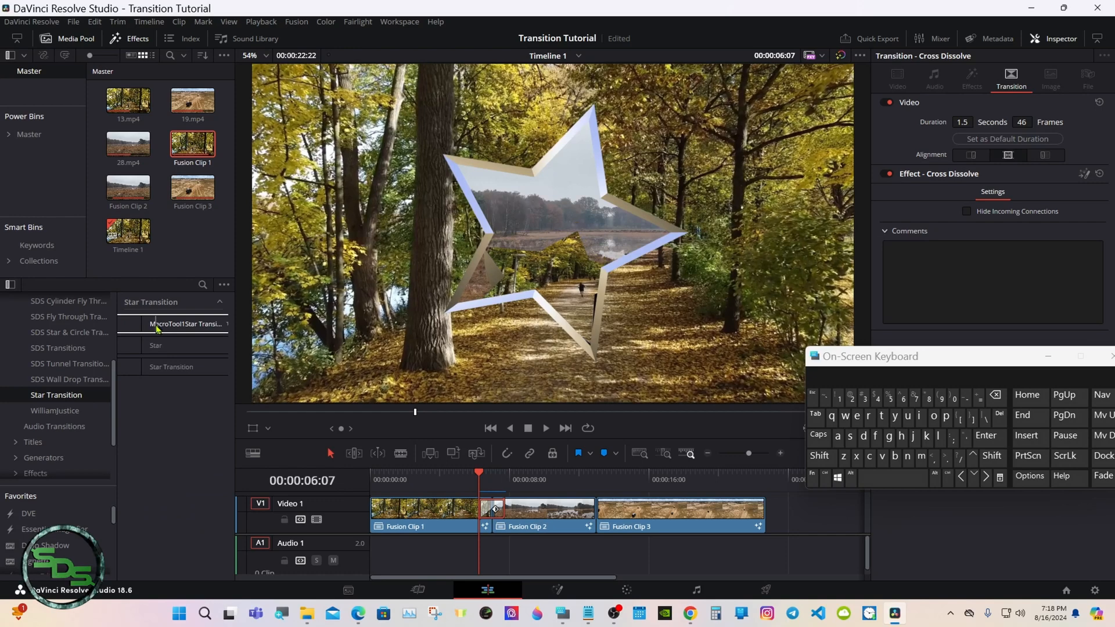
{"action": "left_click_drag", "start_coordinate": [160, 331], "coordinate": [590, 511]}
Step: Play back the new star transition from the end of Fusion Clip 2 into Fusion Clip 3
{"action": "left_click", "coordinate": [585, 476]}
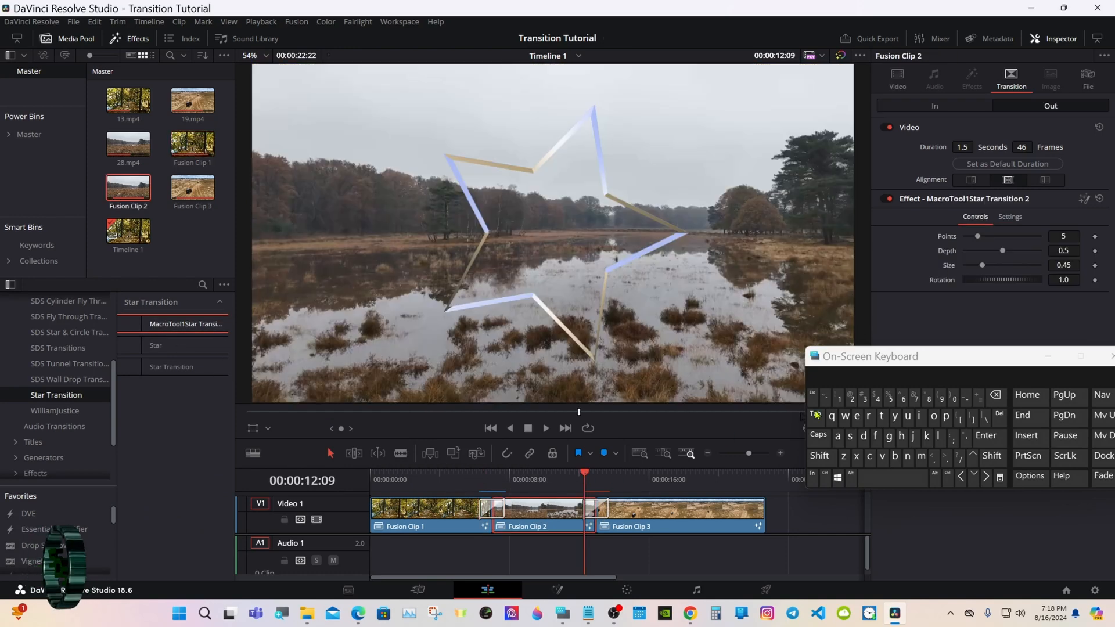
{"action": "left_click", "coordinate": [1045, 357]}
{"action": "left_click", "coordinate": [568, 482]}
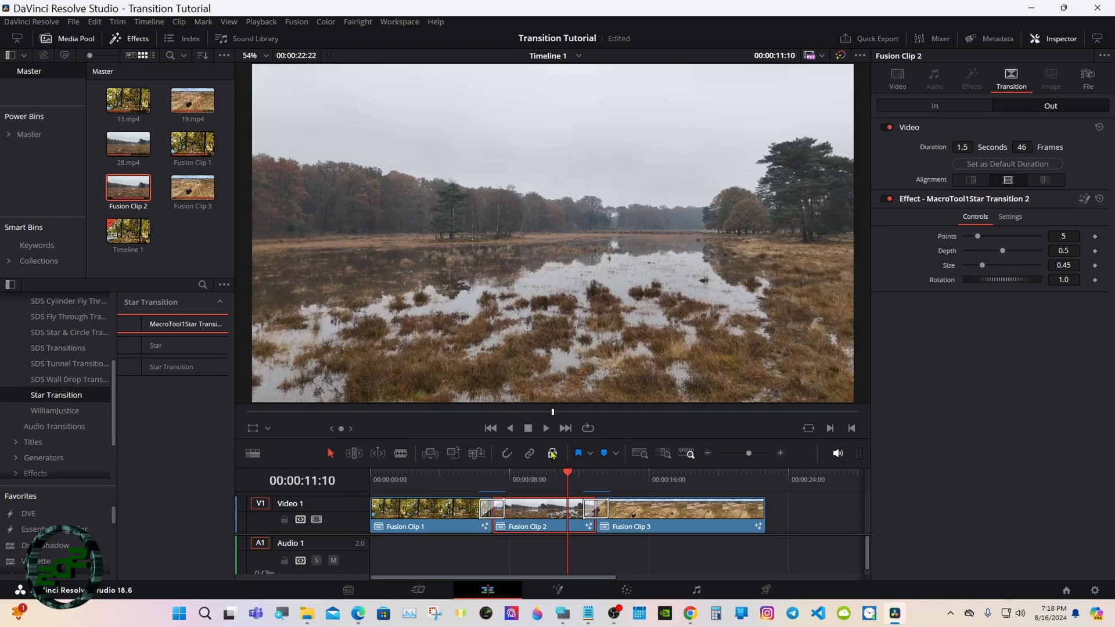
{"action": "left_click", "coordinate": [545, 431]}
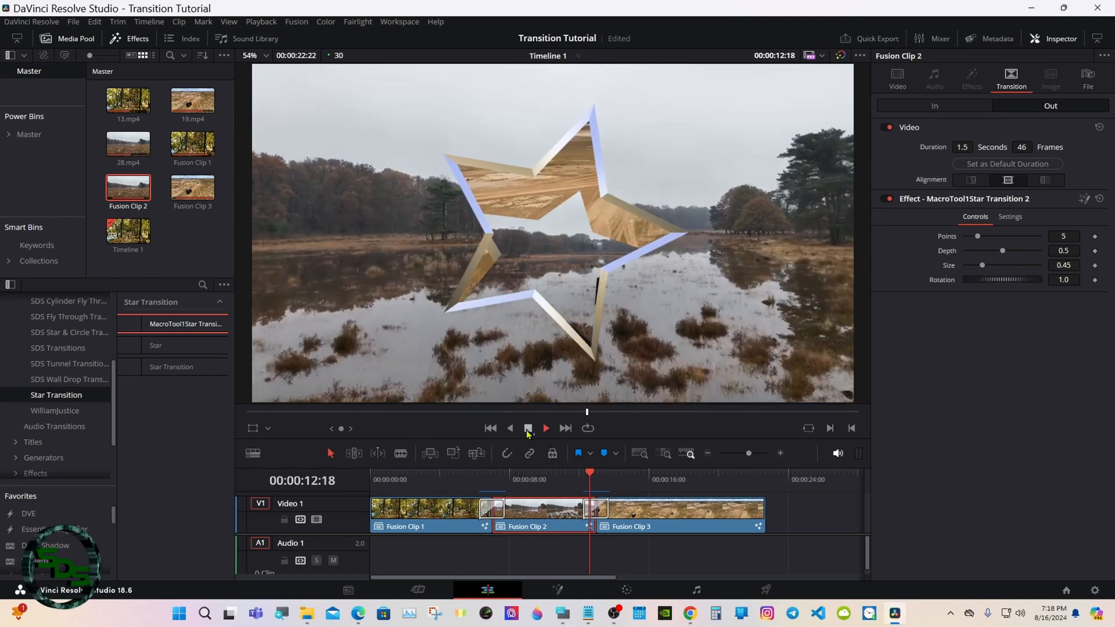
{"action": "left_click", "coordinate": [527, 430]}
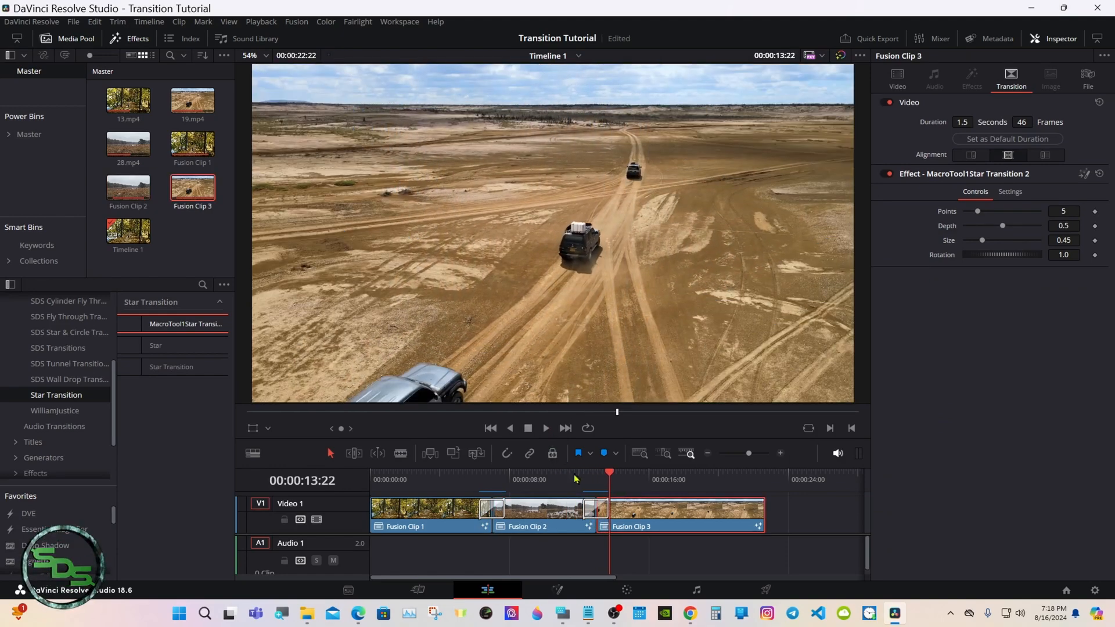
Step: Enlarge the timeline around the transition between Fusion Clip 2 and Fusion Clip 3 and examine that transition's exported controls
{"action": "left_click_drag", "start_coordinate": [575, 479], "coordinate": [585, 488]}
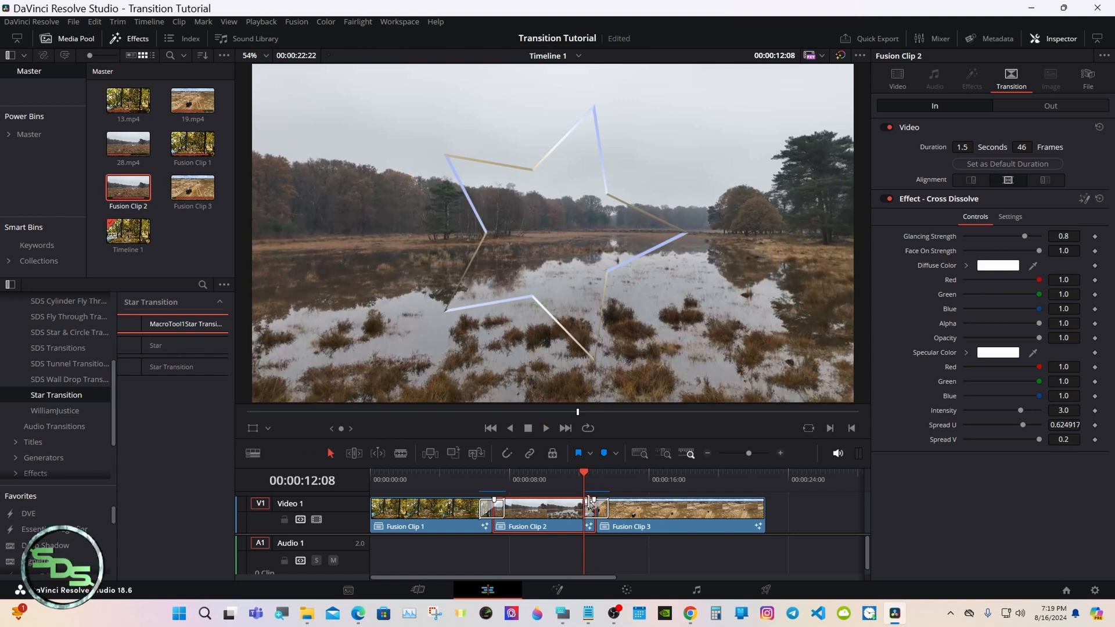
{"action": "left_click", "coordinate": [779, 453]}
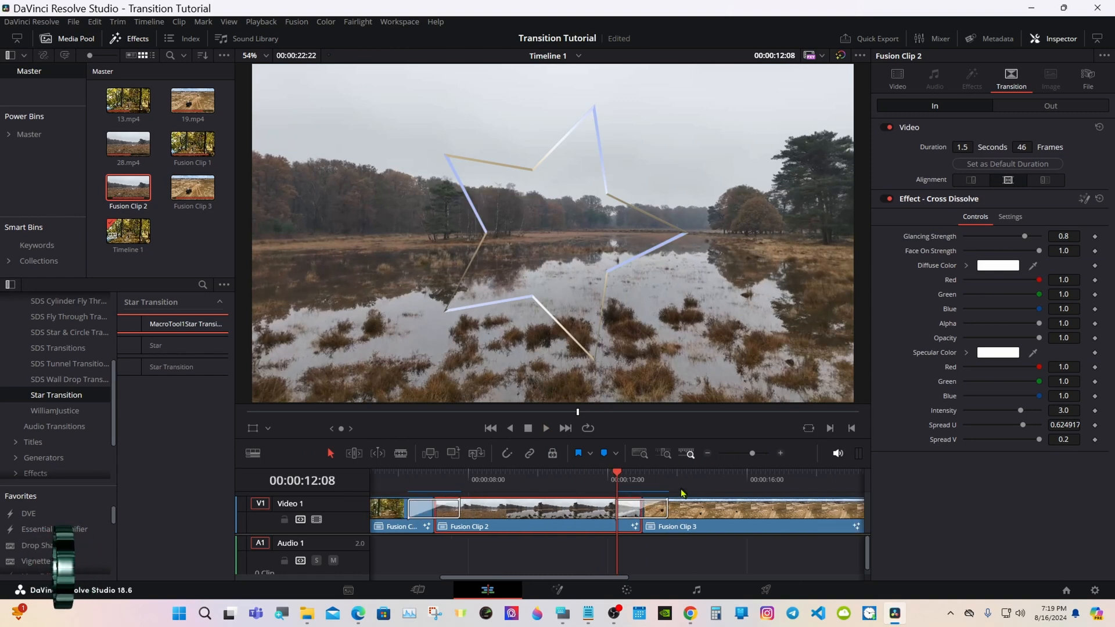
{"action": "left_click", "coordinate": [629, 514]}
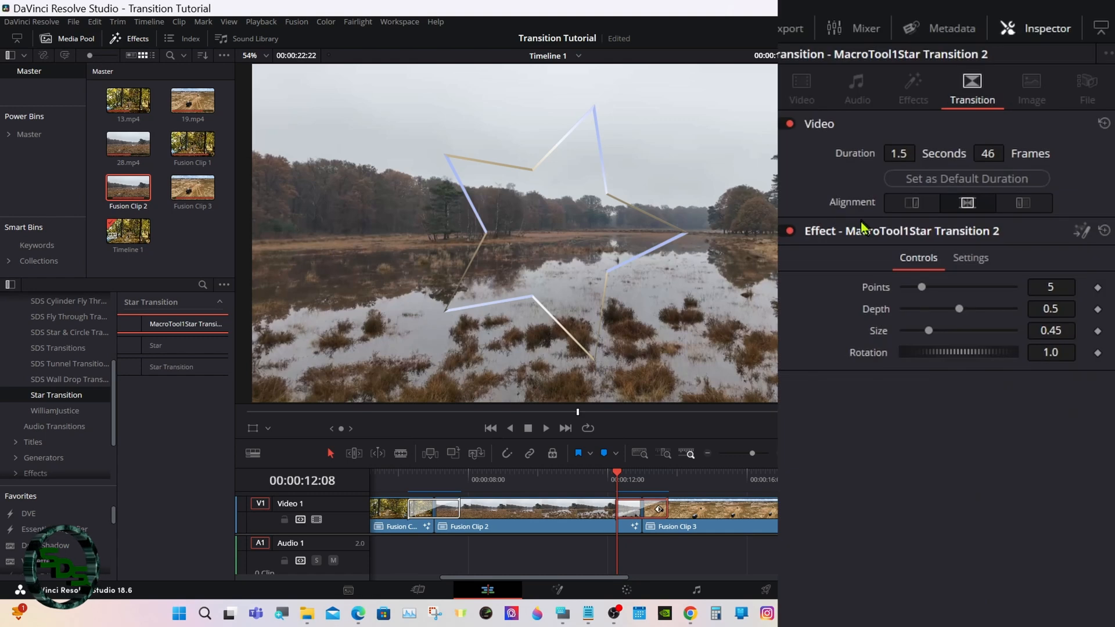
{"action": "left_click", "coordinate": [864, 231]}
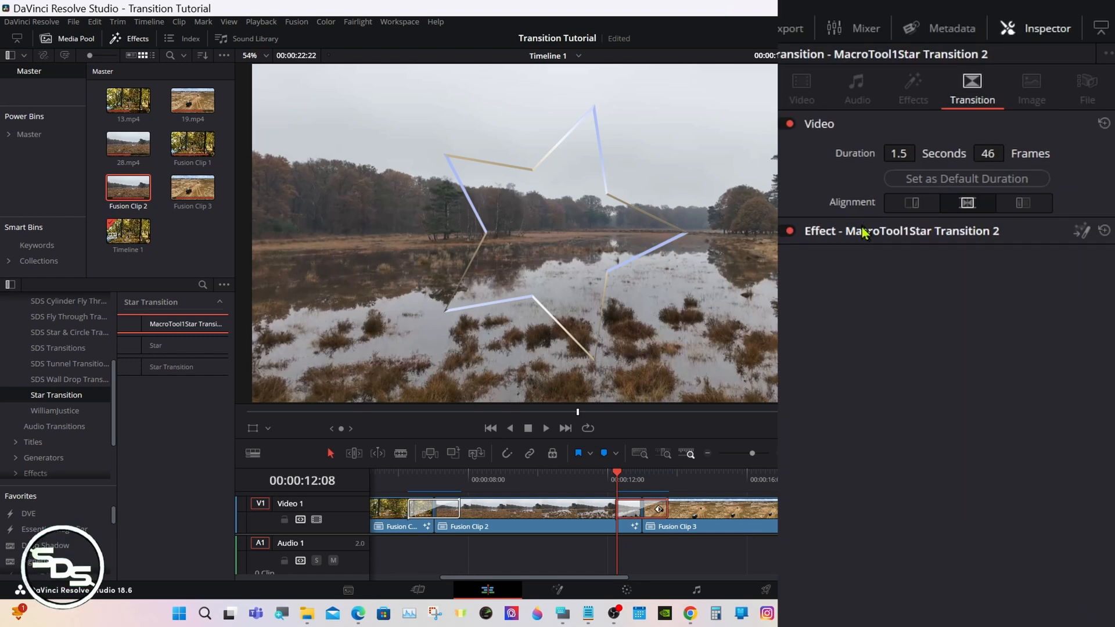
{"action": "left_click", "coordinate": [864, 232]}
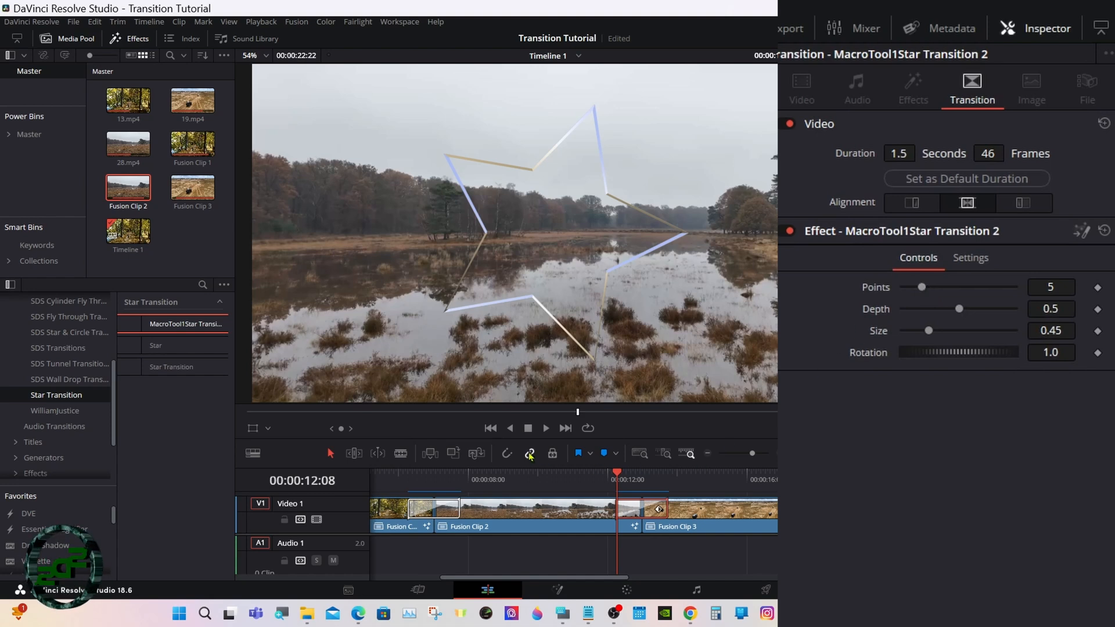
Step: Preview the star transition at 00:00:12:13 and reselect the transition to show its own controls instead of the Cross Dissolve's
{"action": "left_click_drag", "start_coordinate": [619, 478], "coordinate": [623, 478]}
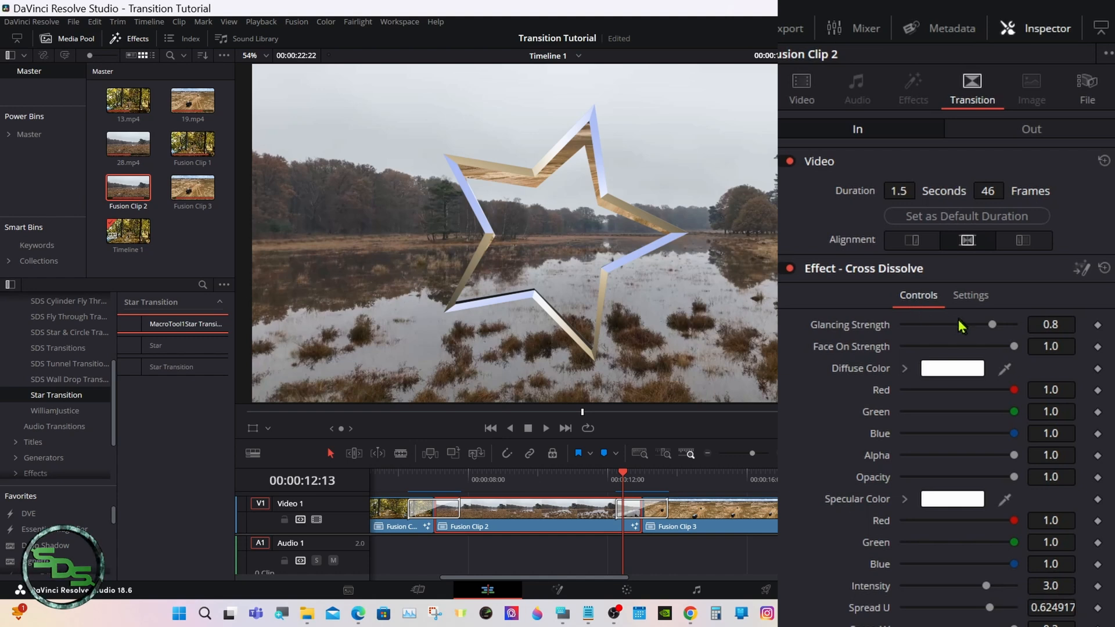
{"action": "left_click", "coordinate": [916, 272]}
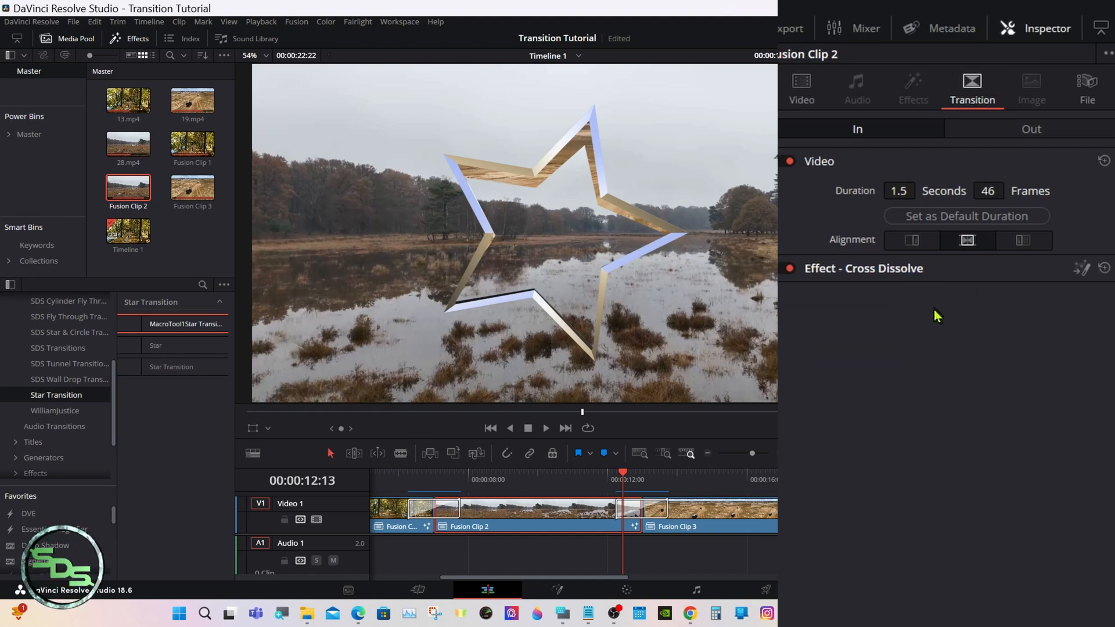
{"action": "left_click", "coordinate": [910, 275]}
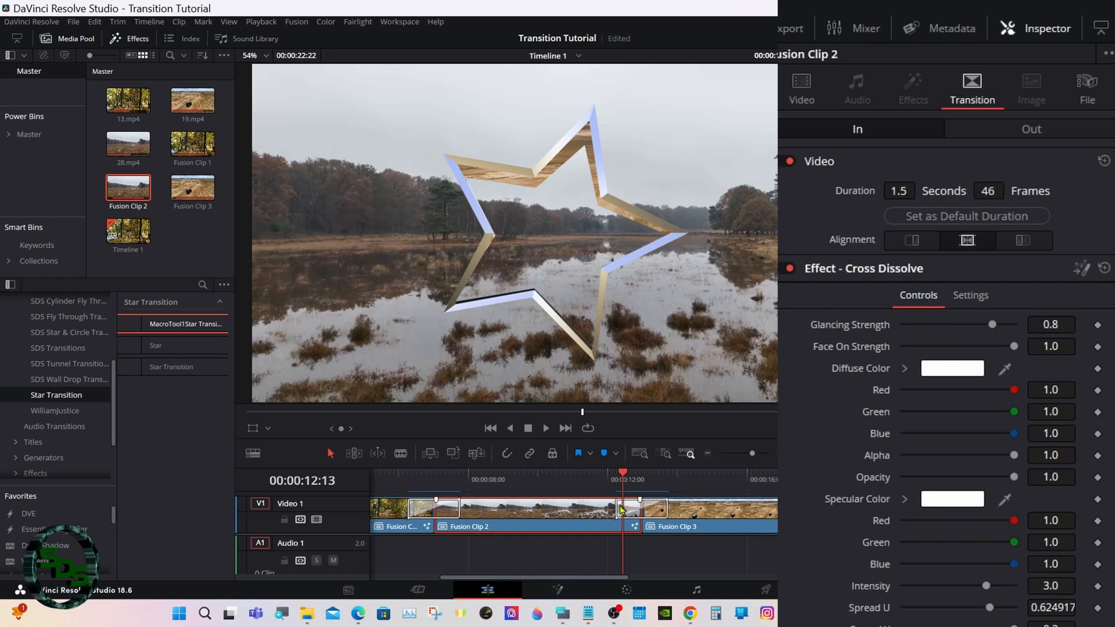
{"action": "left_click", "coordinate": [655, 509]}
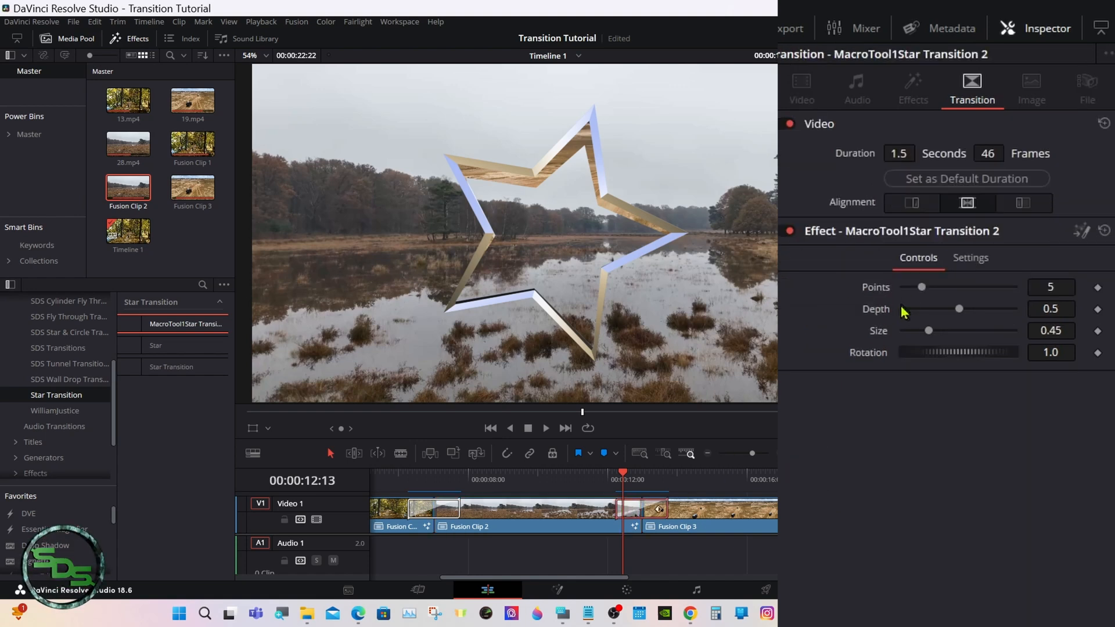
Step: Try the transition's Points at 13, restore 5, and test the Depth and Size controls, returning Depth to 0.5
{"action": "left_click_drag", "start_coordinate": [921, 287], "coordinate": [971, 290]}
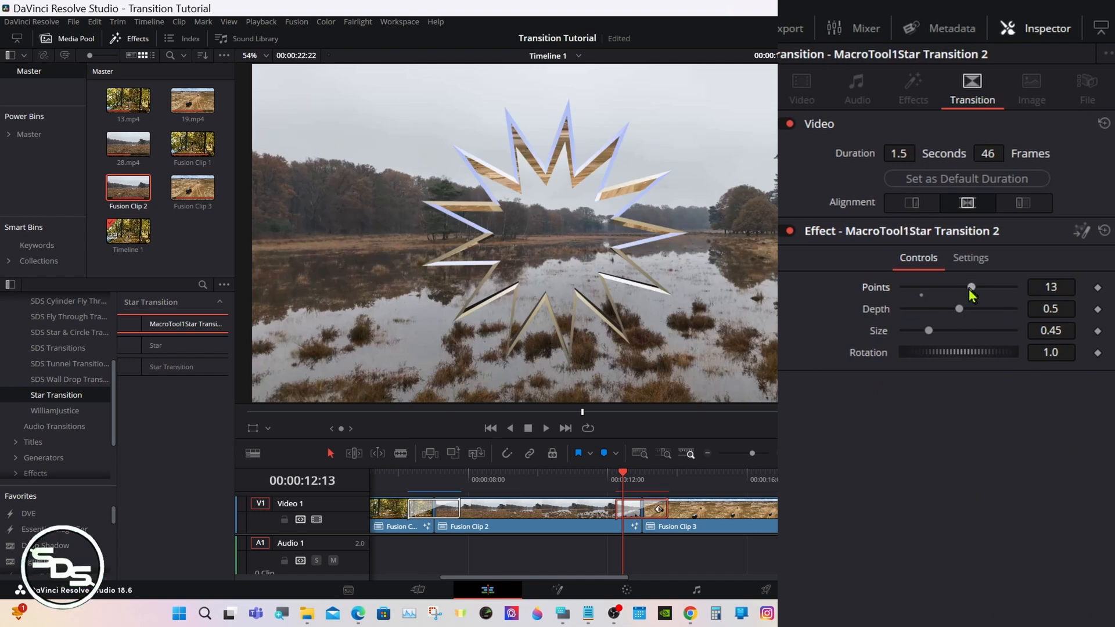
{"action": "left_click", "coordinate": [921, 288]}
{"action": "mouse_move", "coordinate": [959, 309]}
{"action": "left_mouse_down"}
{"action": "mouse_move", "coordinate": [977, 313]}
{"action": "mouse_move", "coordinate": [930, 313]}
{"action": "mouse_move", "coordinate": [960, 312]}
{"action": "left_mouse_up"}
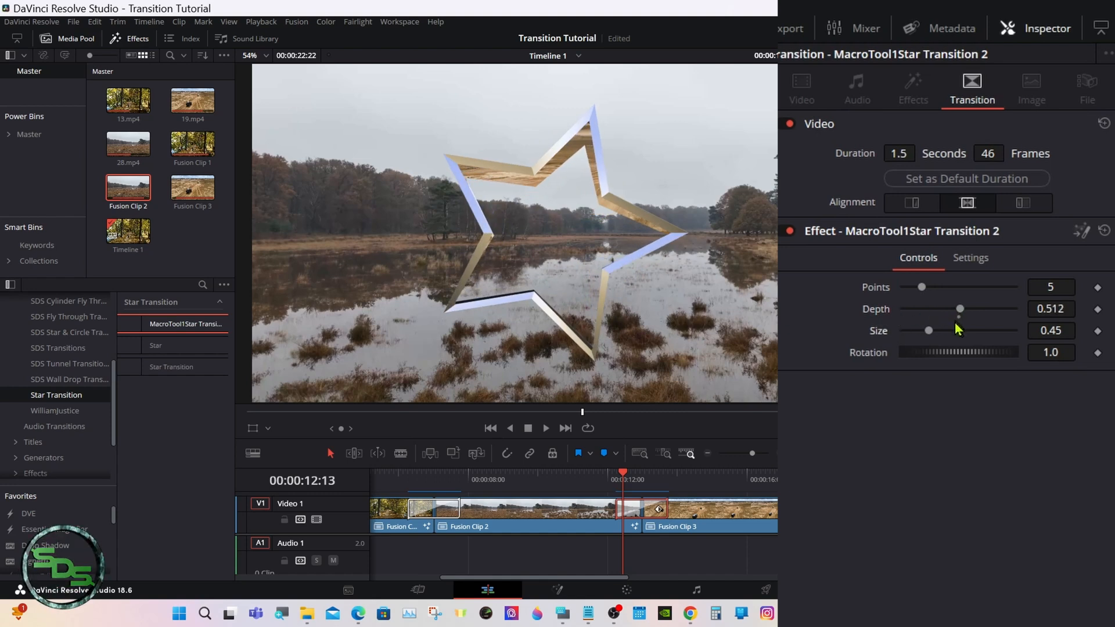
{"action": "double_click", "coordinate": [959, 309]}
{"action": "left_click_drag", "start_coordinate": [929, 331], "coordinate": [930, 355]}
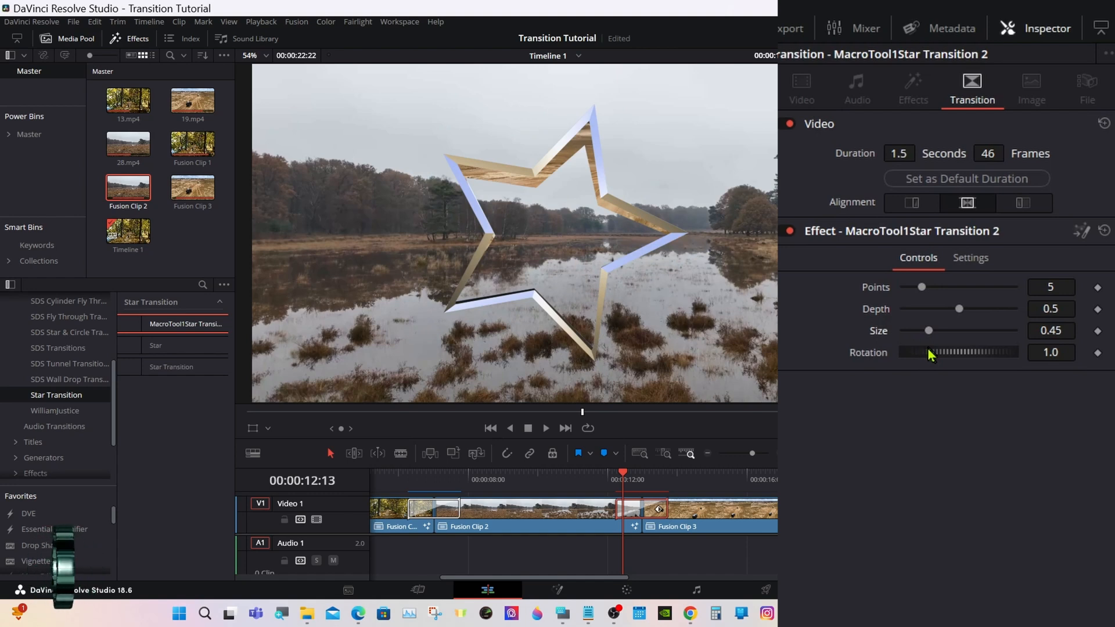
Step: Set the star transition's Rotation to 80, using the on-screen keyboard
{"action": "left_click", "coordinate": [563, 613]}
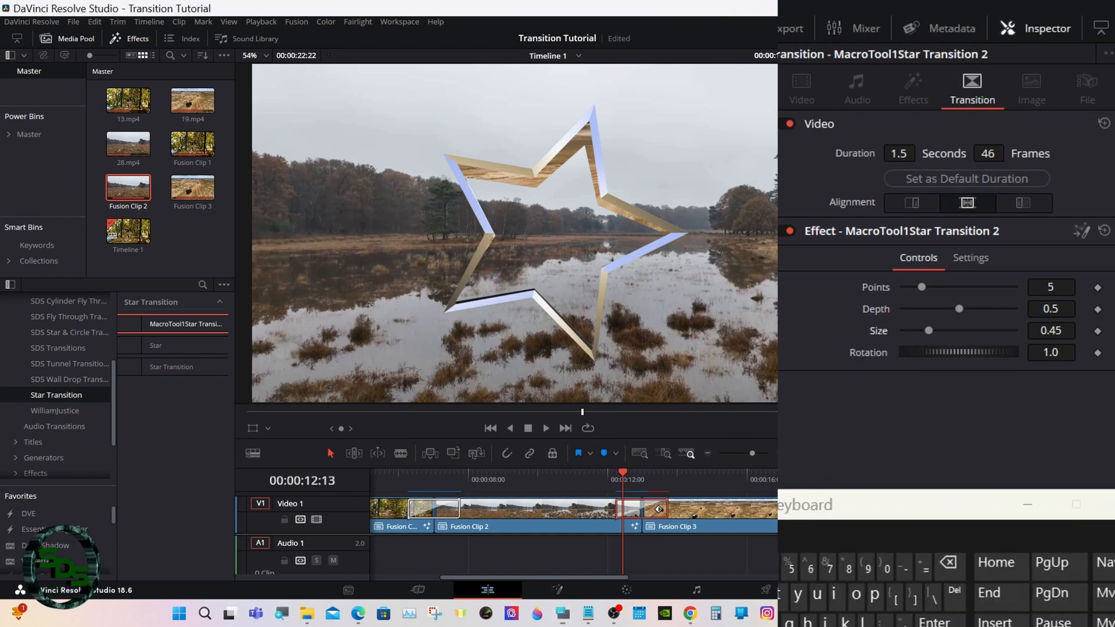
{"action": "left_click", "coordinate": [1049, 355]}
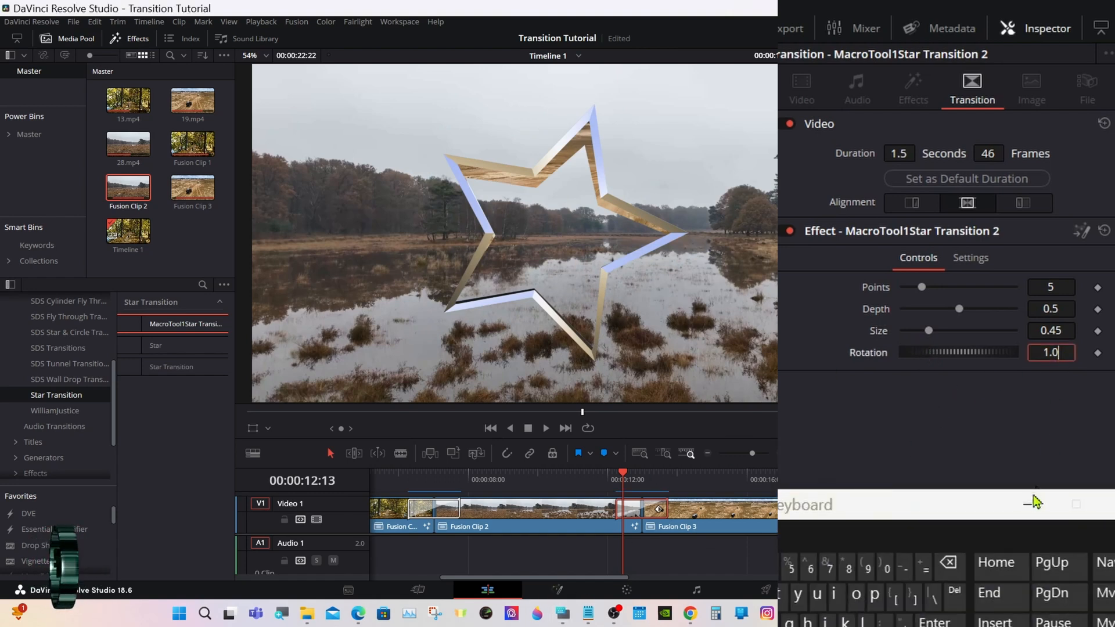
{"action": "left_click", "coordinate": [949, 564]}
{"action": "left_click", "coordinate": [949, 563]}
{"action": "left_click", "coordinate": [949, 563]}
{"action": "left_click", "coordinate": [849, 566]}
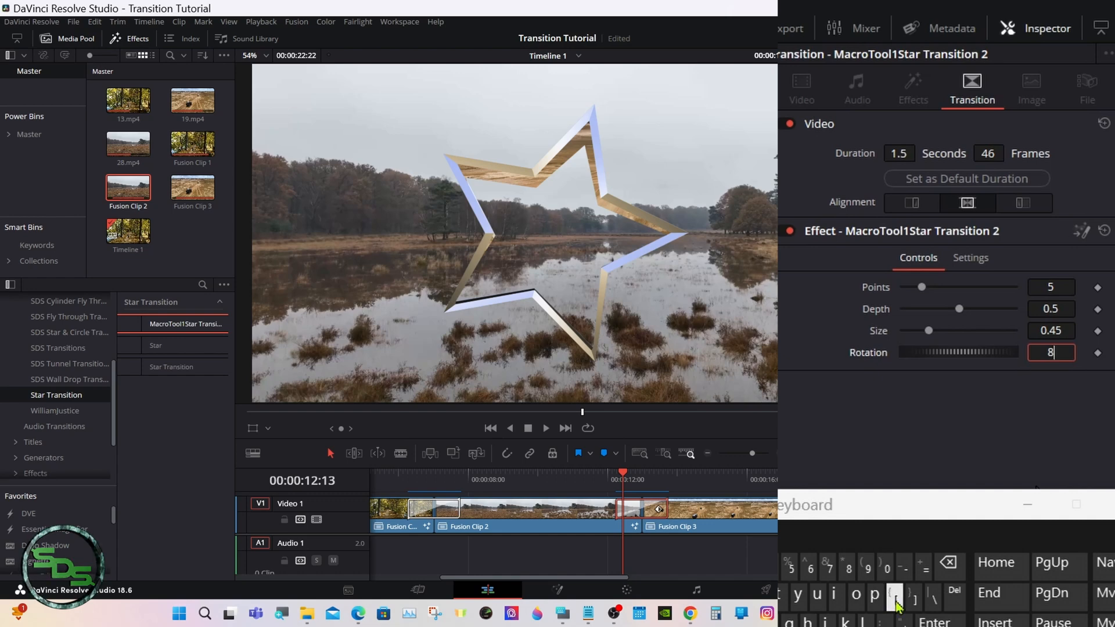
{"action": "left_click", "coordinate": [887, 566]}
{"action": "left_click", "coordinate": [934, 620]}
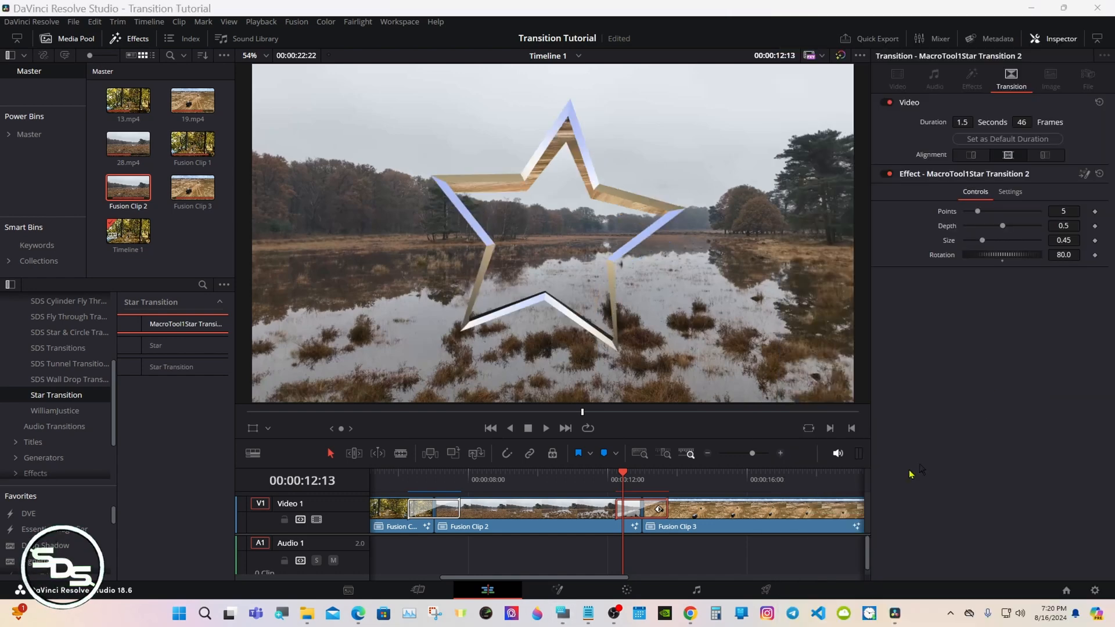
Step: Play back the rotated star transition between Fusion Clip 2 and Fusion Clip 3 repeatedly, and play the timeline from its start
{"action": "left_click", "coordinate": [605, 481]}
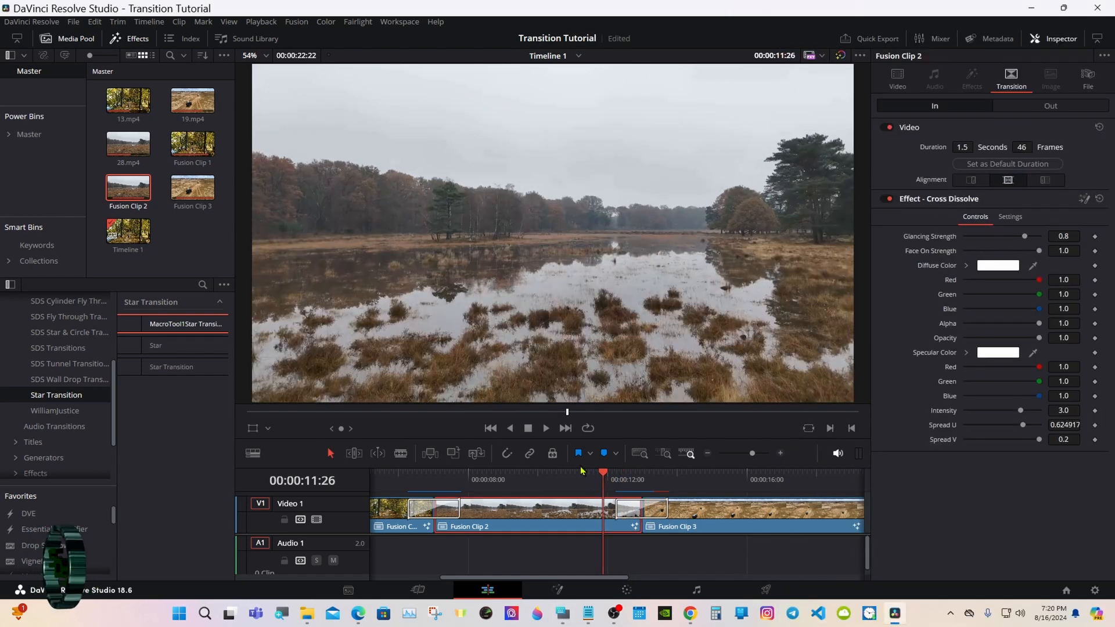
{"action": "left_click_drag", "start_coordinate": [580, 466], "coordinate": [580, 506]}
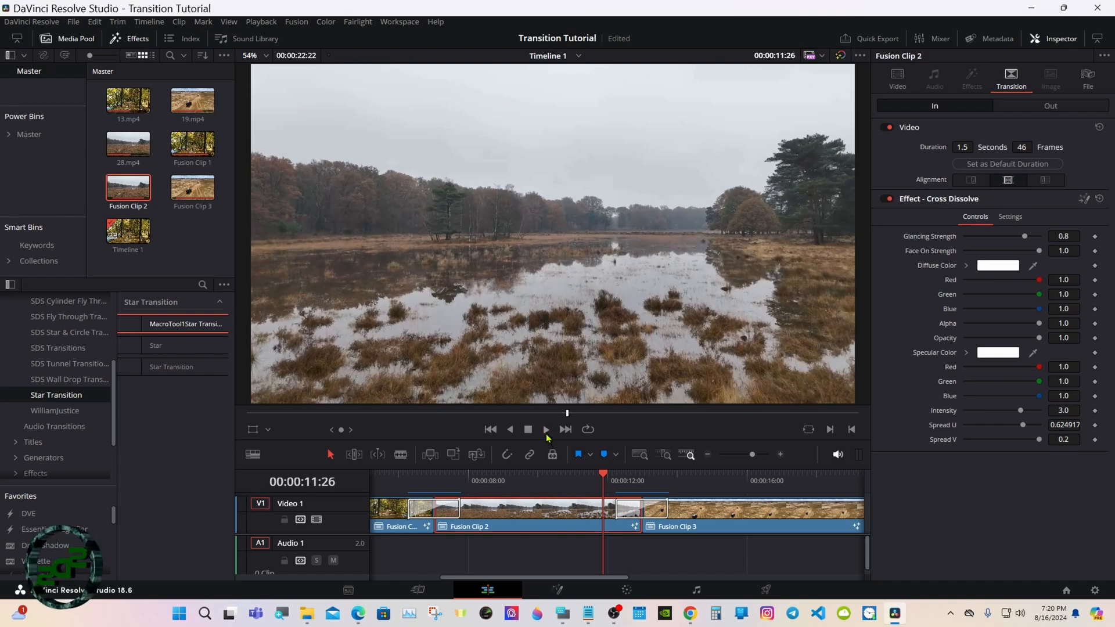
{"action": "left_click", "coordinate": [547, 432]}
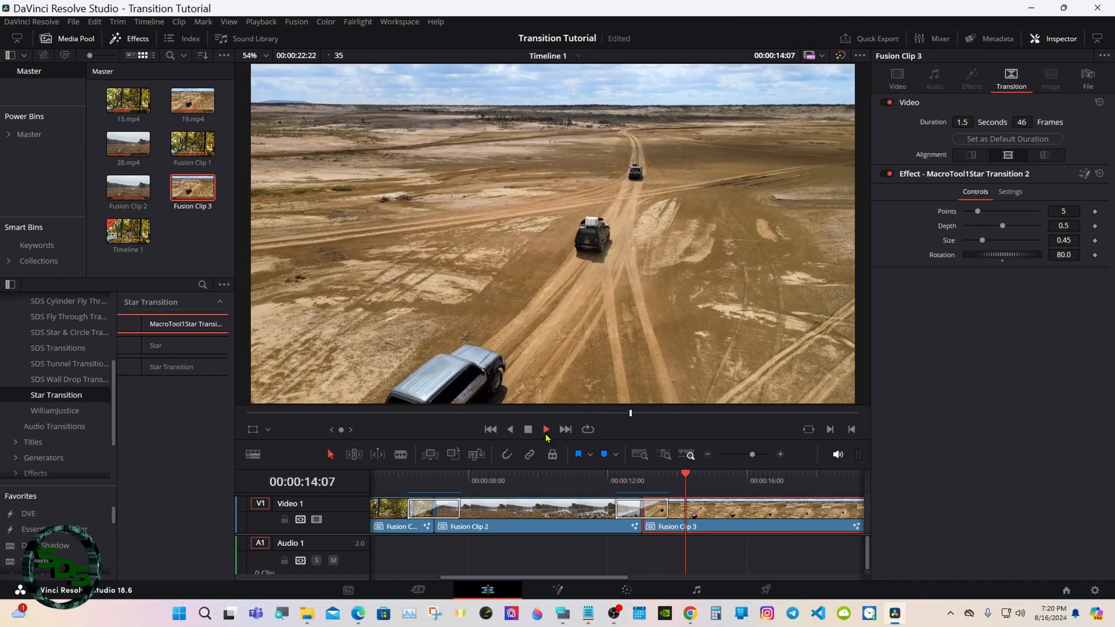
{"action": "left_click", "coordinate": [598, 476]}
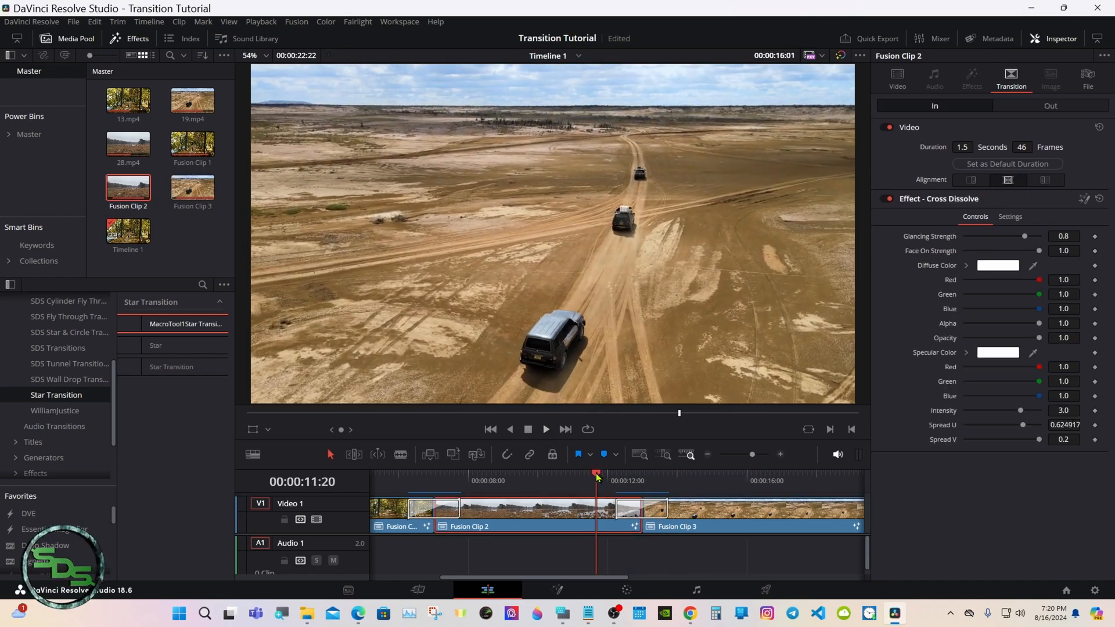
{"action": "key", "text": "space"}
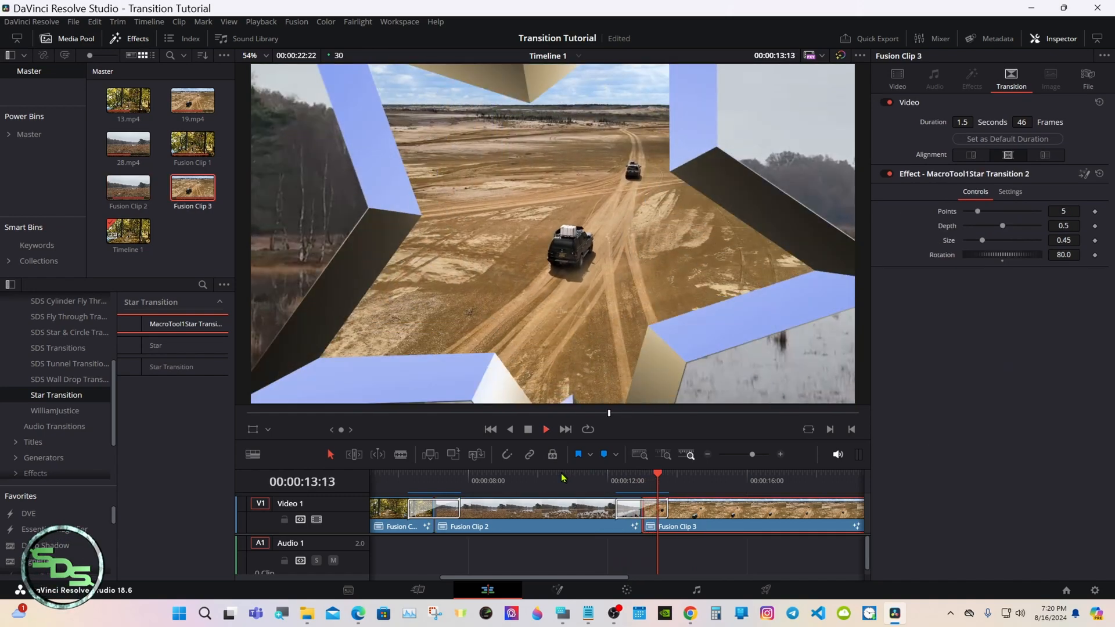
{"action": "left_click", "coordinate": [562, 478]}
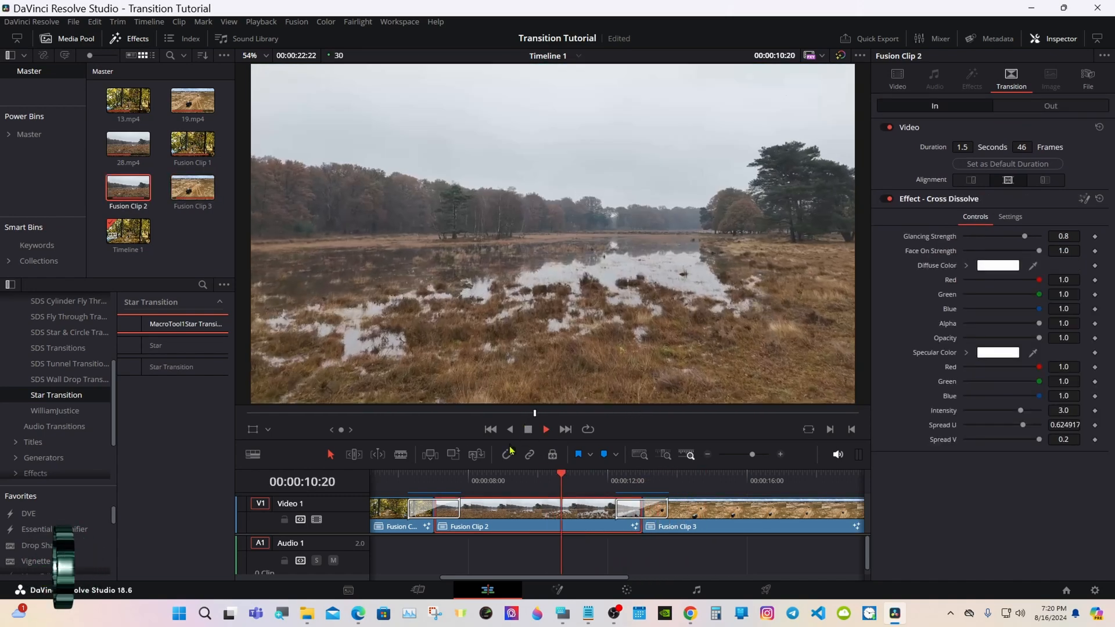
{"action": "key", "text": "space"}
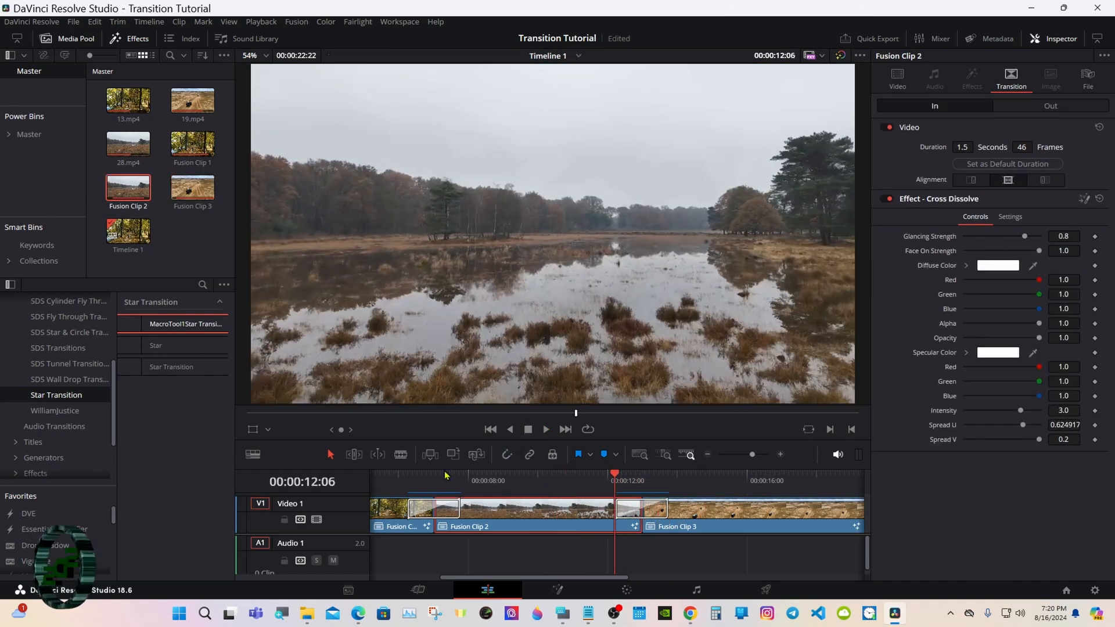
{"action": "key", "text": "Home"}
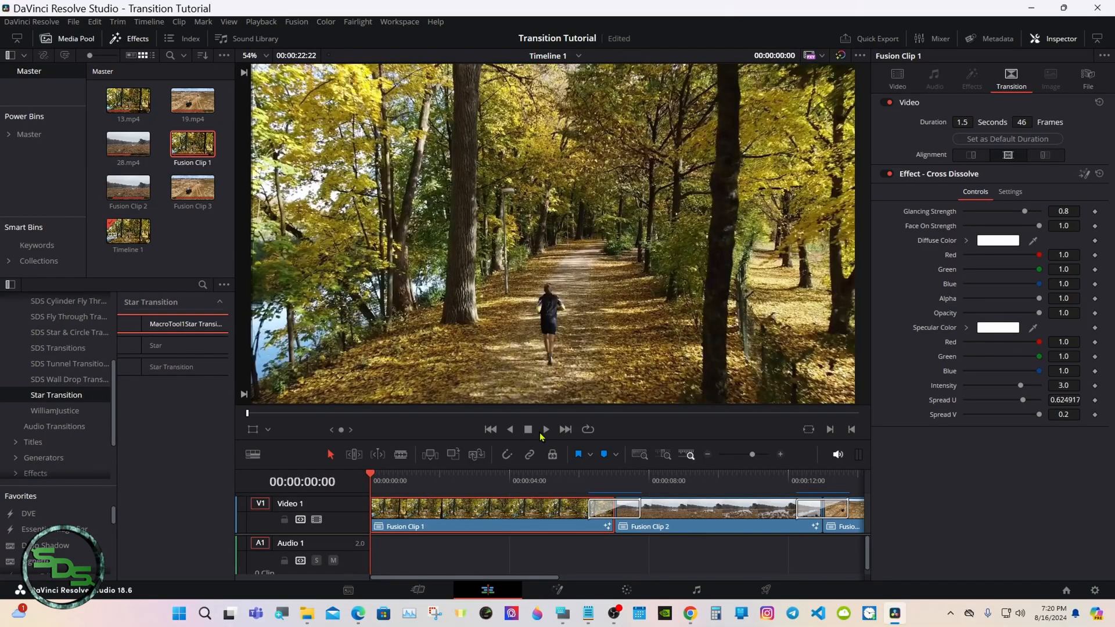
{"action": "left_click", "coordinate": [546, 430]}
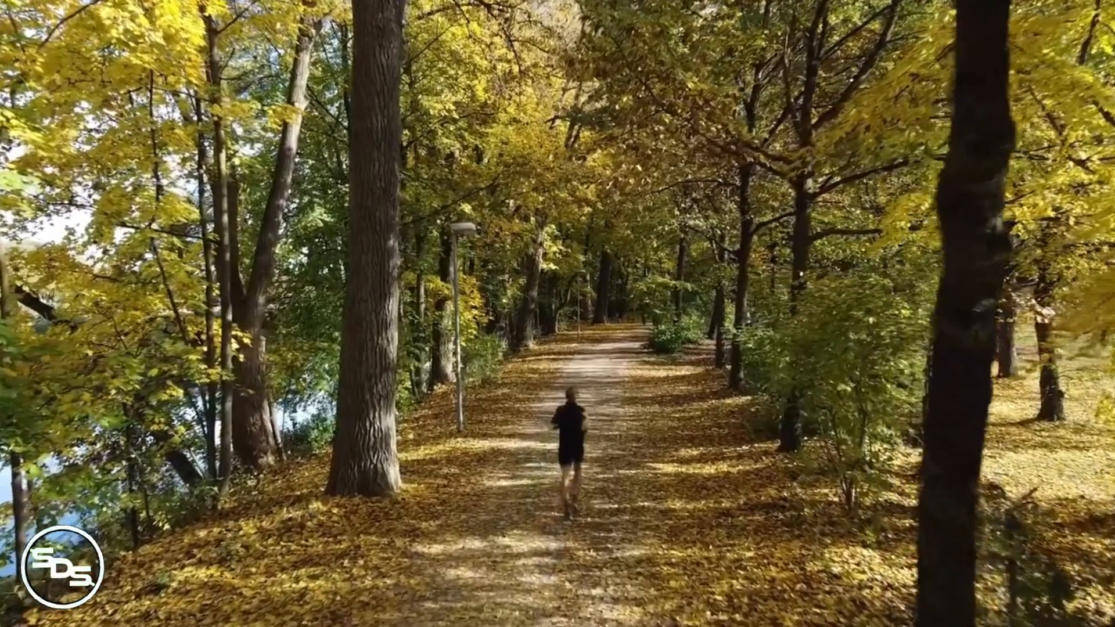